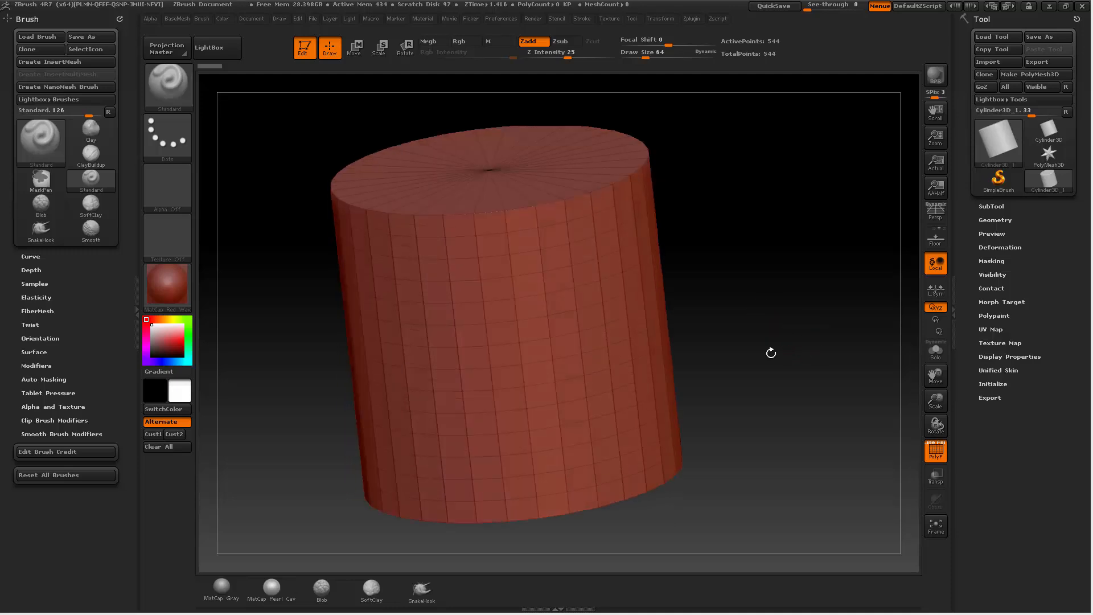
Step: Set the cylinder primitive's horizontal divisions to 28 and convert it to a PolyMesh3D
left_click_drag(781, 272, 784, 262)
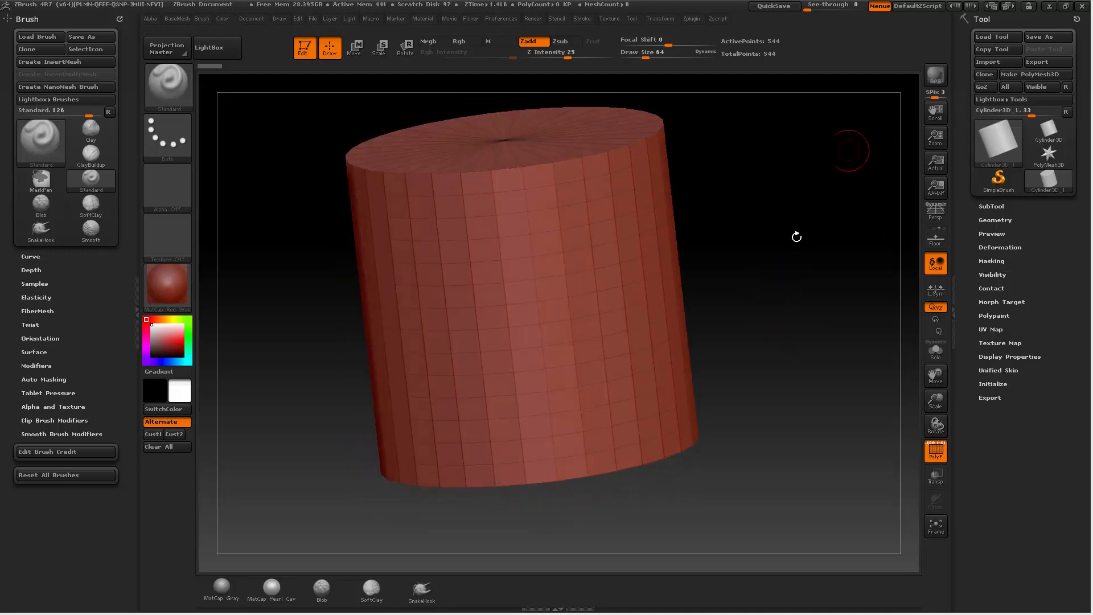
left_click_drag(784, 209, 791, 249, "alt")
left_click(995, 384)
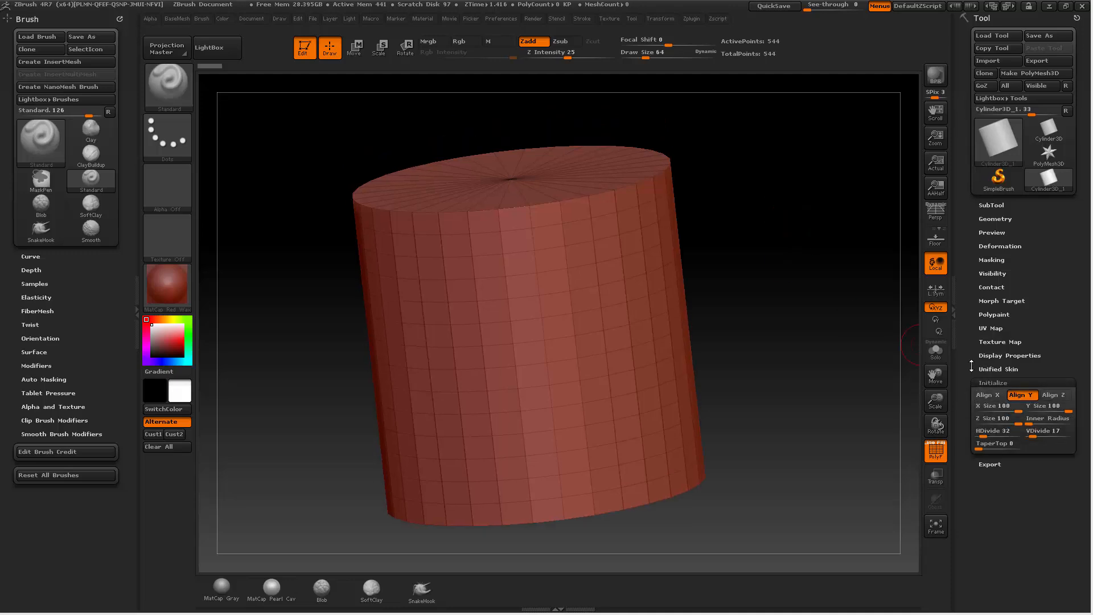
left_click_drag(978, 417, 975, 418)
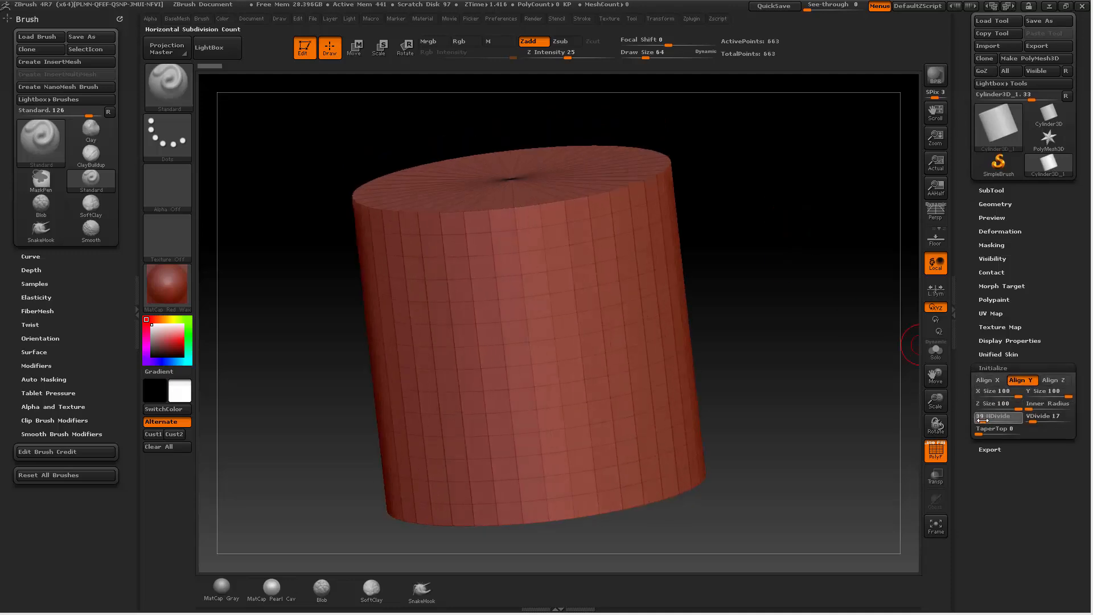
left_click_drag(792, 189, 842, 232)
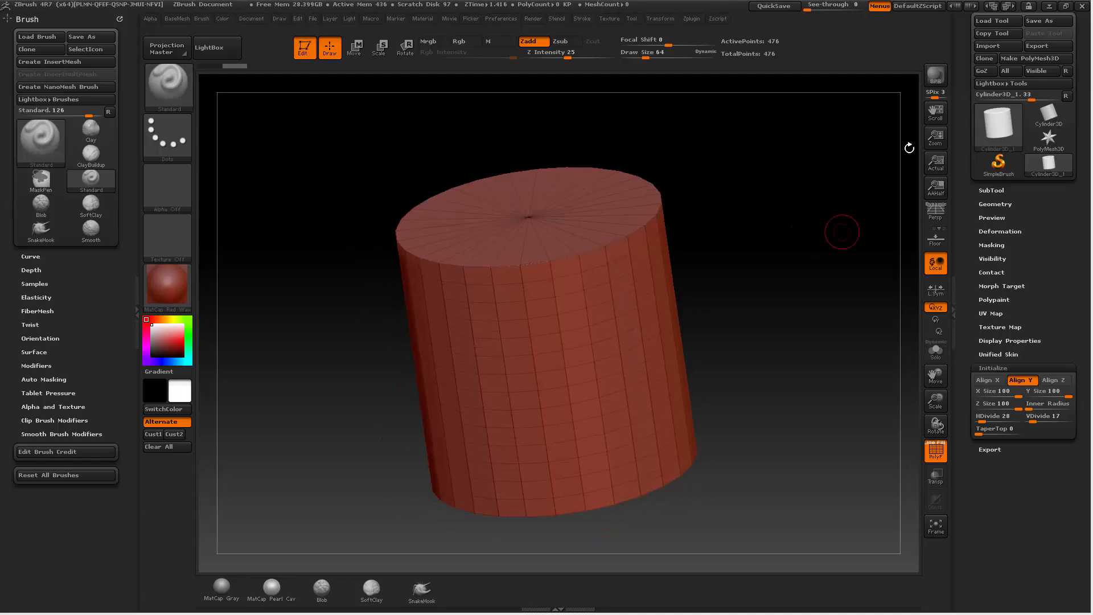
left_click(1030, 58)
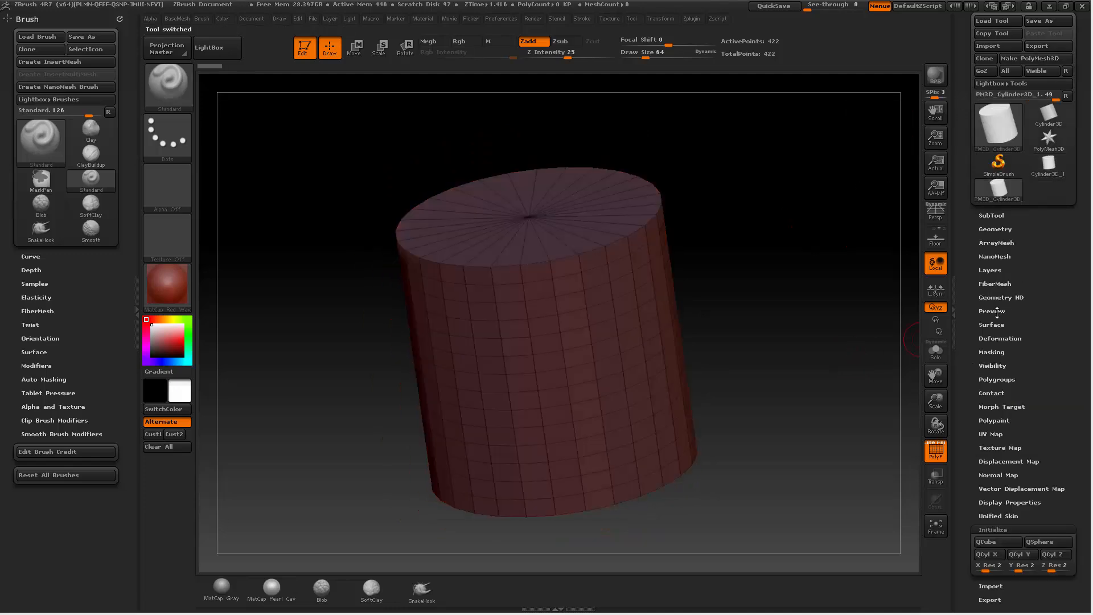
Step: Initialize the polymesh as a QCube, keeping the default axis resolutions
left_click_drag(966, 334, 972, 266)
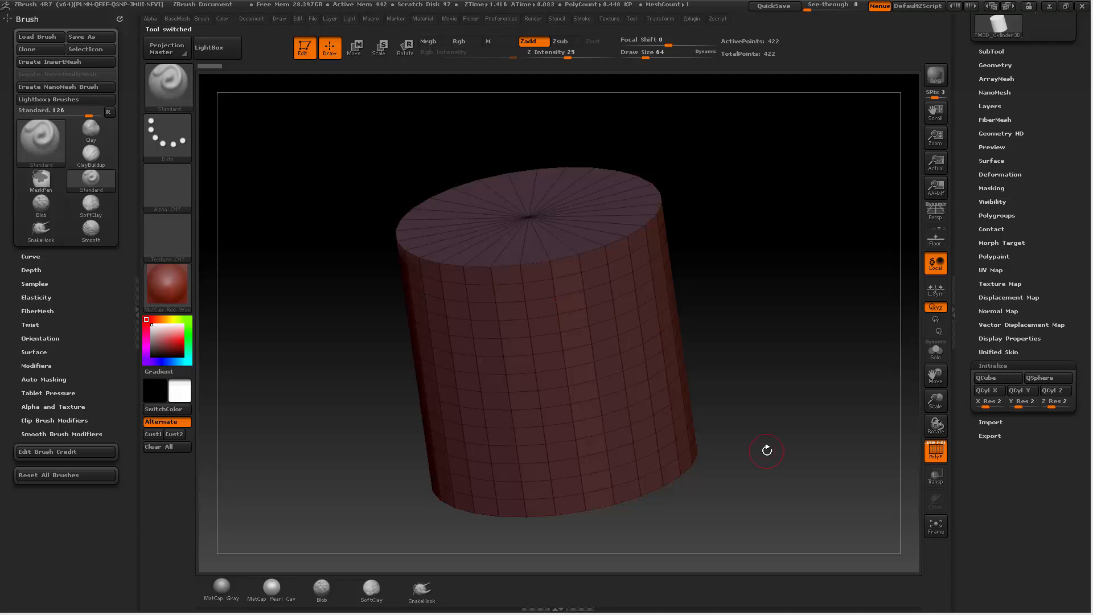
left_click_drag(790, 412, 958, 353)
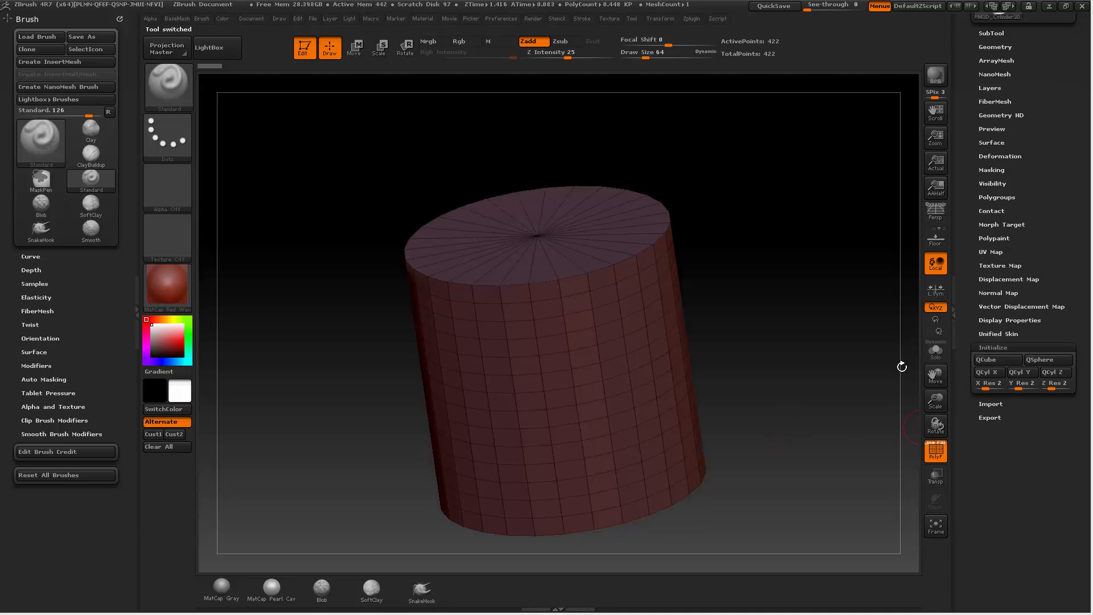
left_click_drag(847, 405, 866, 369)
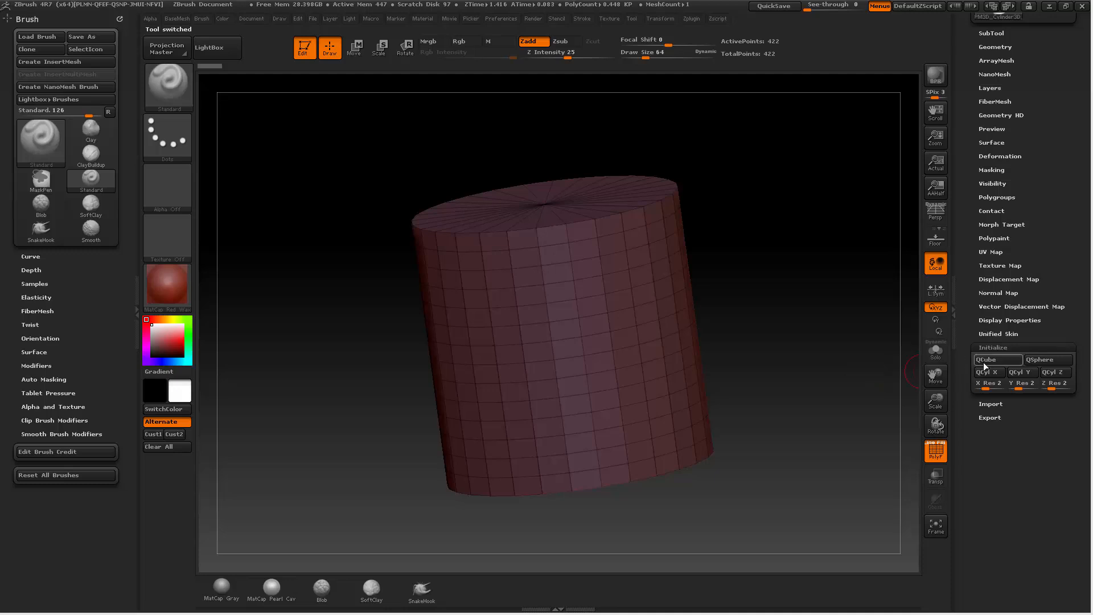
left_click(987, 361)
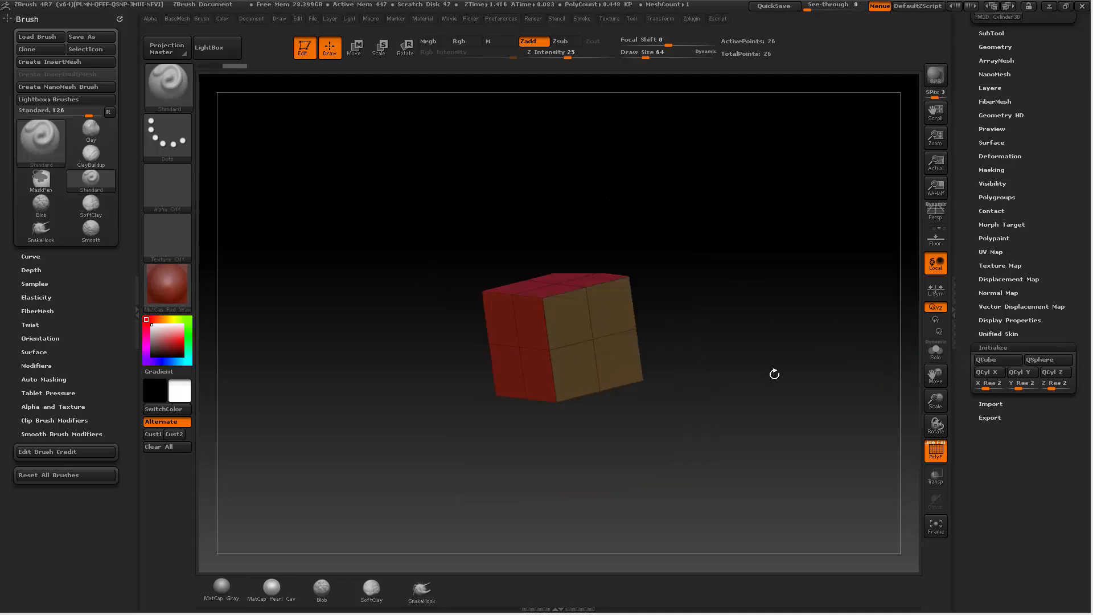
left_click_drag(774, 374, 809, 396)
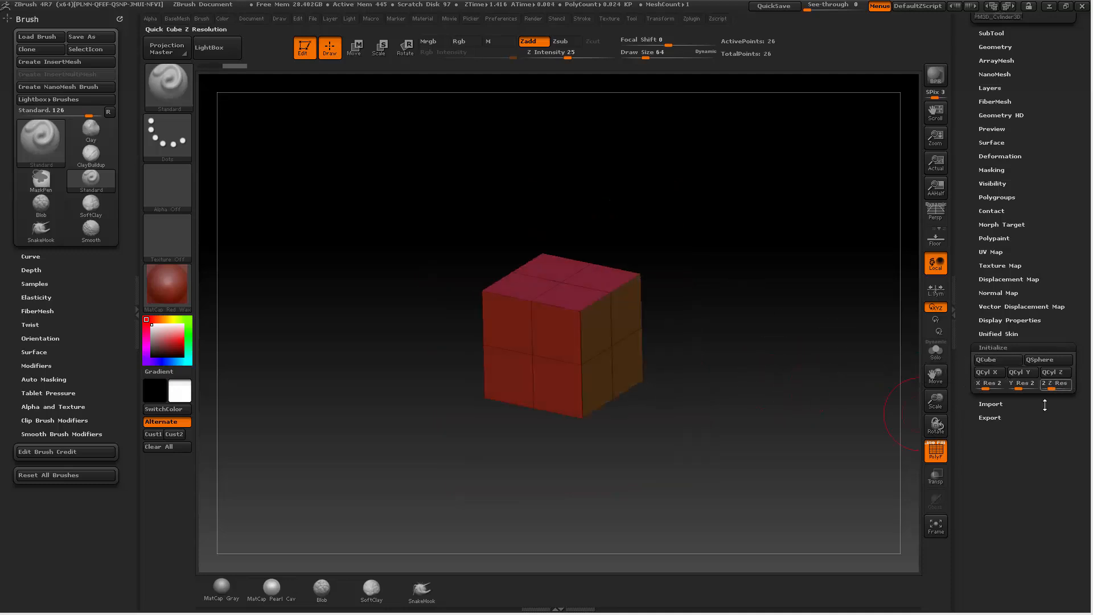
Step: Set the X, Y and Z resolutions to 1 and regenerate the QCube
left_click(977, 386)
left_click(1011, 387)
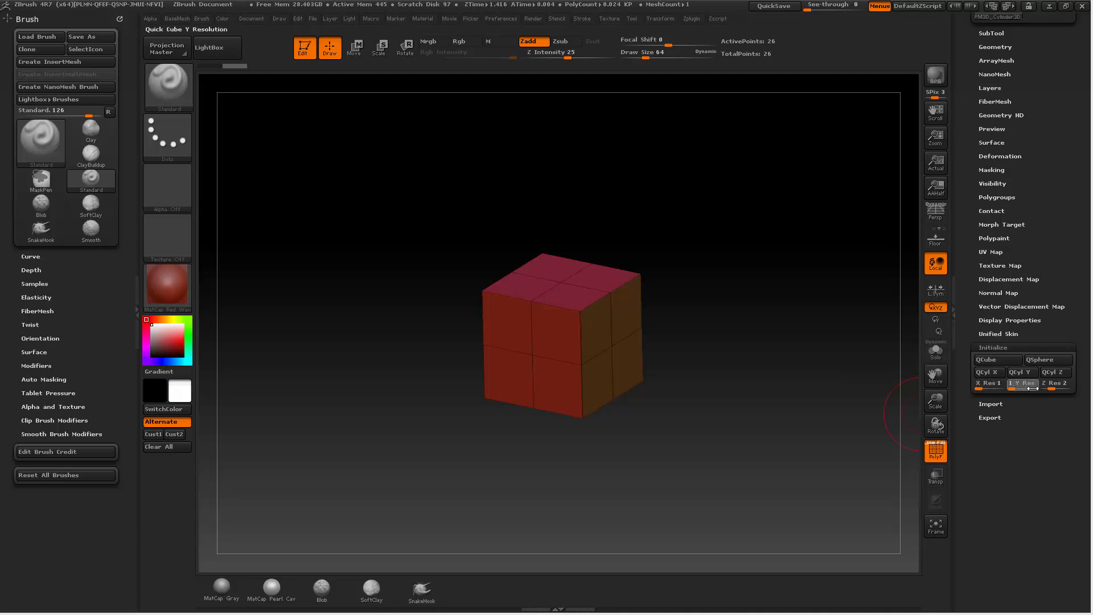
left_click(1043, 387)
left_click(985, 361)
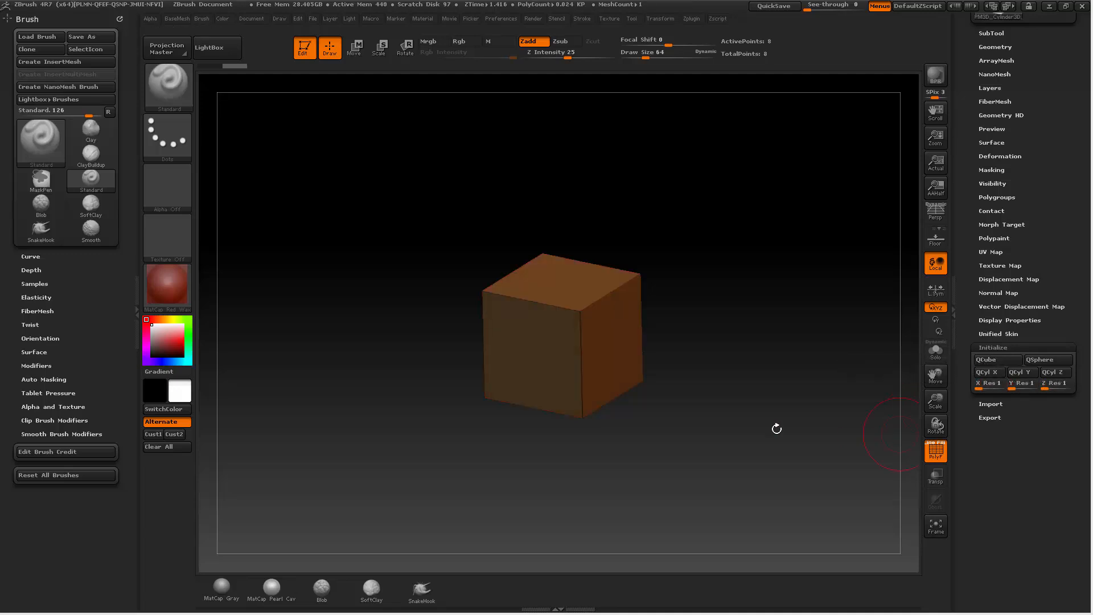
Step: Set the X, Y and Z resolutions to 3 and regenerate the QCube with these subdivisions
left_click(989, 388)
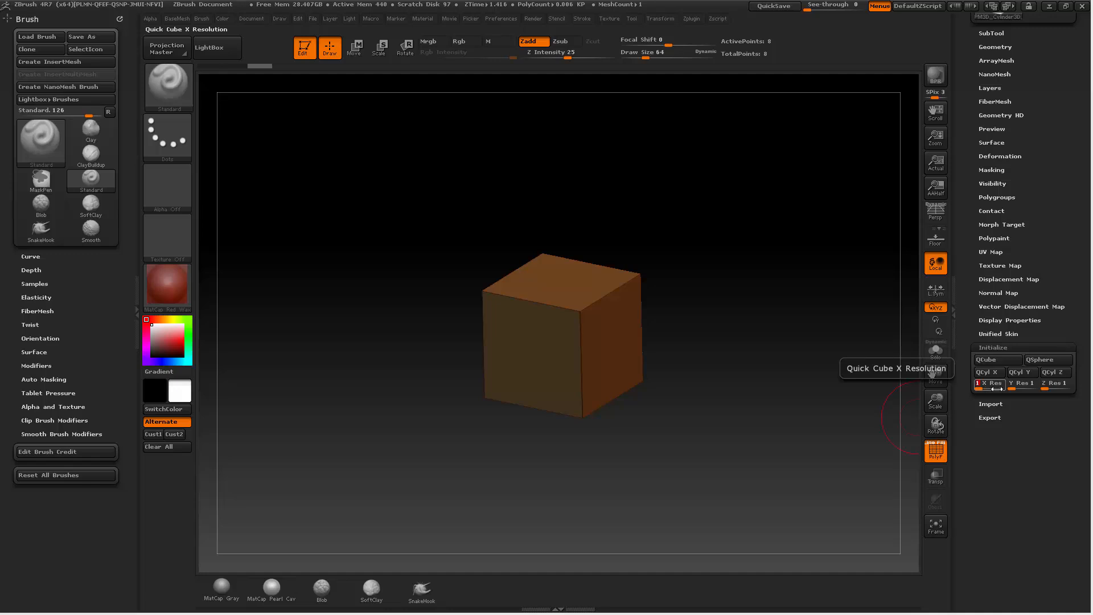
type("3")
left_click(1011, 387)
type("3")
left_click(1044, 387)
type("3")
key("Return")
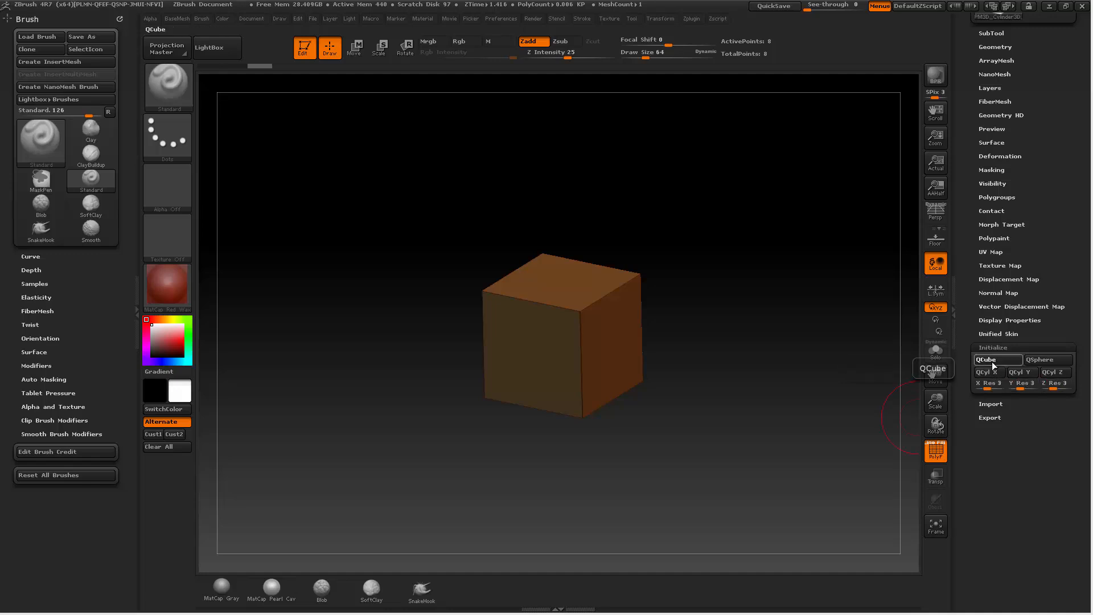
left_click(992, 361)
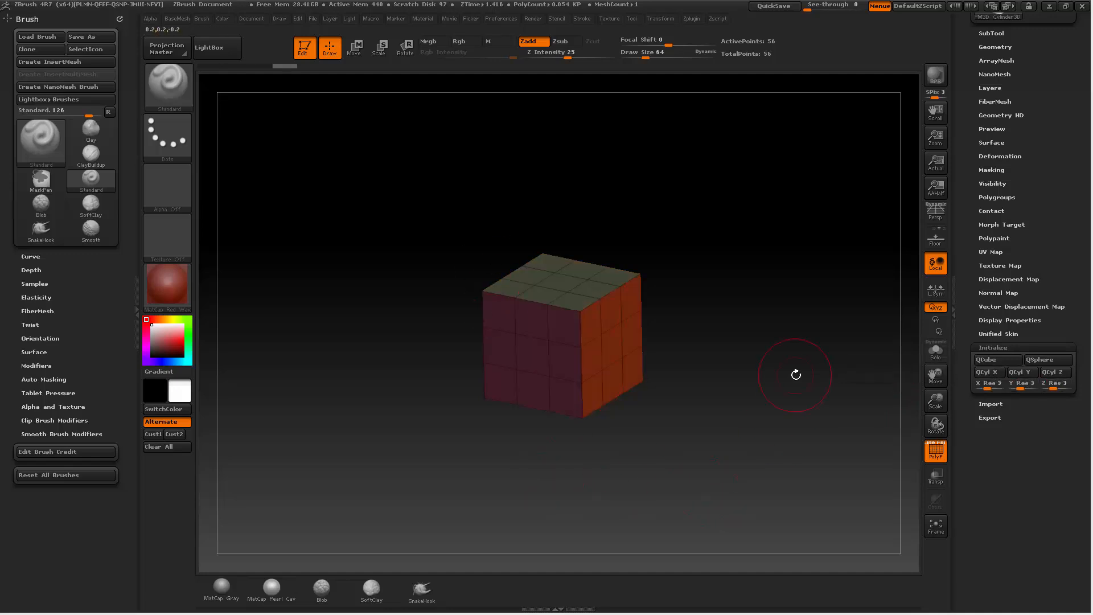
left_click_drag(737, 324, 690, 288)
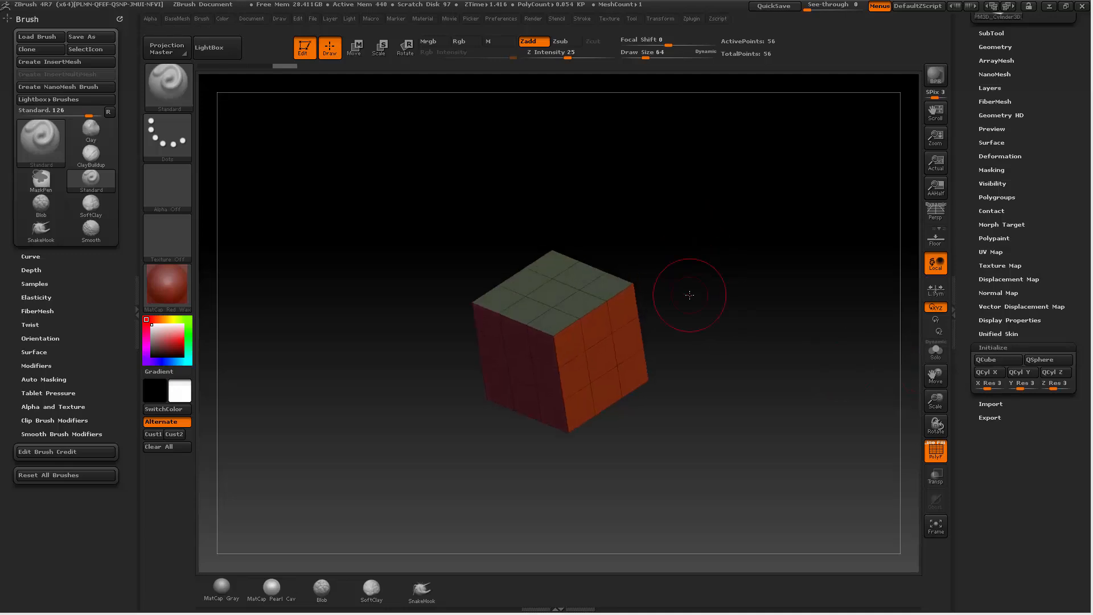
left_click_drag(656, 361, 691, 273)
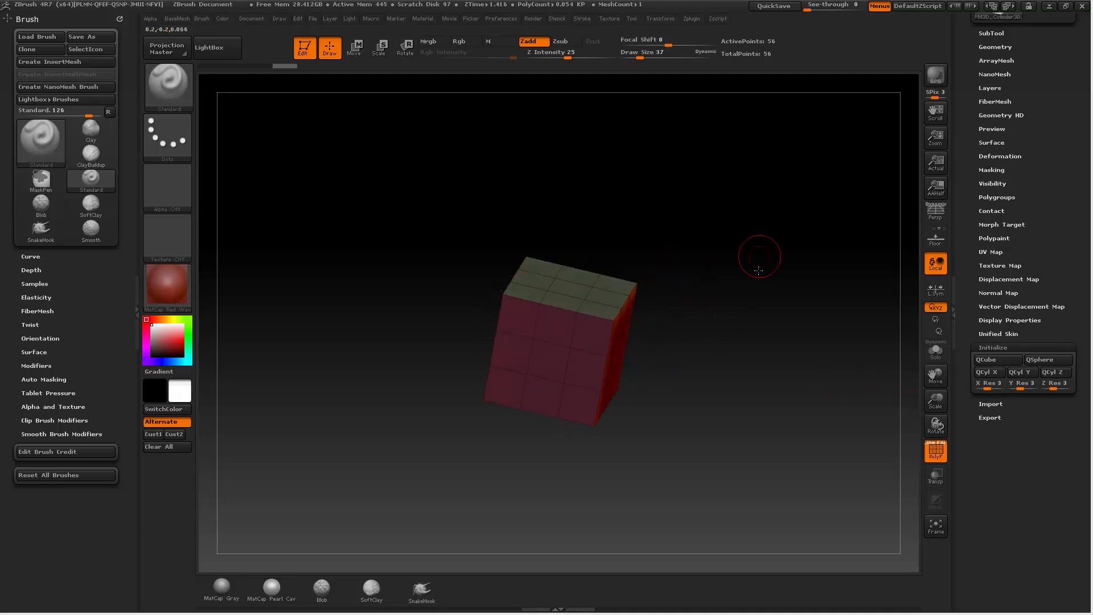
left_click_drag(759, 254, 800, 322)
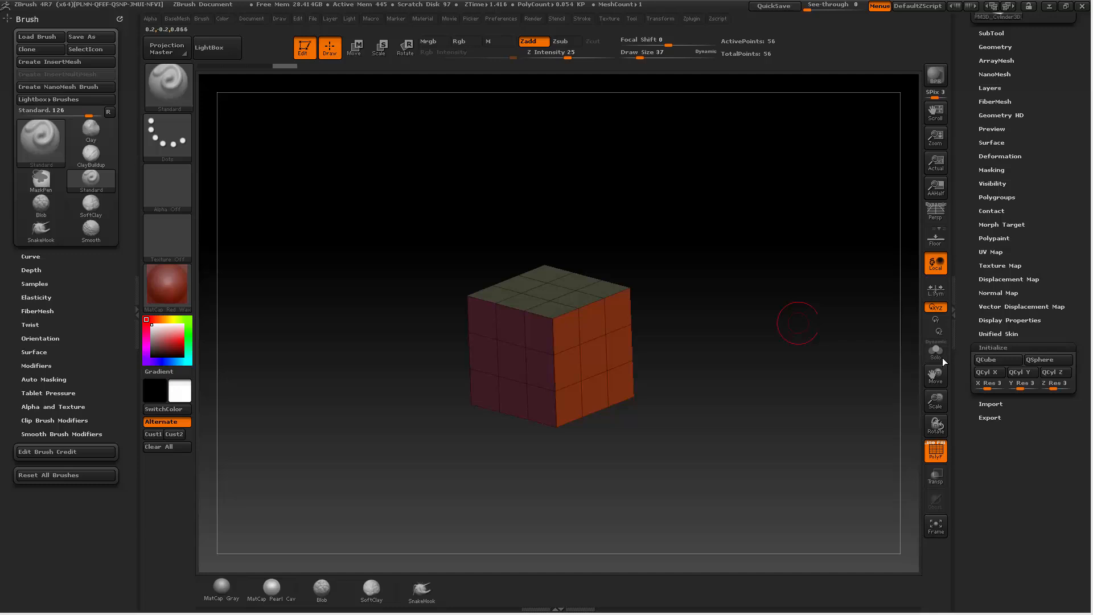
Step: Try the QSphere and the QCyl X, Y and Z initializations on the mesh, and return it to a QCube
left_click(1039, 360)
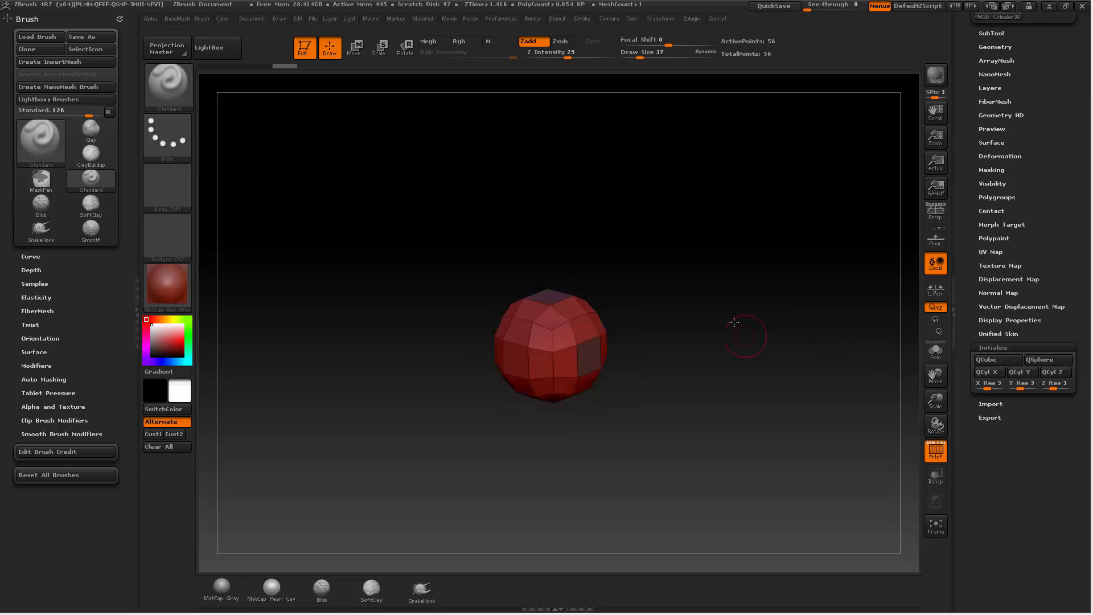
left_click(987, 373)
left_click(1021, 372)
left_click(1053, 372)
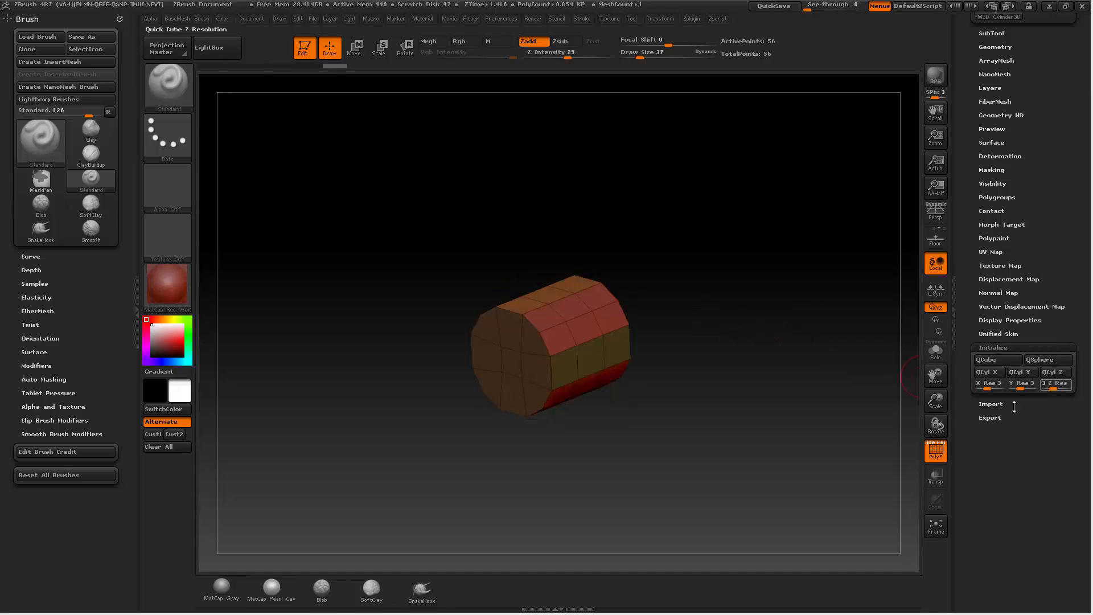
left_click(989, 360)
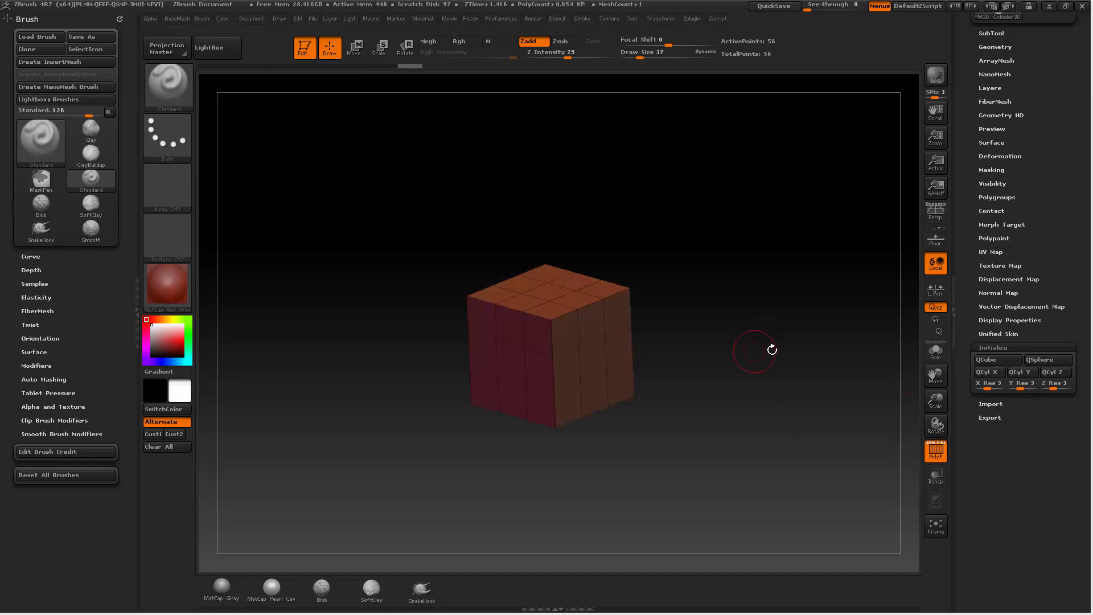
mouse_move(772, 349)
left_mouse_down()
mouse_move(789, 341)
mouse_move(782, 366)
left_mouse_up()
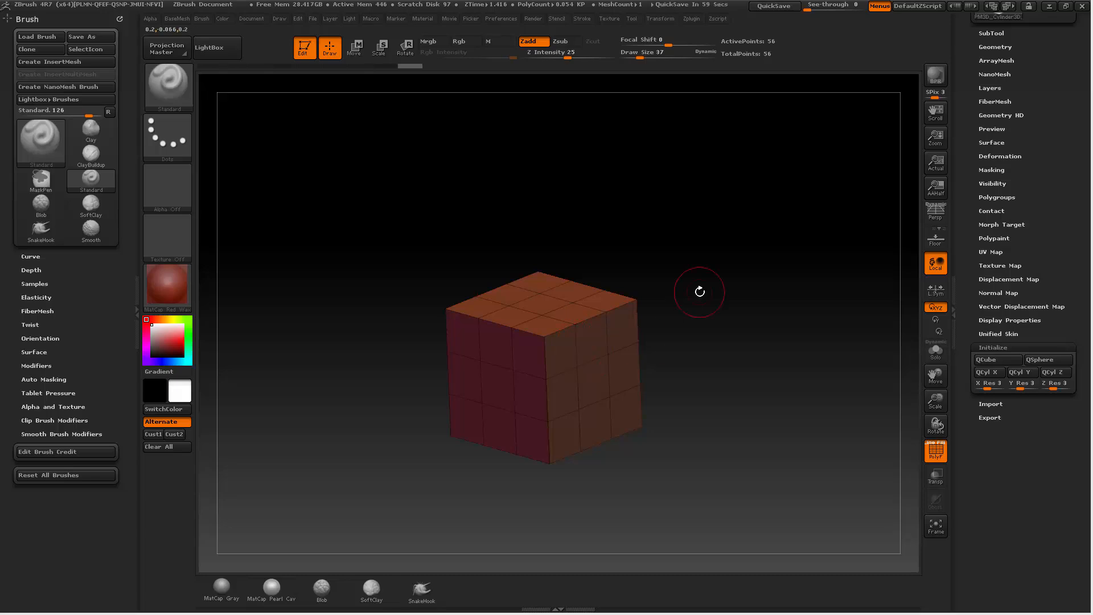
Step: Switch the sculpting brush to ZModeler
key("b")
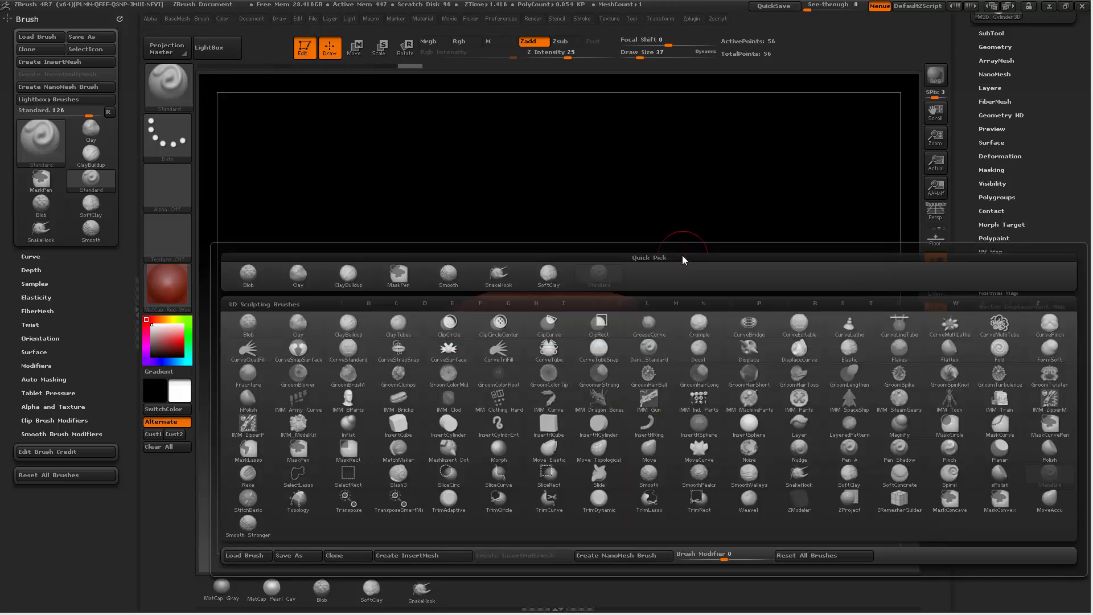
key("z")
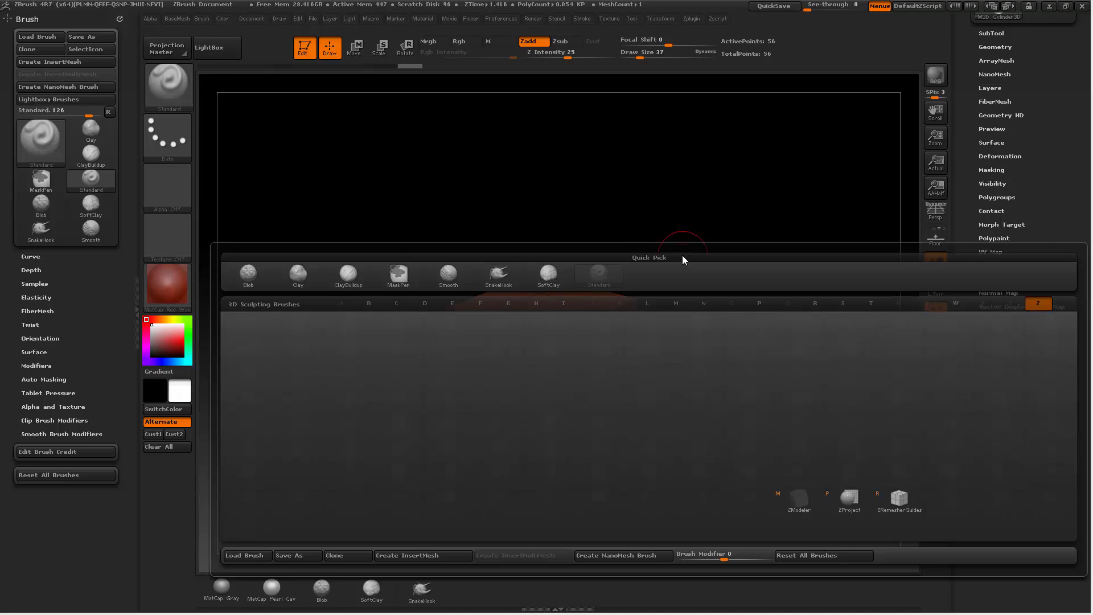
left_click(791, 502)
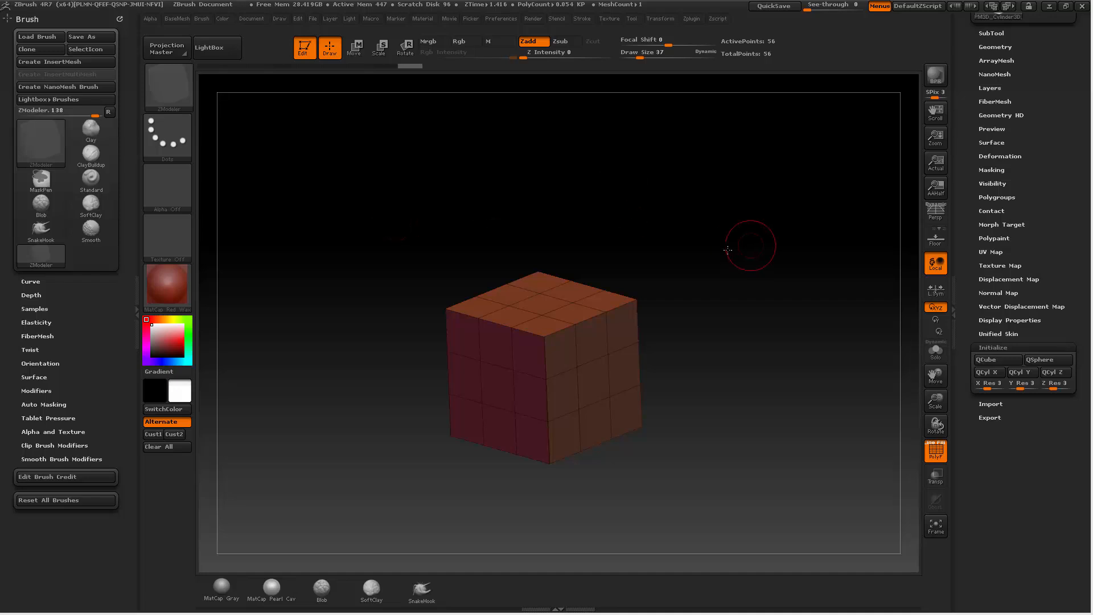
Step: Examine the ZModeler actions, targets and modifiers offered for the cube's polygons and edges
mouse_move(749, 243)
left_mouse_down()
mouse_move(705, 295)
mouse_move(608, 345)
left_mouse_up()
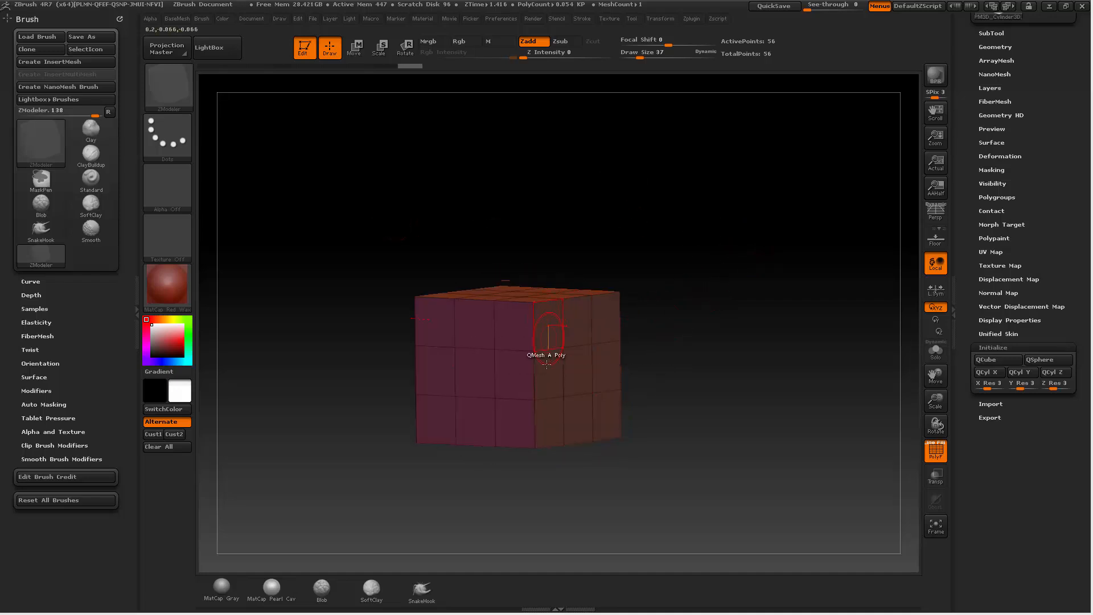
left_click_drag(654, 293, 589, 342)
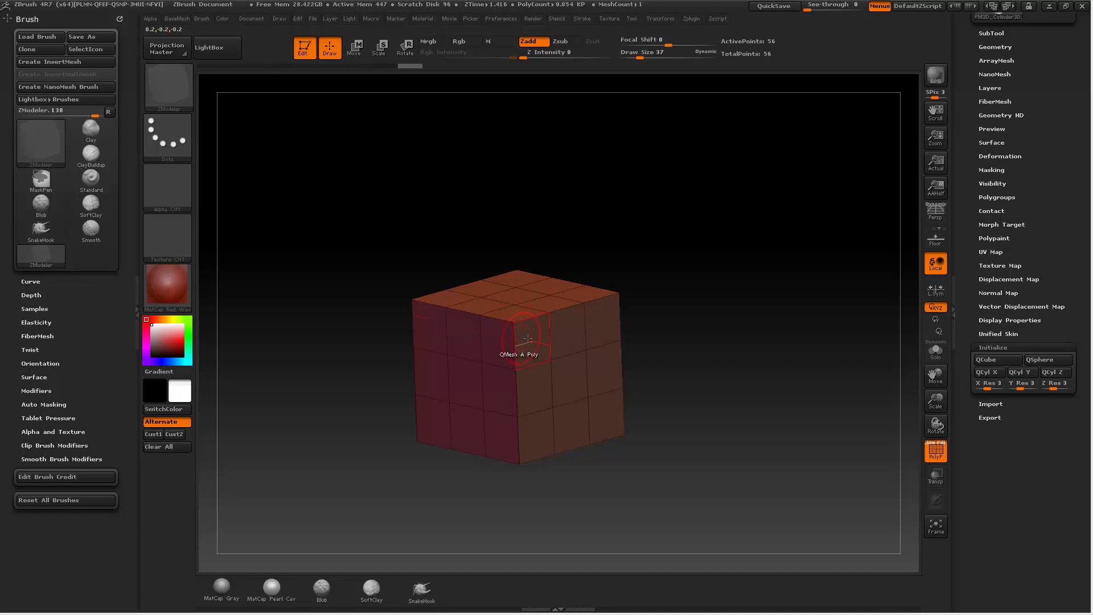
left_click_drag(715, 254, 715, 313, "alt")
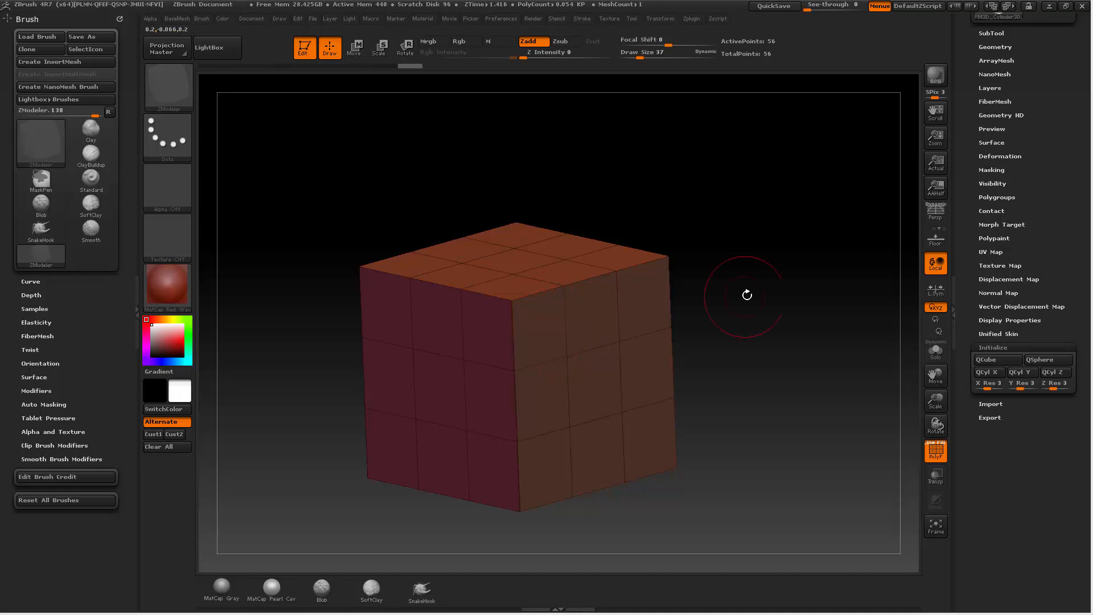
mouse_move(744, 293)
left_mouse_down()
mouse_move(737, 236)
mouse_move(730, 254)
mouse_move(737, 220)
mouse_move(730, 292)
left_mouse_up()
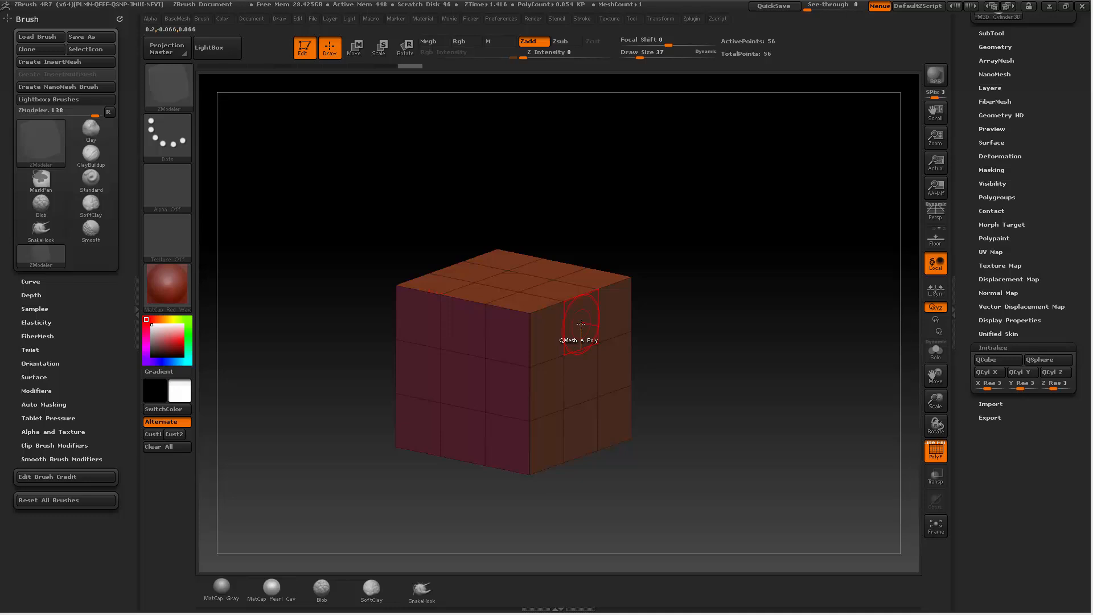
key("space")
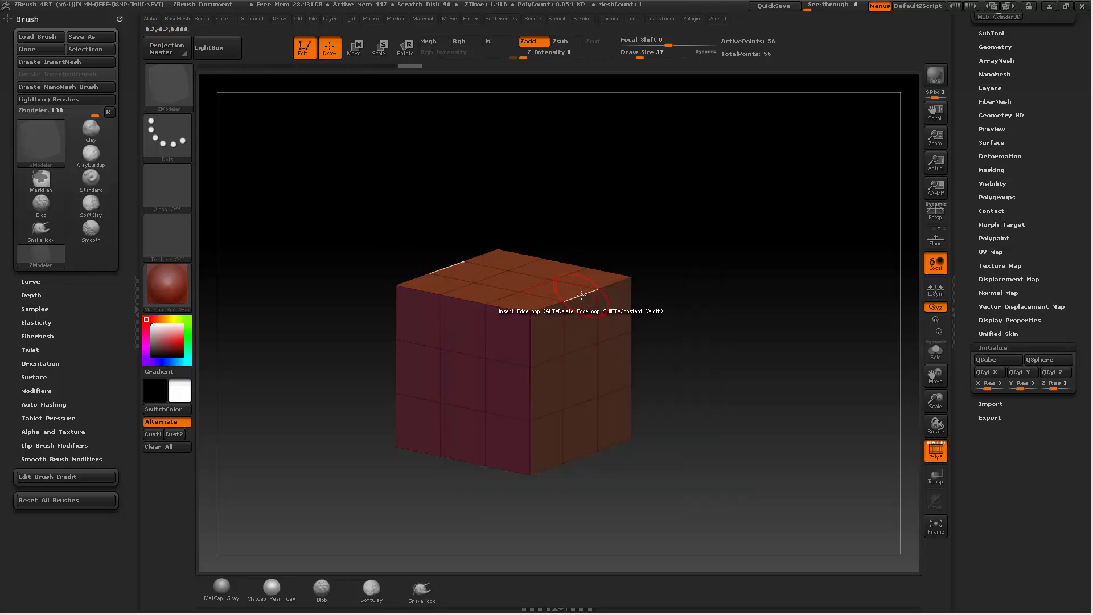
key("space")
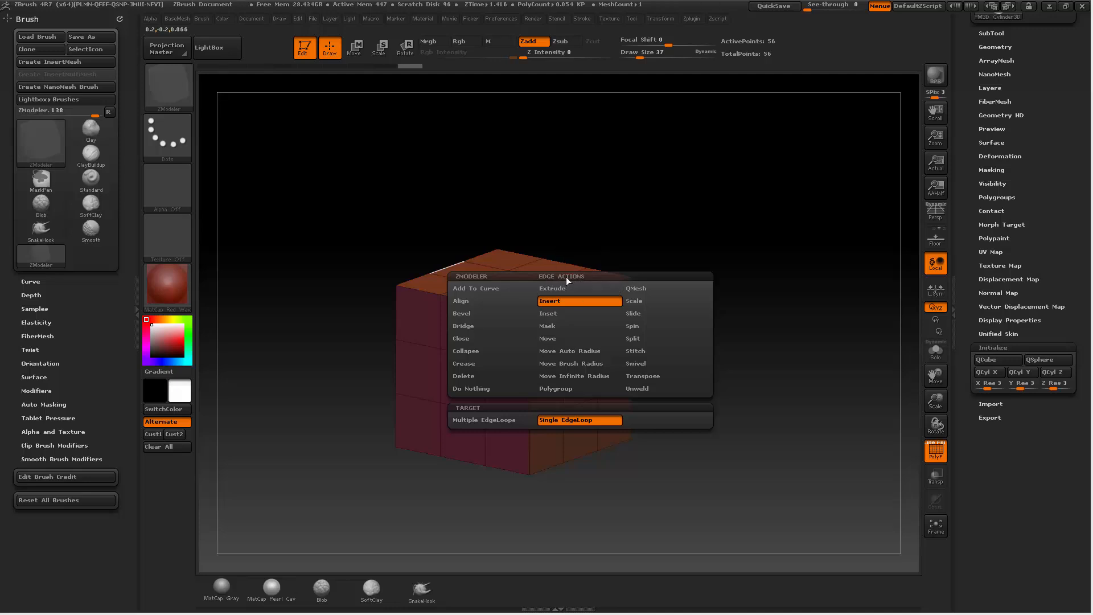
key("space")
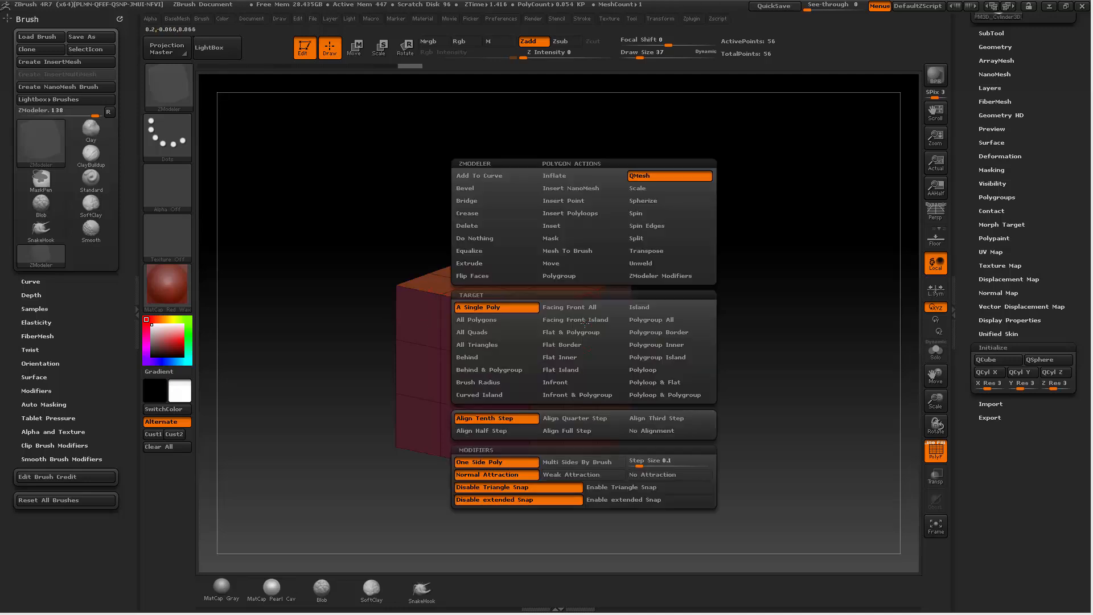
key("space")
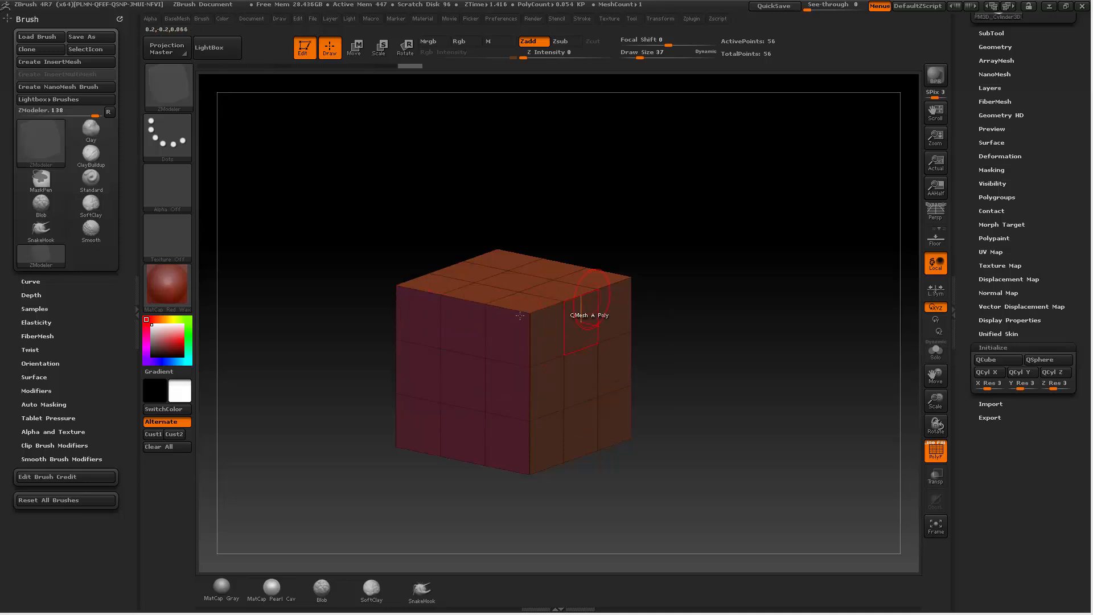
Step: Reduce the brush's Draw Size to 15
key("space")
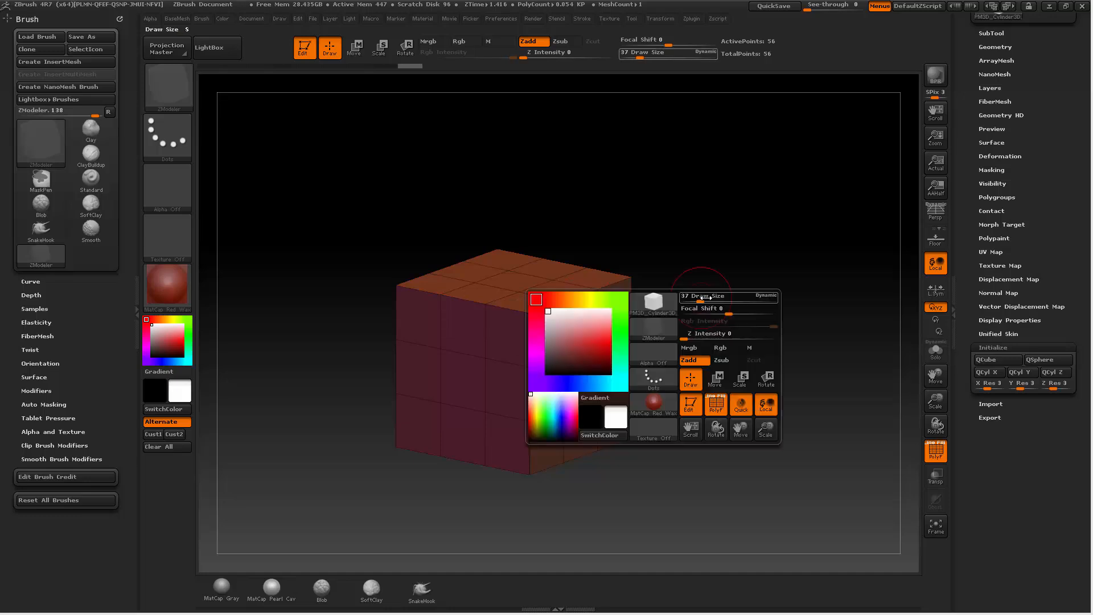
left_click_drag(710, 296, 690, 221)
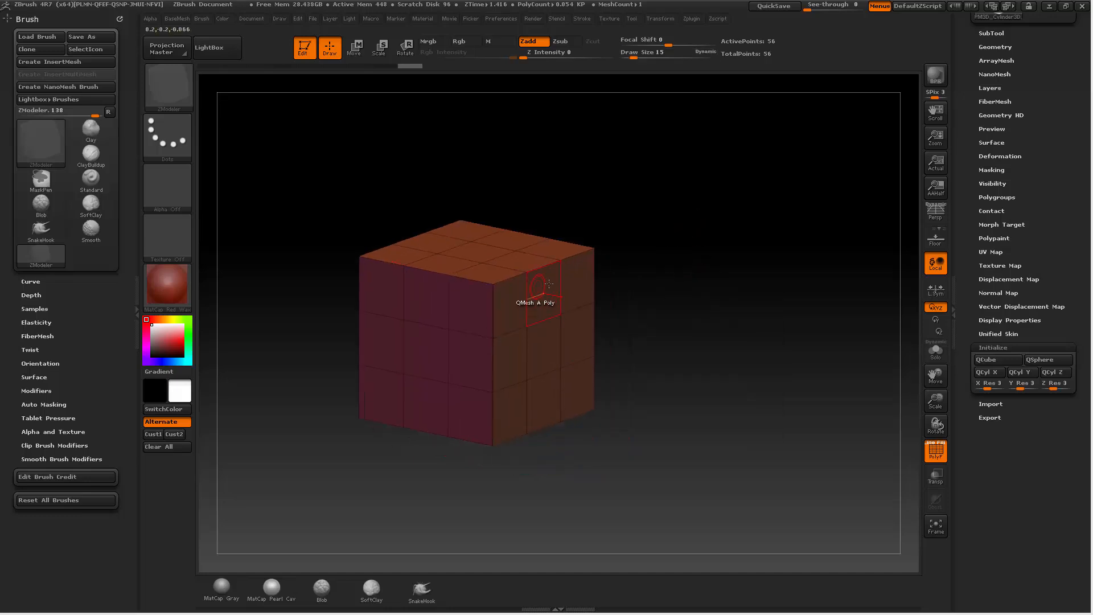
Step: Browse the ZModeler polygon actions and set the polygon action to Extrude with A Single Poly as the target
key("space")
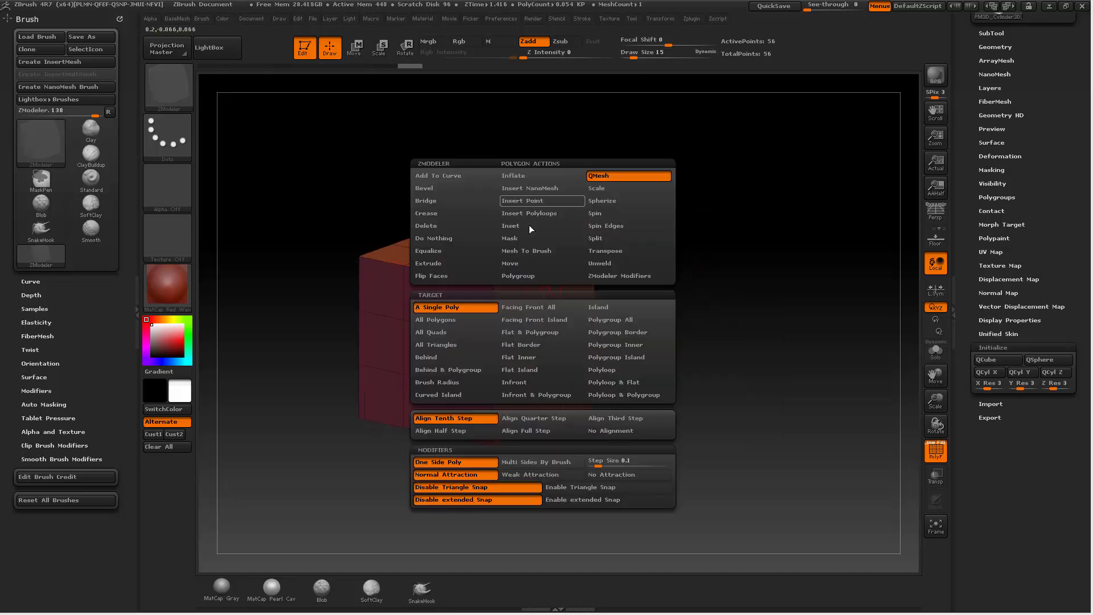
left_click(443, 262)
key("space")
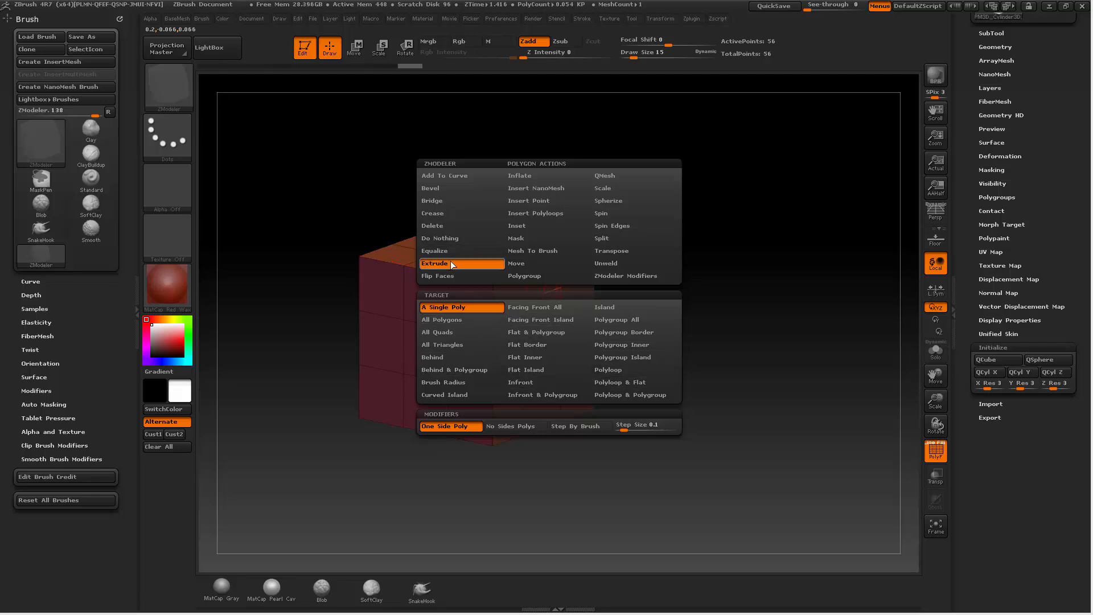
left_click(542, 223)
left_click(541, 201)
left_click(452, 204)
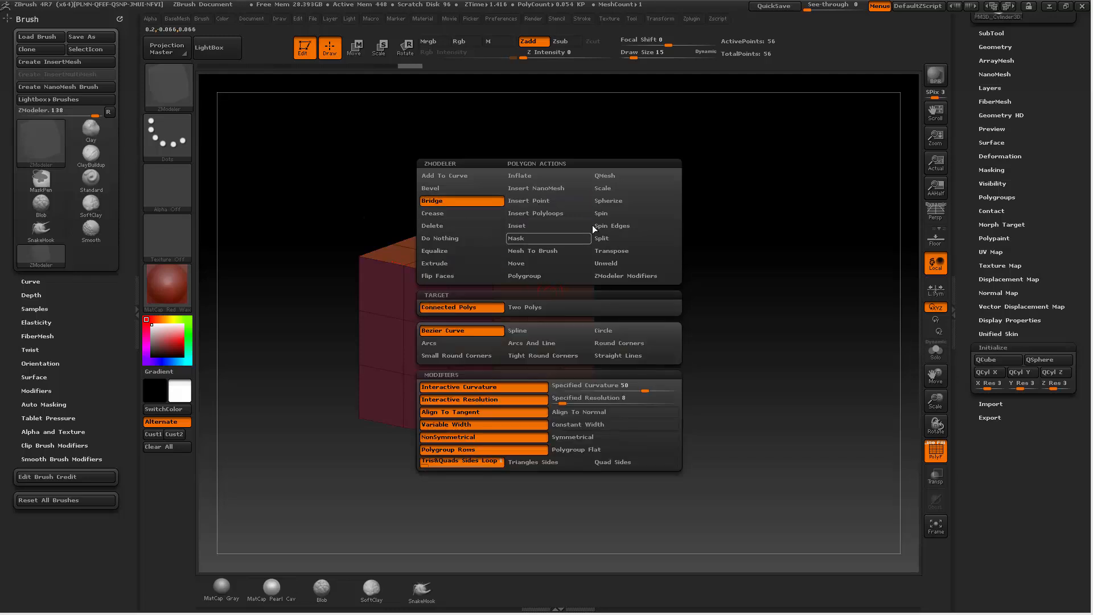
left_click(604, 225)
left_click(480, 236)
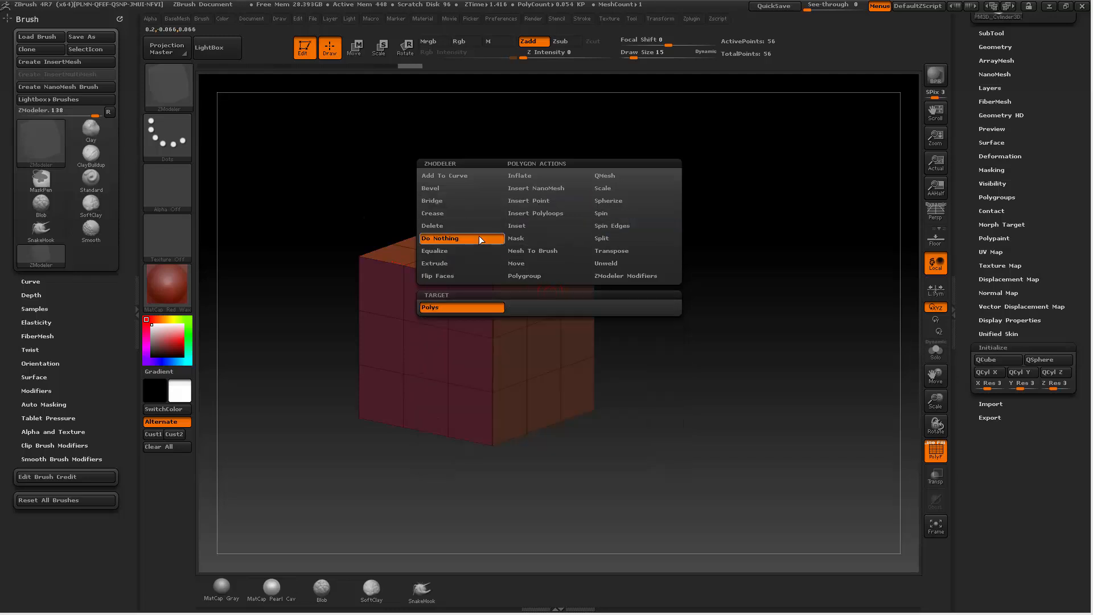
left_click(447, 251)
left_click(444, 262)
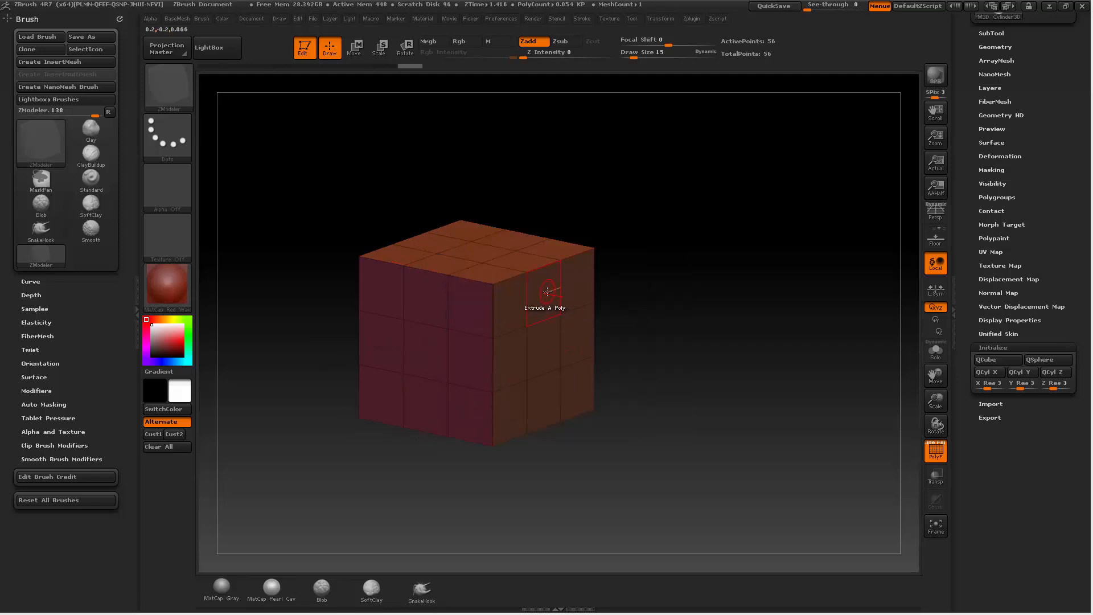
Step: Try extruding the upper middle polygon of the cube's side face twice, and undo both extrusions
left_click_drag(547, 292, 760, 465)
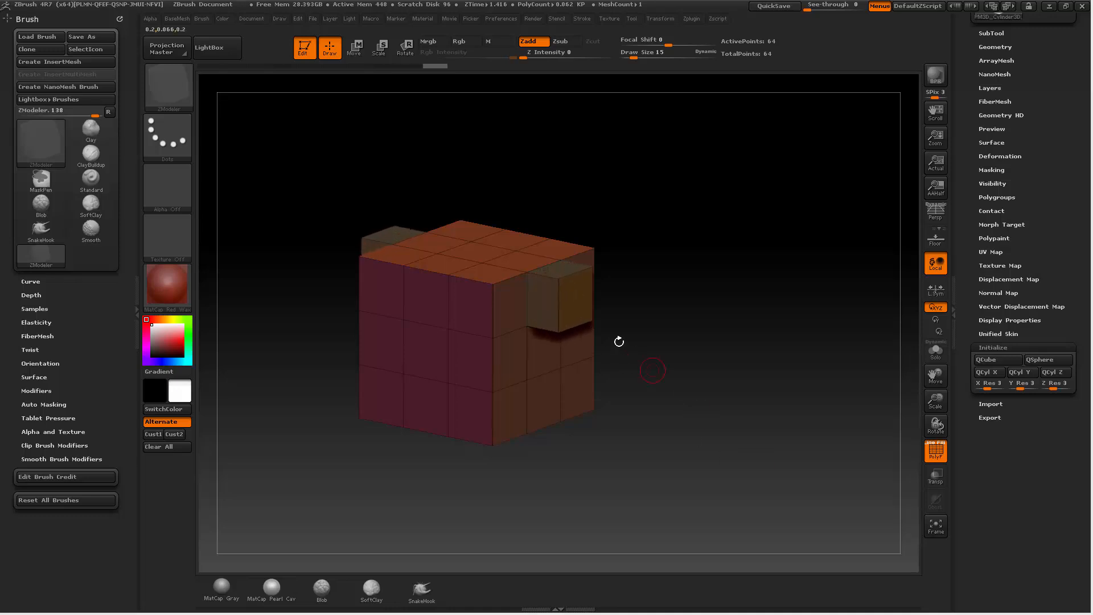
left_click_drag(581, 304, 744, 457)
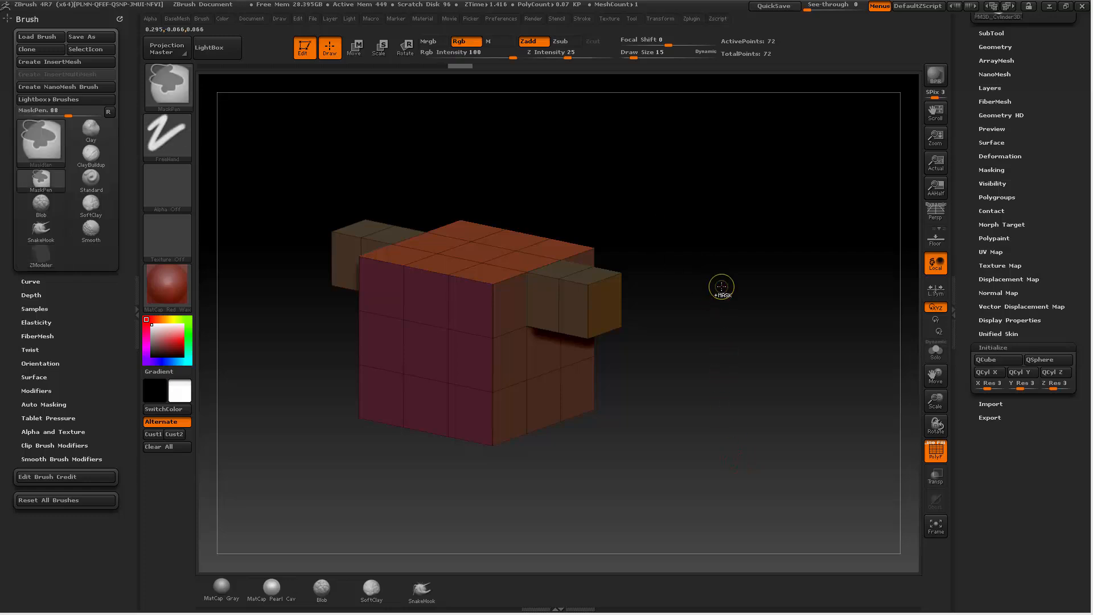
key("ctrl+z")
key("ctrl+z")
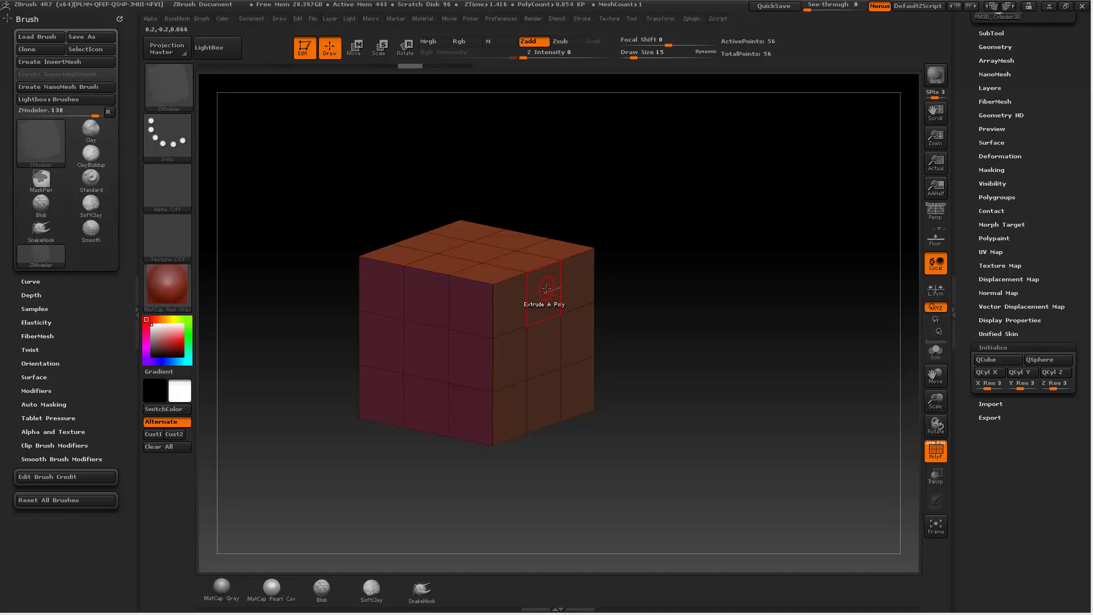
Step: Set the polygon action to QMesh and pull the upper middle polygon of the cube's side face out into a long arm
key("space")
left_click(608, 174)
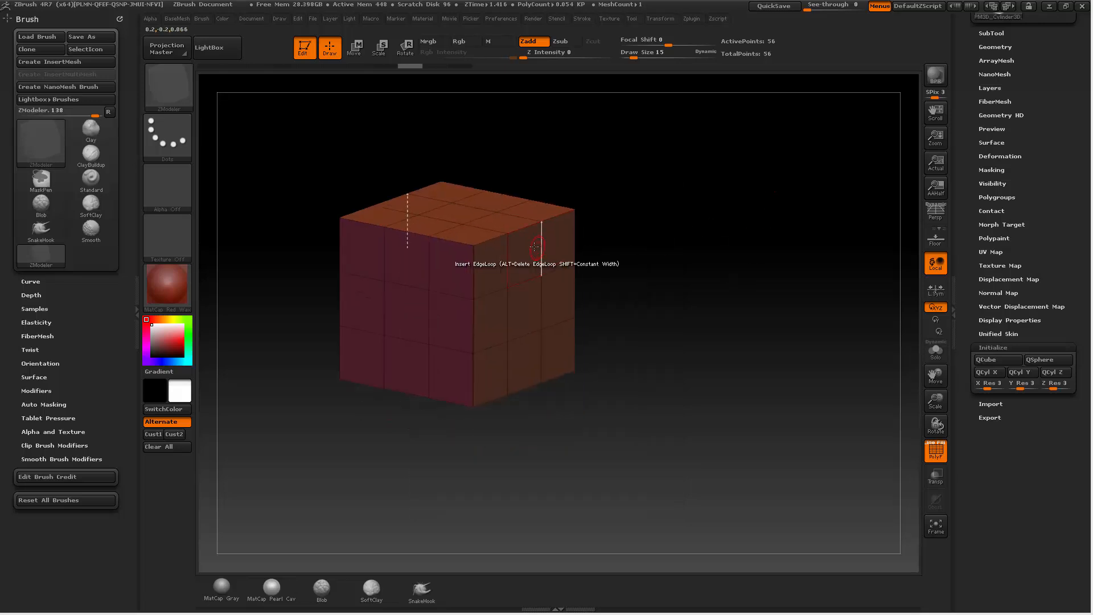
left_click_drag(527, 248, 655, 301)
left_click_drag(786, 235, 781, 307)
Step: Pull the corner polygon beside the arm out with QMesh, and set the QMesh alignment to Align Half Step
mouse_move(476, 283)
left_mouse_down()
mouse_move(507, 287)
mouse_move(508, 330)
mouse_move(508, 300)
mouse_move(542, 301)
left_mouse_up()
key("ctrl+z")
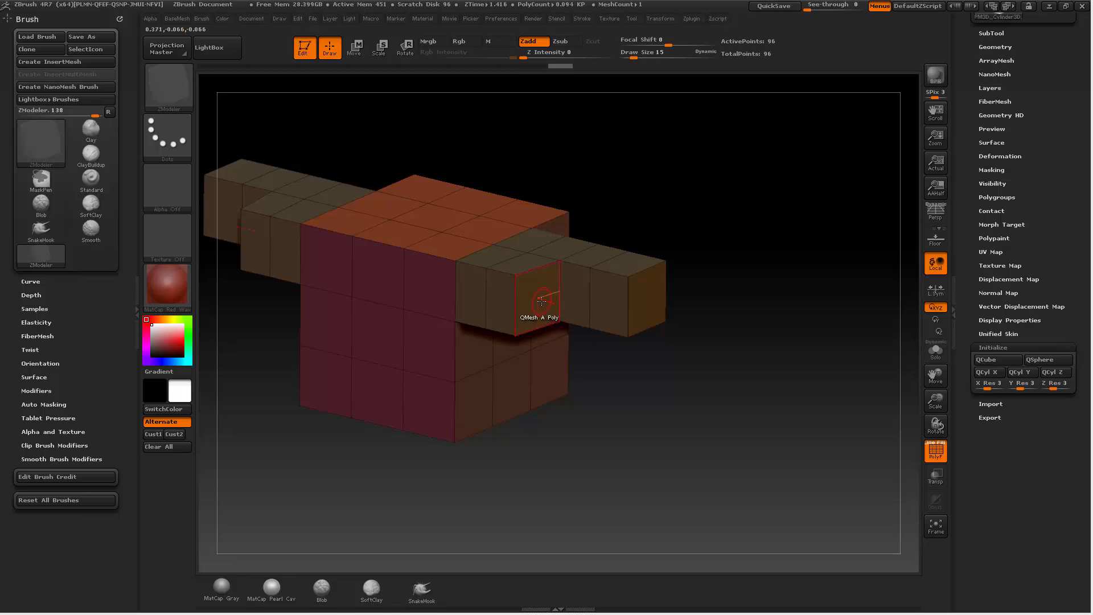
key("space")
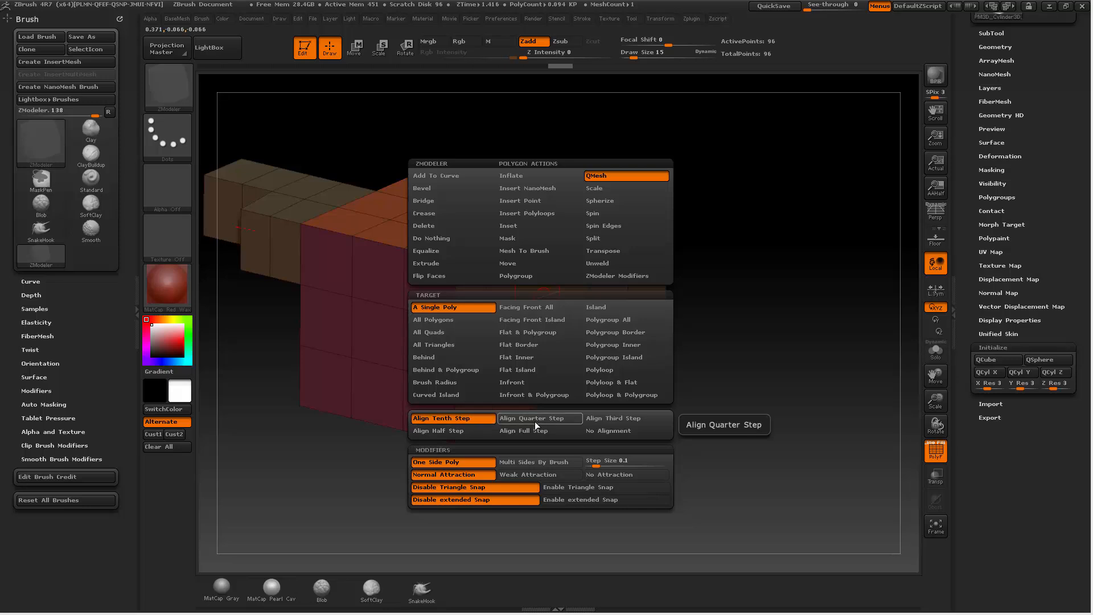
left_click(462, 435)
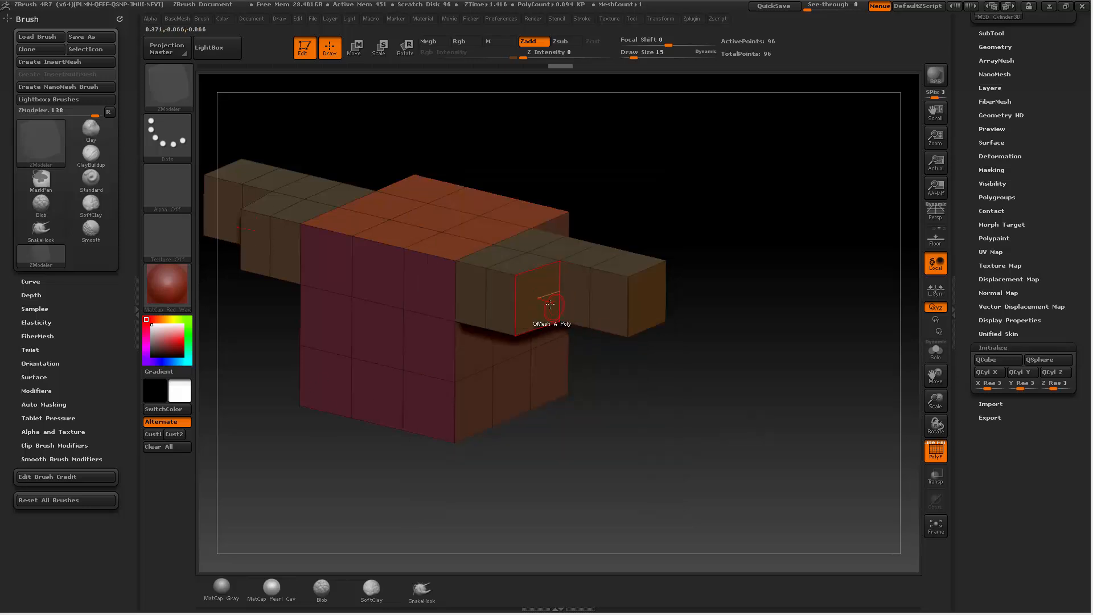
Step: Try extending the corner block with QMesh until it is flush with the arm, and undo the whole corner block
left_click_drag(550, 302, 561, 307)
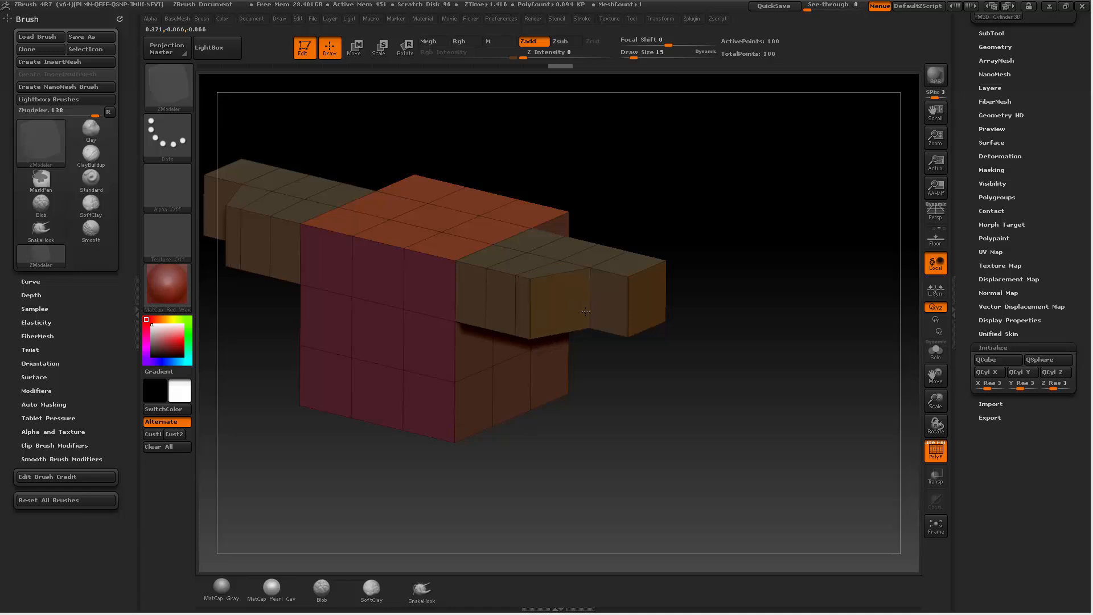
left_click_drag(586, 312, 595, 310)
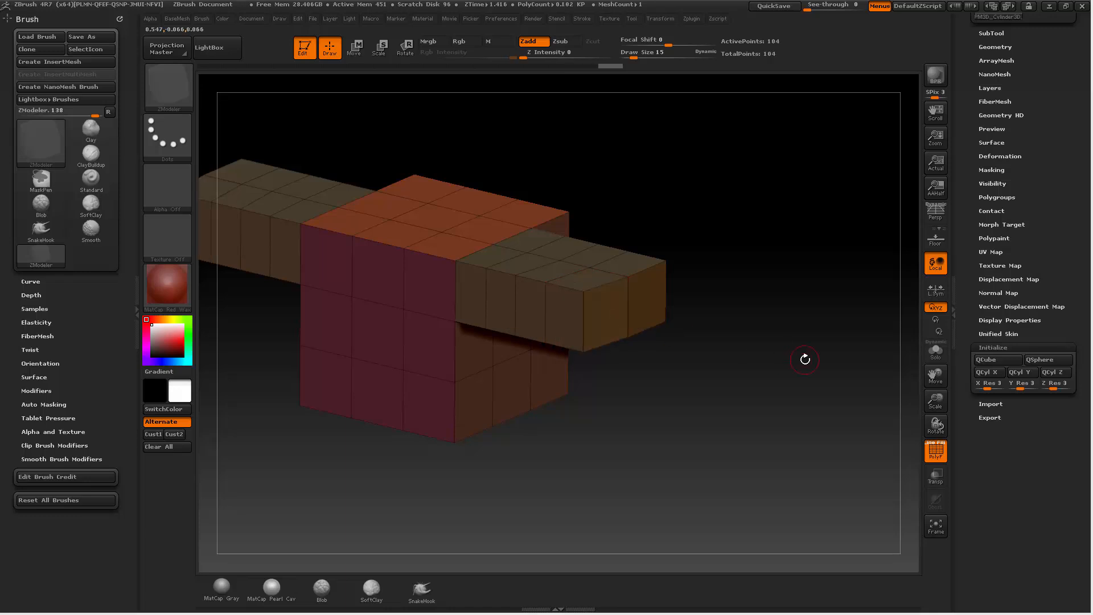
key("ctrl+z")
key("ctrl+z")
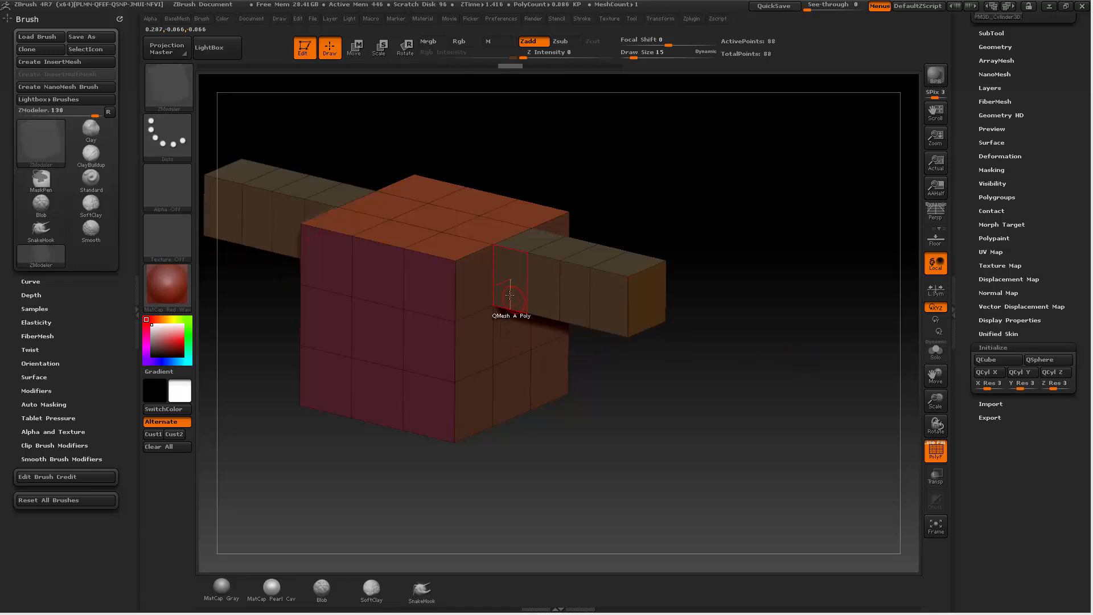
Step: Switch the polygon action to Extrude and extrude the corner polygon several segments out alongside the arm
key("space")
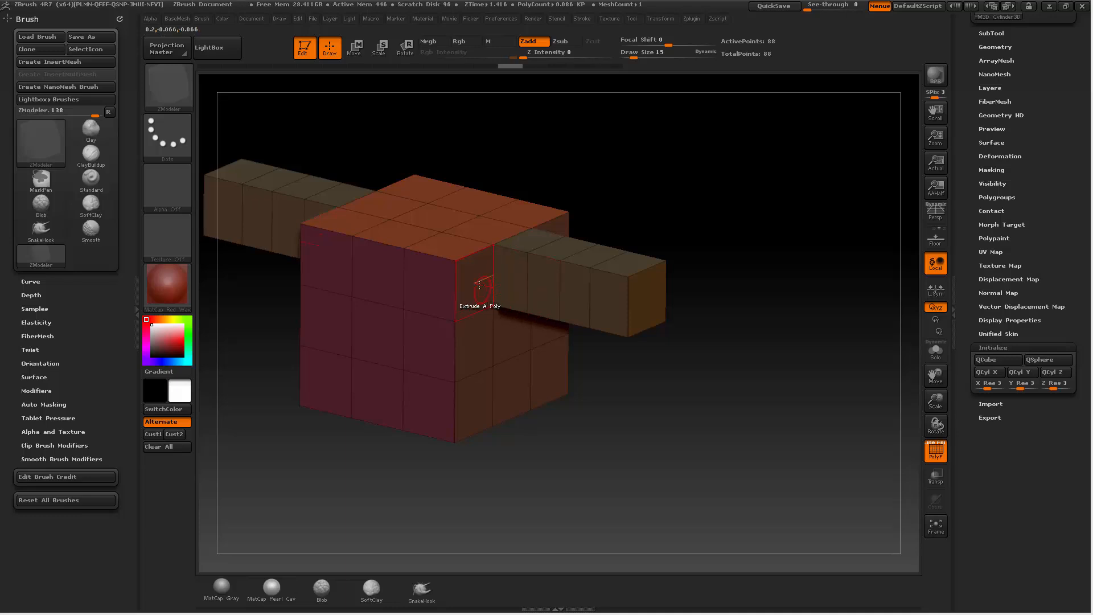
left_click_drag(534, 303, 587, 325)
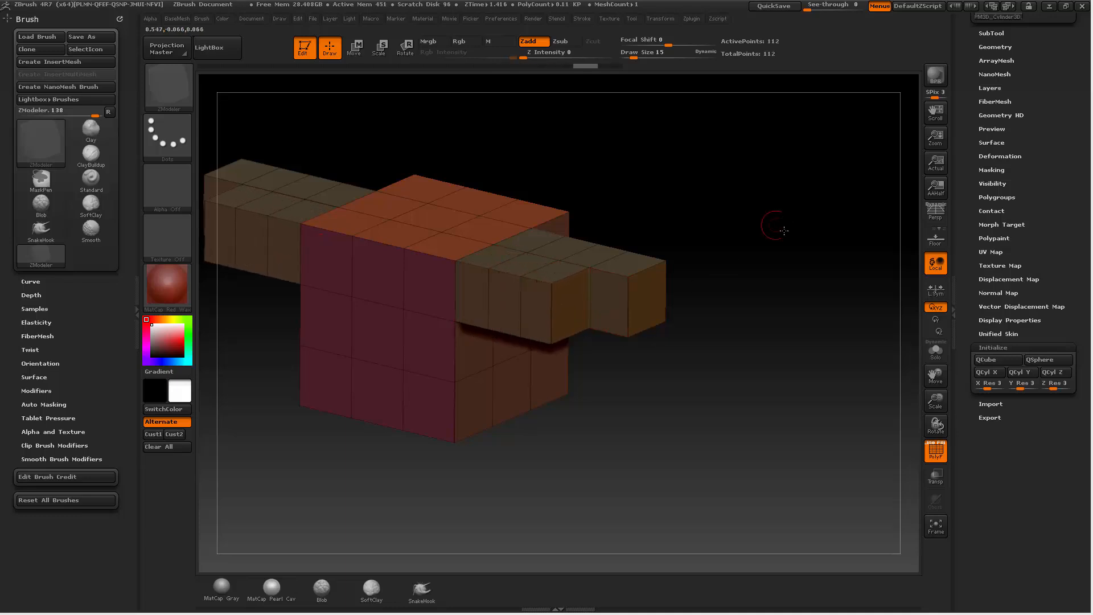
left_click_drag(784, 230, 766, 262)
Step: Try smoothing the seam between the arm and the extruded corner block, and undo the smoothing and the extrusions
mouse_move(570, 265)
left_mouse_down("shift")
mouse_move(533, 262)
mouse_move(542, 284)
left_mouse_up("shift")
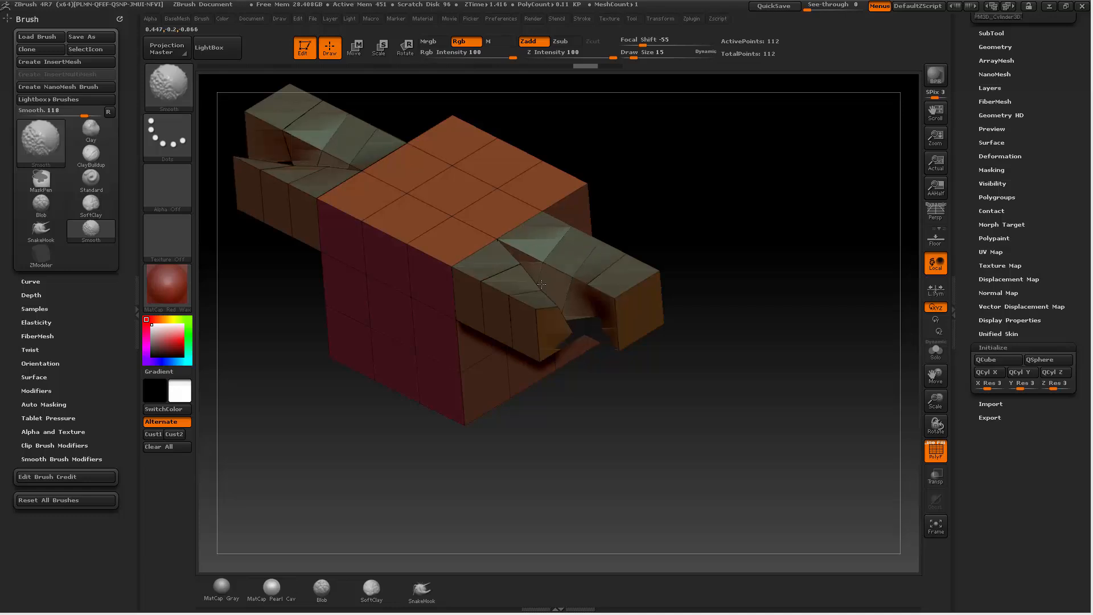
mouse_move(766, 251)
left_mouse_down()
mouse_move(742, 283)
mouse_move(771, 232)
mouse_move(763, 257)
left_mouse_up()
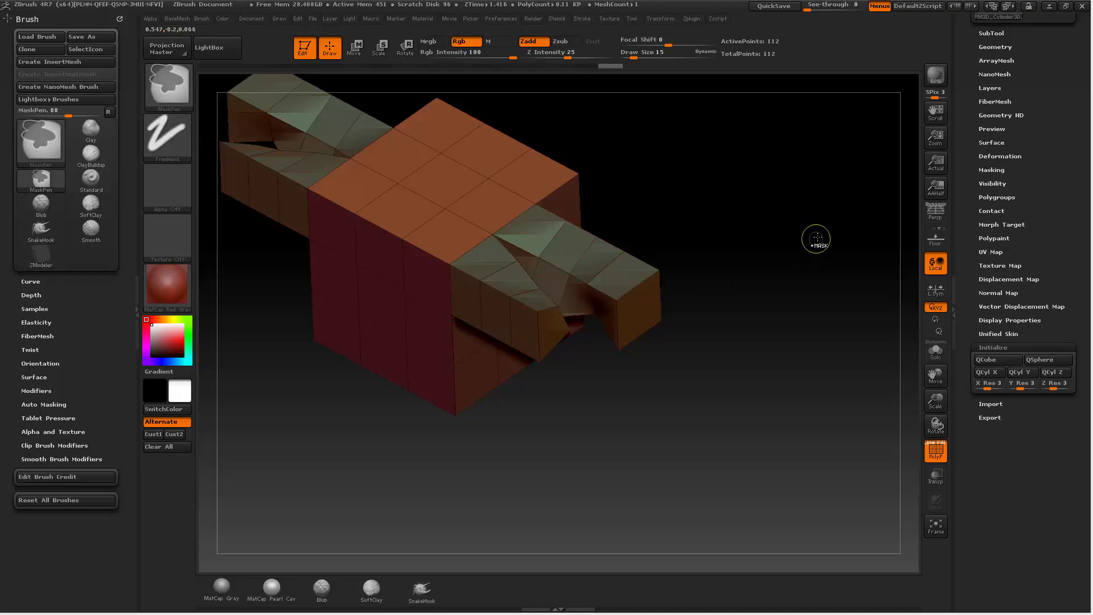
key("ctrl+z")
key("ctrl+z")
key("ctrl+z")
key("ctrl+z")
left_click_drag(803, 242, 797, 182)
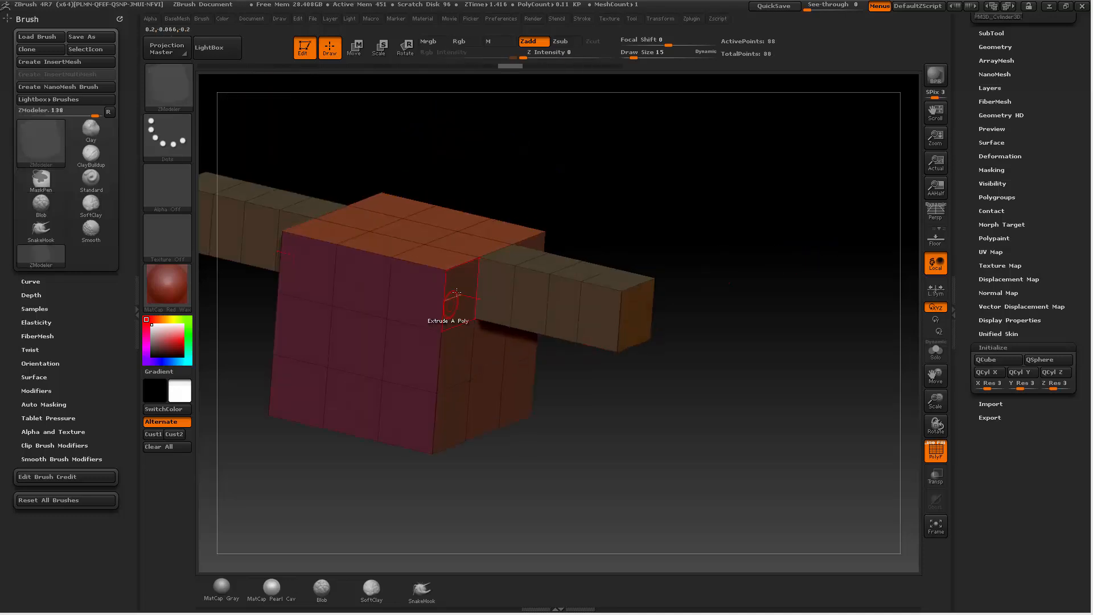
Step: Set the polygon action back to QMesh and pull the corner polygon out three segments so it fuses with the arm
key("space")
left_click(550, 175)
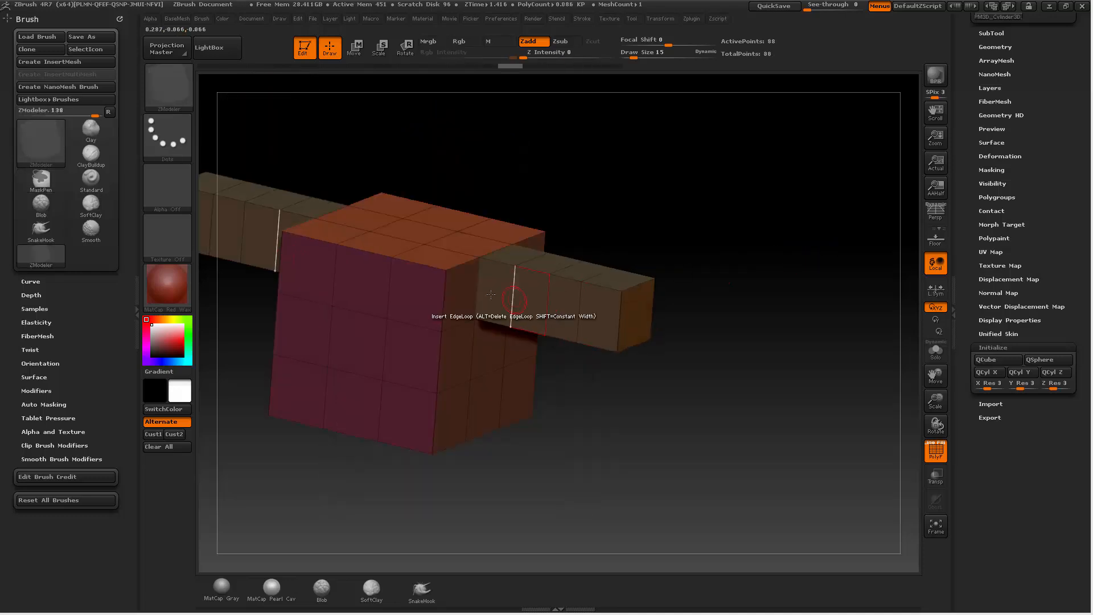
left_click_drag(501, 316, 530, 308)
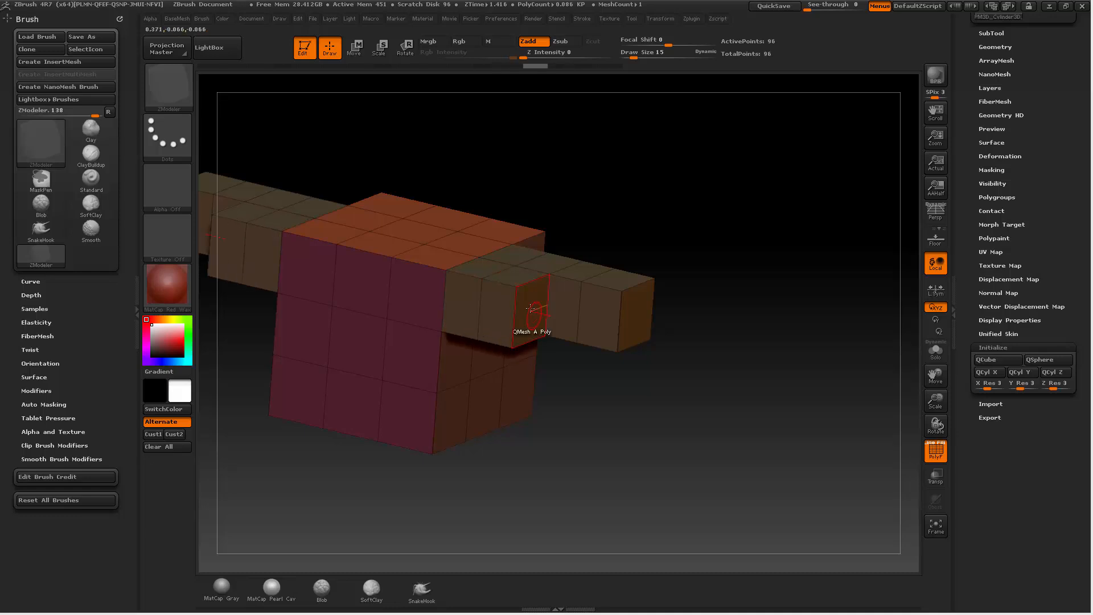
left_click_drag(683, 243, 686, 277)
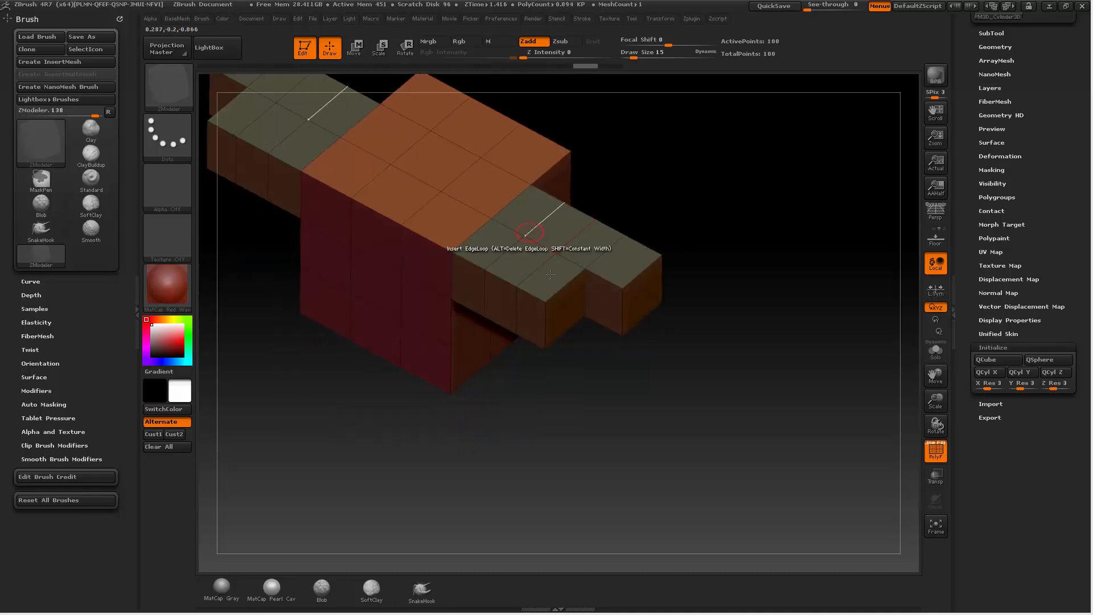
mouse_move(757, 245)
left_mouse_down()
mouse_move(750, 215)
mouse_move(769, 241)
left_mouse_up()
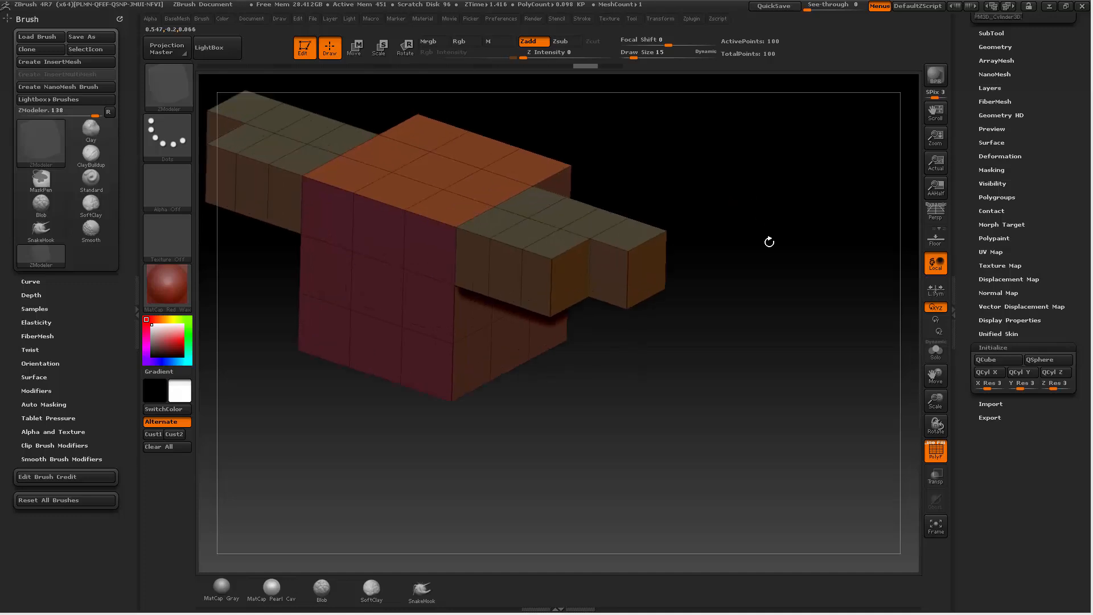
Step: Push polygons of one arm segment inward with QMesh, cutting a gap that separates the arm's outer part from the cube
left_click_drag(694, 265, 628, 268)
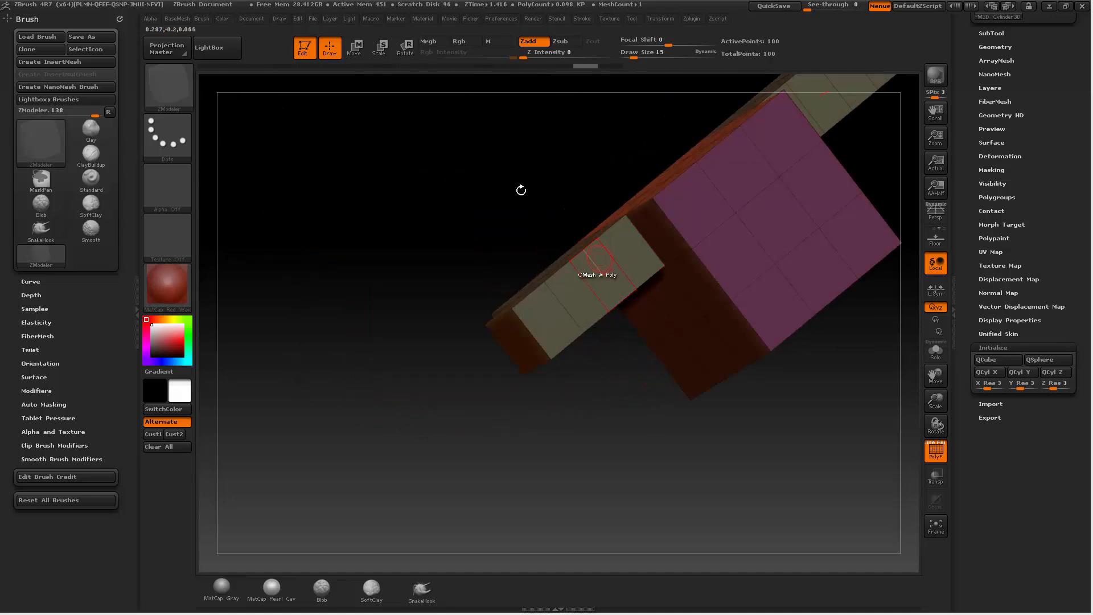
left_click_drag(520, 188, 480, 193)
left_click_drag(635, 426, 648, 424)
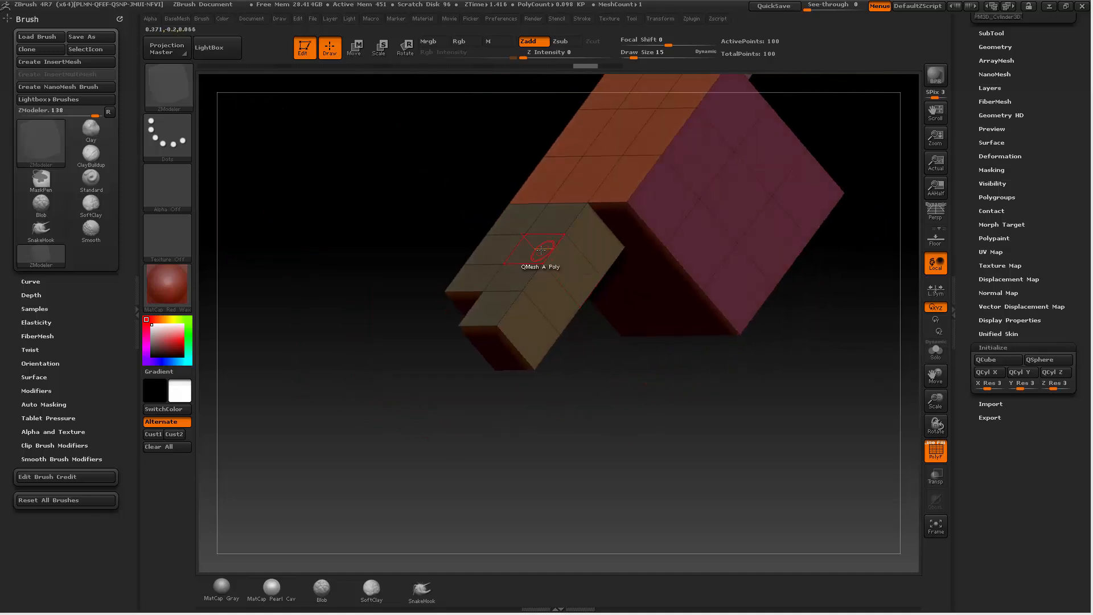
left_click_drag(542, 252, 564, 275)
left_click_drag(648, 432, 640, 405)
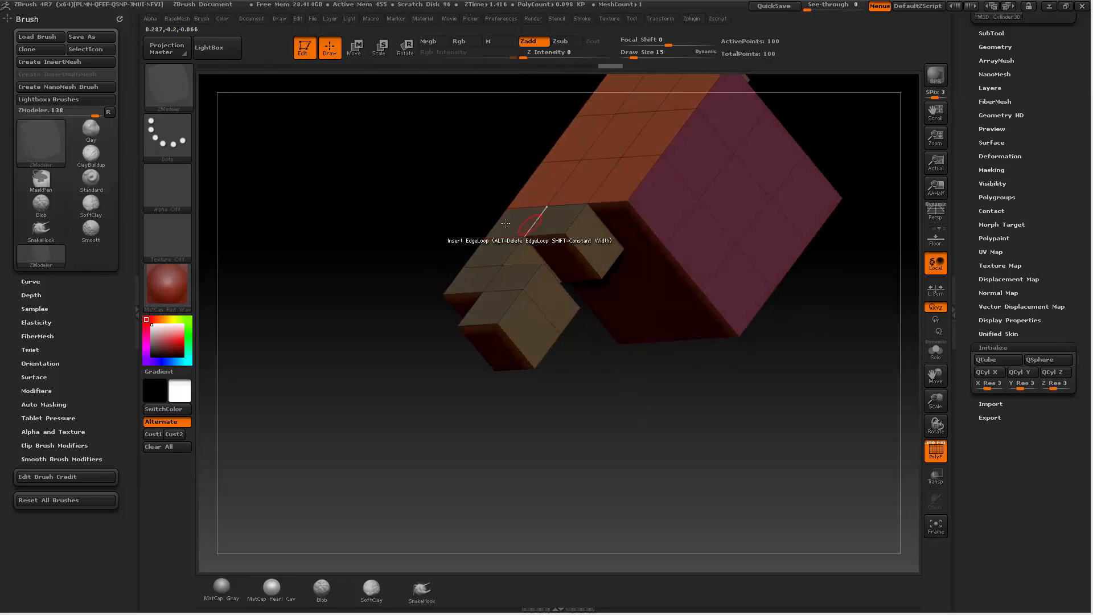
left_click_drag(360, 379, 655, 251)
left_click_drag(826, 176, 708, 242)
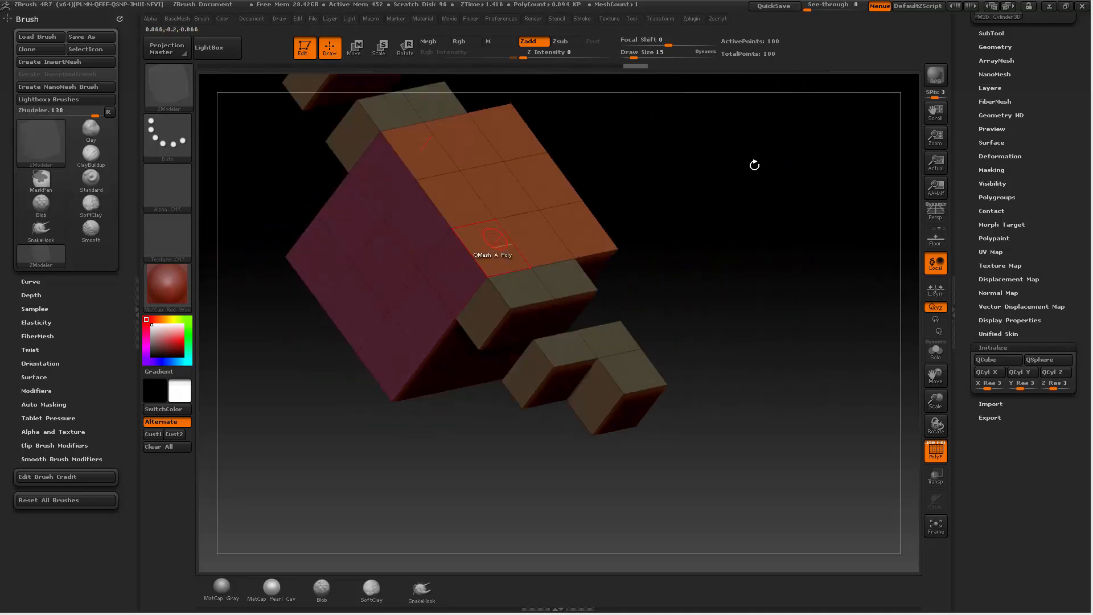
Step: Push the centre polygon of the cube's purple face inward with QMesh, cutting a square hole through the cube
mouse_move(754, 165)
left_mouse_down()
mouse_move(729, 171)
mouse_move(763, 168)
mouse_move(744, 171)
left_mouse_up()
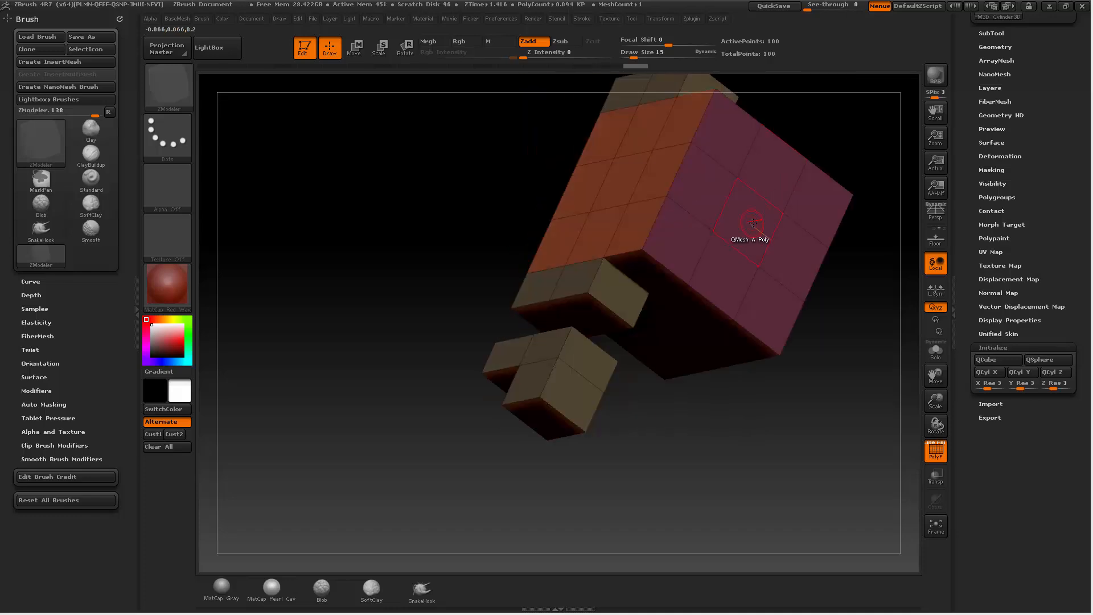
left_click_drag(490, 197, 488, 252)
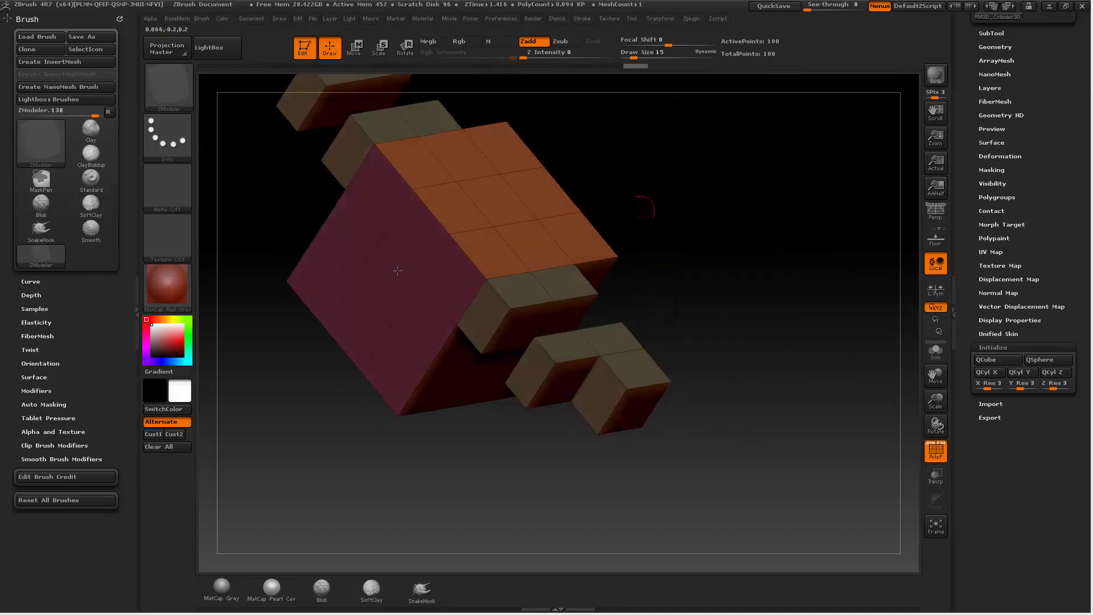
left_click_drag(380, 278, 558, 244)
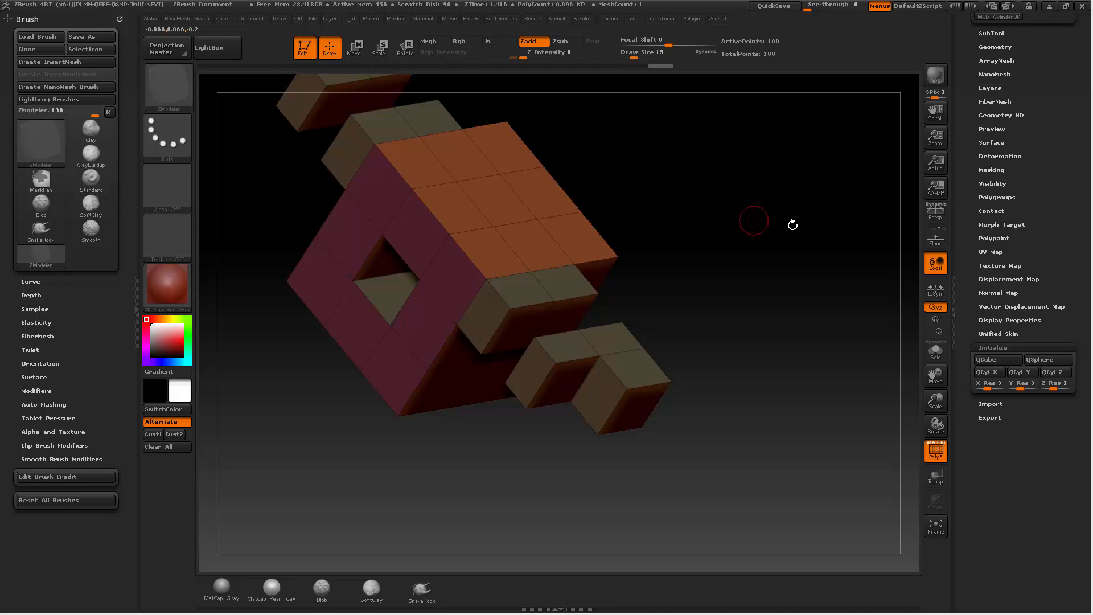
left_click_drag(793, 225, 670, 238)
Step: Pull two mirrored polygons of the cube's orange top face up into tall columns with QMesh
left_click_drag(524, 241, 567, 131)
left_click_drag(689, 196, 707, 236)
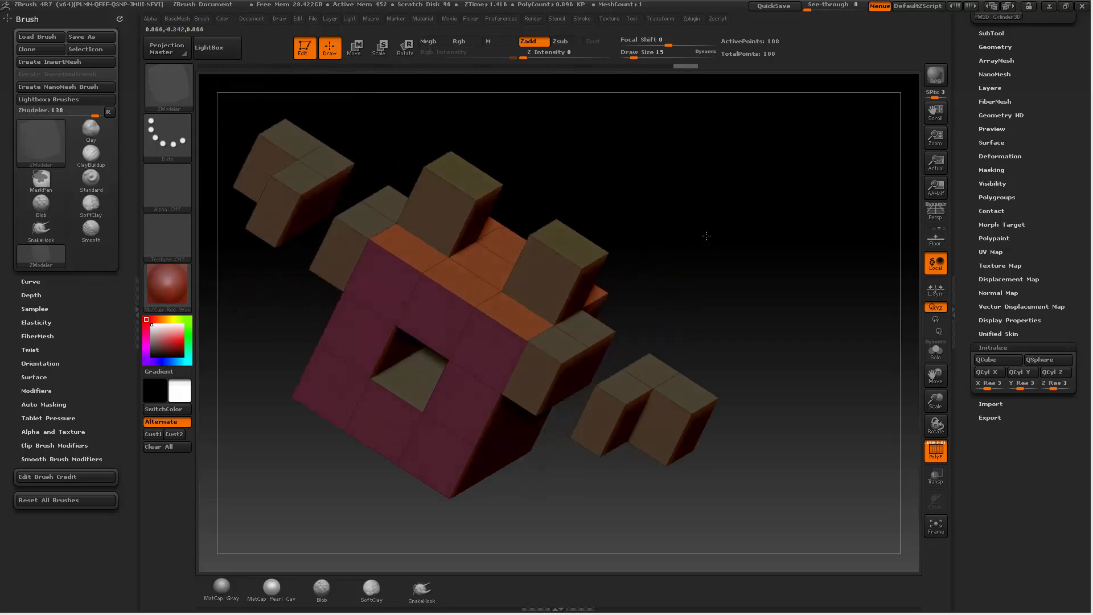
left_click_drag(574, 243, 607, 144)
Step: Join the two columns with a QMesh bridge at their upper ends, and extend that bar outward beyond both columns
left_click_drag(693, 182, 533, 254, "alt")
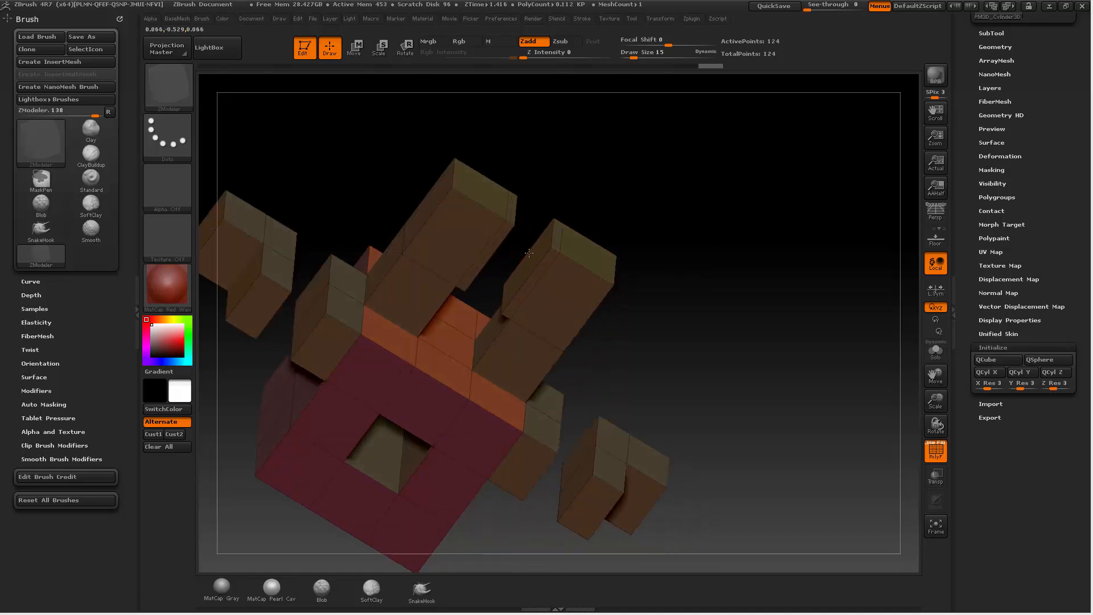
left_click_drag(742, 184, 717, 184)
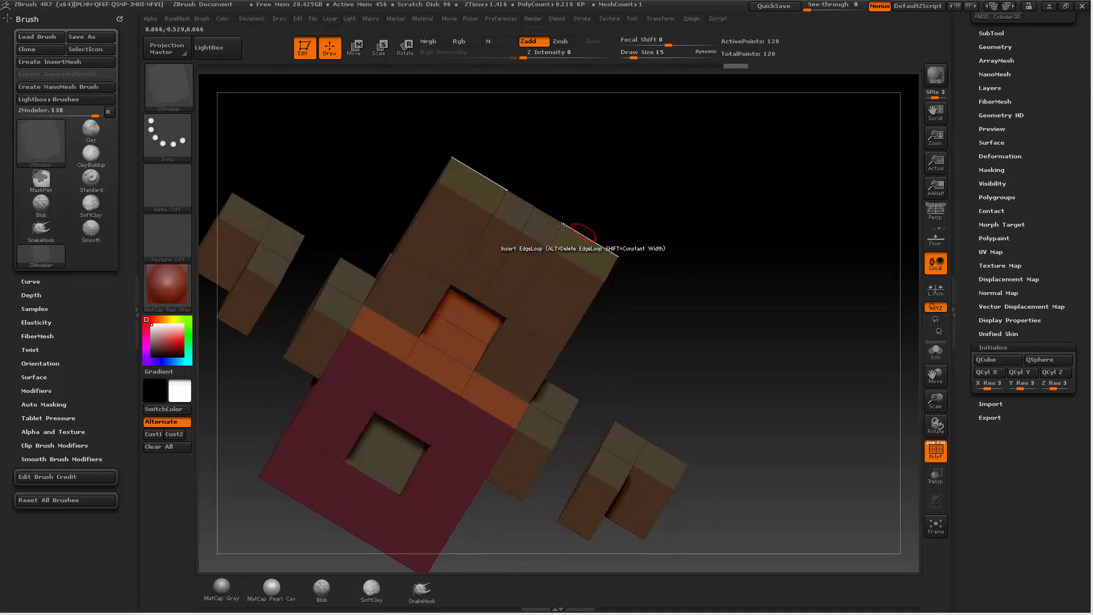
left_click_drag(562, 226, 519, 245, "shift")
mouse_move(705, 215)
left_mouse_down()
mouse_move(524, 284)
mouse_move(705, 210)
left_mouse_up()
key("ctrl+z")
left_click_drag(727, 300, 586, 275)
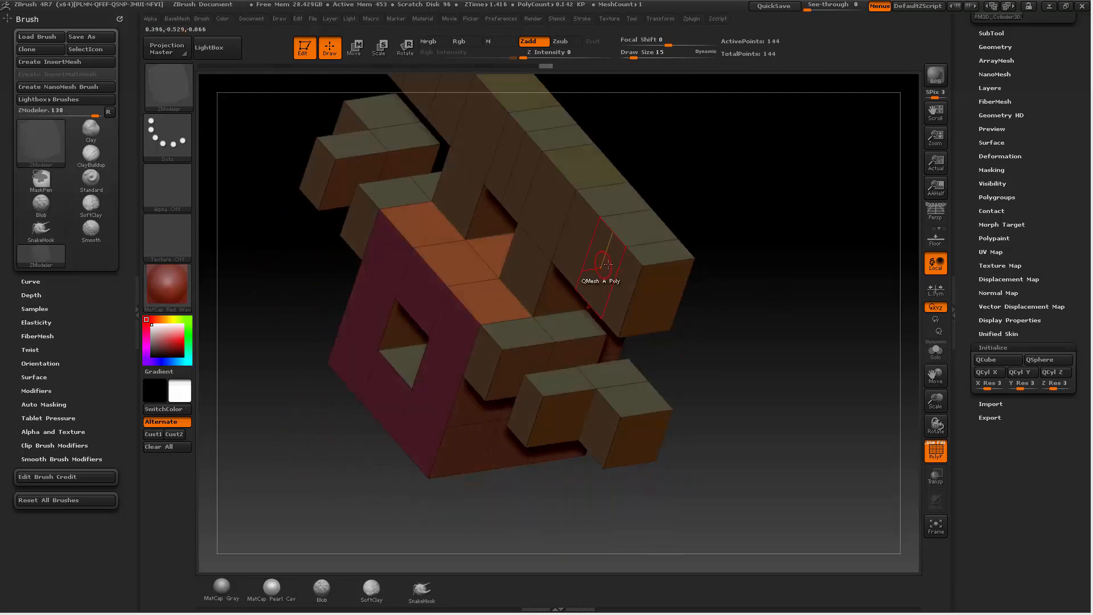
Step: Pull the end polygon of the cube's side arm outward twice with QMesh, extending it into a long bar
left_click_drag(817, 281, 813, 257)
left_click_drag(820, 313, 734, 289)
left_click_drag(545, 329, 695, 452)
left_click_drag(825, 456, 752, 305, "alt")
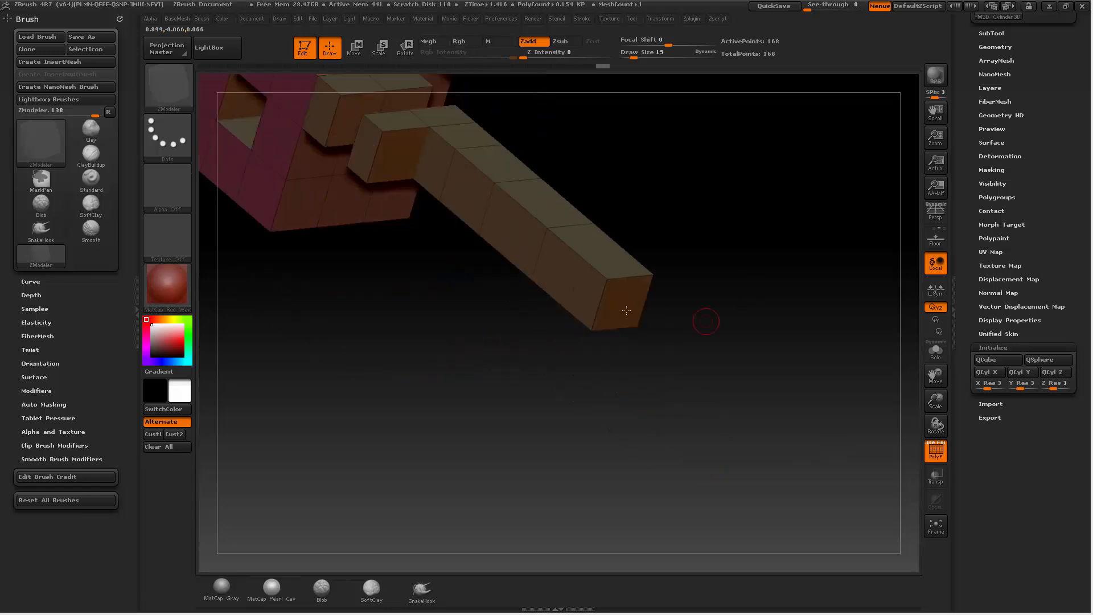
left_click_drag(626, 311, 664, 341)
left_click_drag(730, 256, 756, 388, "alt")
left_click_drag(760, 332, 752, 279)
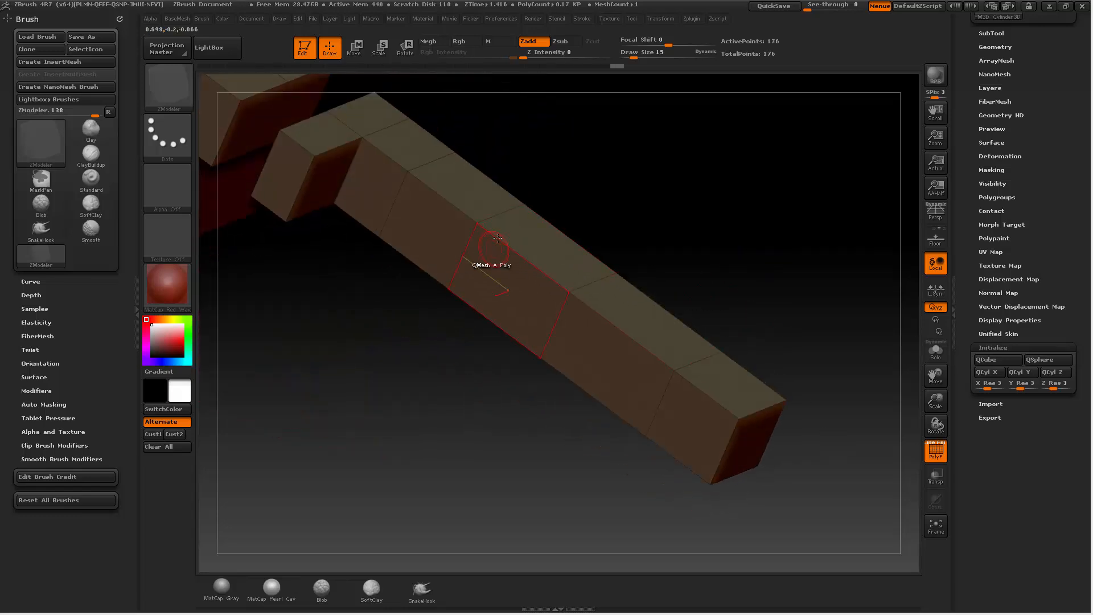
Step: Insert single edge loops across the long bar and one loop along its length with the edge Insert action
key("space")
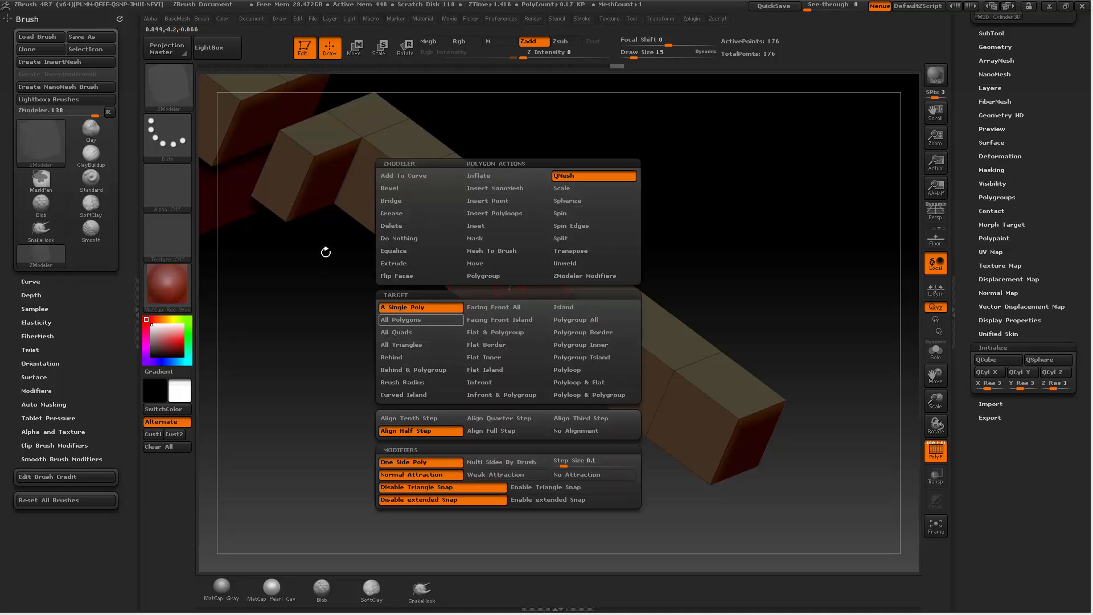
key("space")
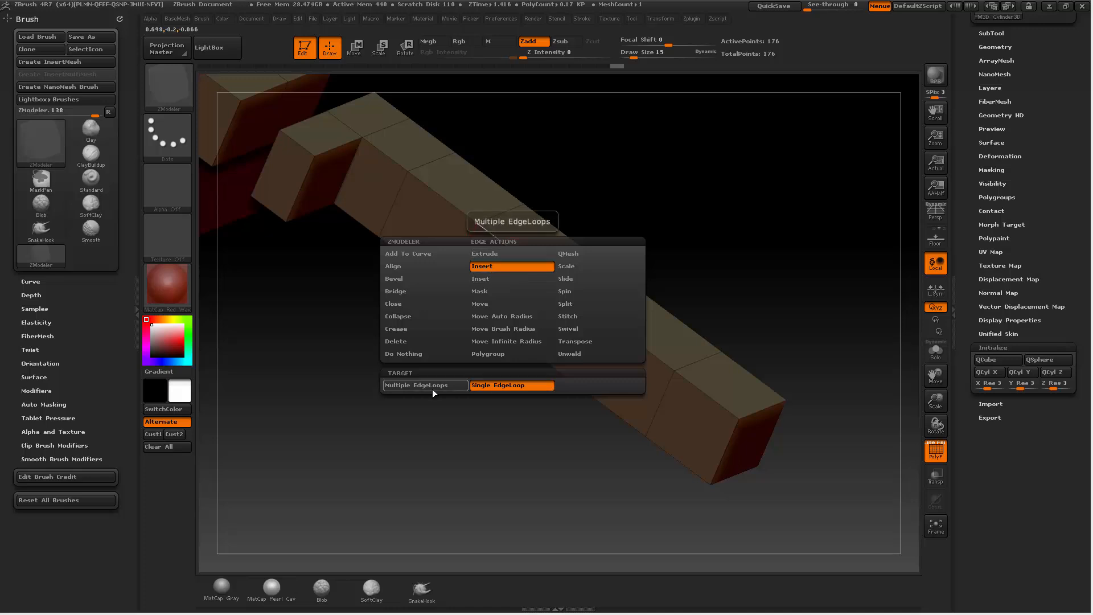
left_click(488, 386)
left_click(528, 255)
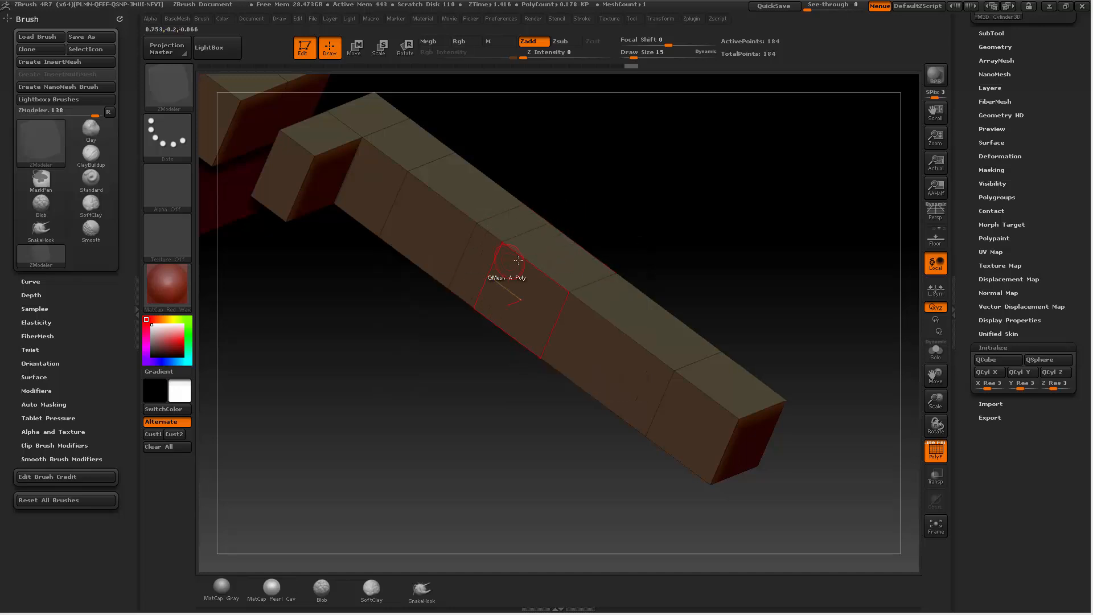
left_click(555, 291)
left_click(626, 341)
left_click_drag(817, 281, 778, 213)
left_click(632, 361)
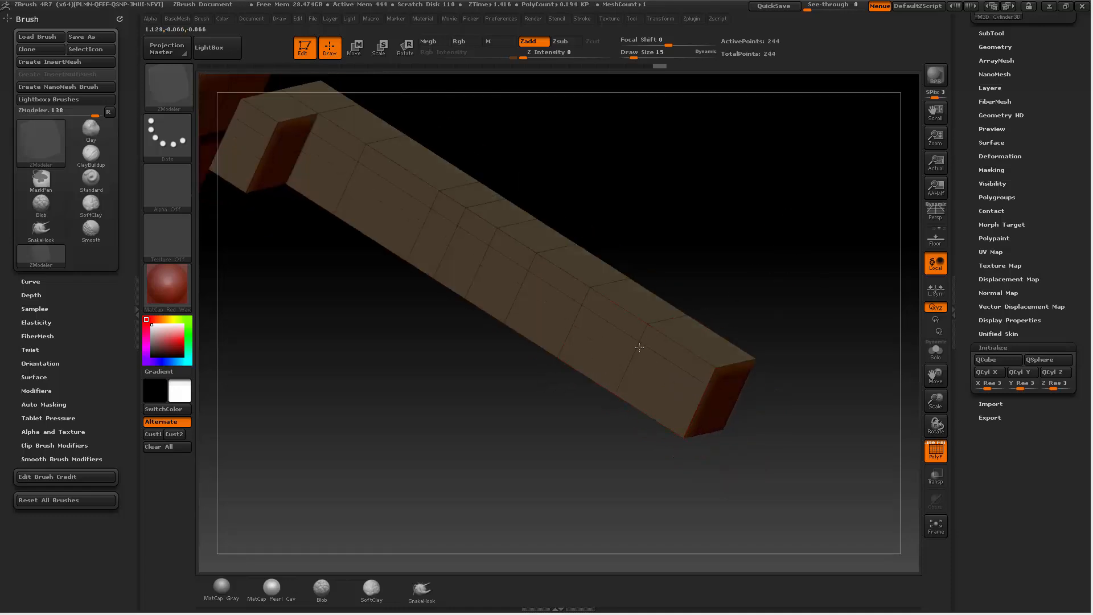
Step: Set the point action to Split with the Point target and split a point near the bar's outer end into a circle of polygons
left_click_drag(729, 246, 766, 222)
key("space")
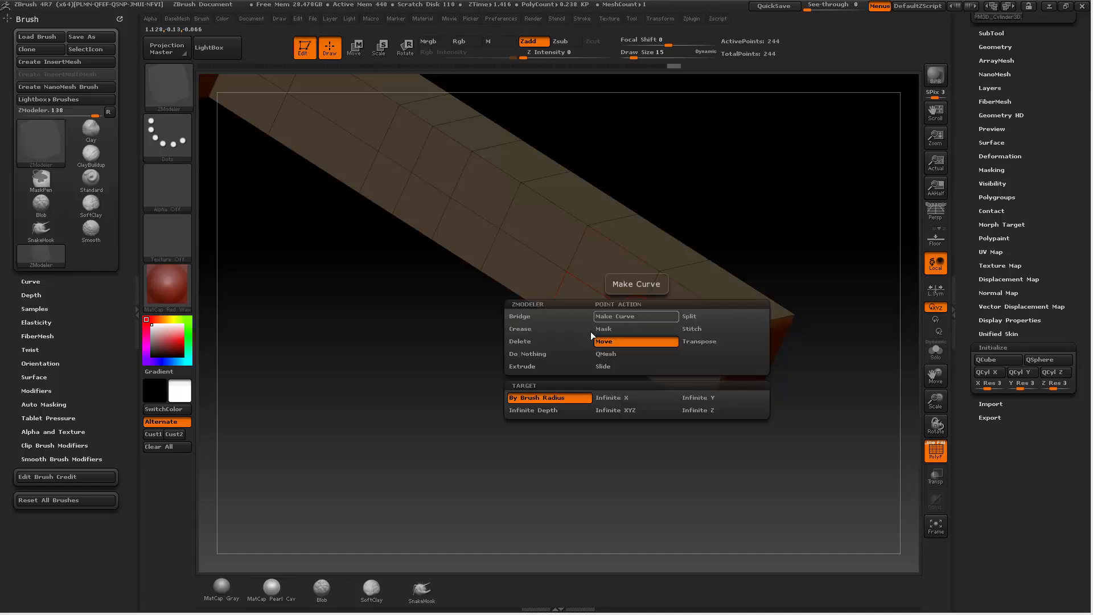
left_click(691, 318)
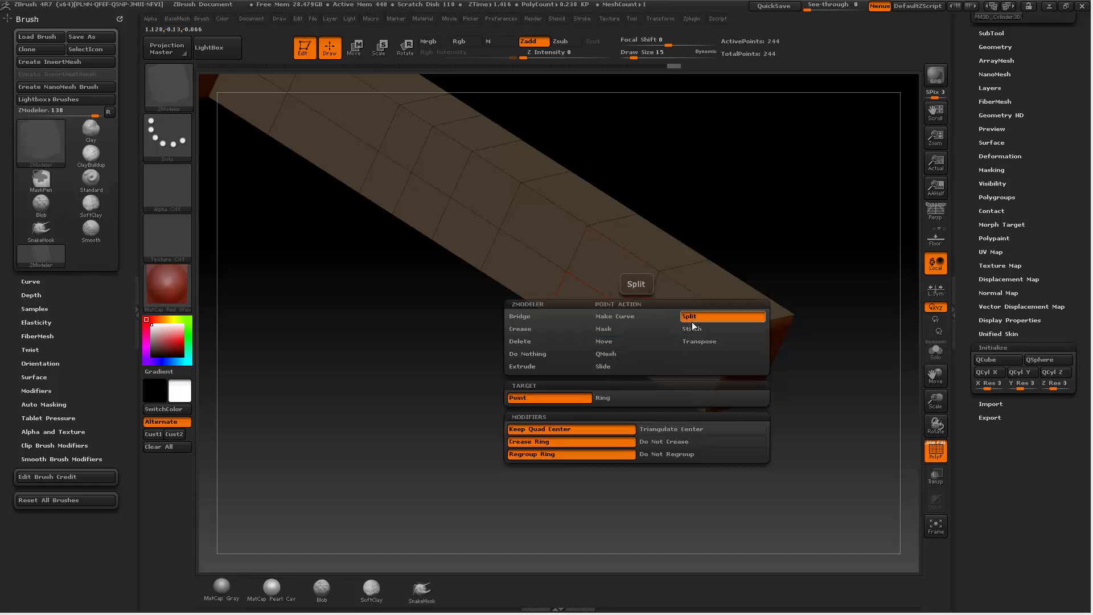
key("space")
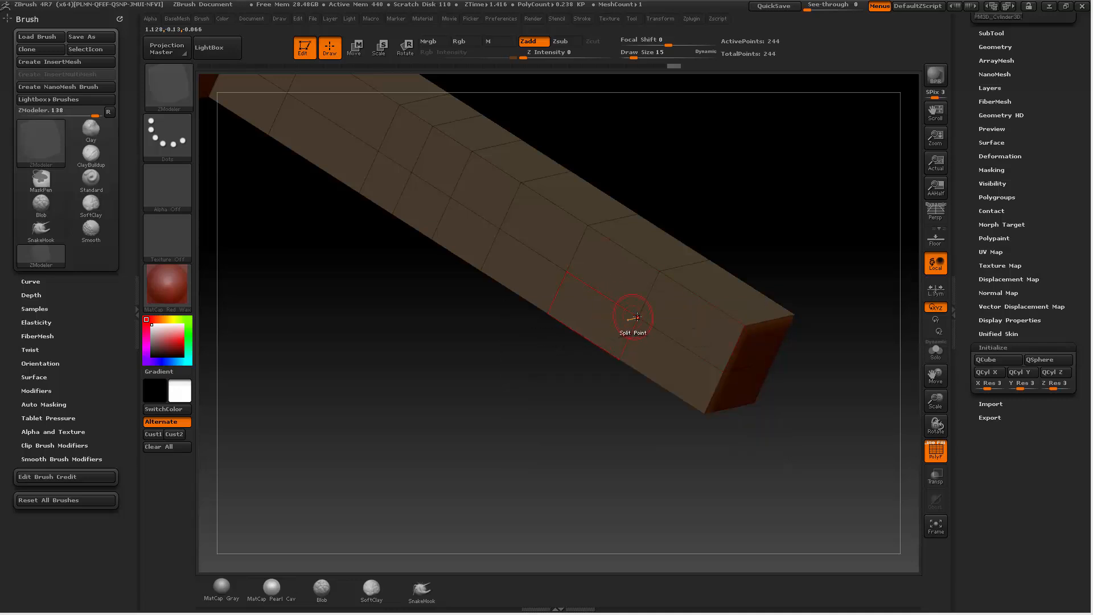
left_click_drag(809, 284, 641, 291)
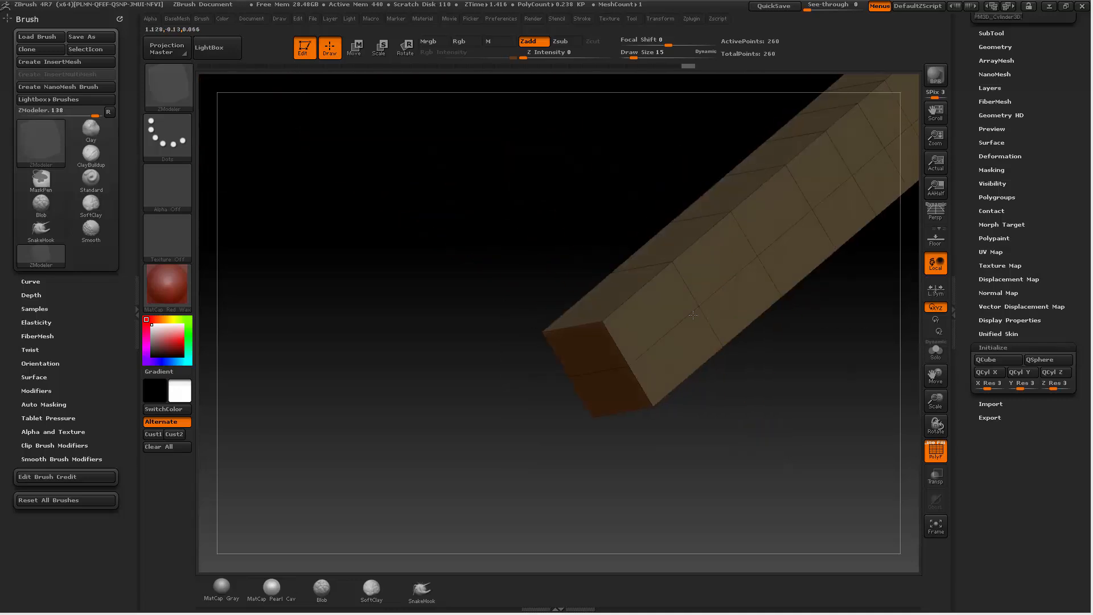
left_click_drag(745, 366, 829, 358)
Step: Try pushing the circle's polygons inward one at a time with QMesh targeting A Single Poly
key("space")
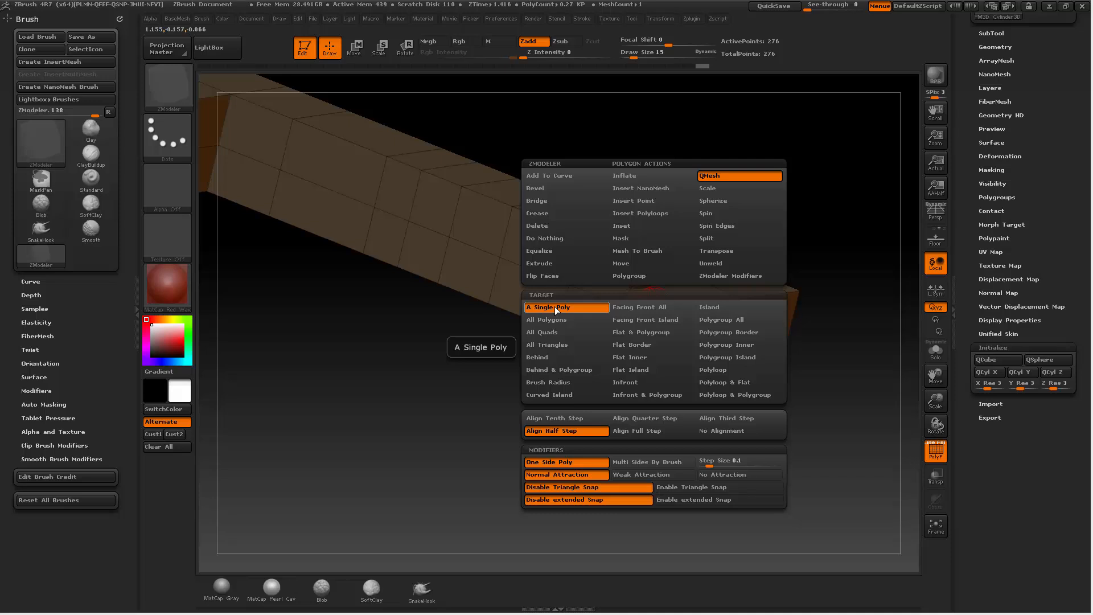
left_click_drag(757, 182, 715, 175)
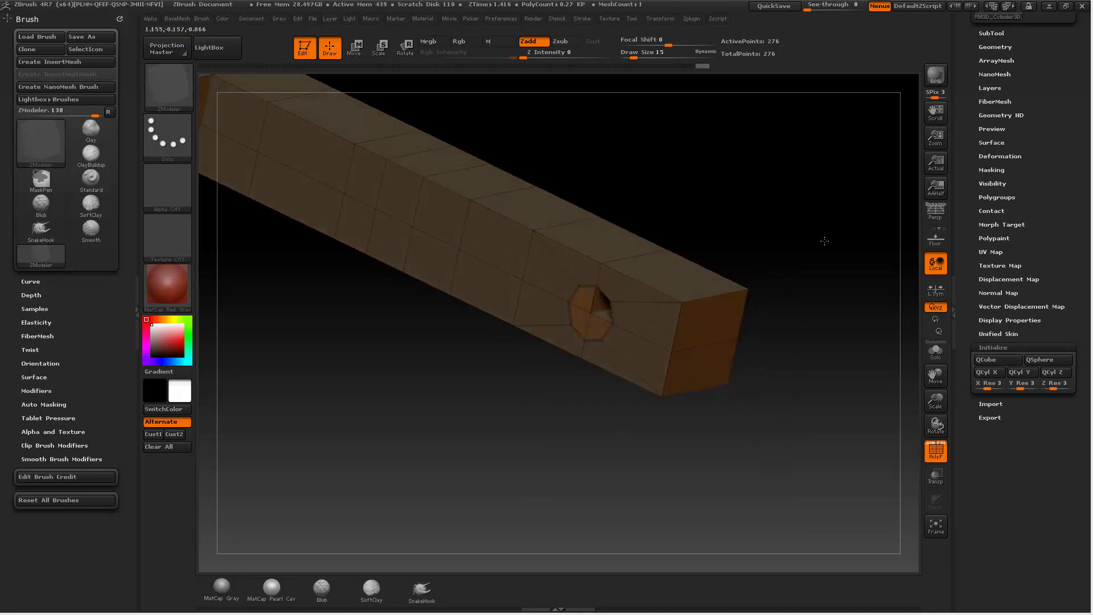
left_click_drag(829, 238, 587, 359)
left_click_drag(624, 301, 653, 216)
left_click_drag(698, 251, 606, 298)
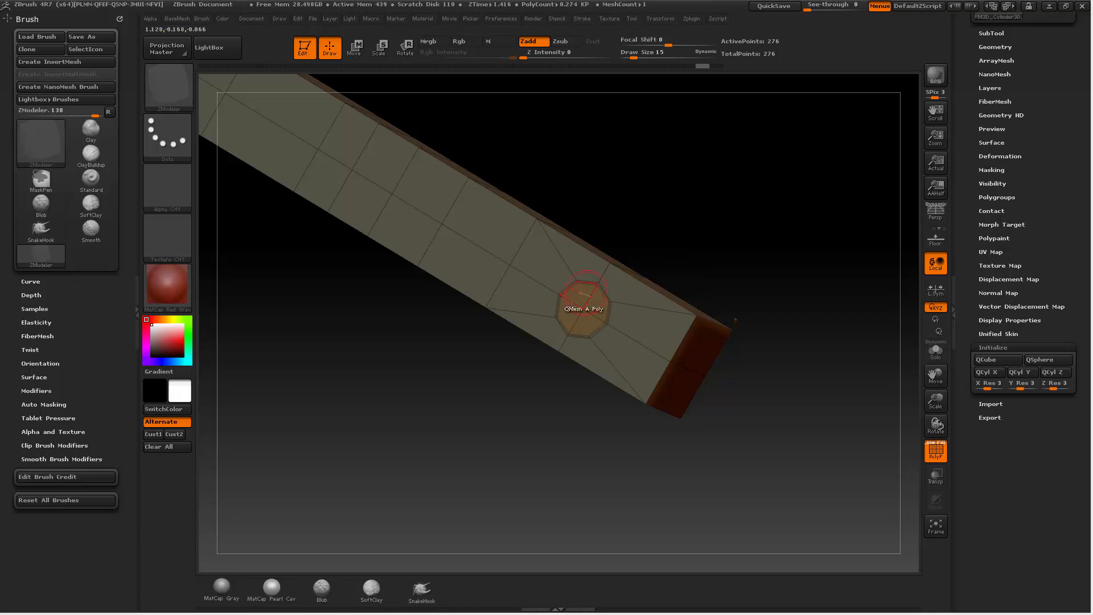
left_click_drag(747, 233, 768, 250)
Step: Apply the MatCap Gray material and try QMesh with the Polygroup All target on the bar's circular polygroup
key("space")
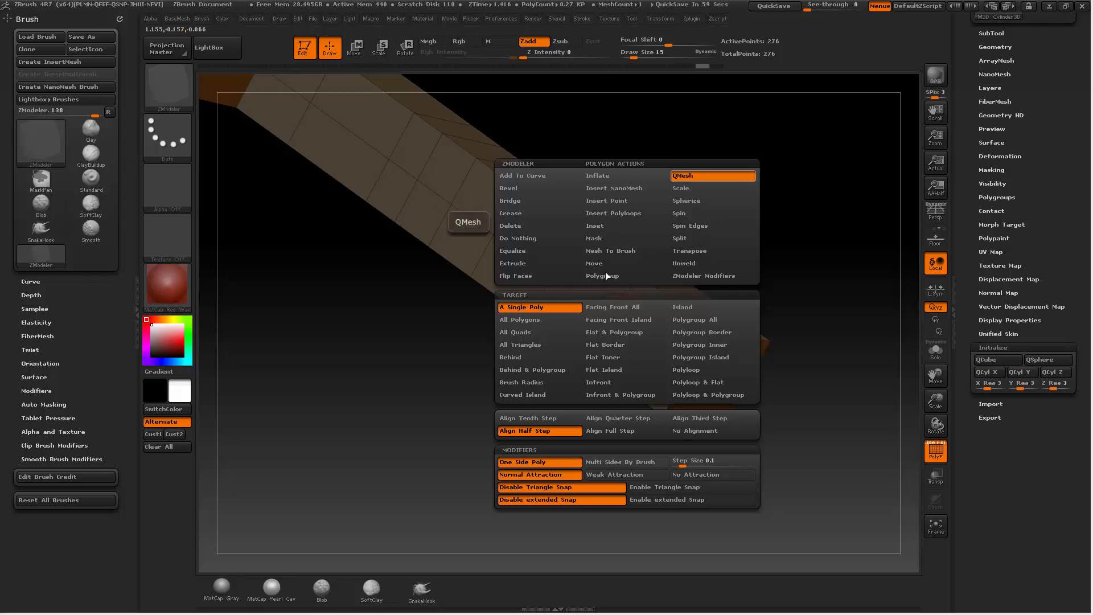
left_click(682, 319)
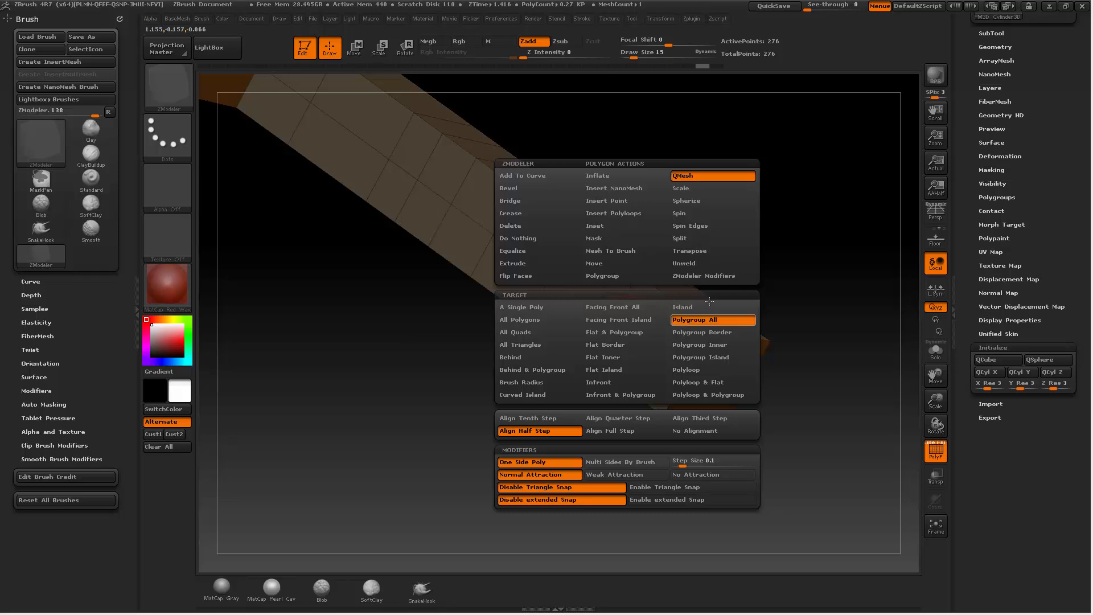
mouse_move(795, 239)
left_mouse_down()
mouse_move(757, 198)
mouse_move(758, 220)
mouse_move(740, 178)
mouse_move(785, 250)
left_mouse_up()
left_click(222, 587)
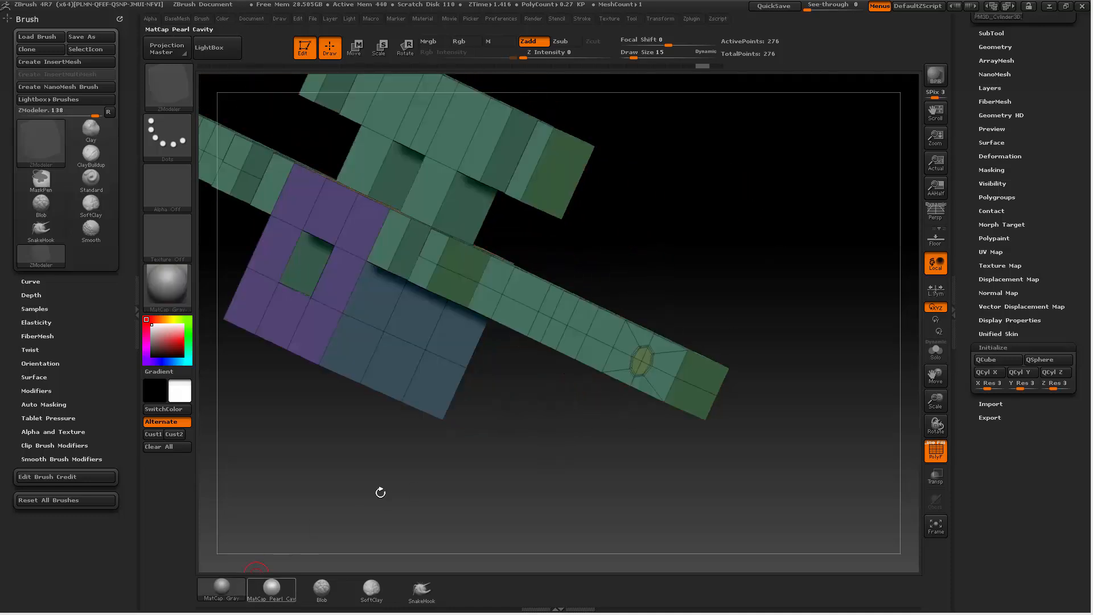
left_click_drag(381, 492, 707, 264)
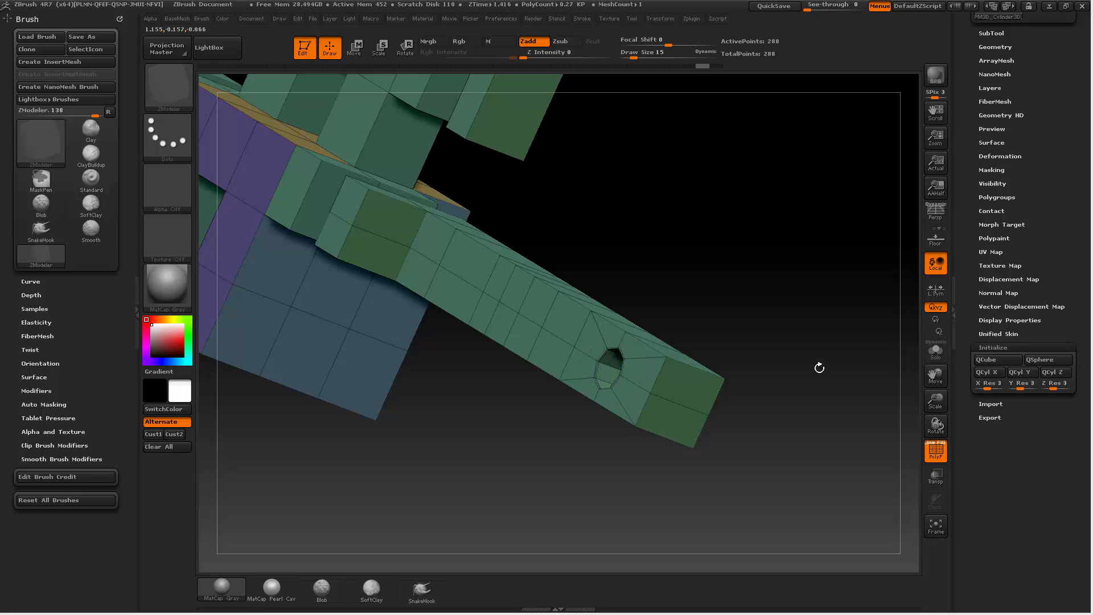
left_click_drag(819, 368, 671, 378)
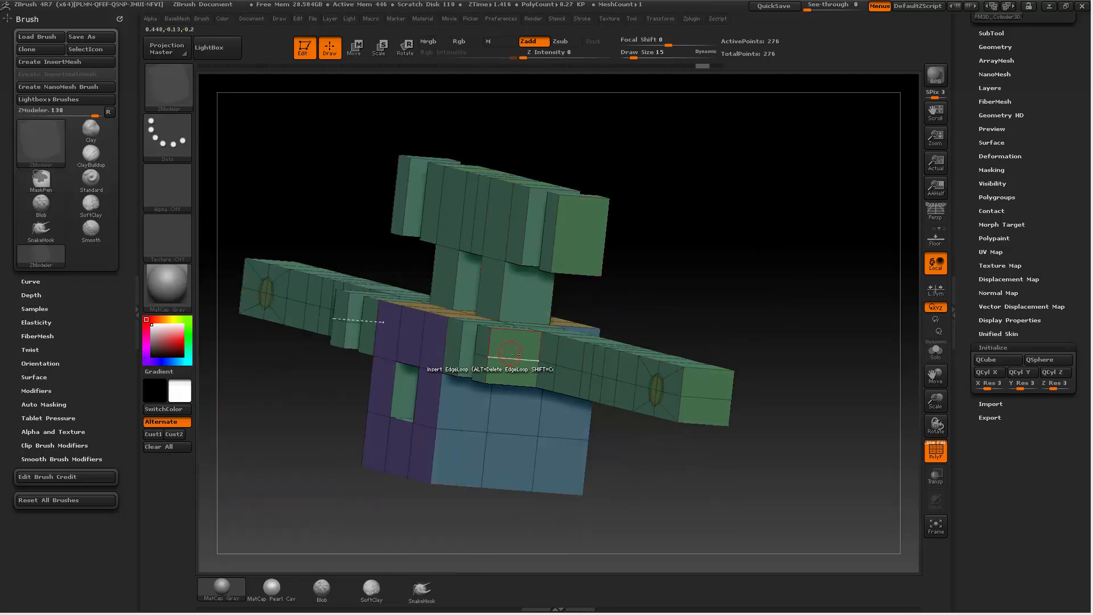
Step: Set the QMesh target to Polygroup Island, push the circle through the bar as a hole, and undo the cut
left_click_drag(790, 304, 763, 314, "alt")
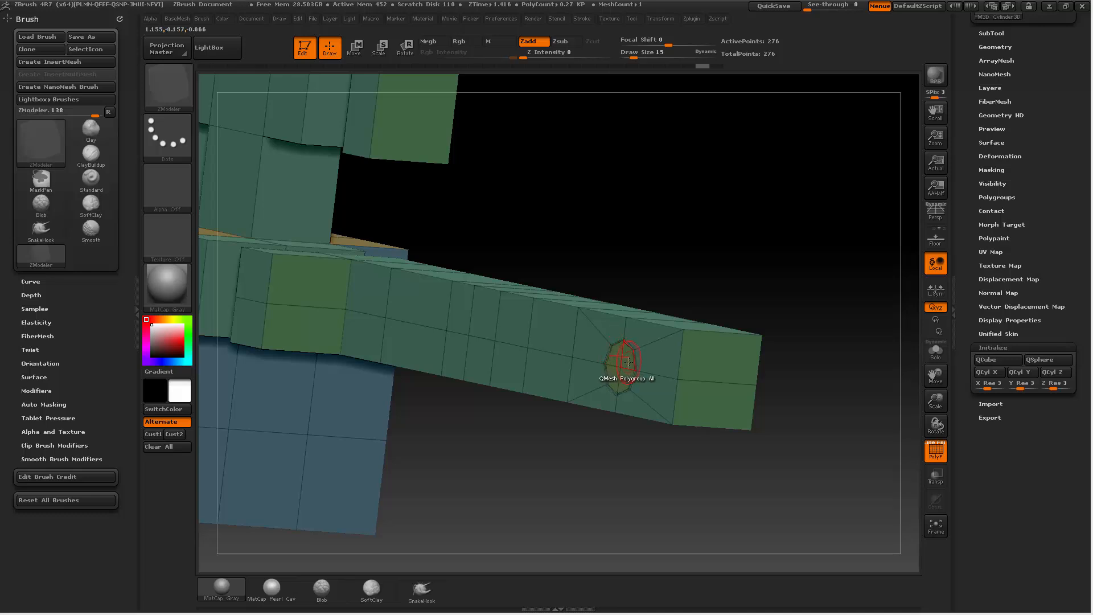
key("space")
left_click(713, 357)
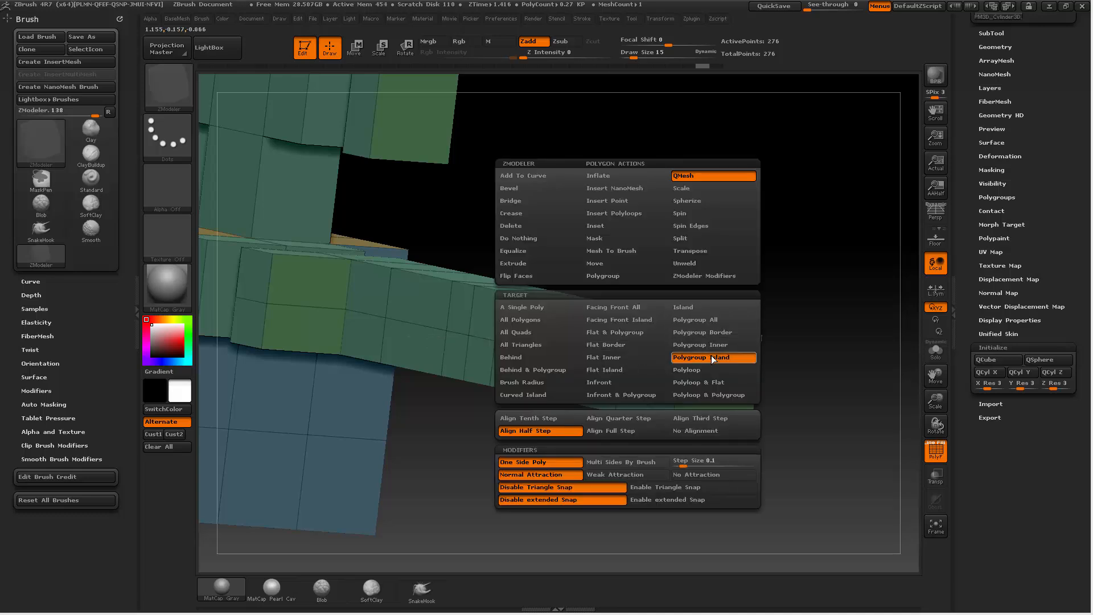
left_click_drag(751, 245, 618, 361)
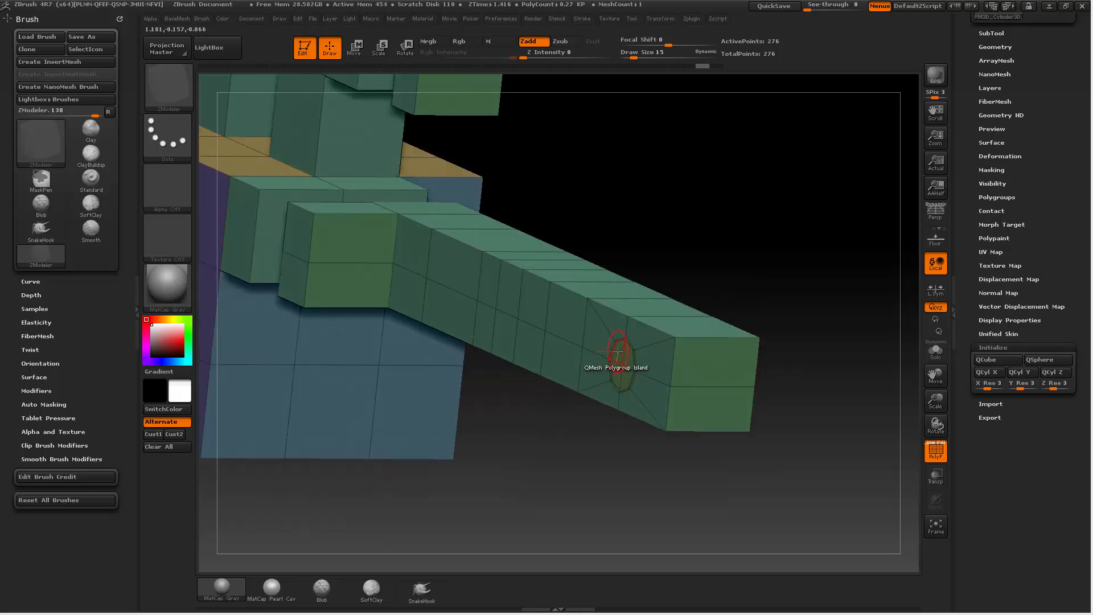
left_click_drag(610, 358, 721, 359)
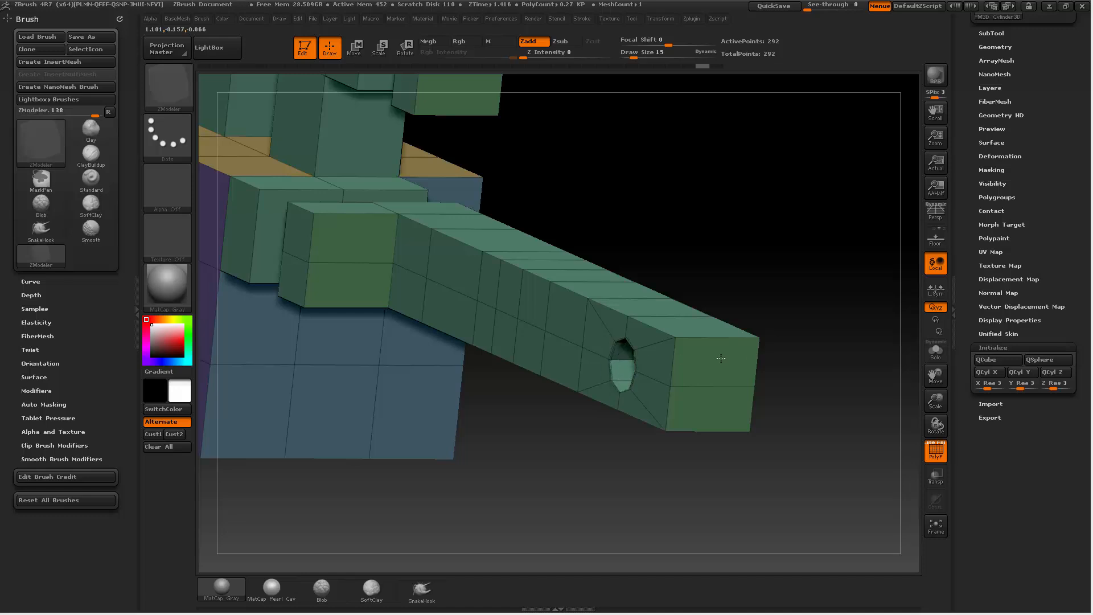
left_click_drag(781, 297, 623, 362)
key("ctrl+z")
Step: Set the polygon action to Polygroup with A Single Poly, try it on two upper polygons beside the circle, and undo the regrouping
left_click_drag(501, 231, 702, 353)
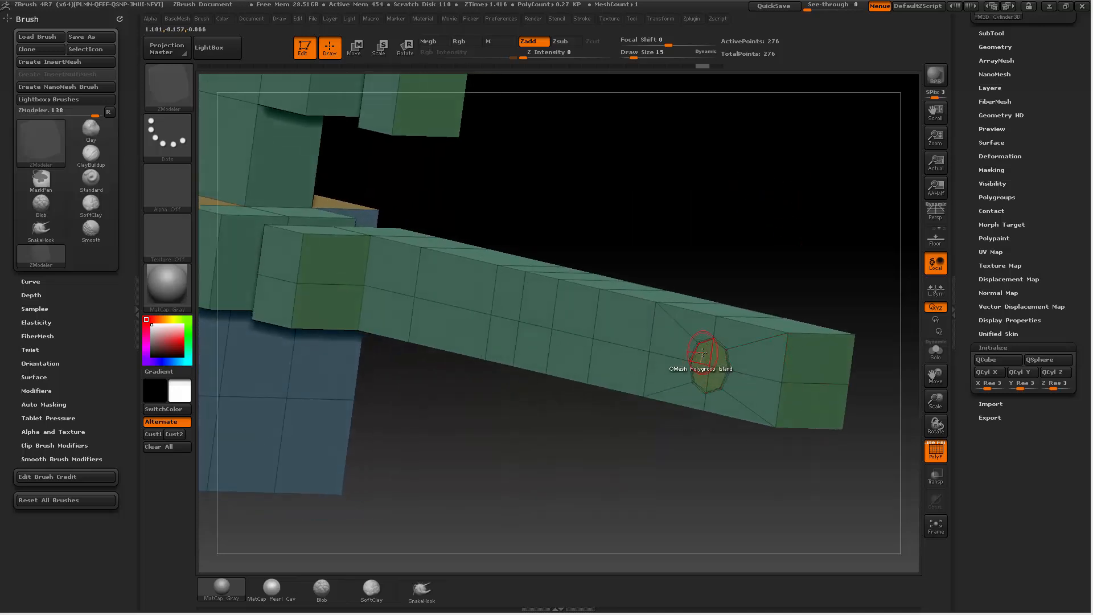
key("space")
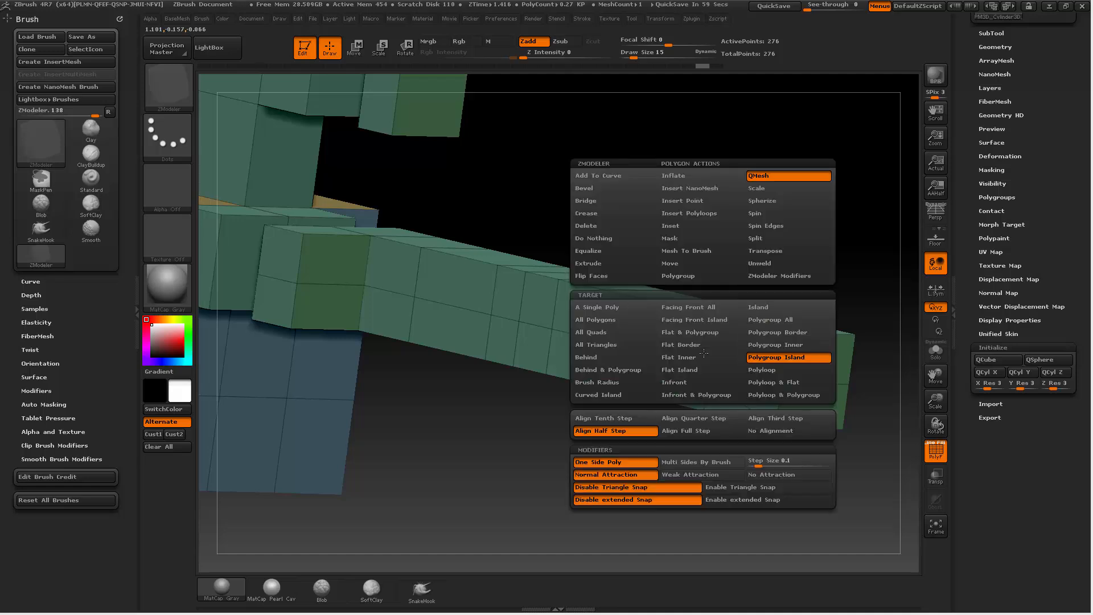
left_click(703, 277)
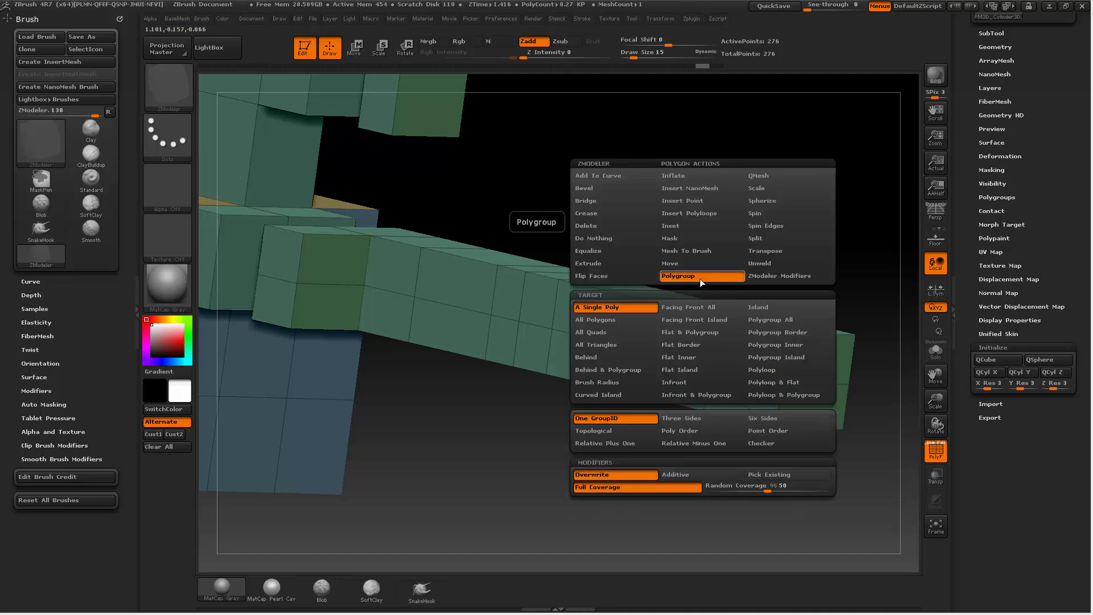
left_click(621, 307)
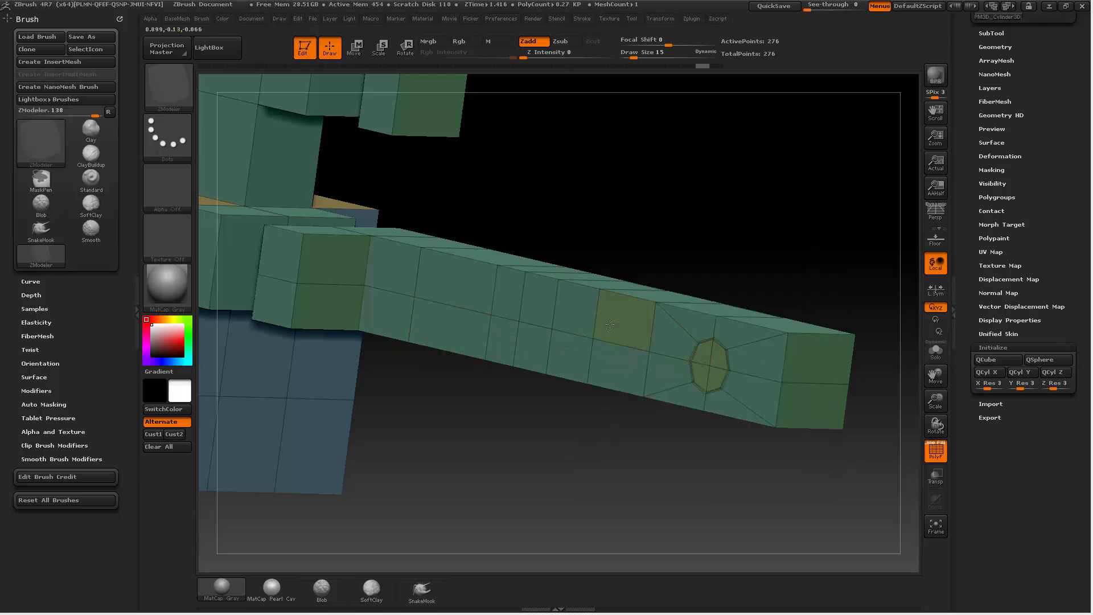
left_click(567, 313)
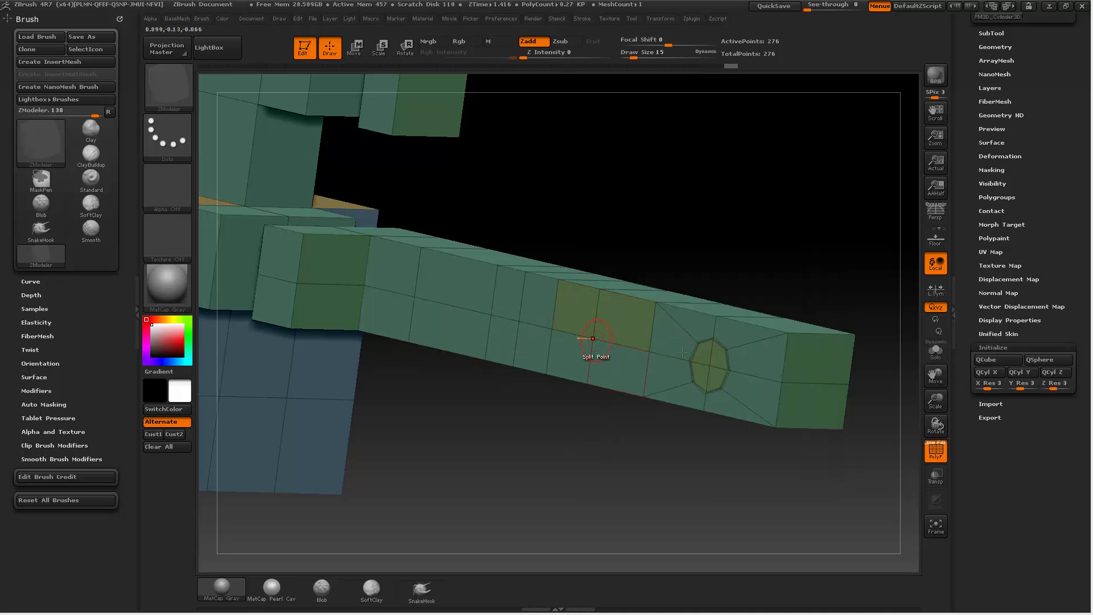
key("ctrl+z")
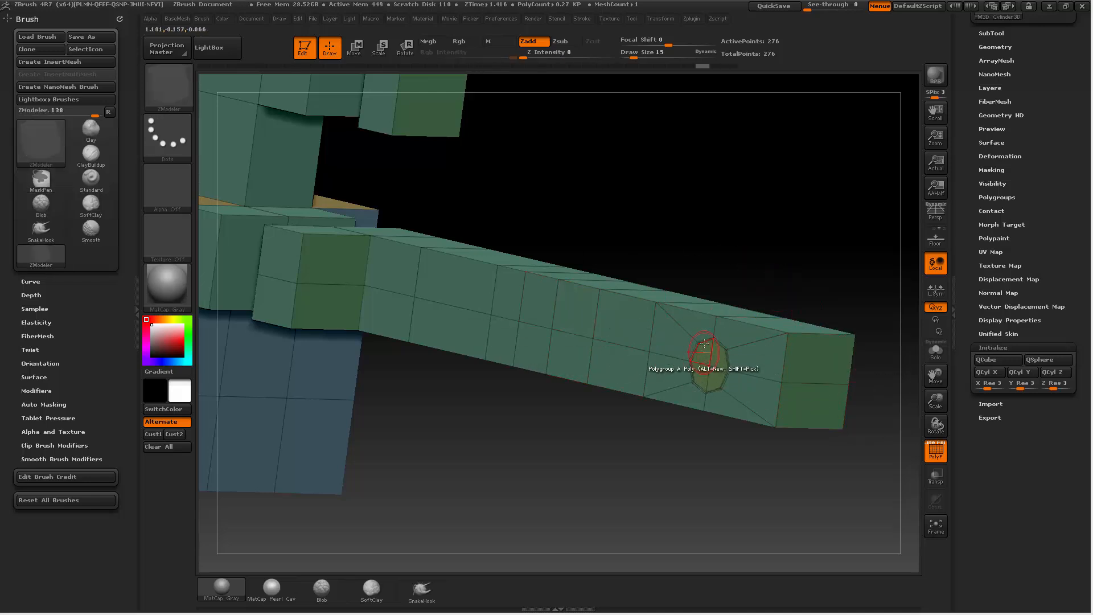
Step: Pick the cube's blue polygroup, apply it to the row of upper polygons before the circle, and undo the regrouping
left_click_drag(410, 458, 509, 407, "alt")
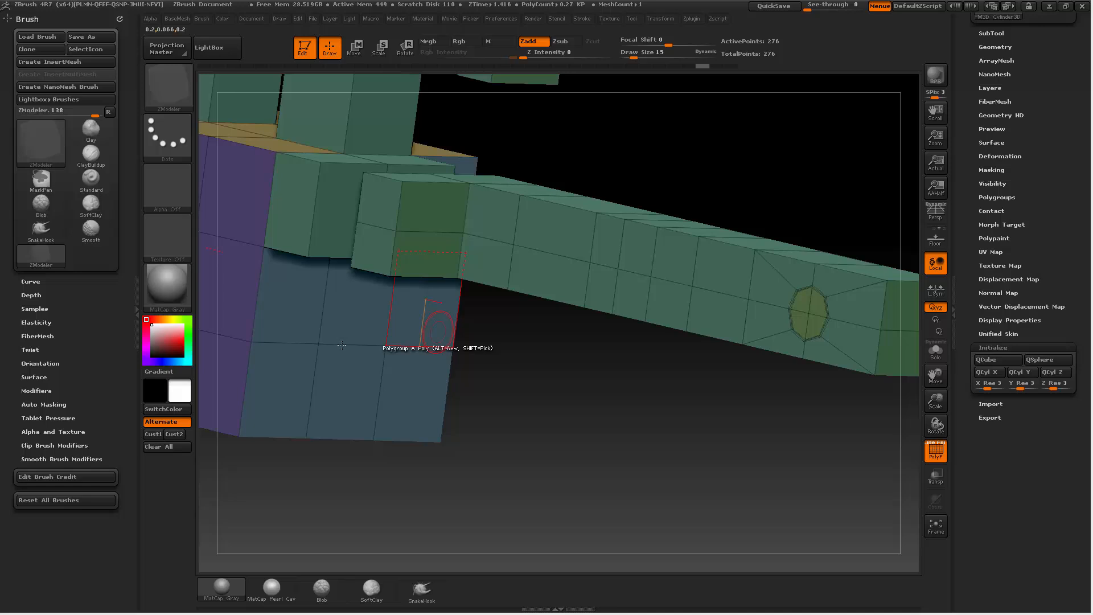
left_click(351, 317)
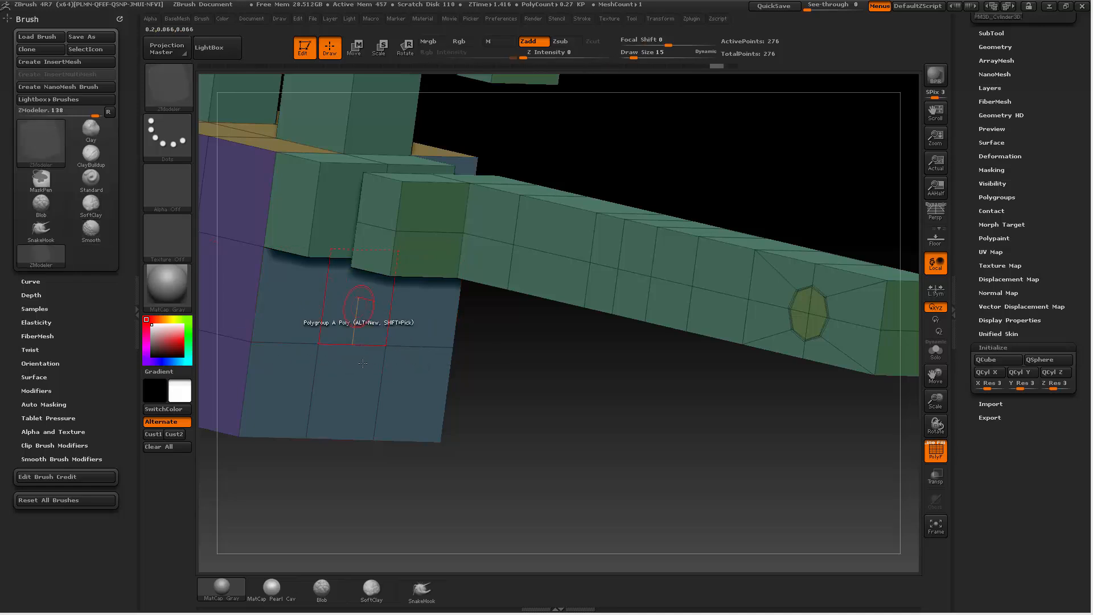
left_click(608, 239)
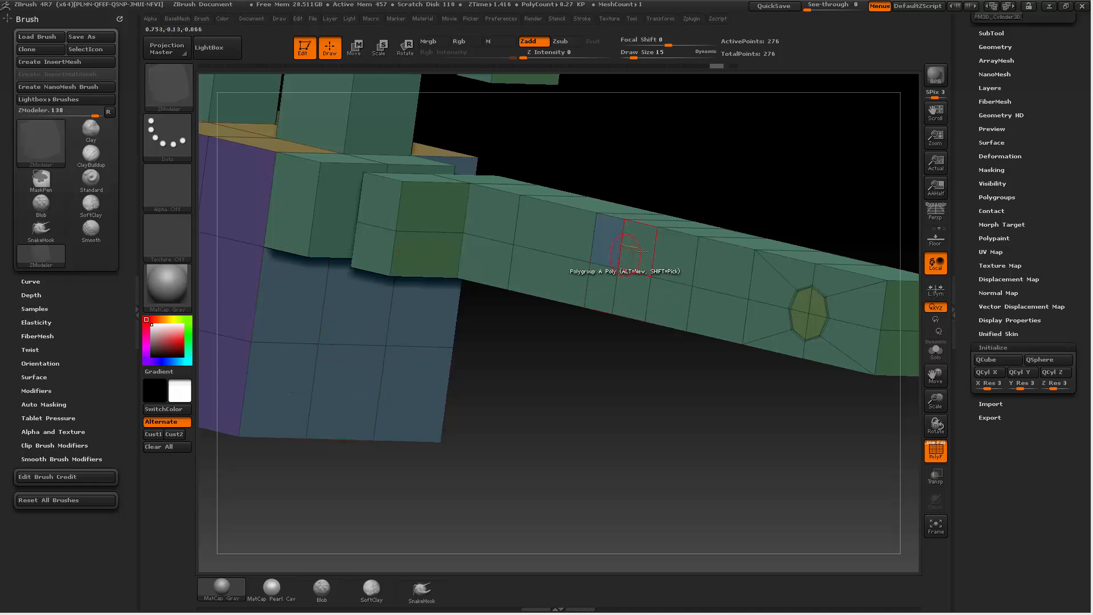
left_click(638, 244)
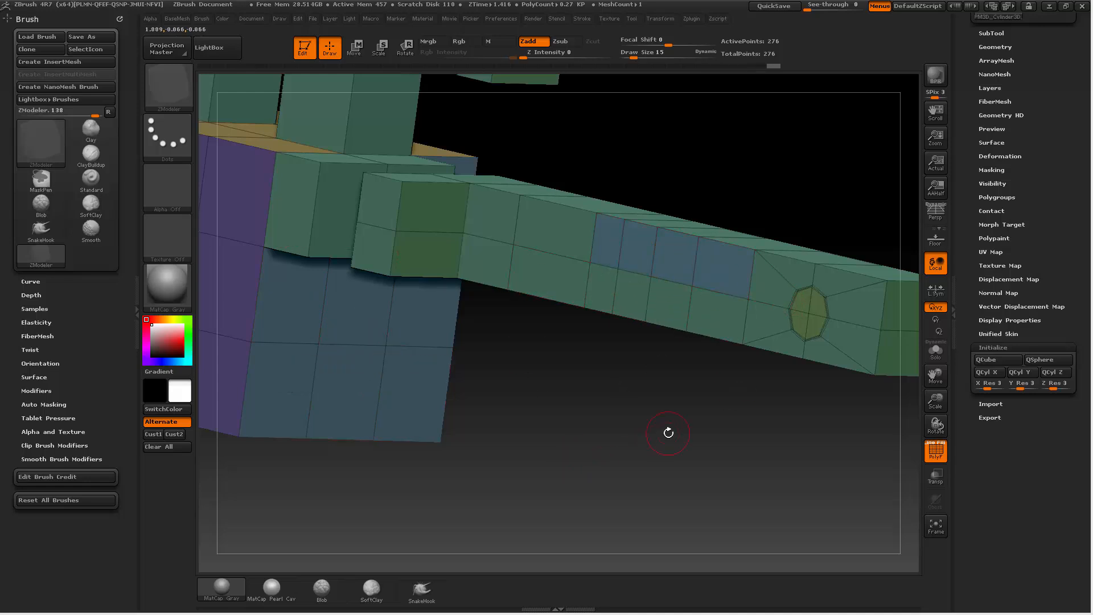
key("ctrl")
key("ctrl+z")
Step: Set the polygon action to QMesh with the Polygroup All target and try it on the bar's circular polygroup
left_click_drag(776, 429, 731, 456, "alt")
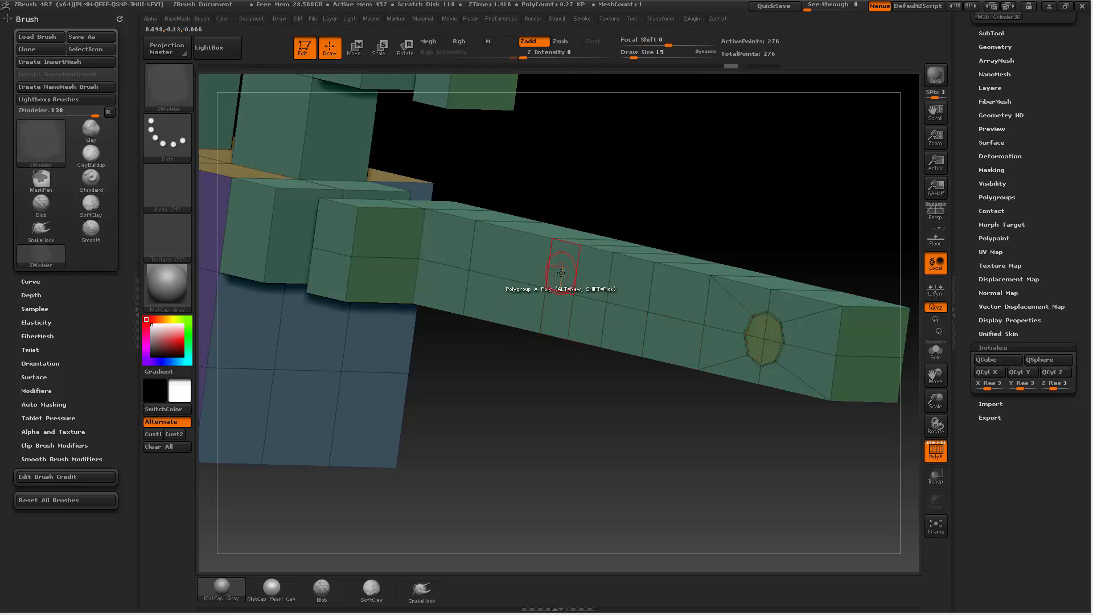
left_click_drag(691, 198, 729, 180)
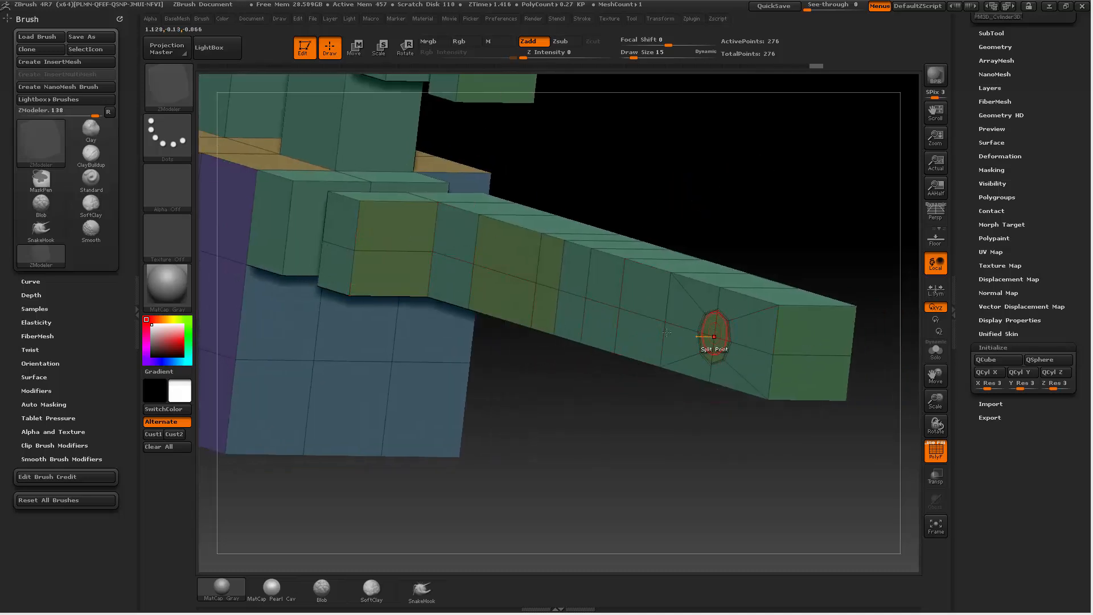
key("space")
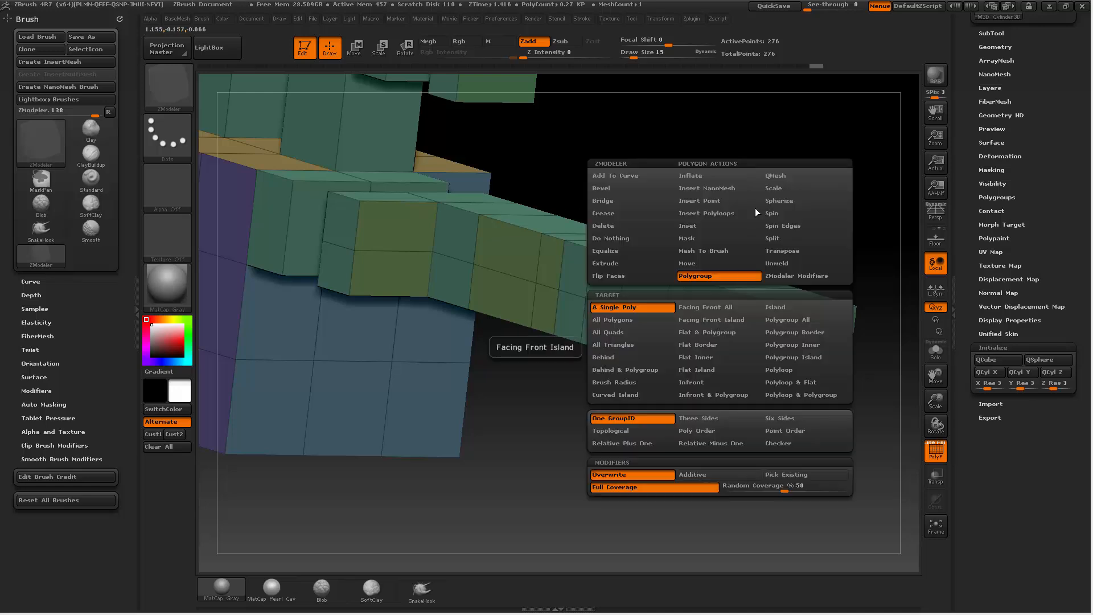
left_click(778, 178)
left_click(798, 317)
left_click_drag(829, 245, 778, 268)
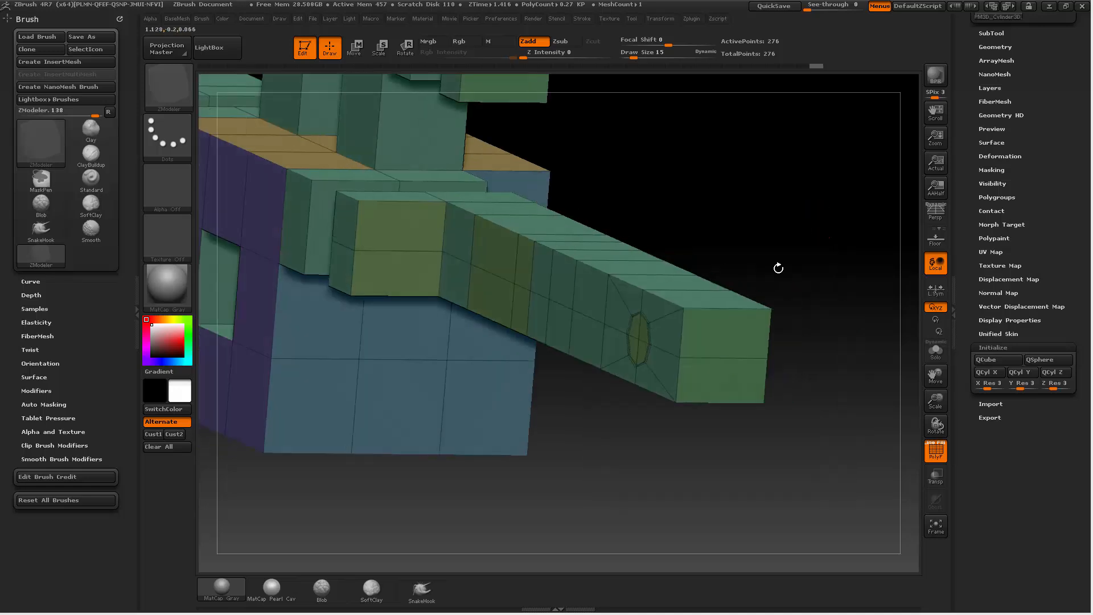
mouse_move(642, 329)
left_mouse_down()
mouse_move(650, 337)
mouse_move(618, 341)
mouse_move(640, 335)
left_mouse_up()
left_click_drag(729, 205, 640, 328)
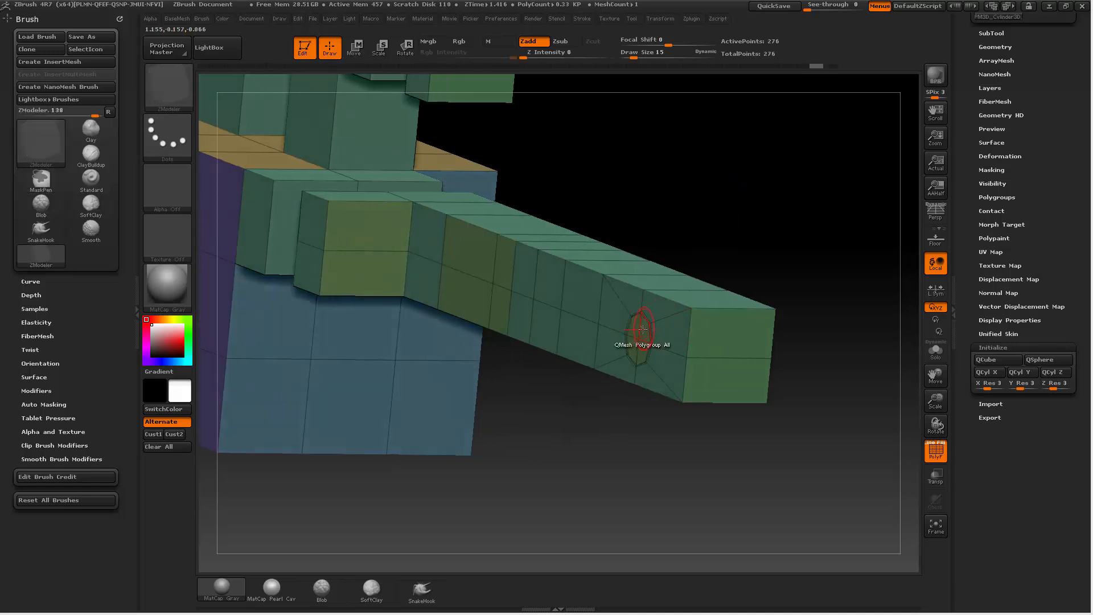
Step: Set the QMesh target to Polygroup Island and push the circular polygroup through the bar to cut a hole
key("space")
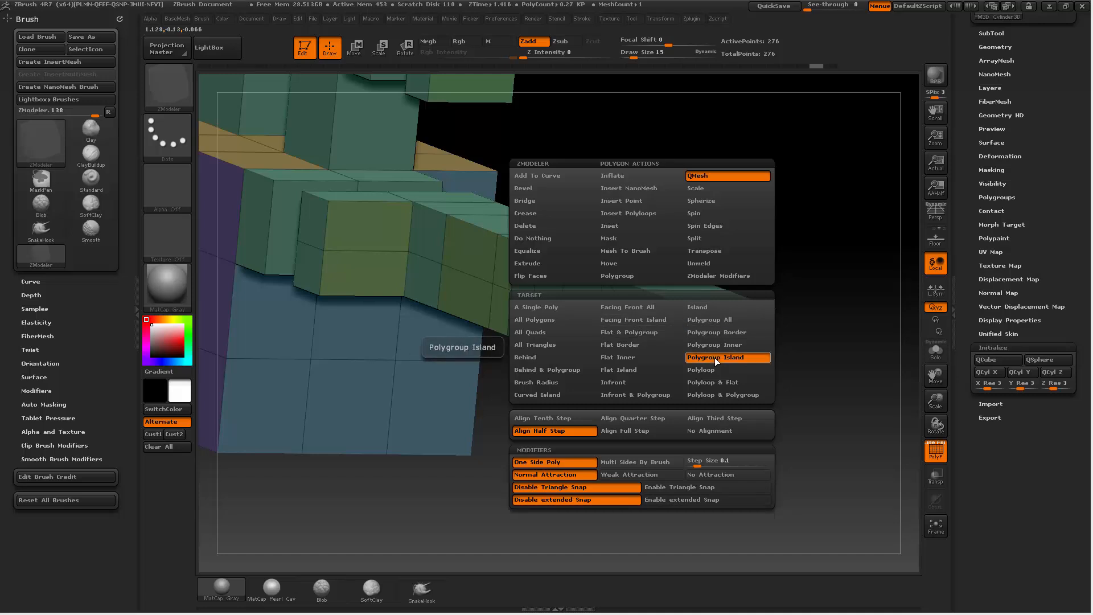
left_click(715, 358)
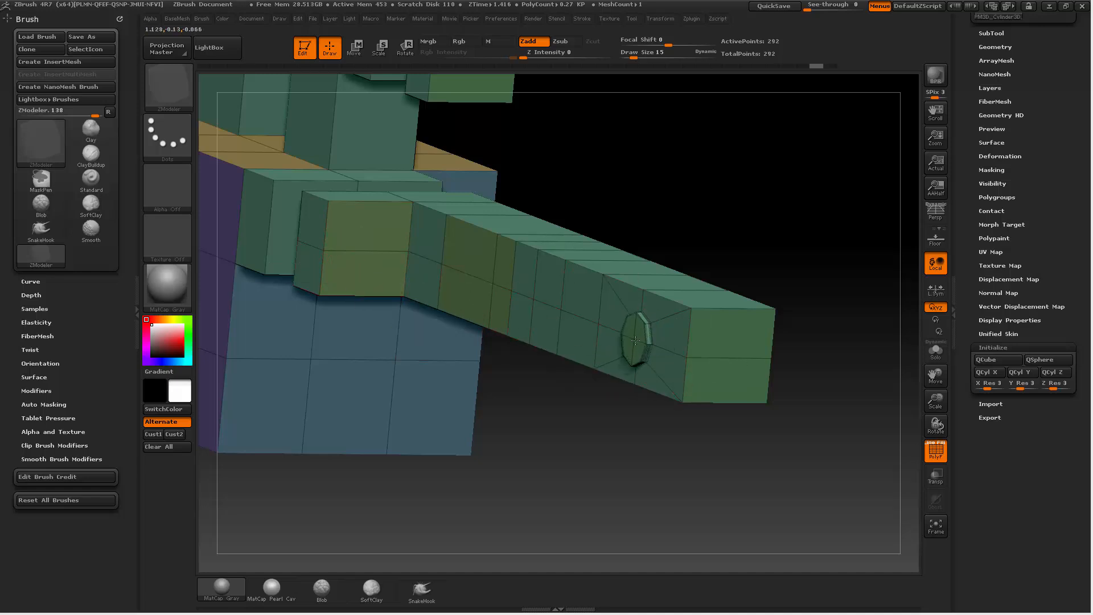
left_click_drag(635, 340, 646, 343)
mouse_move(814, 274)
left_mouse_down()
mouse_move(739, 264)
mouse_move(706, 295)
mouse_move(823, 287)
left_mouse_up()
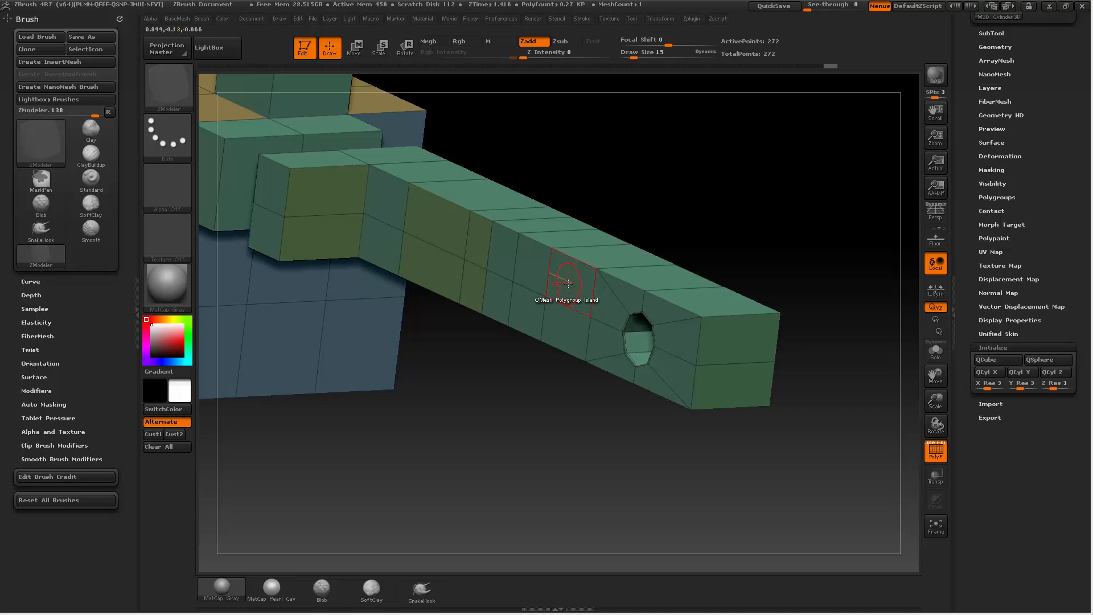
Step: Set the QMesh target to Flat Island, try it on the bar's long side face, and undo the change
key("space")
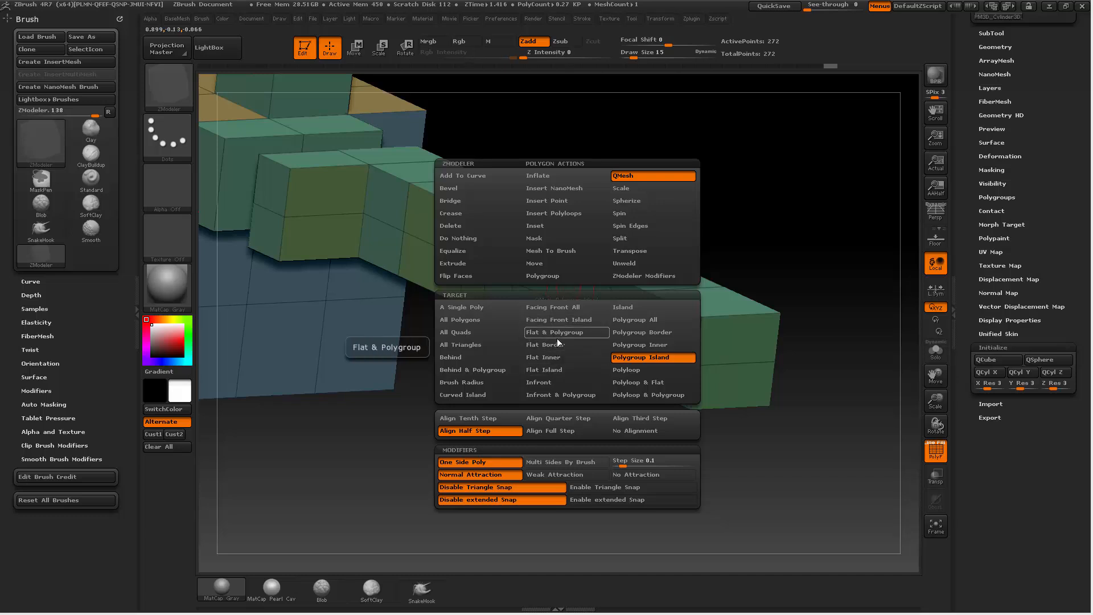
left_click(545, 369)
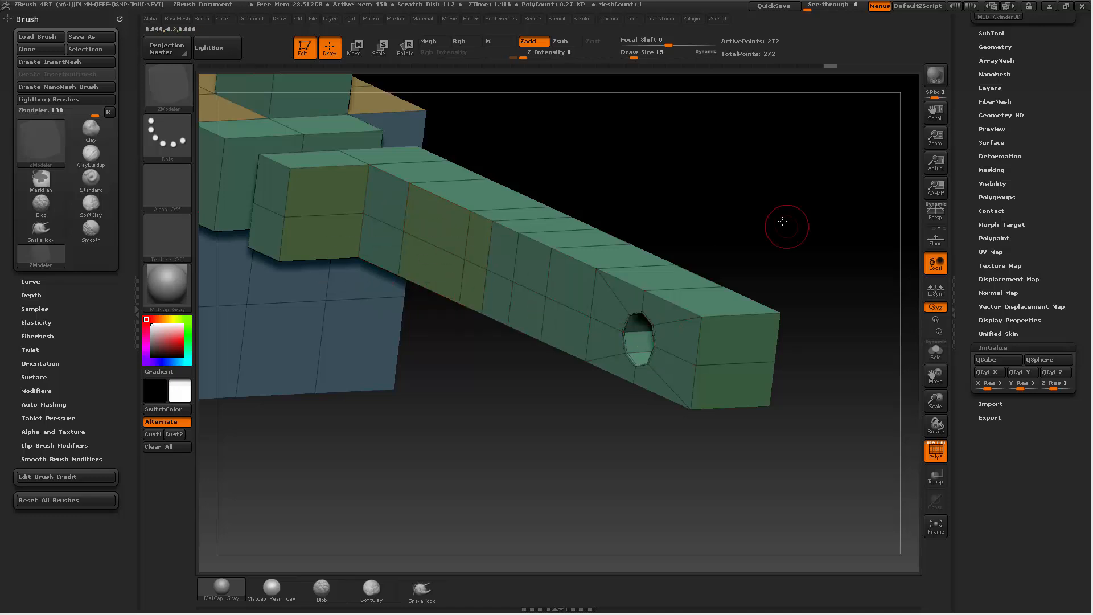
left_click_drag(785, 227, 730, 269, "shift")
left_click_drag(502, 347, 561, 367)
left_click(563, 289)
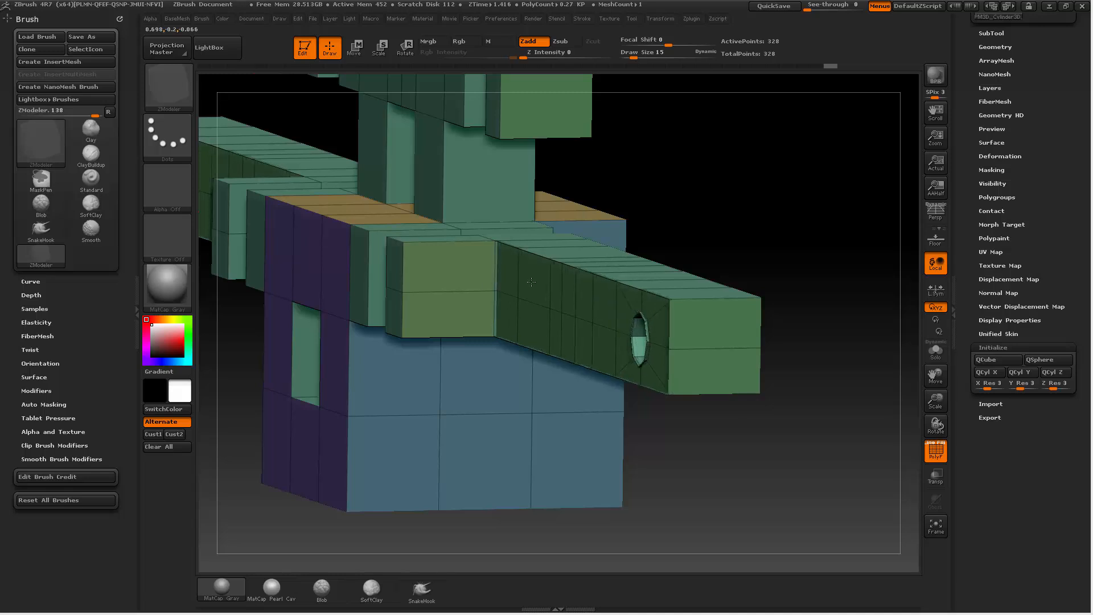
left_click_drag(541, 285, 508, 301)
key("ctrl+z")
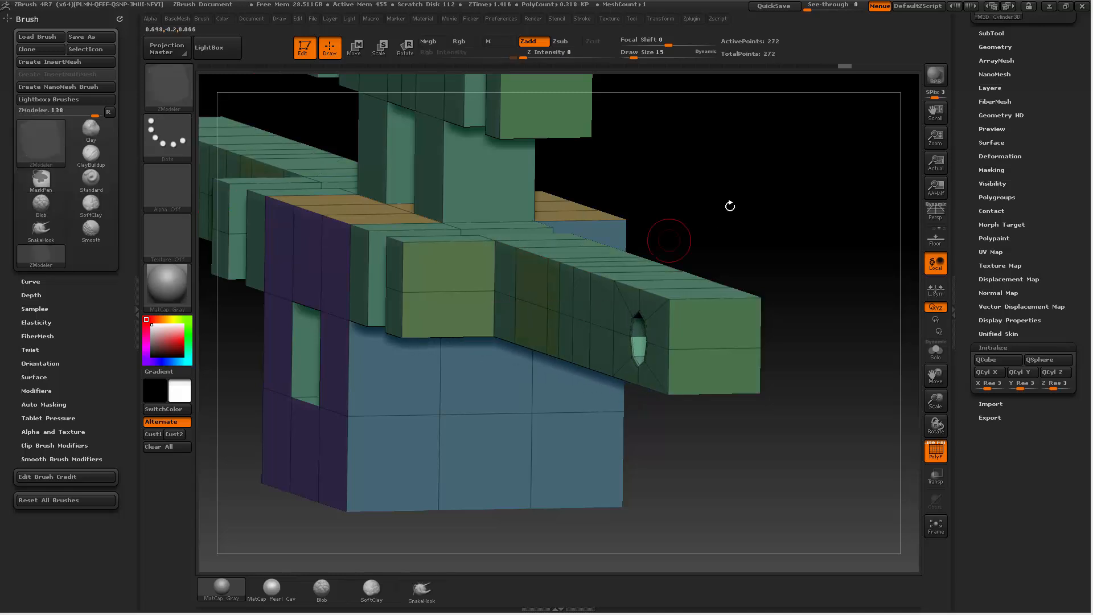
Step: Try the Flat Island QMesh on the side face of the block at the bar's base, and undo it
left_click_drag(729, 207, 1029, 244)
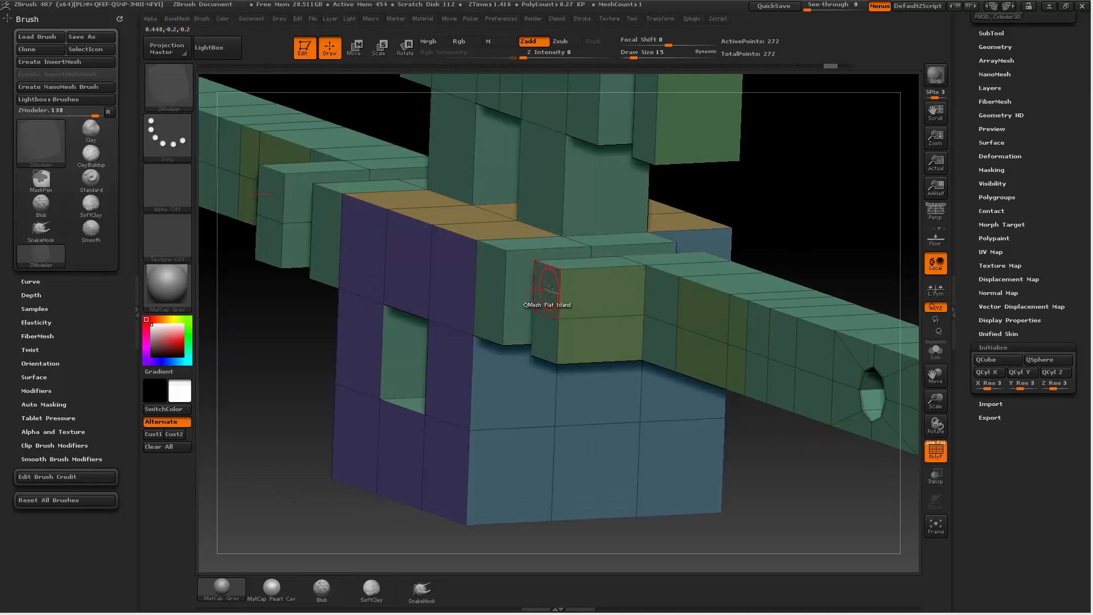
left_click_drag(548, 288, 514, 304)
key("ctrl+z")
Step: Set the QMesh target to Infront, try it on the base block's side face, and undo the change
key("space")
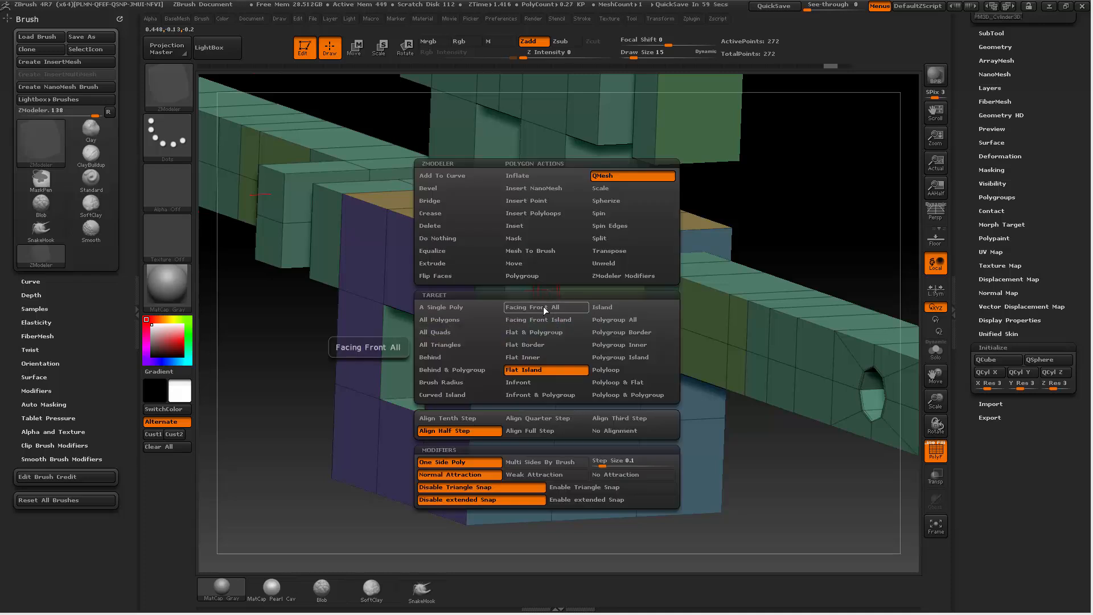
left_click(528, 382)
left_click_drag(546, 289, 503, 310)
key("ctrl+z")
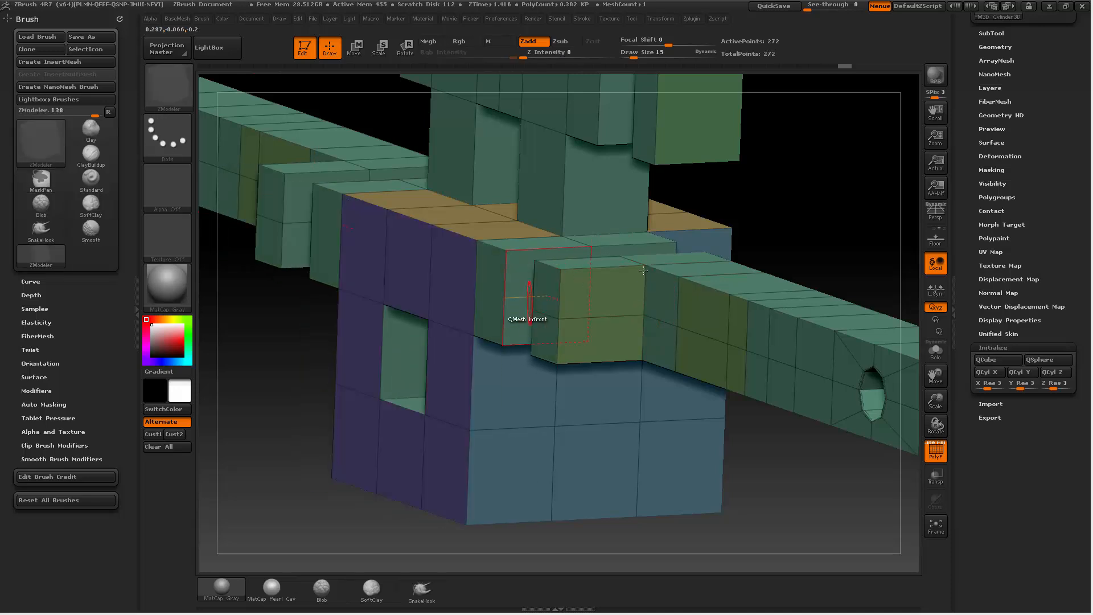
Step: Set the QMesh target to A Single Poly over the detached upper block
key("space")
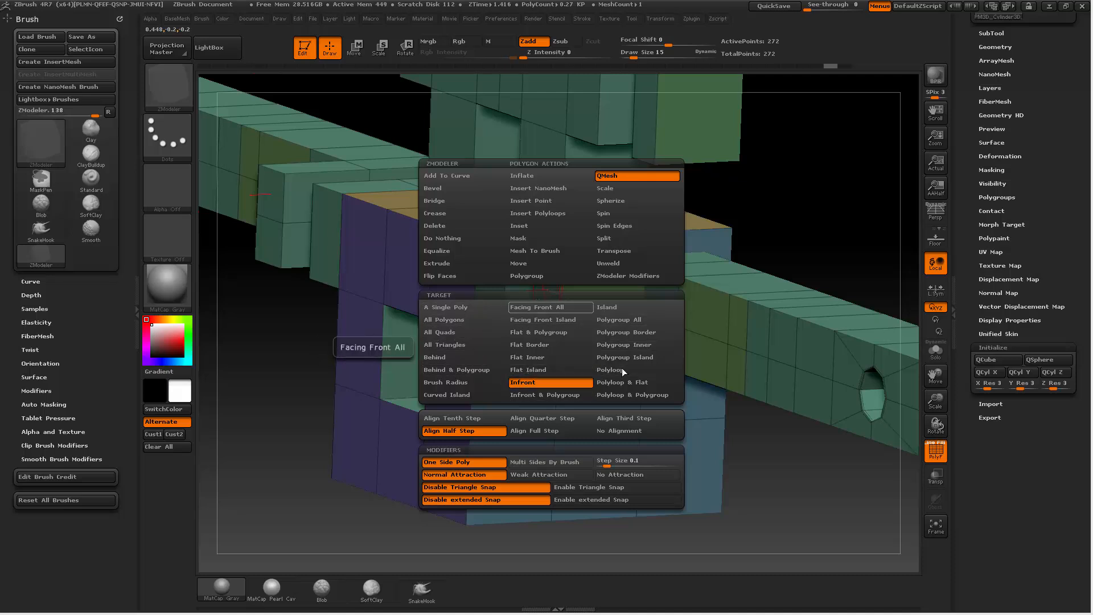
left_click_drag(793, 218, 662, 192)
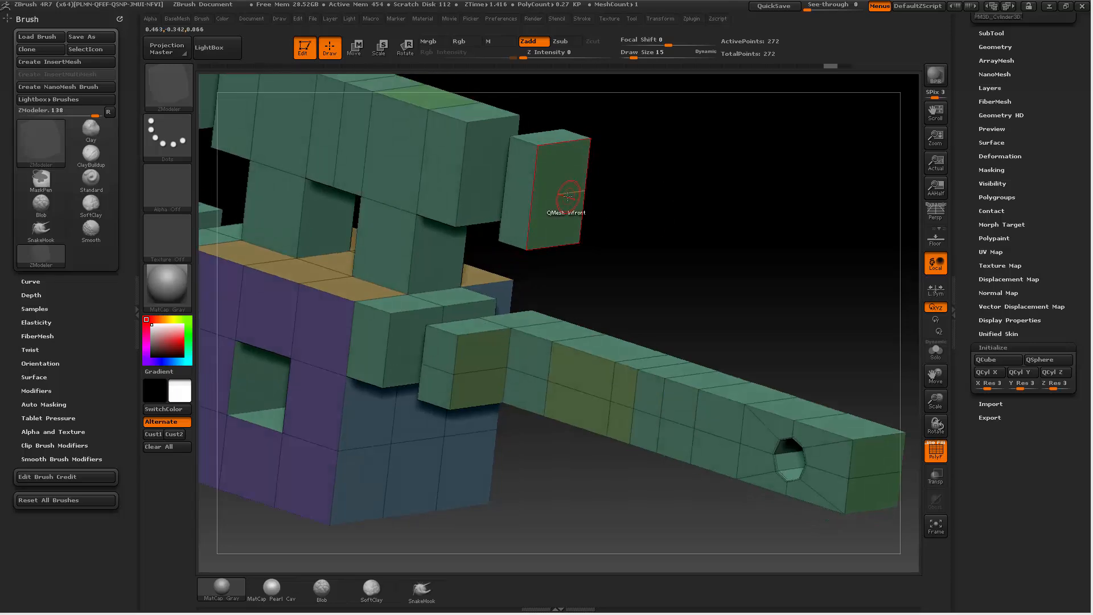
key("space")
left_click(463, 307)
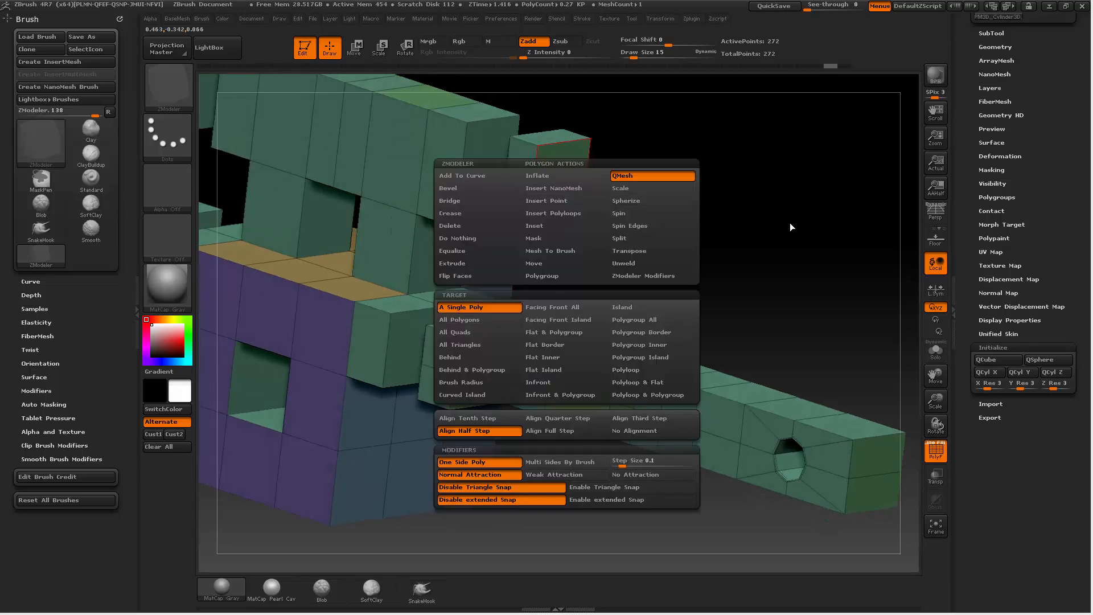
left_click_drag(688, 174, 788, 273, "alt")
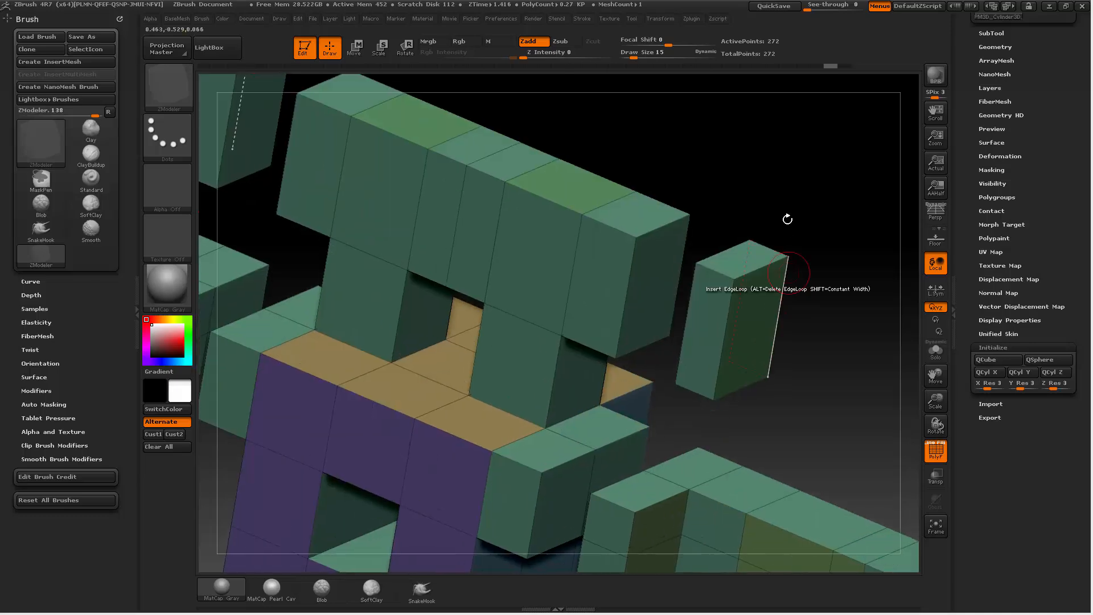
left_click_drag(788, 219, 766, 240)
Step: Apply the Split action to the upper beam's two green top polygons, and split their centre points into octagonal rings
key("space")
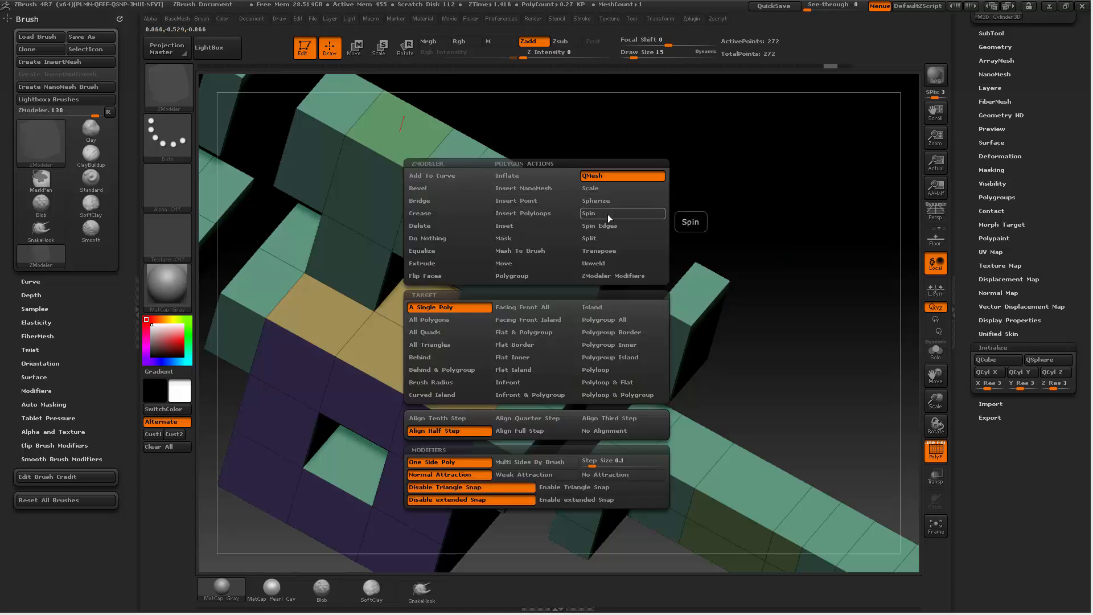
key("space")
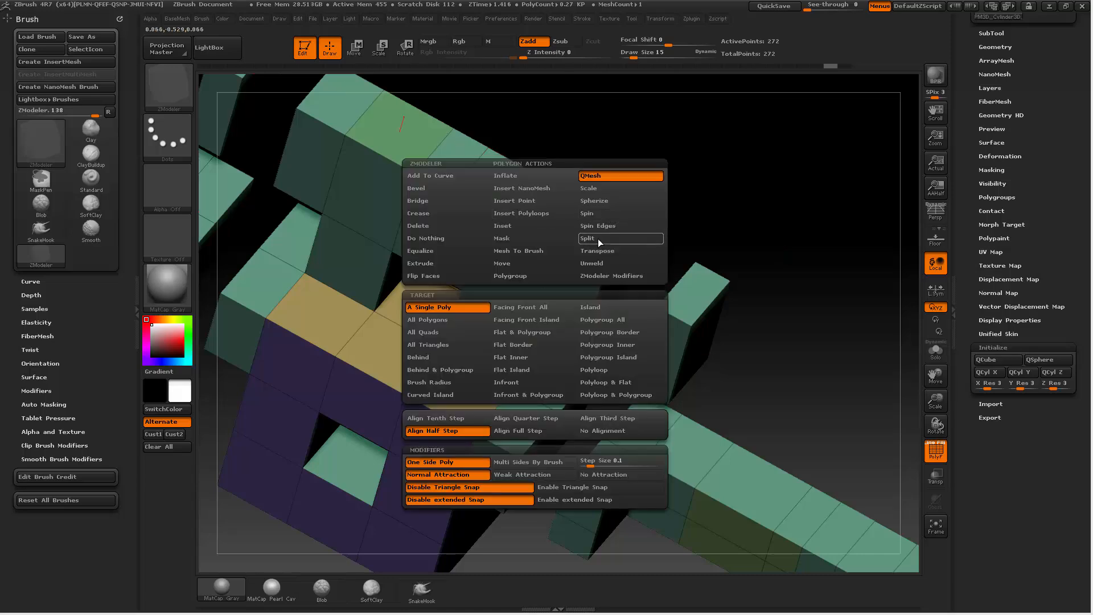
left_click(598, 239)
left_click(535, 207)
left_click_drag(718, 170, 784, 247, "alt")
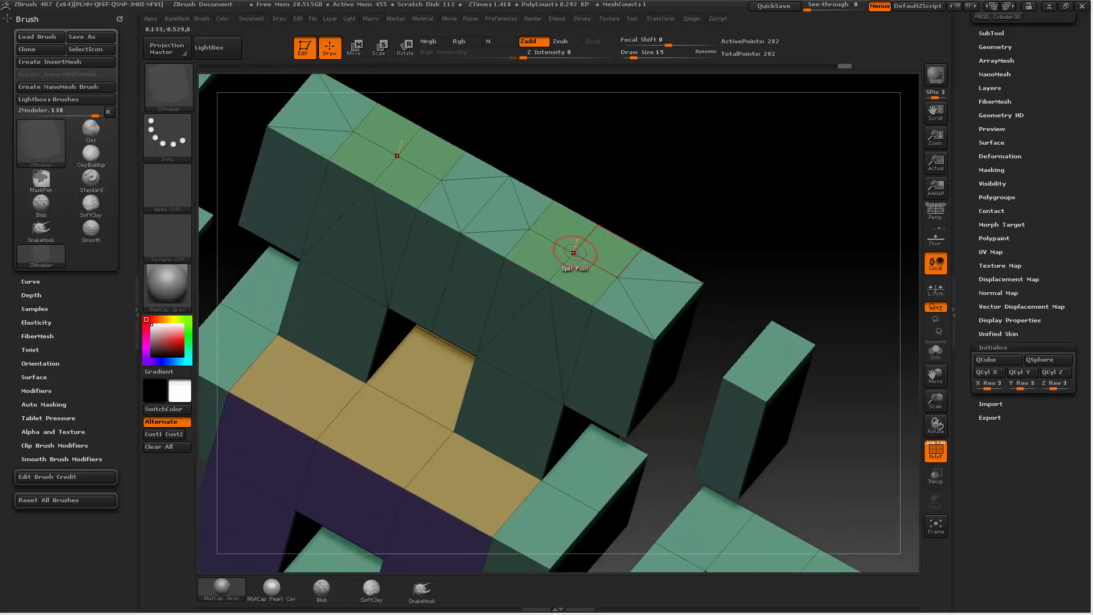
key("space")
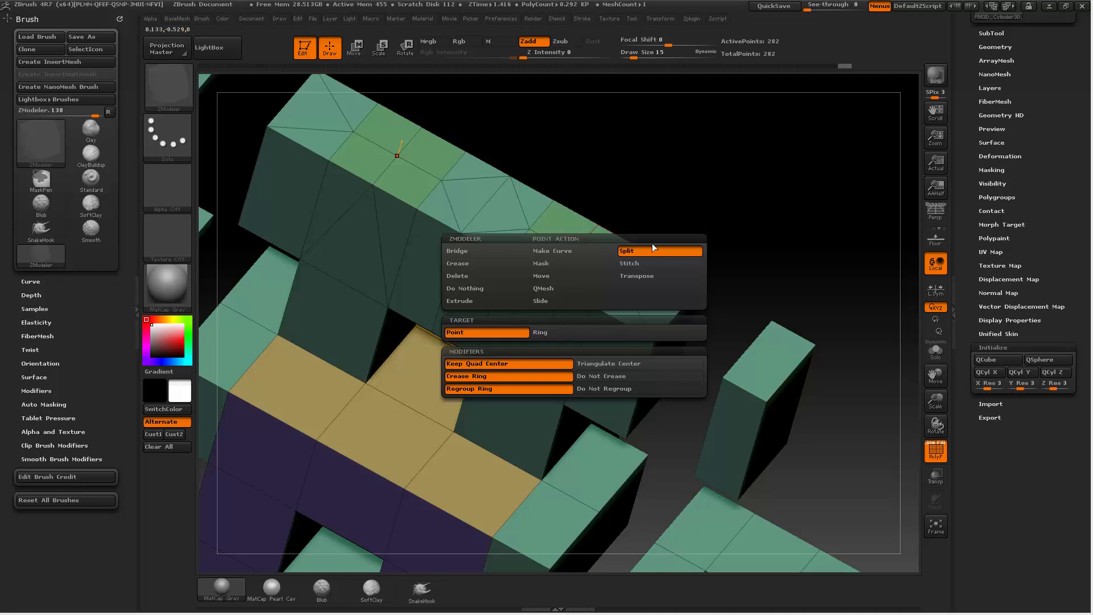
left_click(575, 252)
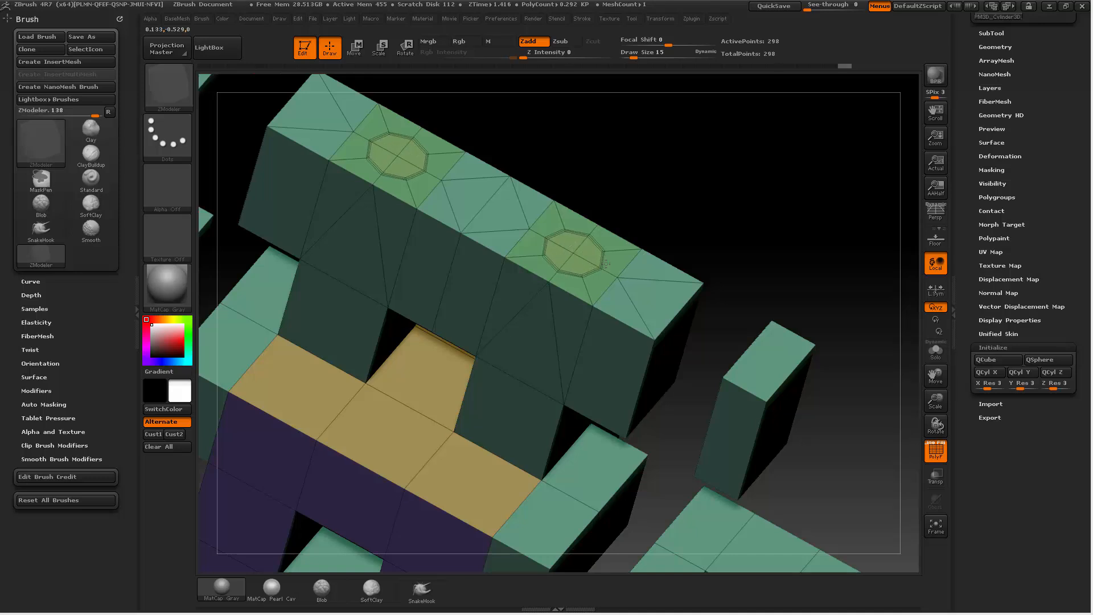
Step: Set the polygon action to QMesh with the Polygroup Island target and sink both octagons into the beam as pockets
left_click_drag(702, 179, 707, 228, "alt")
key("space")
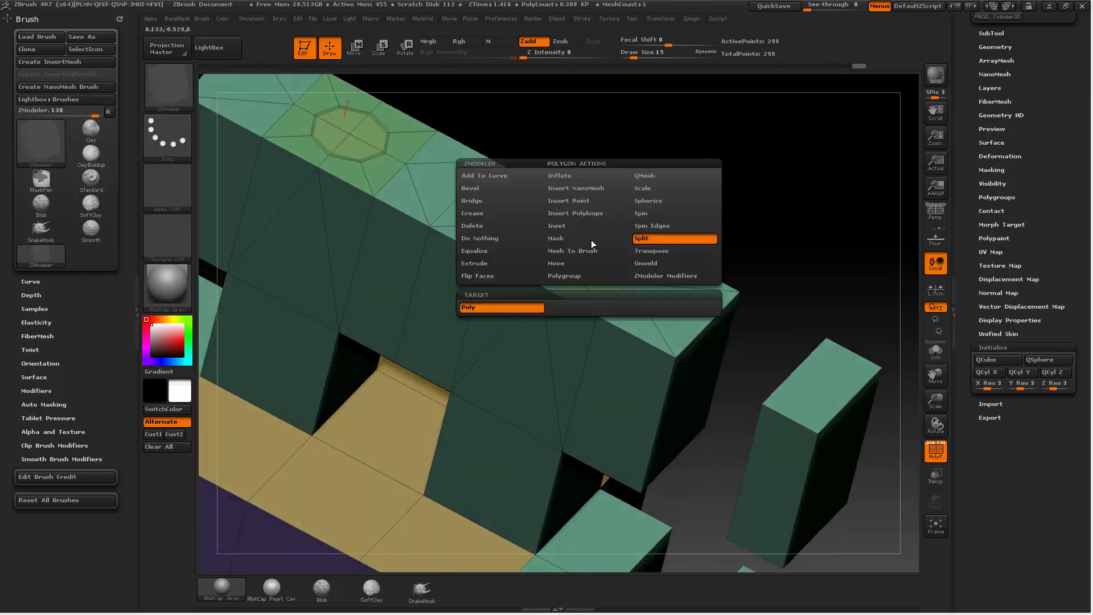
left_click(656, 176)
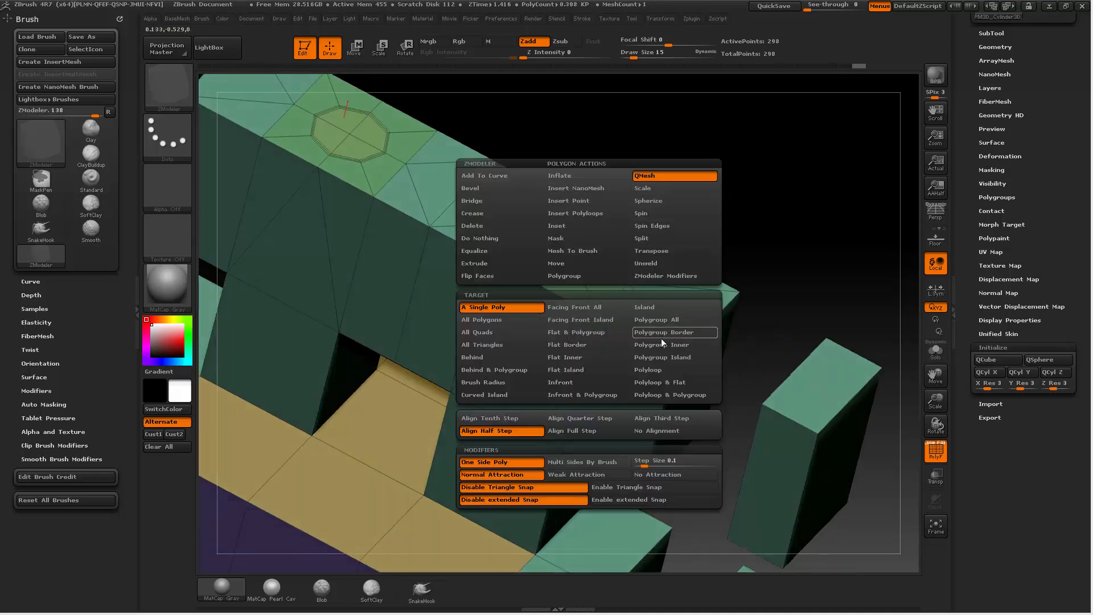
left_click(655, 356)
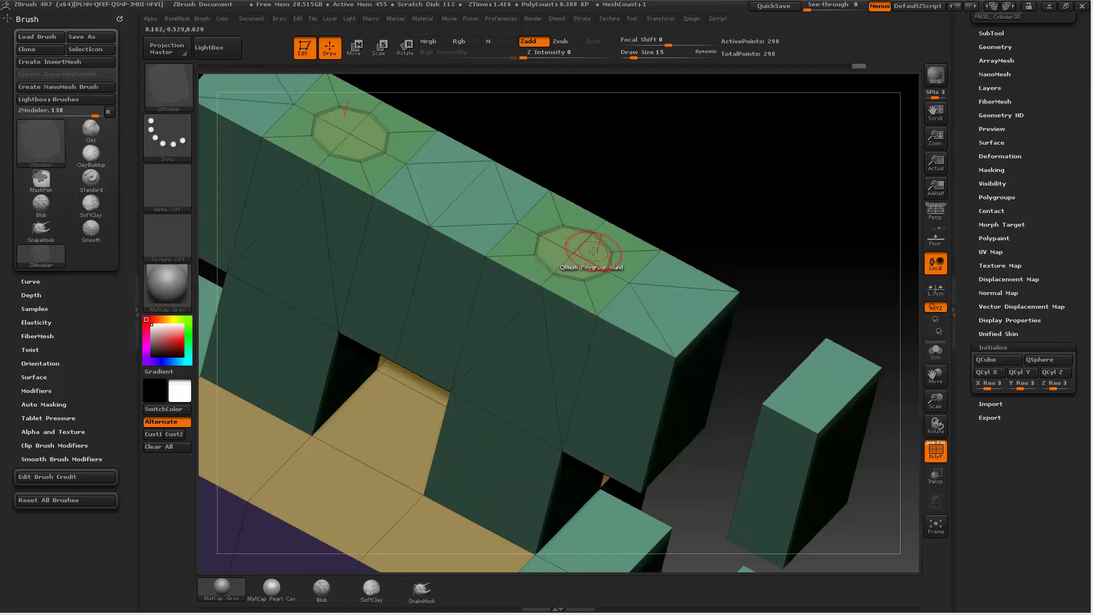
left_click_drag(596, 253, 586, 287)
key("ctrl+z")
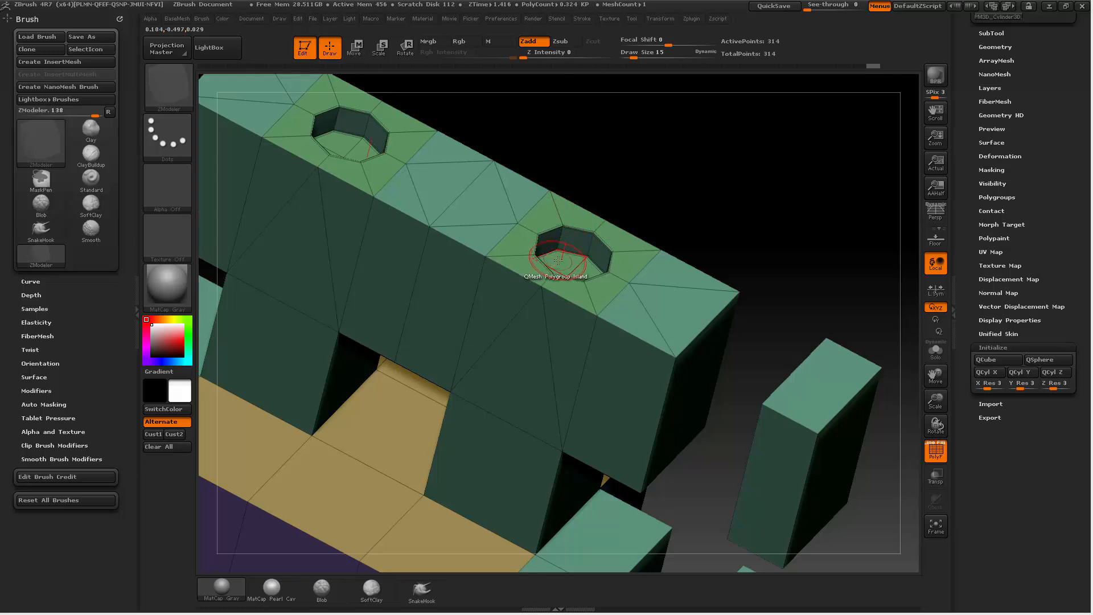
left_click_drag(567, 244, 576, 256)
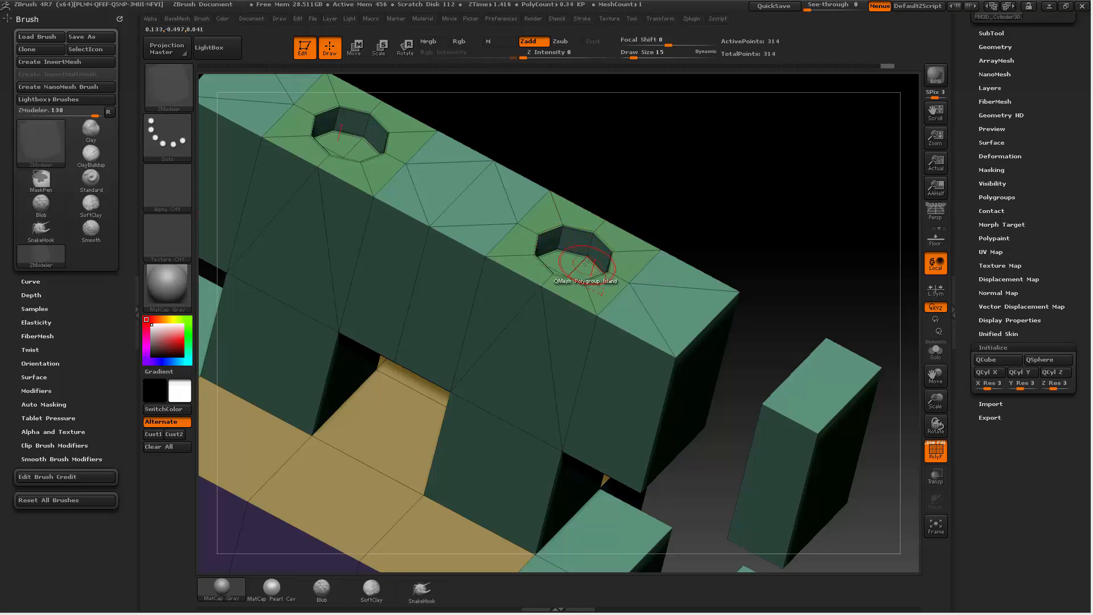
Step: Pull the floors of both octagonal pockets up with QMesh Polygroup Island to form two cylinders rising above the beam
key("space")
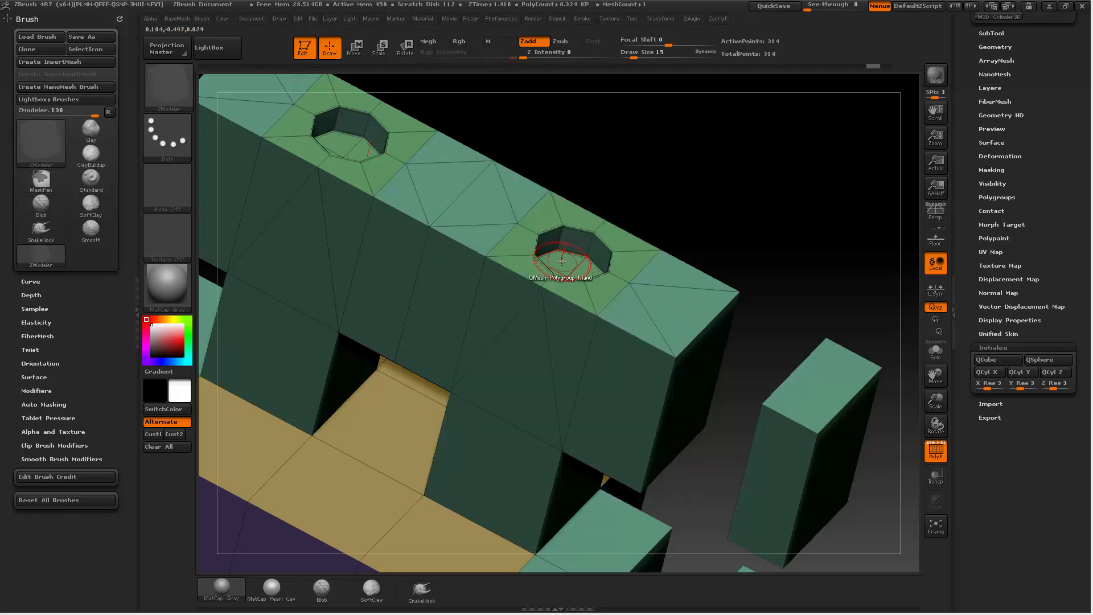
left_click_drag(569, 251, 617, 113)
left_click_drag(704, 191, 660, 165)
left_click_drag(736, 200, 759, 244)
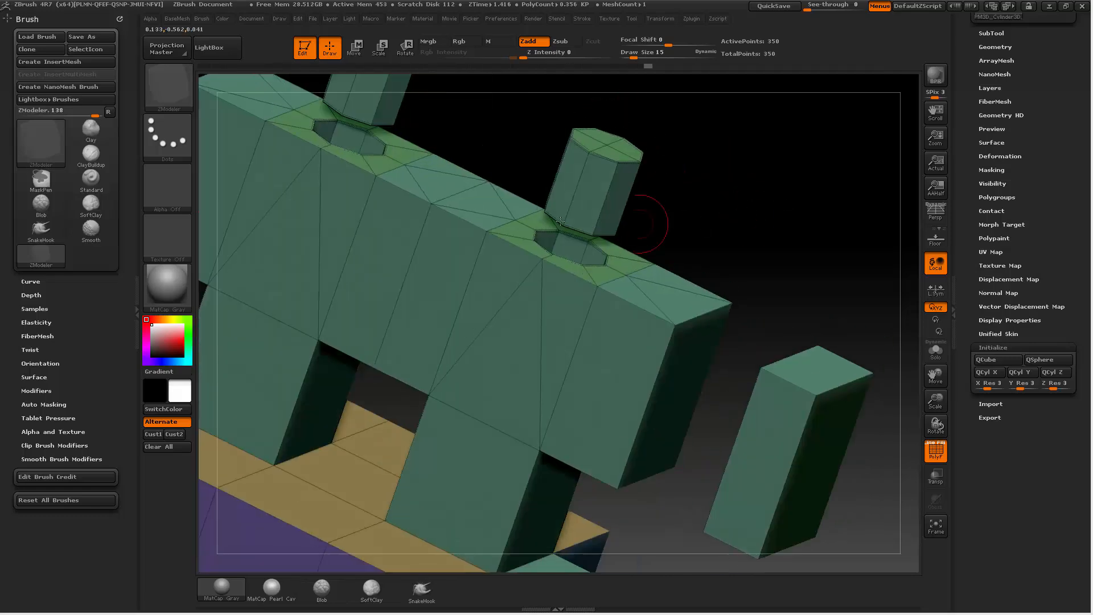
left_click_drag(722, 168, 693, 157, "alt")
left_click_drag(728, 217, 790, 181)
mouse_move(806, 221)
left_mouse_down()
mouse_move(774, 203)
mouse_move(793, 219)
mouse_move(783, 228)
mouse_move(796, 204)
left_mouse_up()
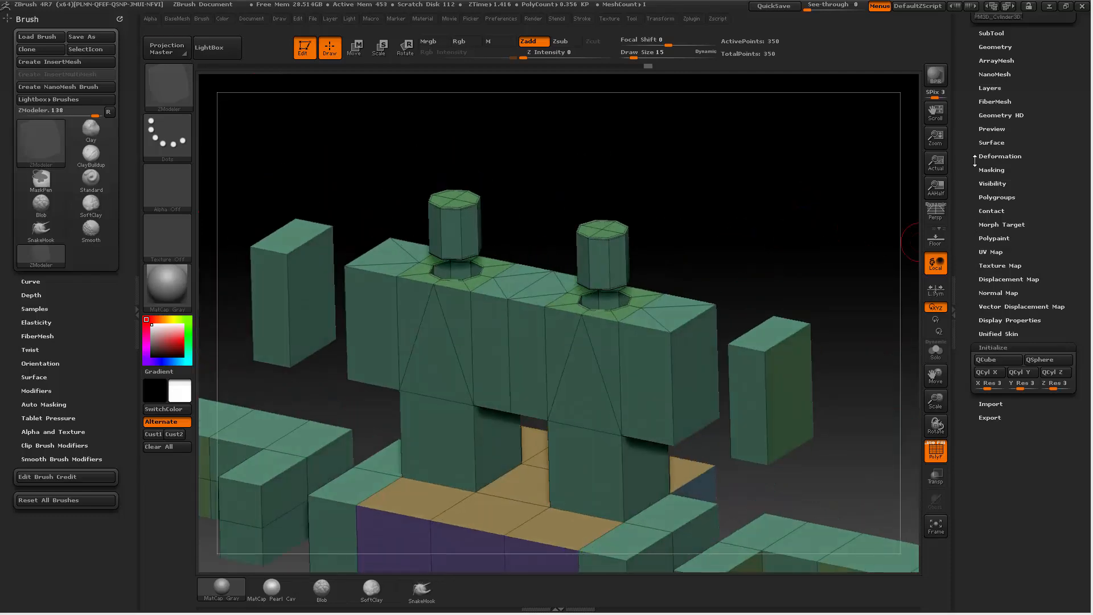
Step: Activate Dynamic Subdiv on the mesh's geometry
left_click(996, 47)
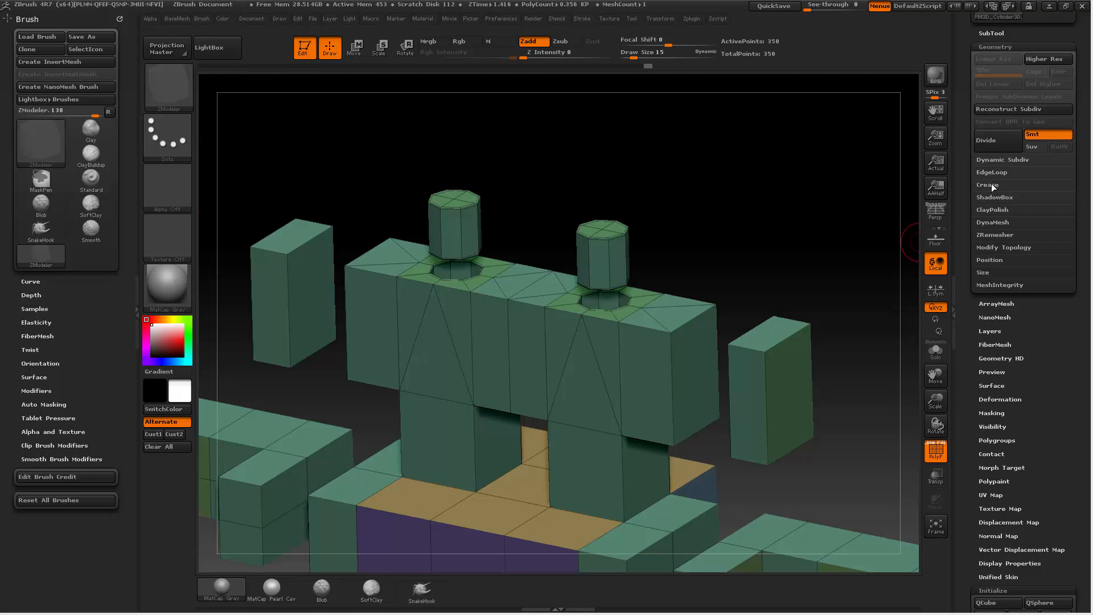
key("shift")
left_click(988, 163)
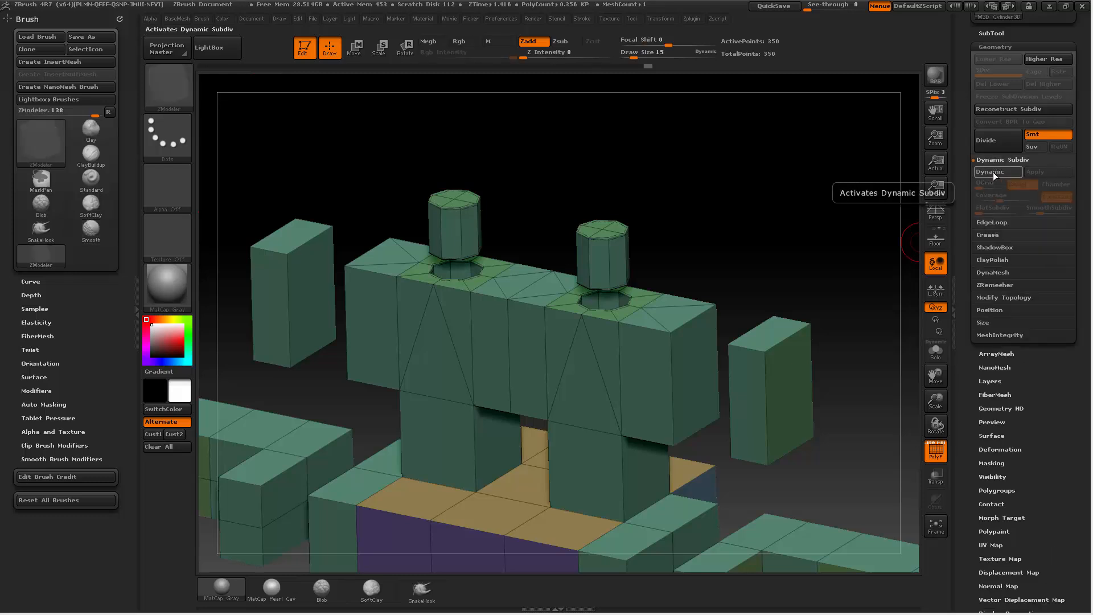
left_click(993, 172)
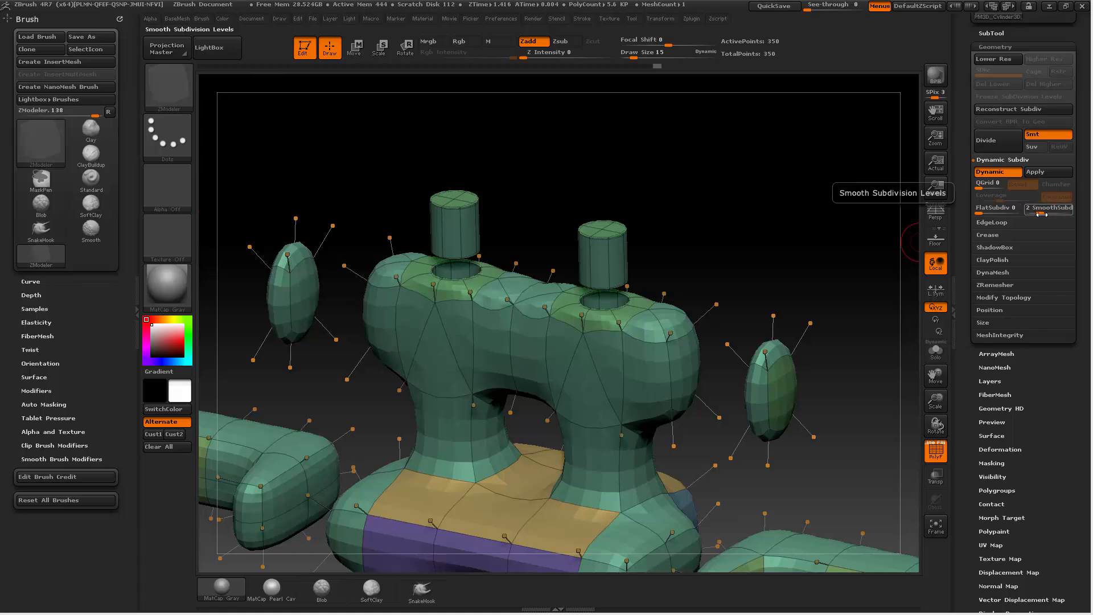
Step: Hide the polyframe and compare the whole mesh with Dynamic Subdiv off and on
left_click_drag(686, 156, 800, 197)
left_click(935, 451)
mouse_move(813, 241)
left_mouse_down()
mouse_move(822, 247)
mouse_move(744, 257)
mouse_move(821, 239)
left_mouse_up()
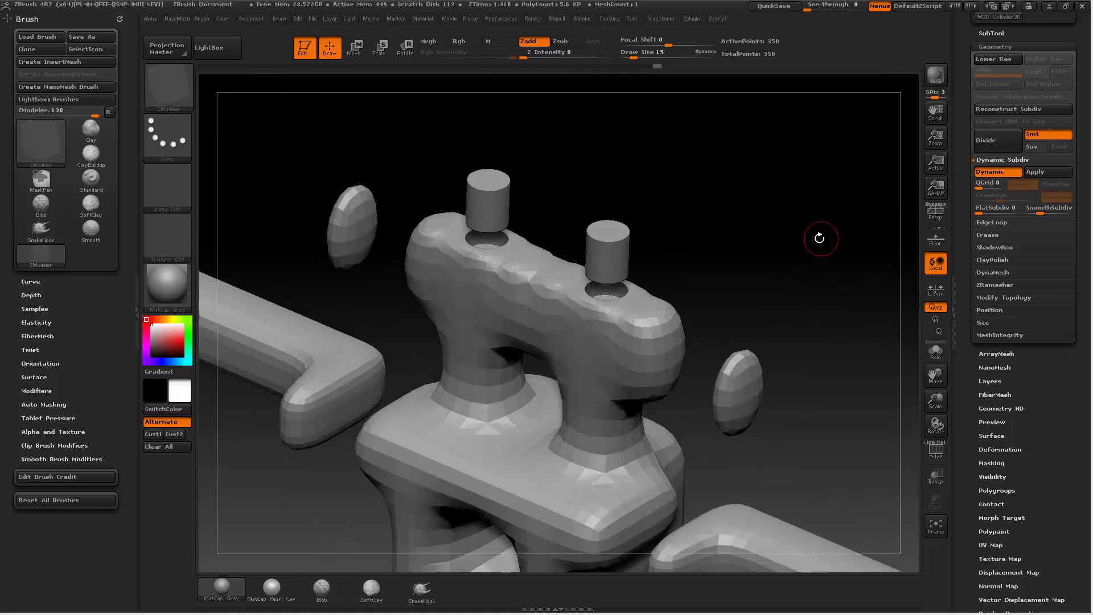
left_click_drag(747, 221, 745, 219)
key("shift+d")
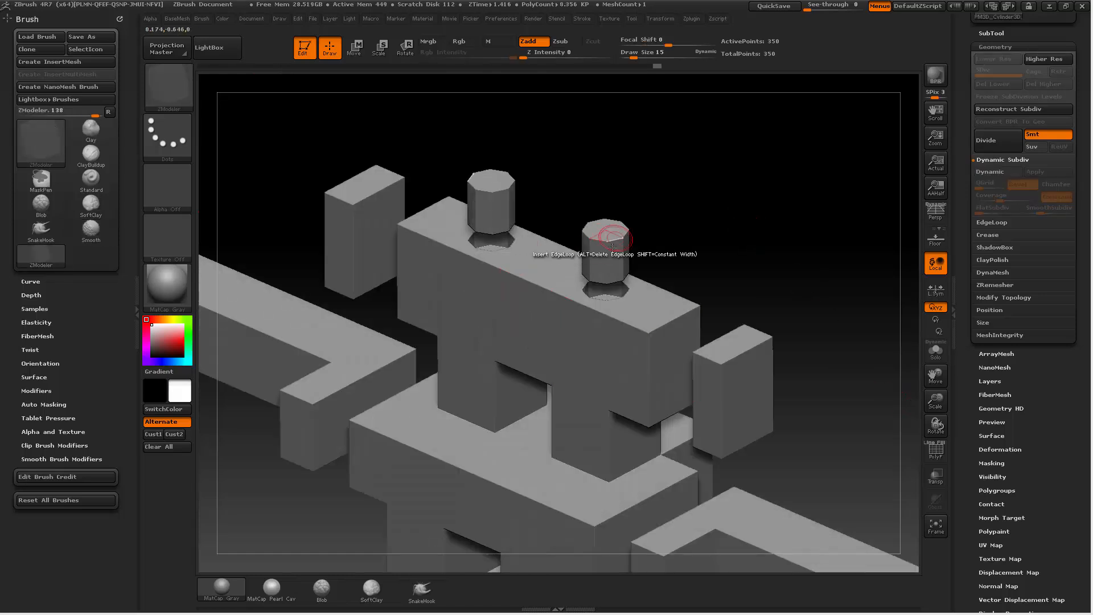
key("d")
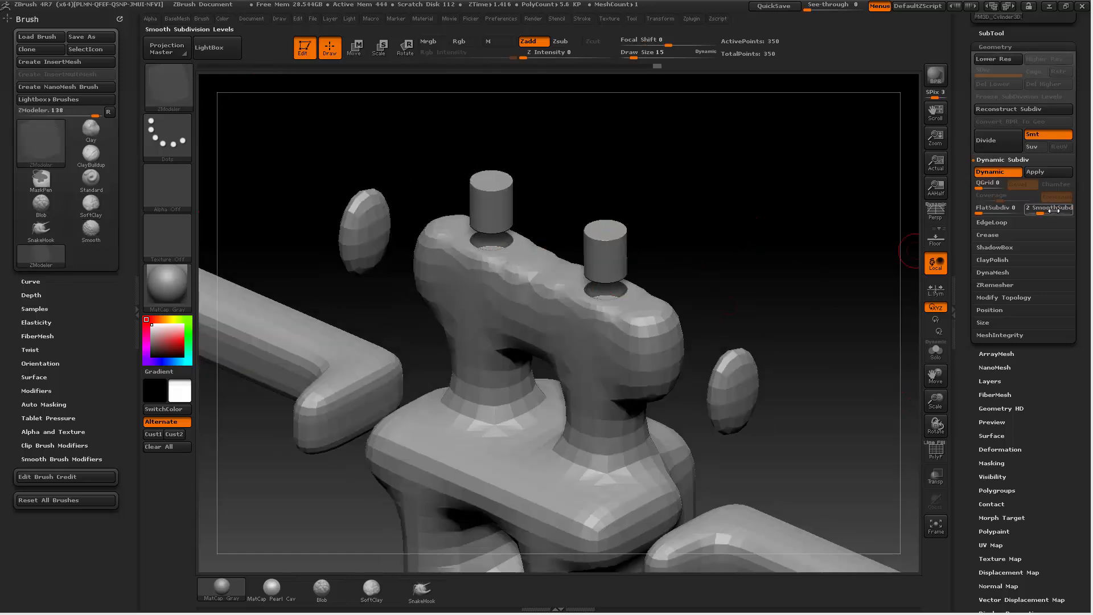
Step: Keep SmoothSubdiv at 2, compare the beam and its cylinders unsmoothed and smoothed, and show the polyframe again
mouse_move(1045, 211)
left_mouse_down()
mouse_move(1029, 214)
mouse_move(1041, 213)
left_mouse_up()
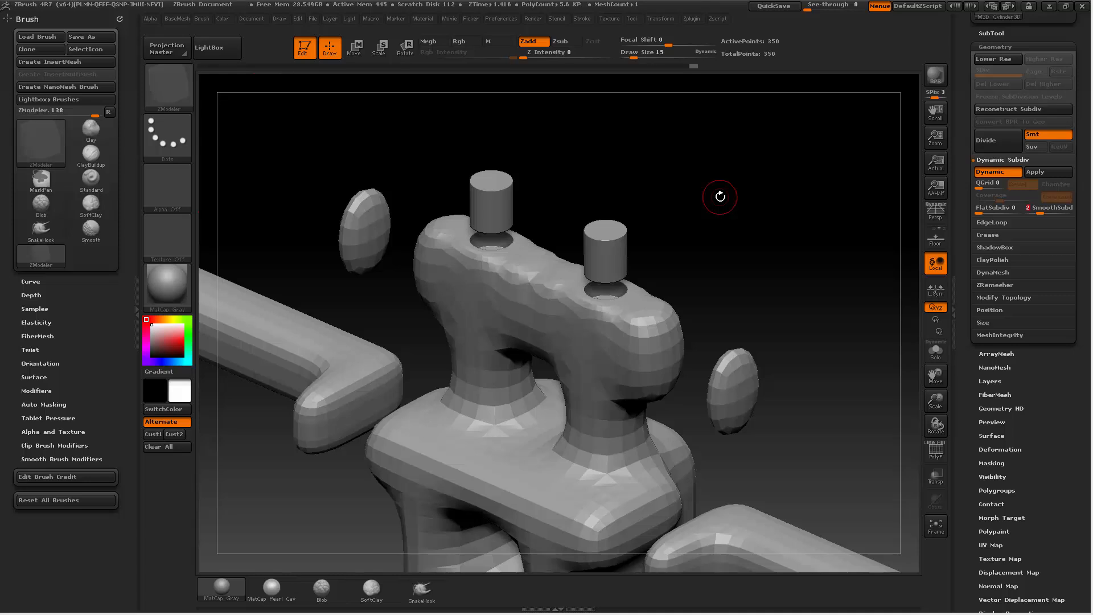
key("shift")
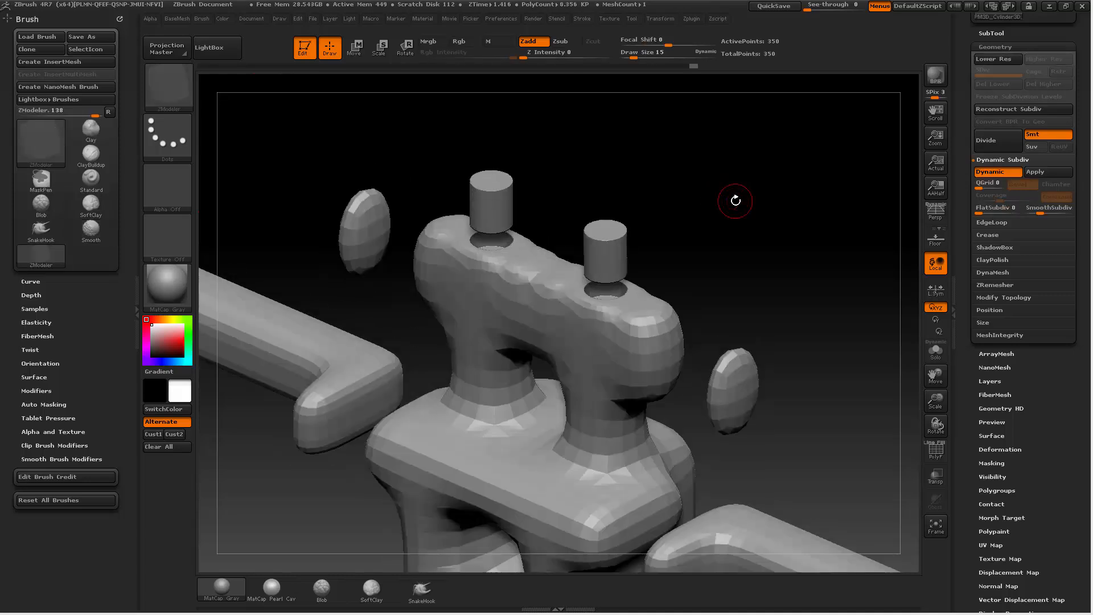
key("shift")
key("shift+d")
mouse_move(762, 195)
left_mouse_down("alt")
mouse_move(788, 207)
mouse_move(793, 243)
mouse_move(781, 211)
mouse_move(793, 215)
mouse_move(695, 176)
mouse_move(705, 180)
left_mouse_up("alt")
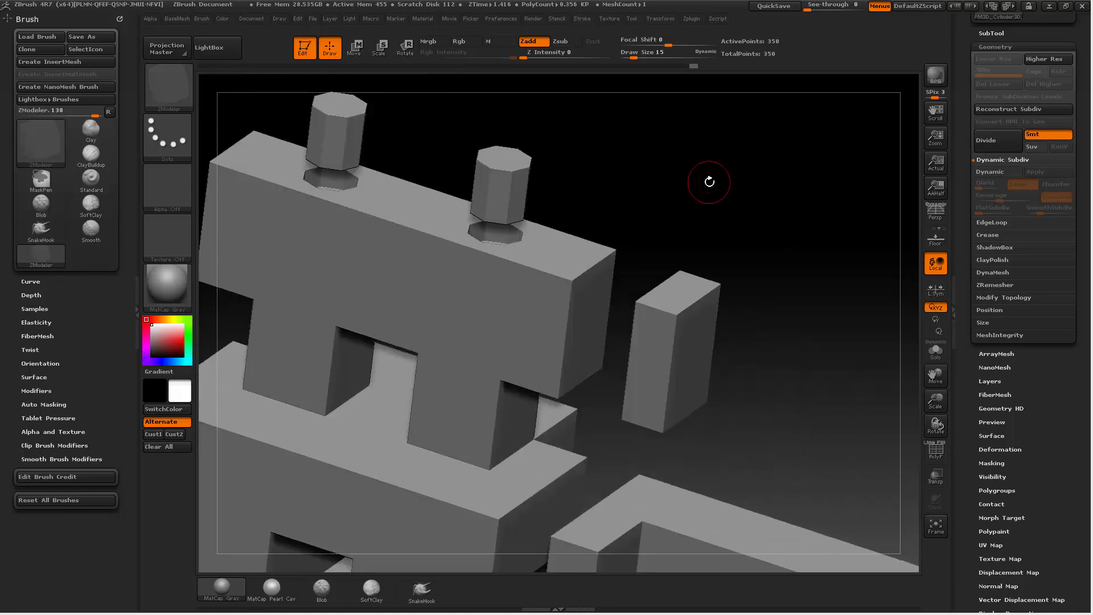
key("d")
left_click(935, 450)
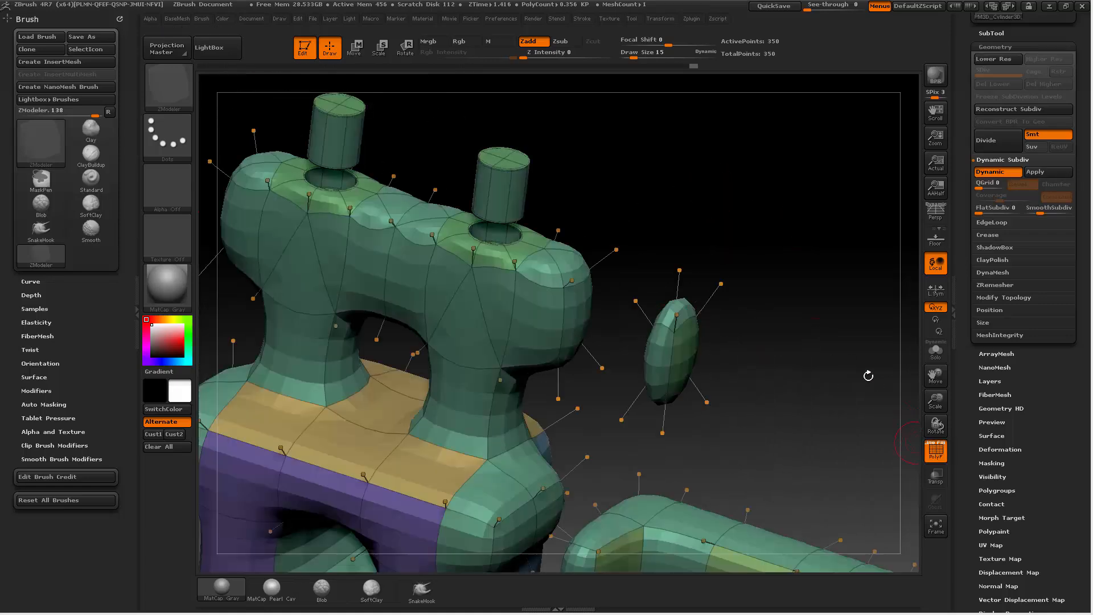
Step: Examine the detached block beside the upper beam up close, switching Dynamic Subdiv off and on to compare its shape
left_click_drag(868, 373, 737, 298, "alt")
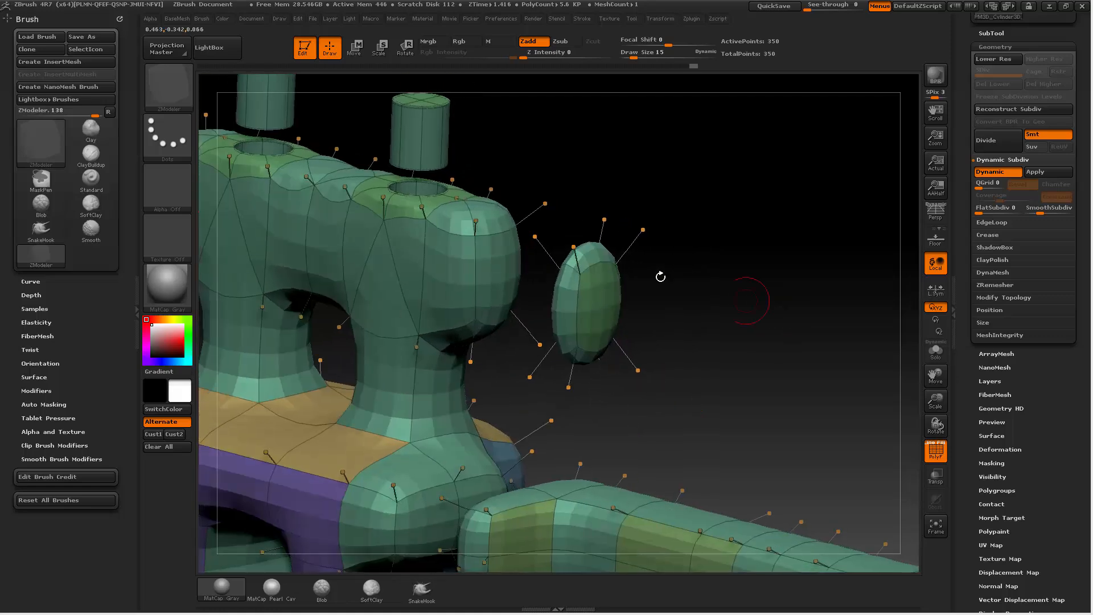
mouse_move(686, 259)
left_mouse_down()
mouse_move(737, 251)
mouse_move(690, 254)
left_mouse_up()
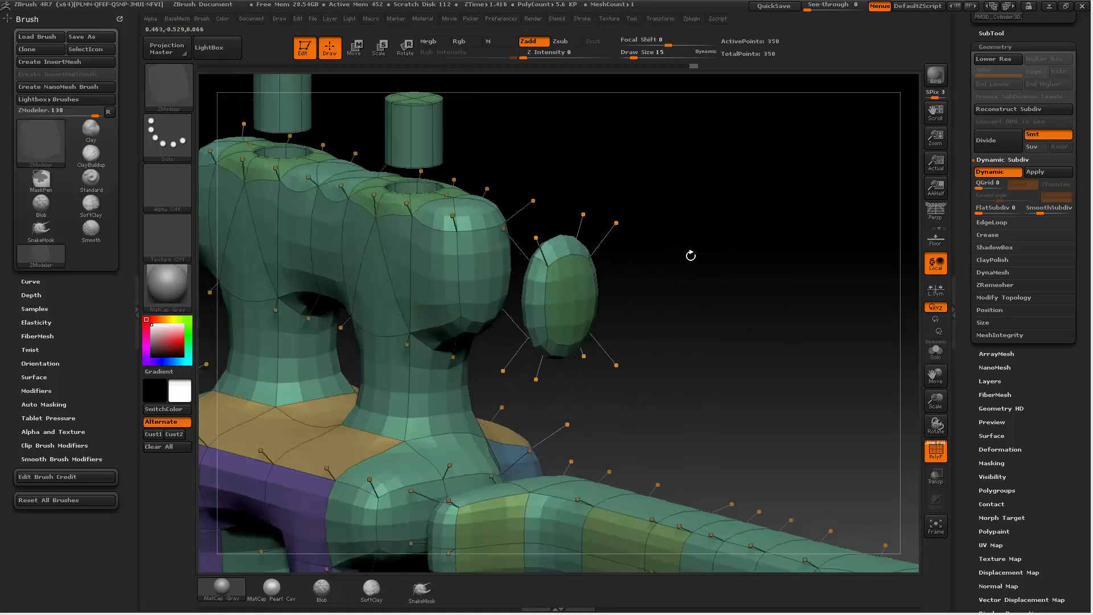
key("shift+d")
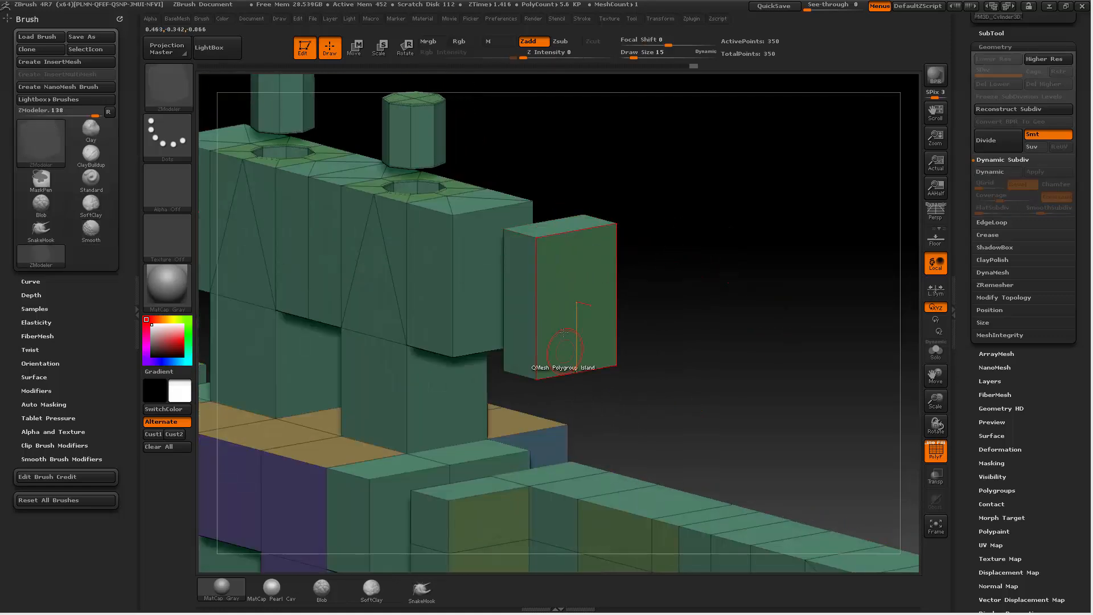
left_click_drag(688, 246, 643, 262, "alt")
left_click_drag(752, 239, 586, 299)
key("shift+d")
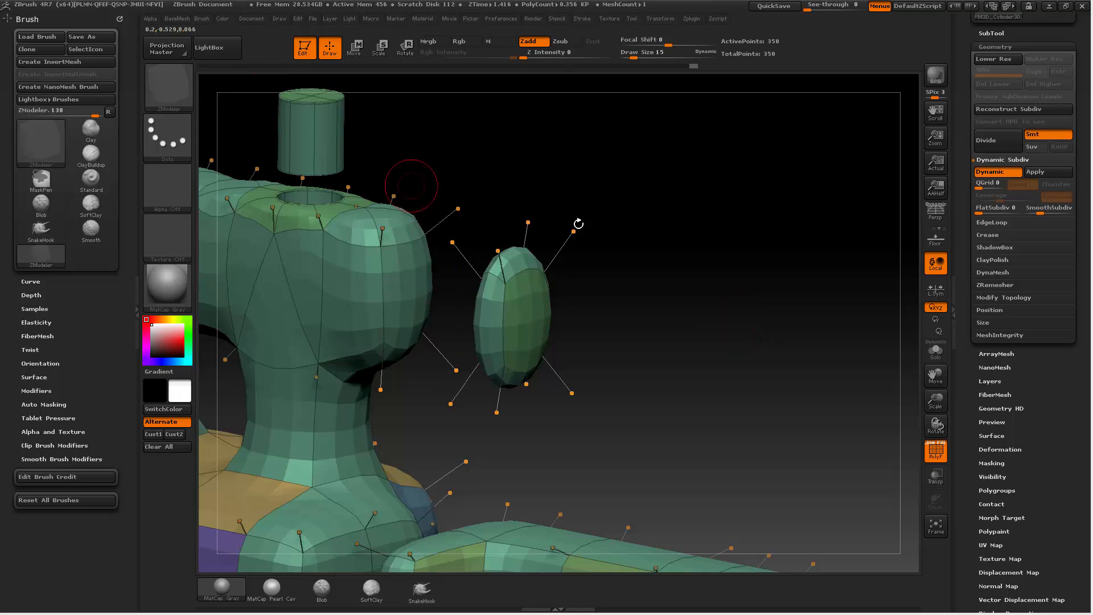
key("shift+d")
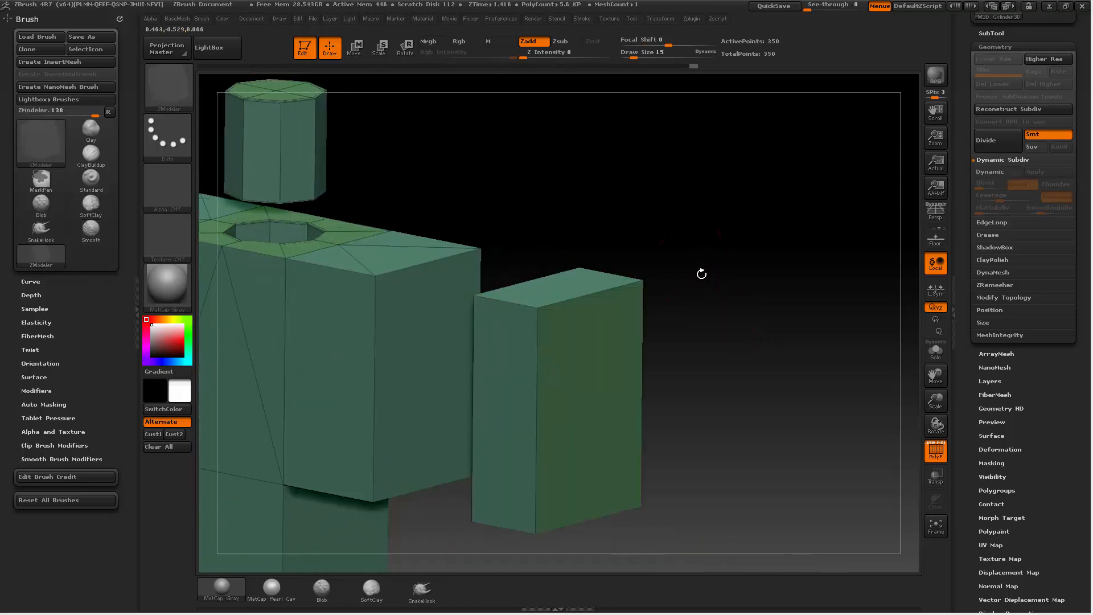
Step: Insert an edge loop just below the top of the detached block with the edge action Insert
left_click_drag(701, 274, 749, 210)
key("space")
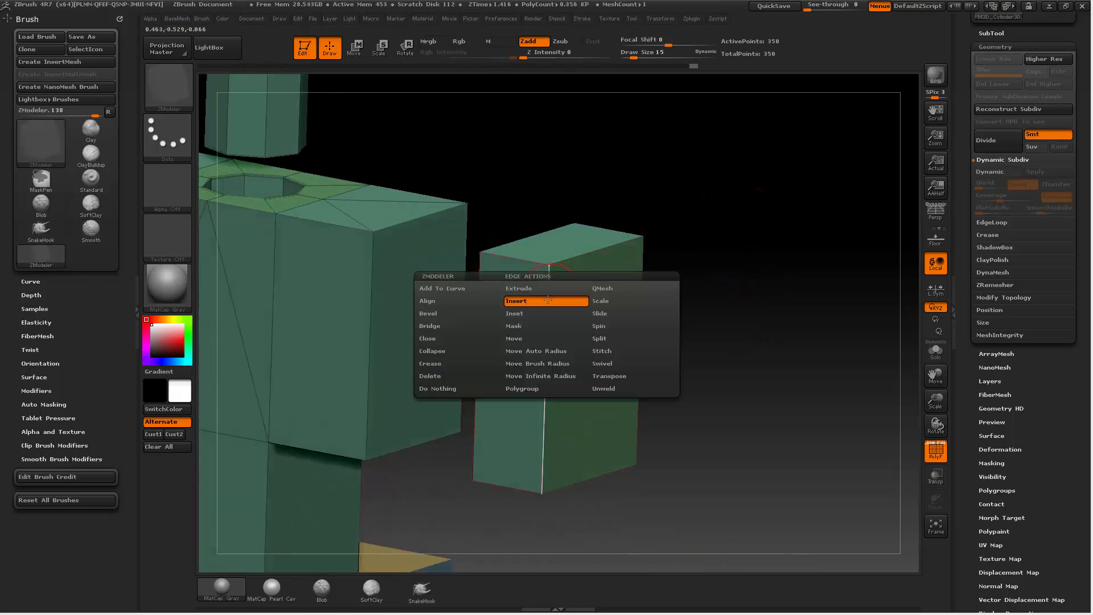
mouse_move(547, 300)
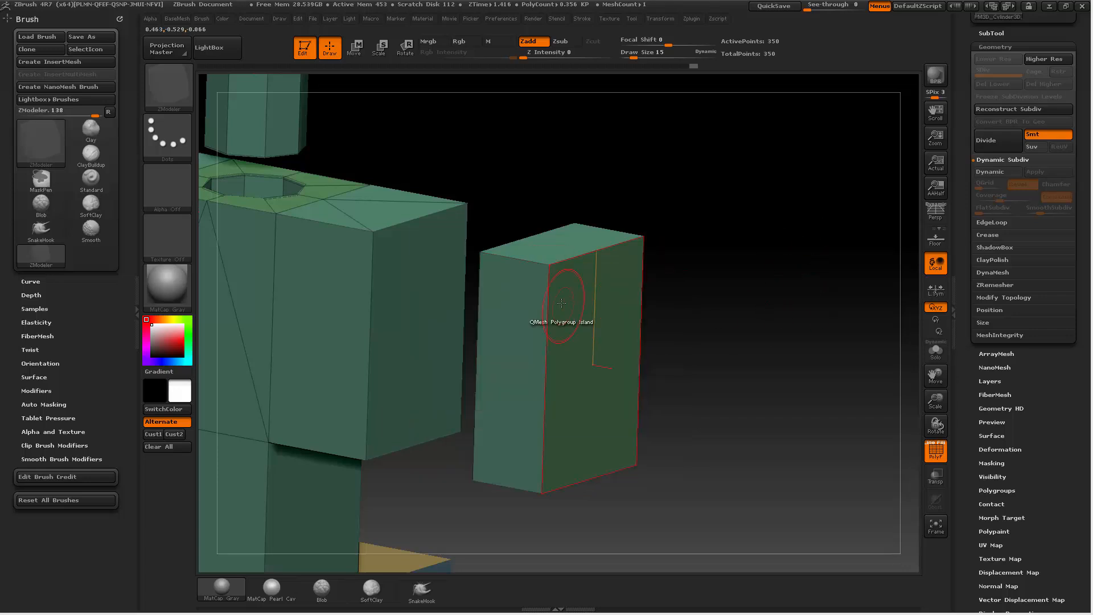
left_click(554, 285)
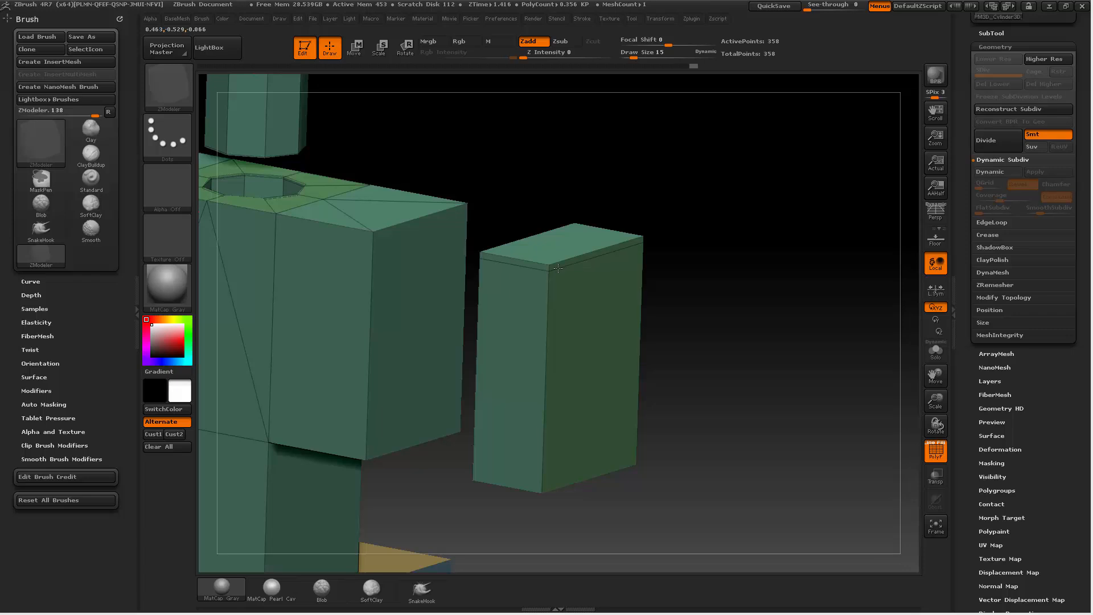
Step: Preview the block smoothed with the polyframe hidden and raise SmoothSubdiv to 3
key("d")
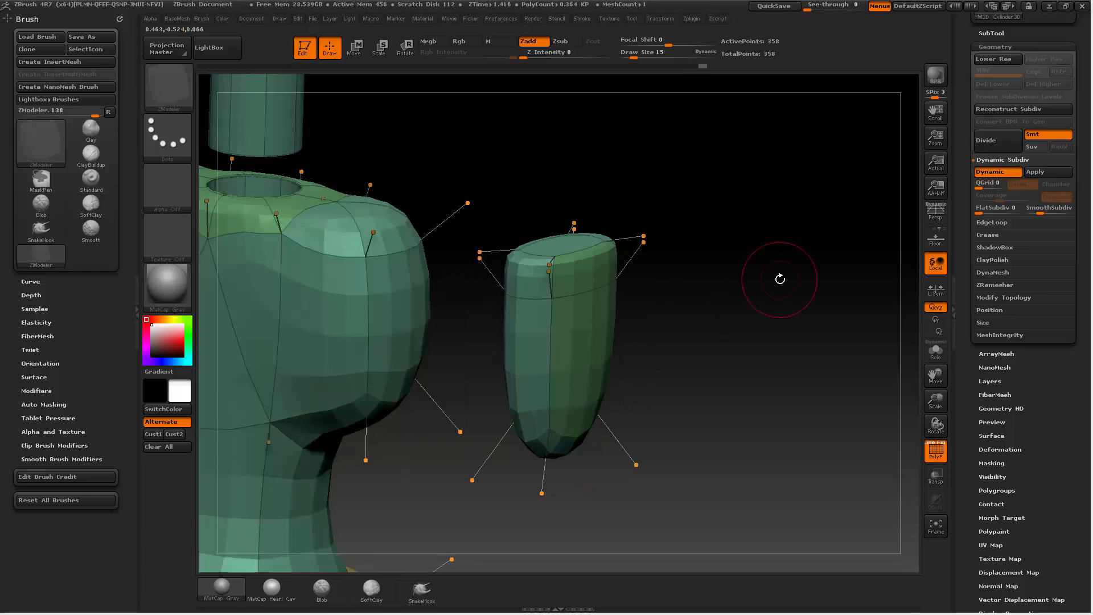
key("shift+f")
left_click_drag(771, 315, 634, 222)
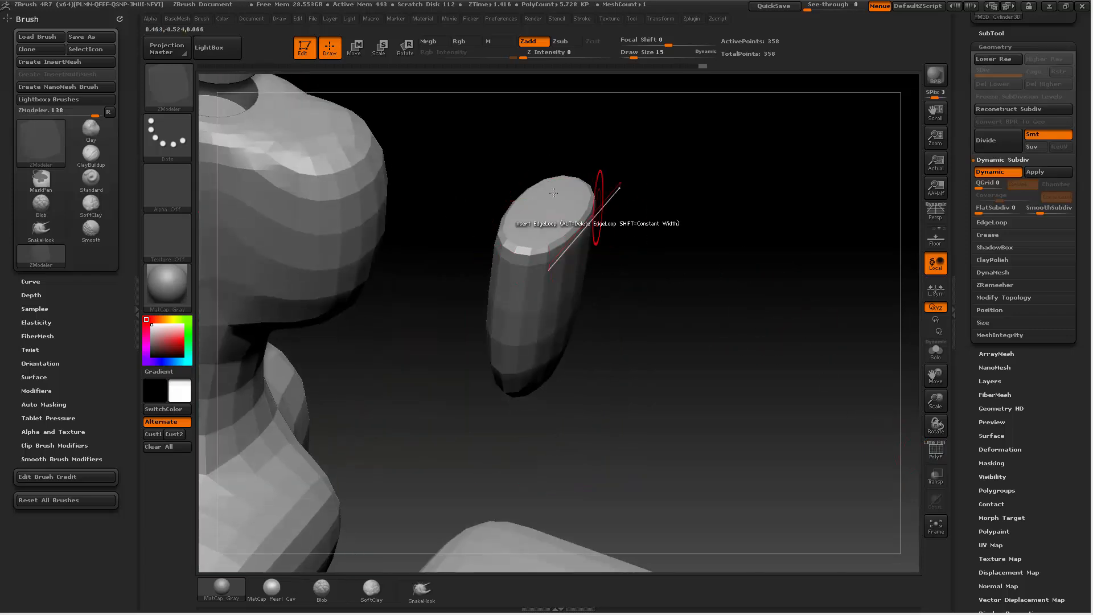
left_click_drag(1043, 212, 1047, 212)
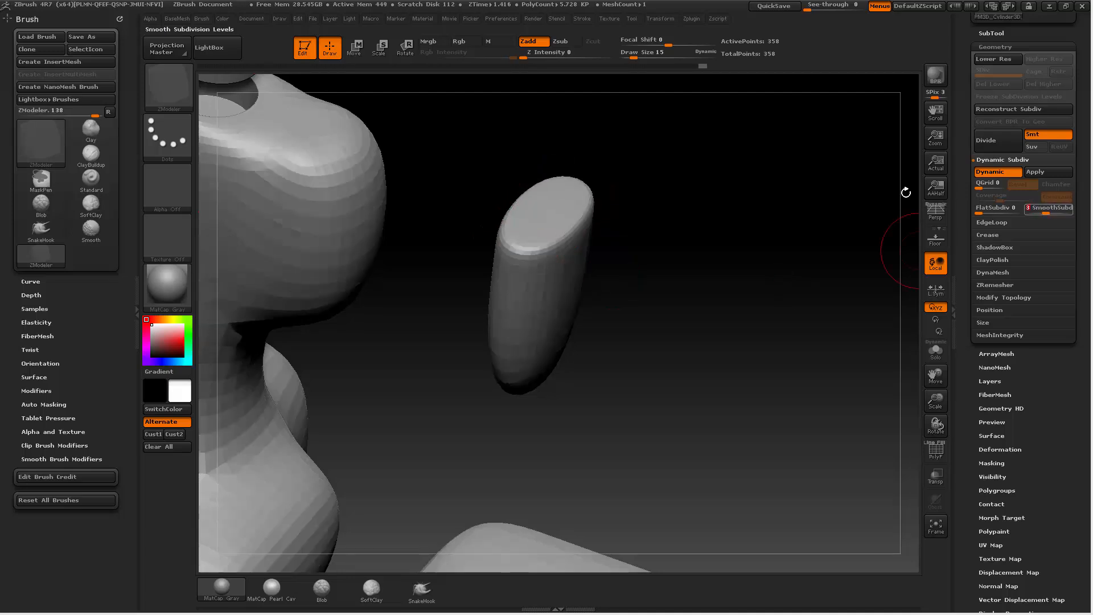
Step: Return to the unsmoothed mesh with the polyframe shown and inset the block's top face using Inset with the A Single Poly target
left_click_drag(736, 219, 719, 185)
key("shift+d")
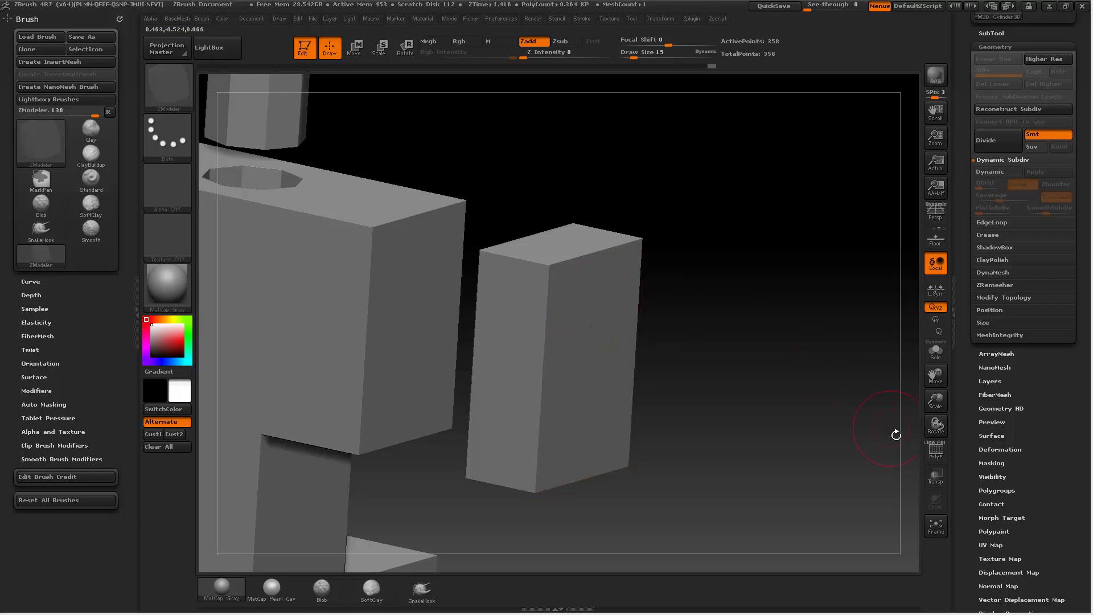
left_click(934, 452)
left_click_drag(805, 256, 788, 311)
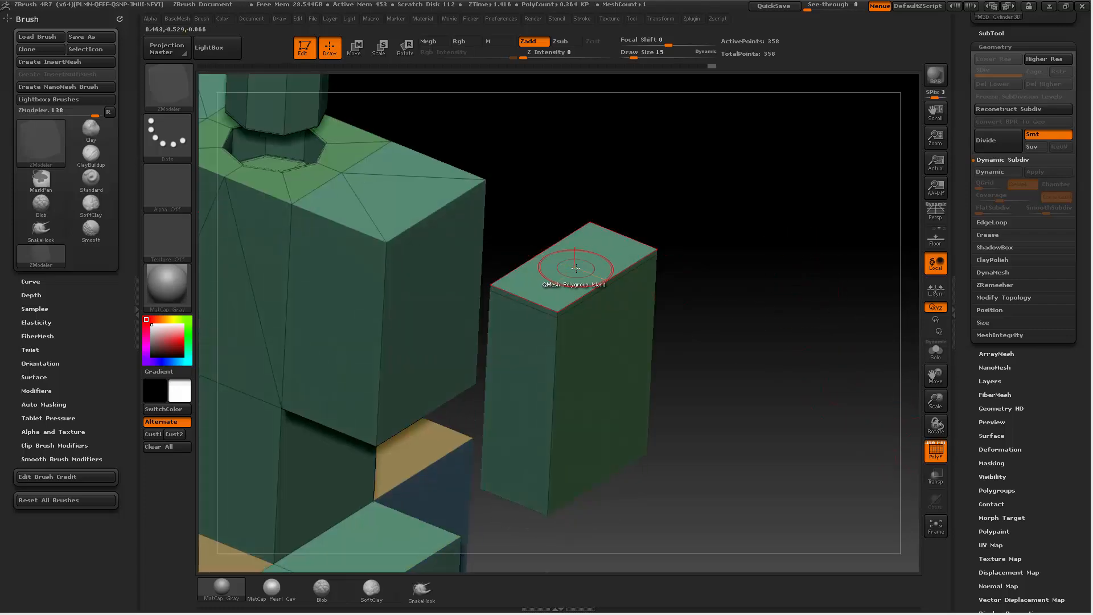
key("space")
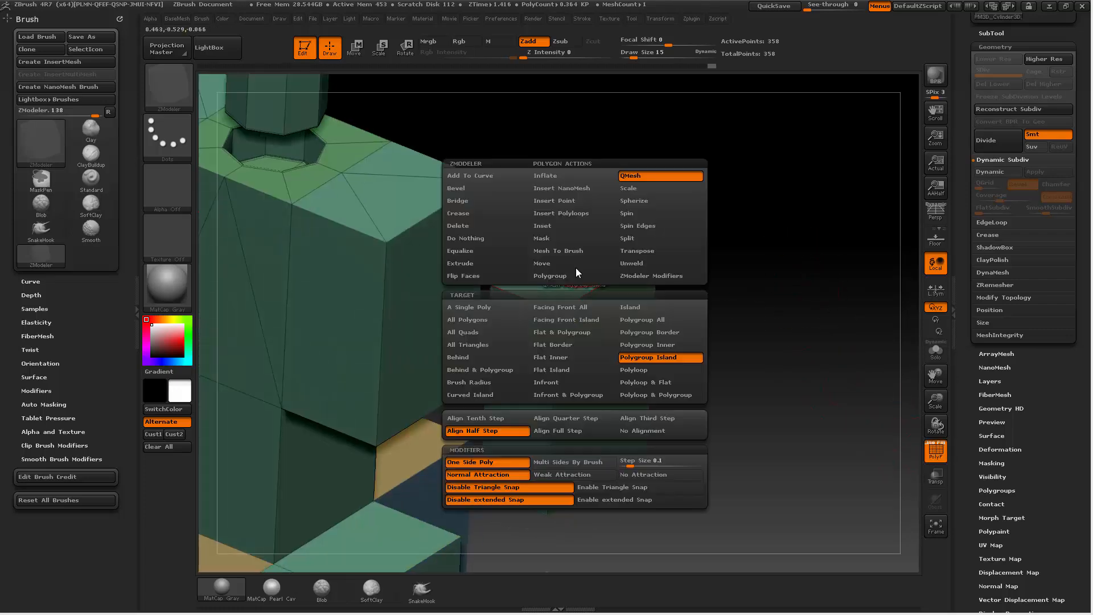
left_click(567, 224)
left_click(491, 306)
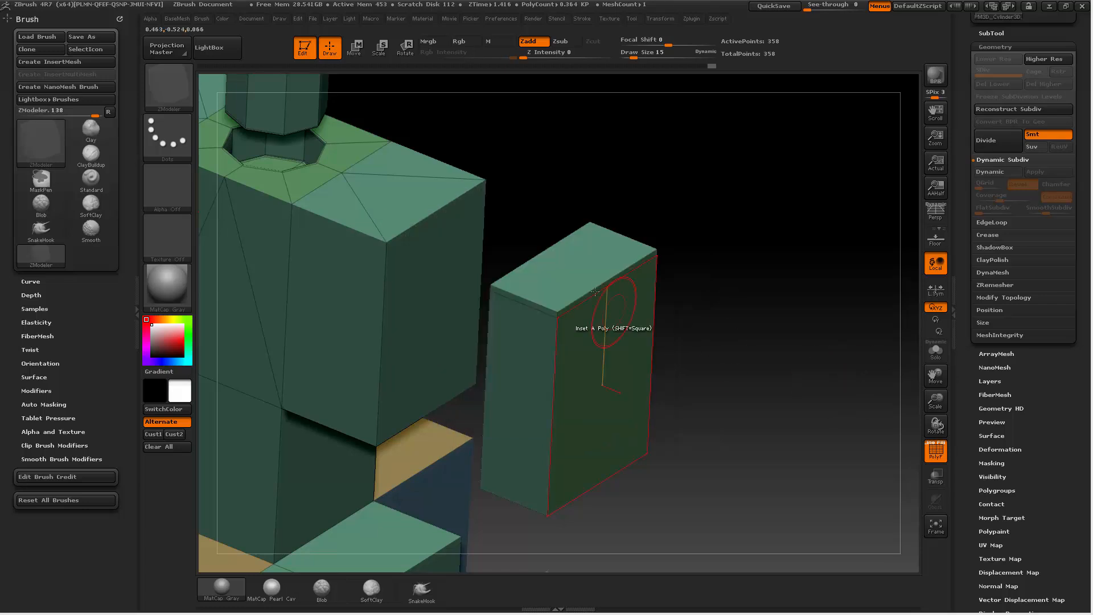
left_click_drag(576, 263, 639, 291)
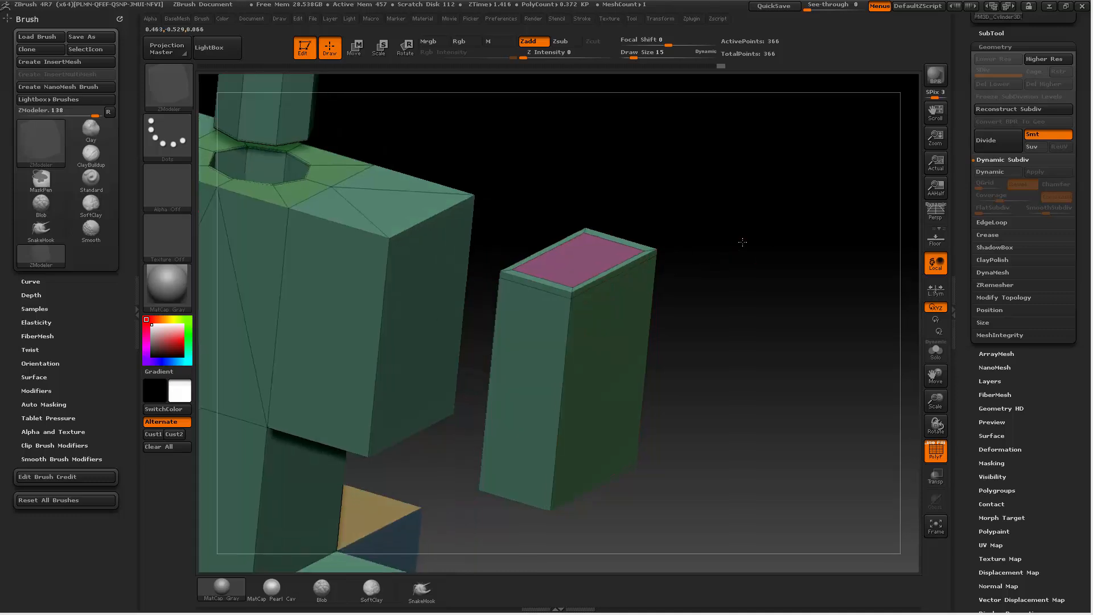
Step: Preview the inset block smoothed without the polyframe, and return to the unsmoothed polyframe view
key("d")
left_click(943, 452)
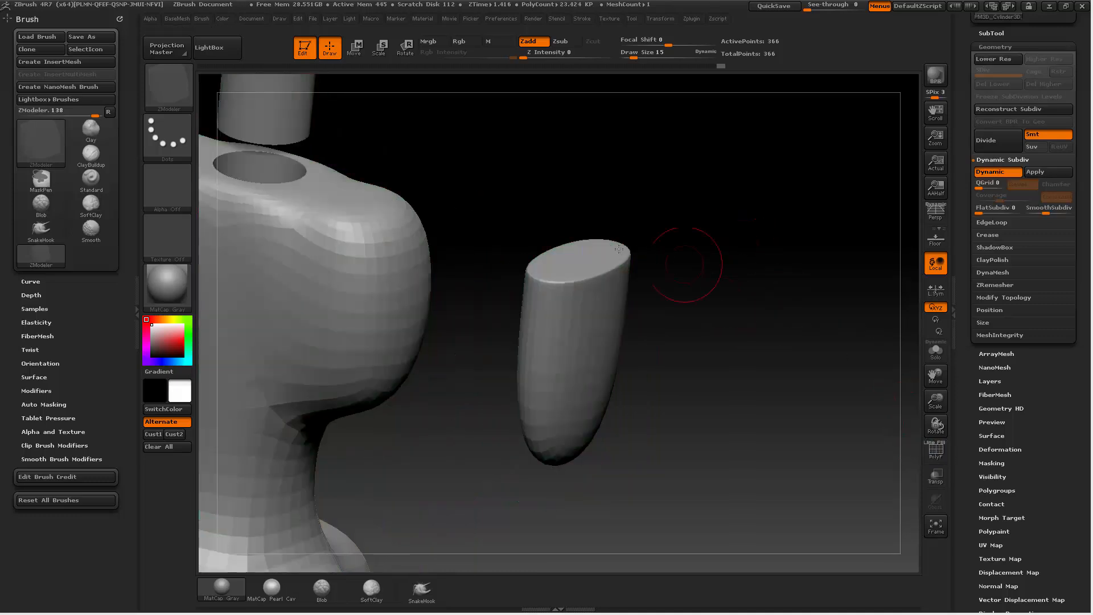
key("shift+d")
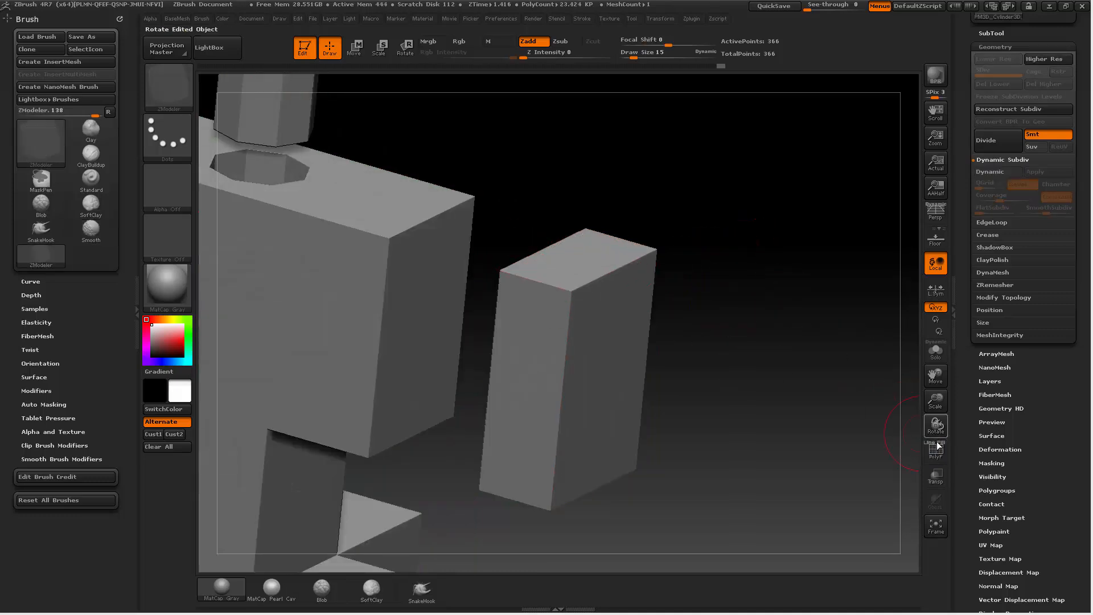
key("shift+f")
Step: Set the edge action to Crease with the EdgeLoop Complete target and crease the loop around the block's bottom
left_click_drag(835, 207, 852, 133, "alt")
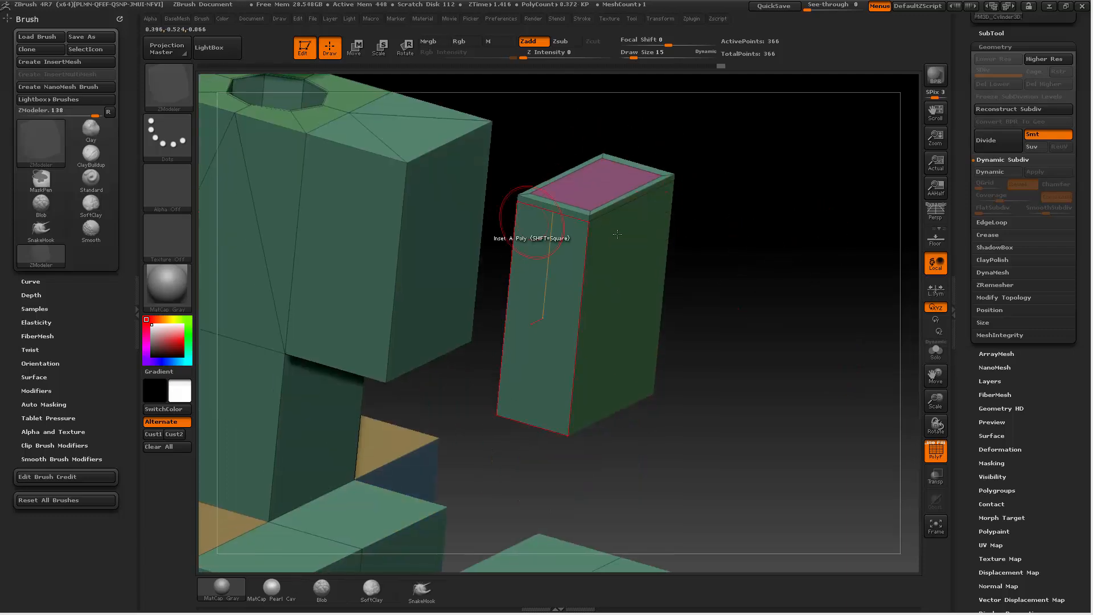
left_click_drag(755, 237, 797, 174)
left_click_drag(700, 171, 737, 205)
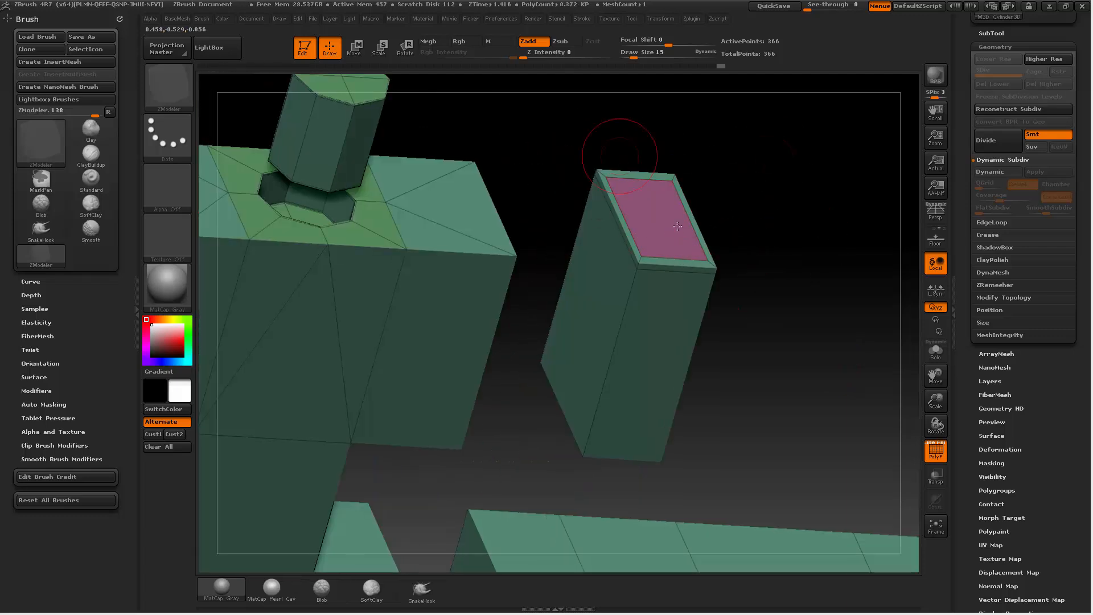
left_click_drag(617, 146, 780, 234)
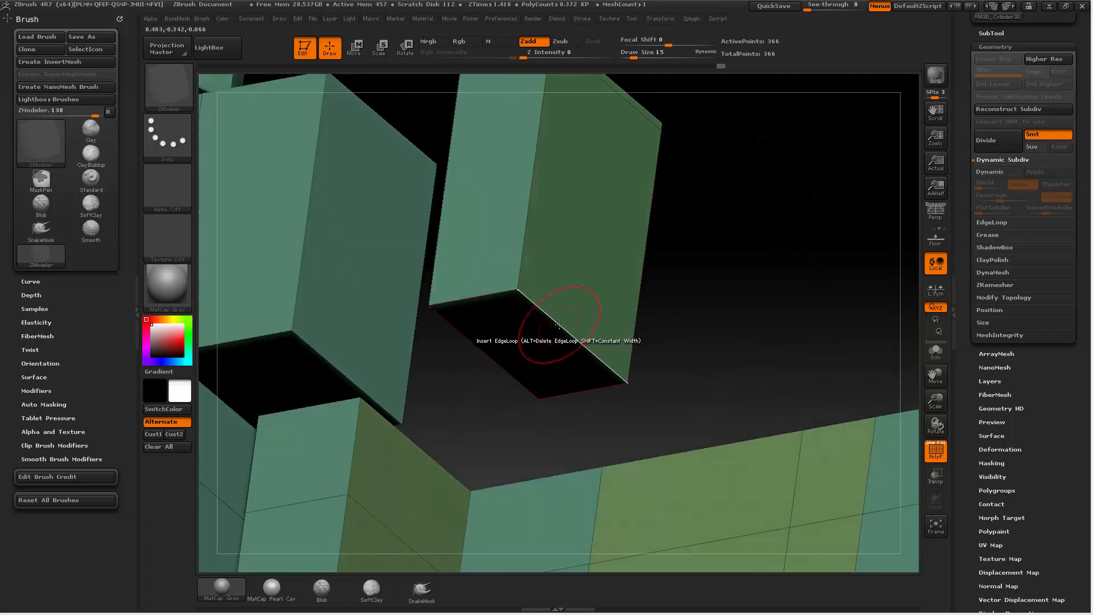
key("space")
left_click(464, 364)
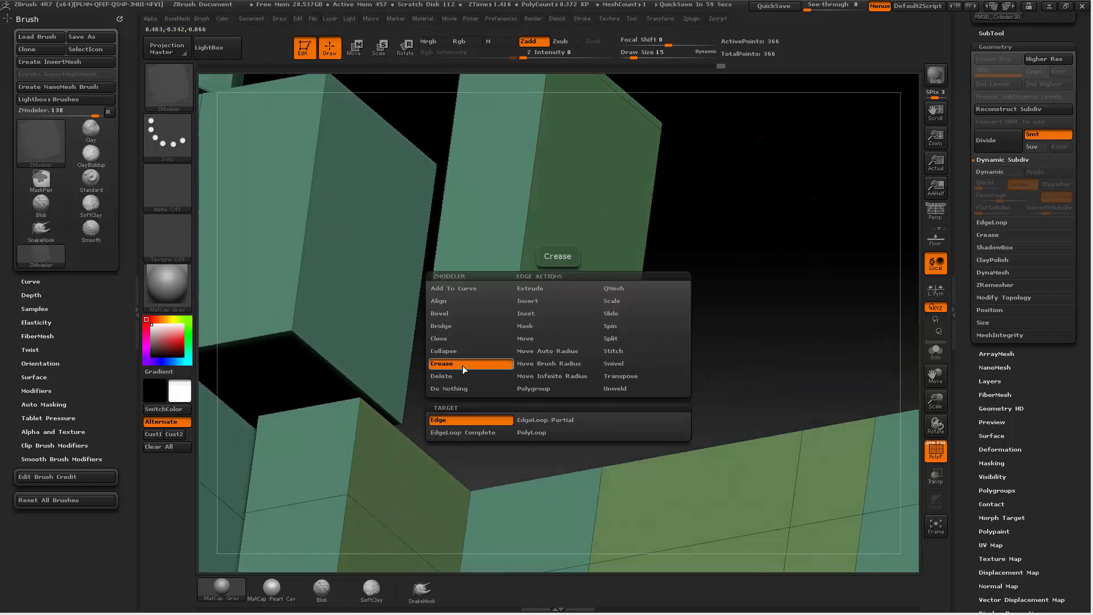
left_click(483, 435)
left_click(588, 350)
left_click_drag(707, 328, 741, 368)
left_click(596, 95)
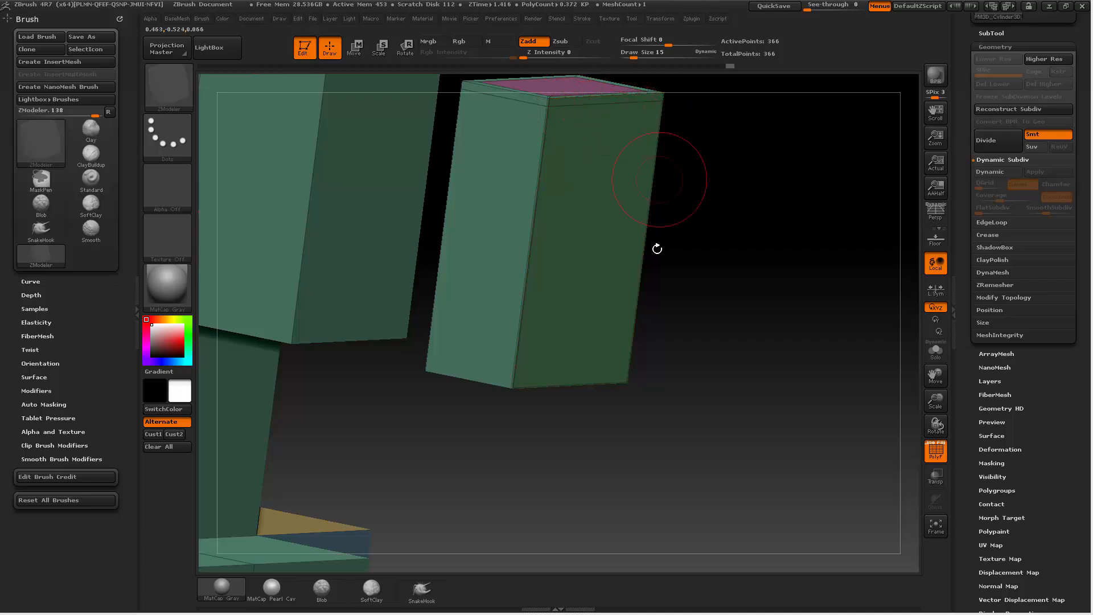
Step: Undo the edge loop crease and crease the block's bottom face using the polygon action Crease with the A Single Poly target
left_click_drag(712, 296, 729, 281)
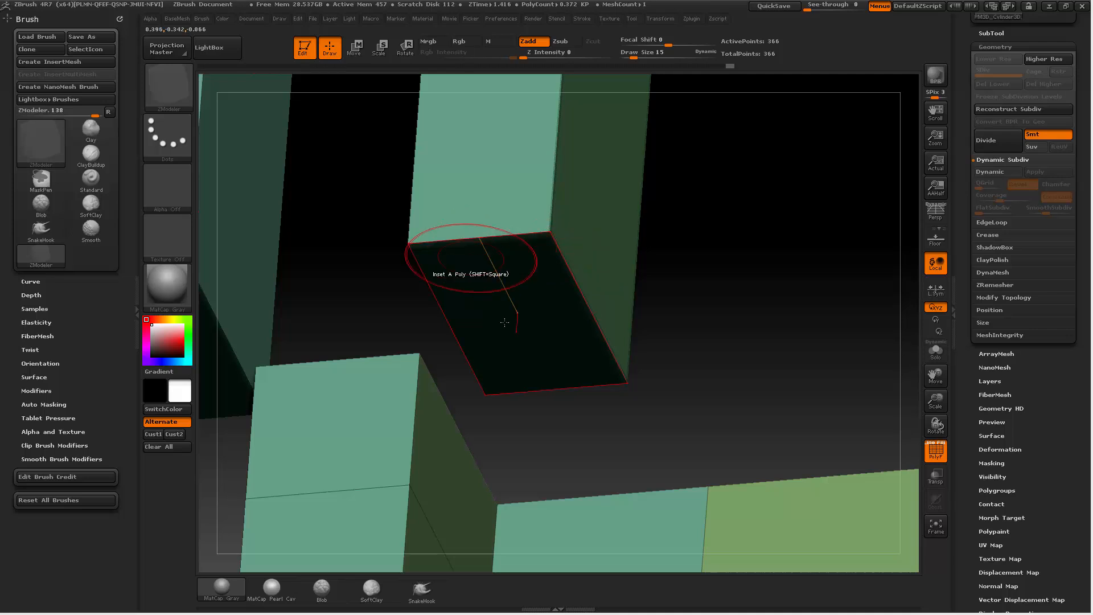
key("ctrl")
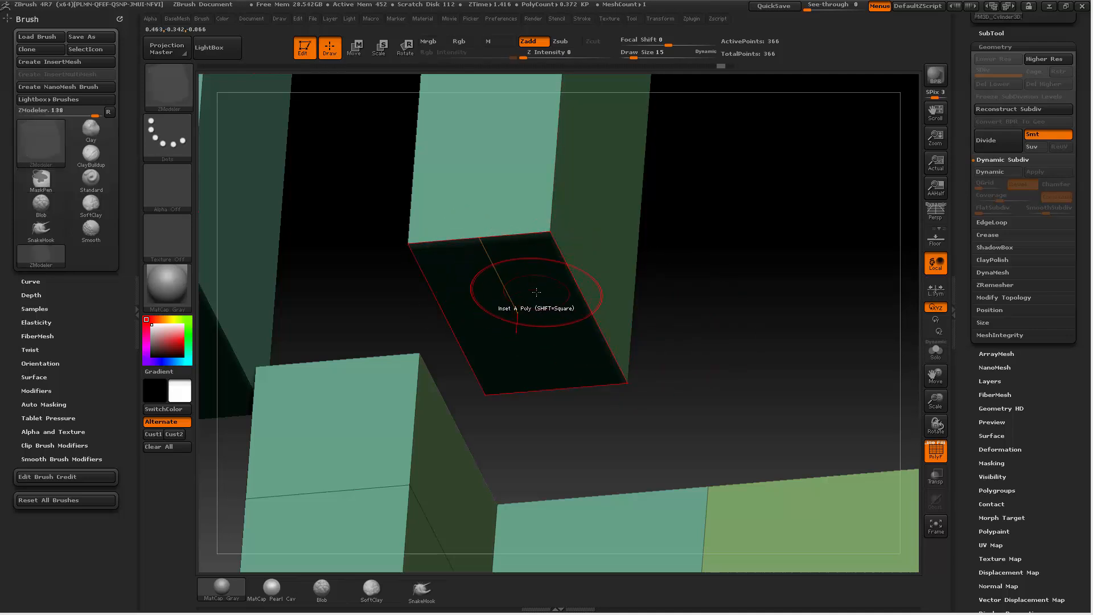
key("space")
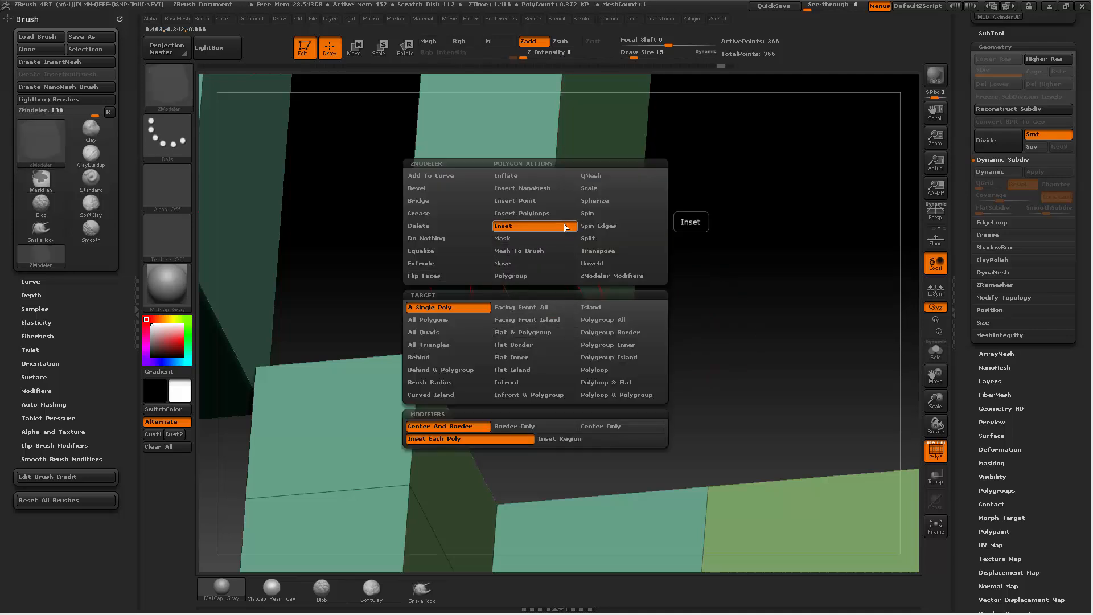
left_click(438, 214)
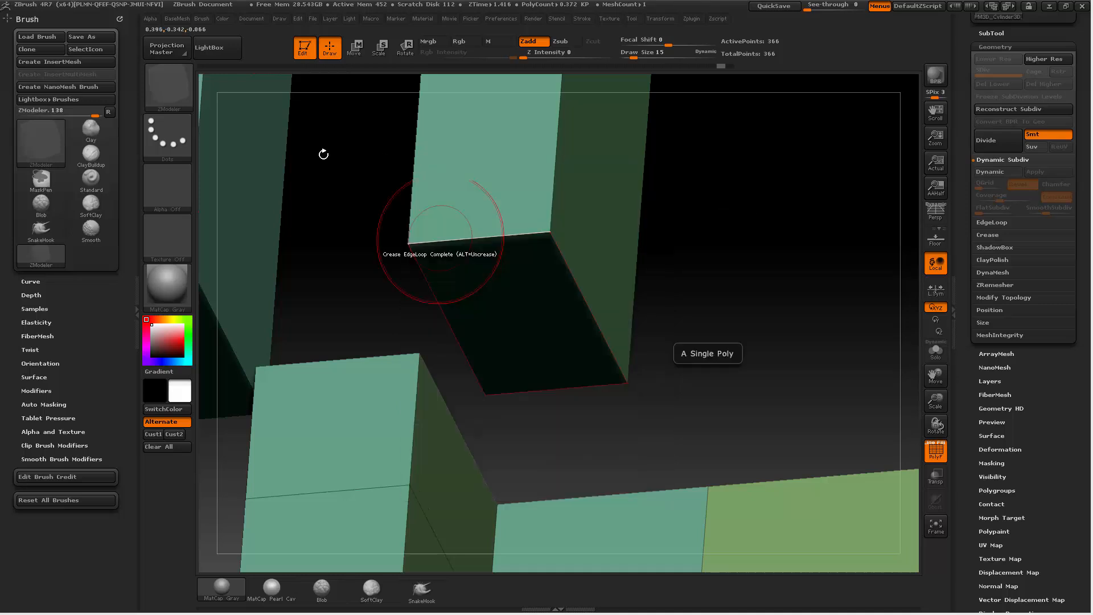
left_click(496, 312)
left_click_drag(794, 329, 774, 313)
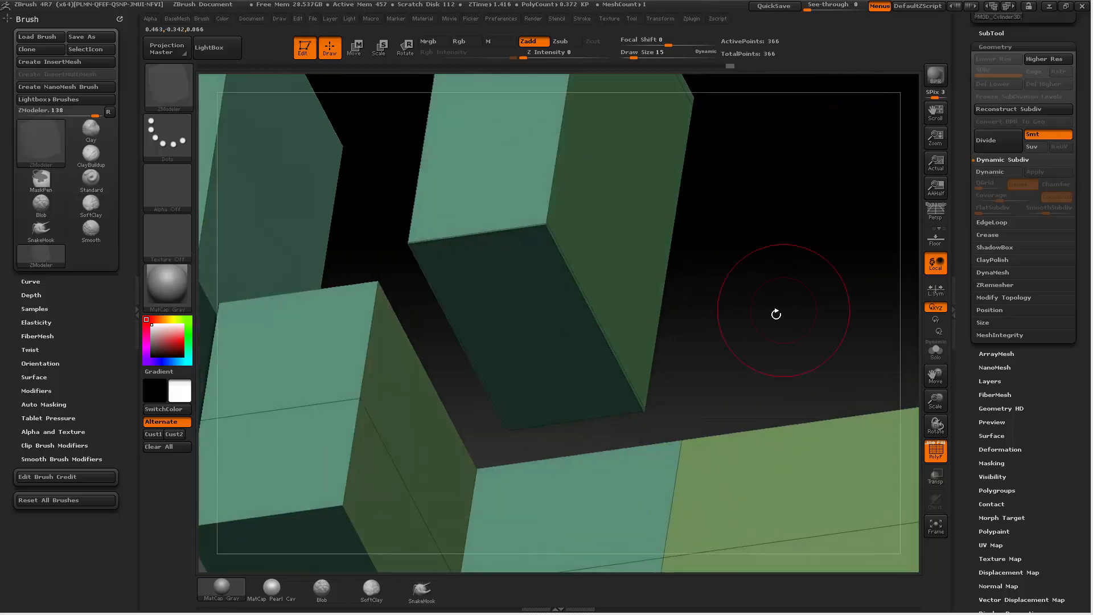
Step: Preview the creased block with Dynamic Subdiv, examine its bottom edge from several angles, and return to the unsmoothed mesh
key("d")
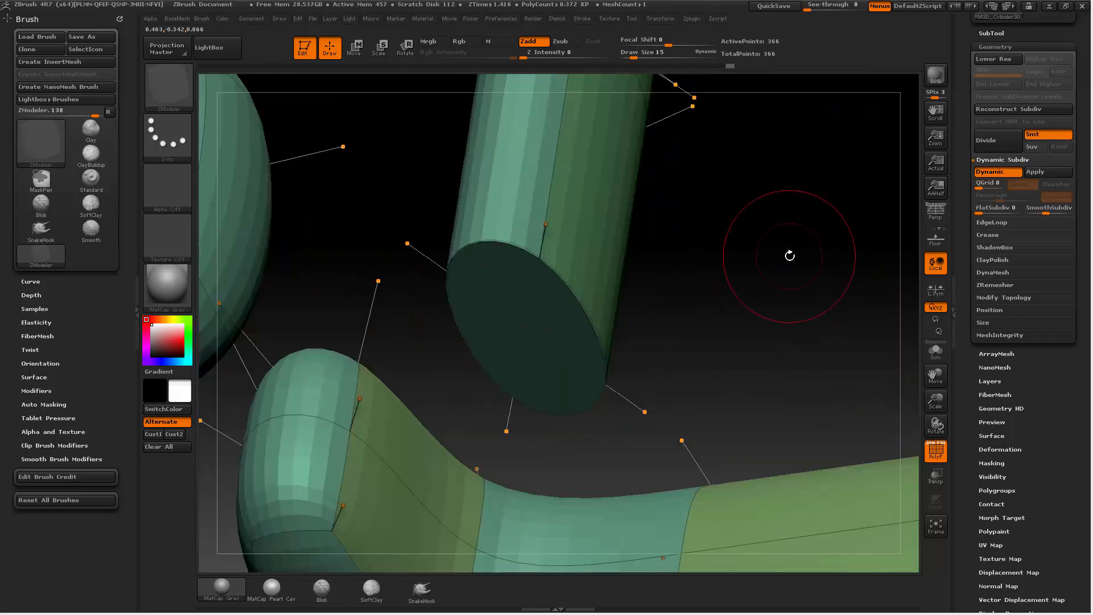
left_click_drag(843, 319, 757, 267, "alt")
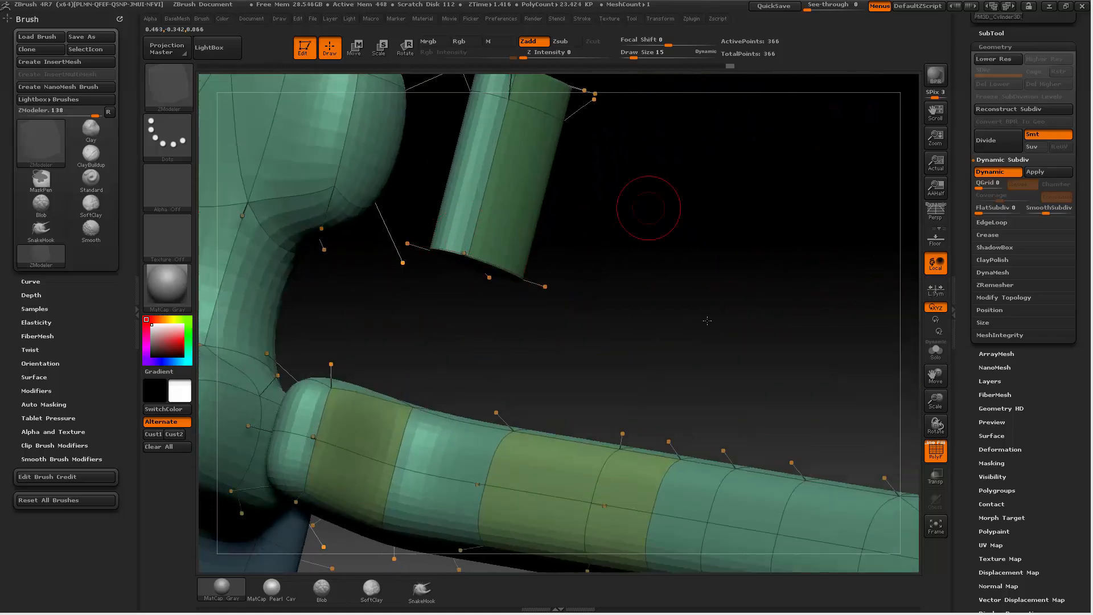
left_click_drag(708, 320, 627, 425, "alt")
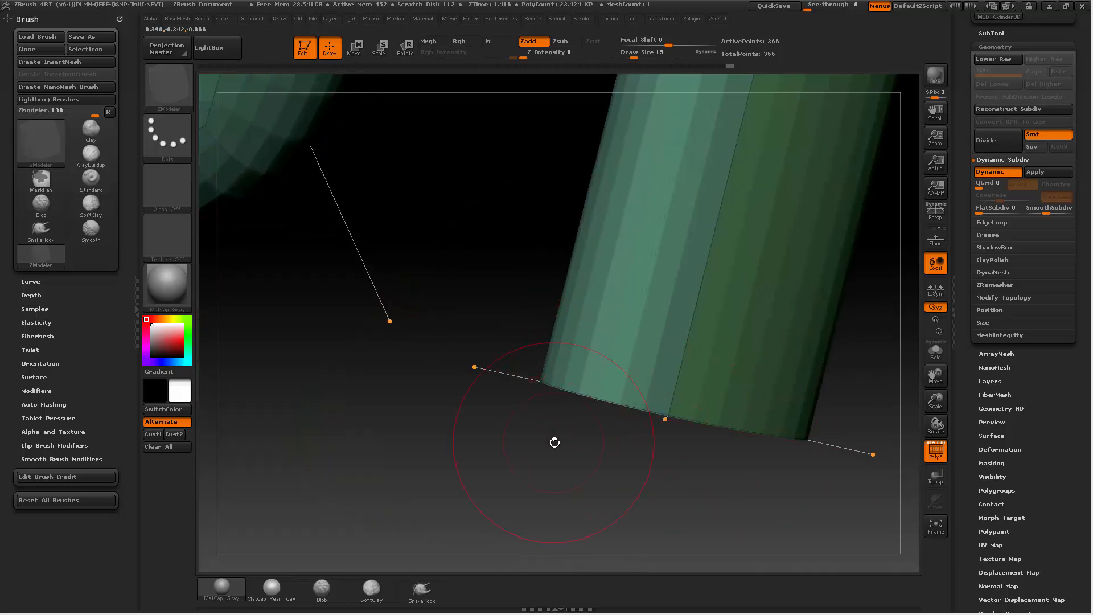
left_click_drag(555, 477, 412, 428, "alt")
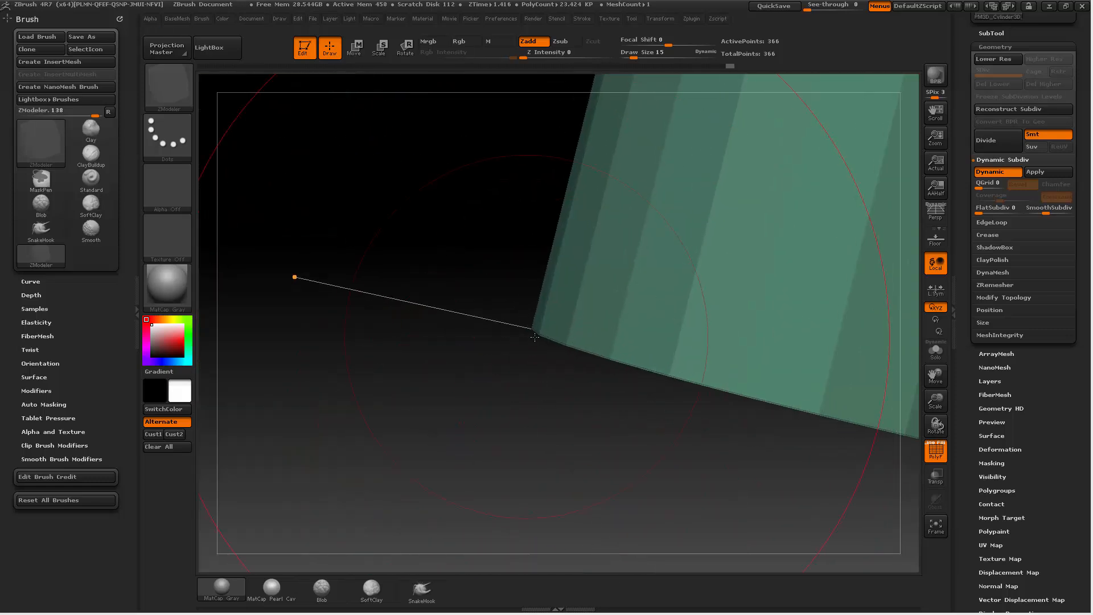
left_click_drag(553, 433, 308, 230, "alt")
left_click_drag(691, 161, 670, 401, "alt")
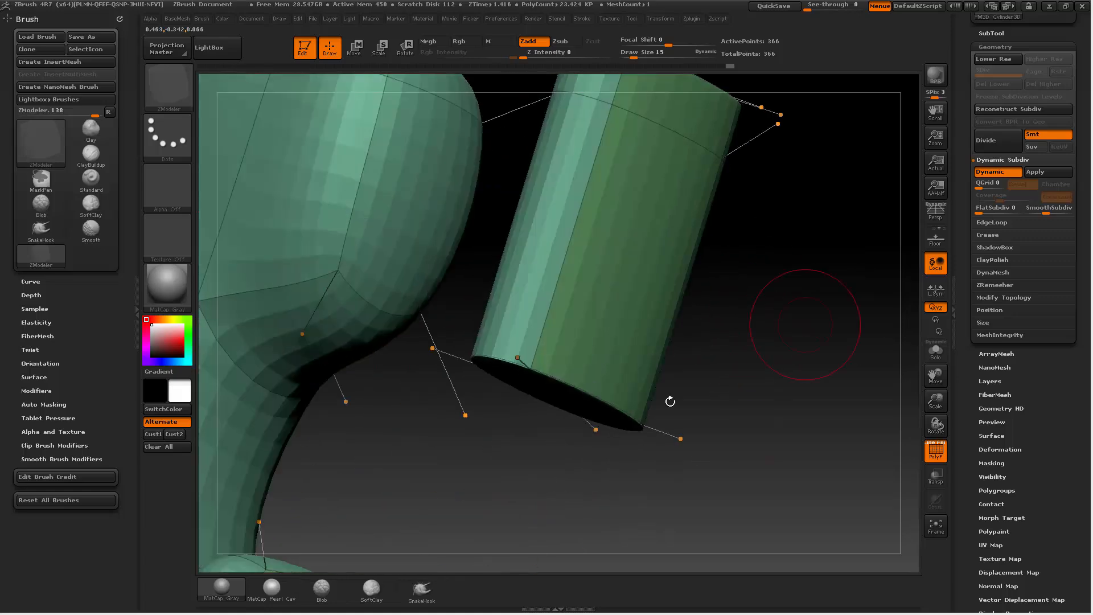
left_click_drag(804, 392, 618, 384)
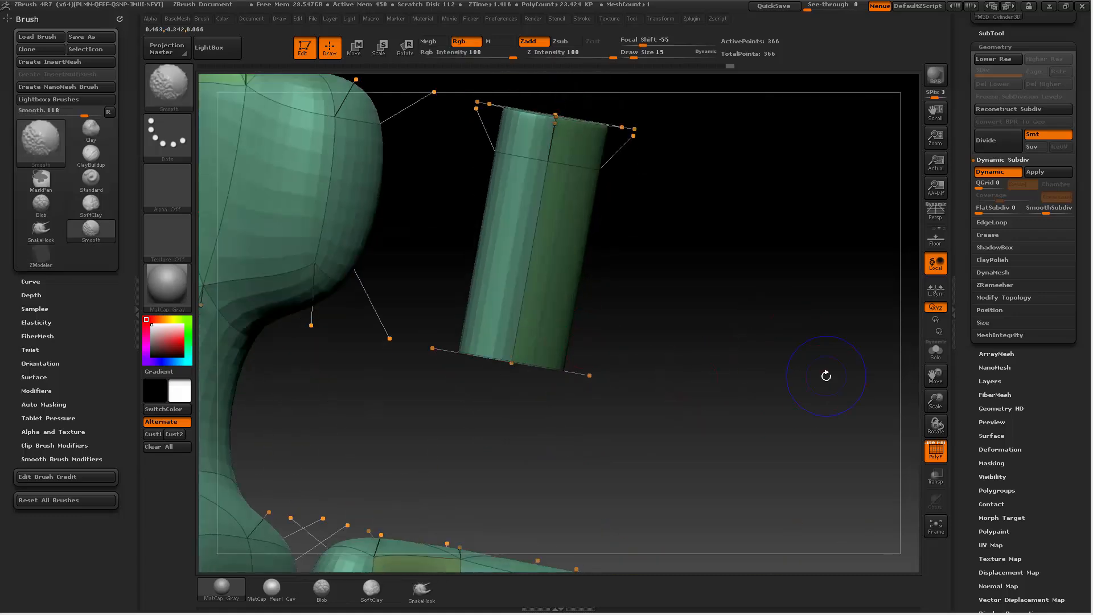
key("shift+d")
Step: Set the polygon Crease target to Flat Island and try creasing the arm's top surface, removing the crease again
left_click_drag(828, 374, 639, 364)
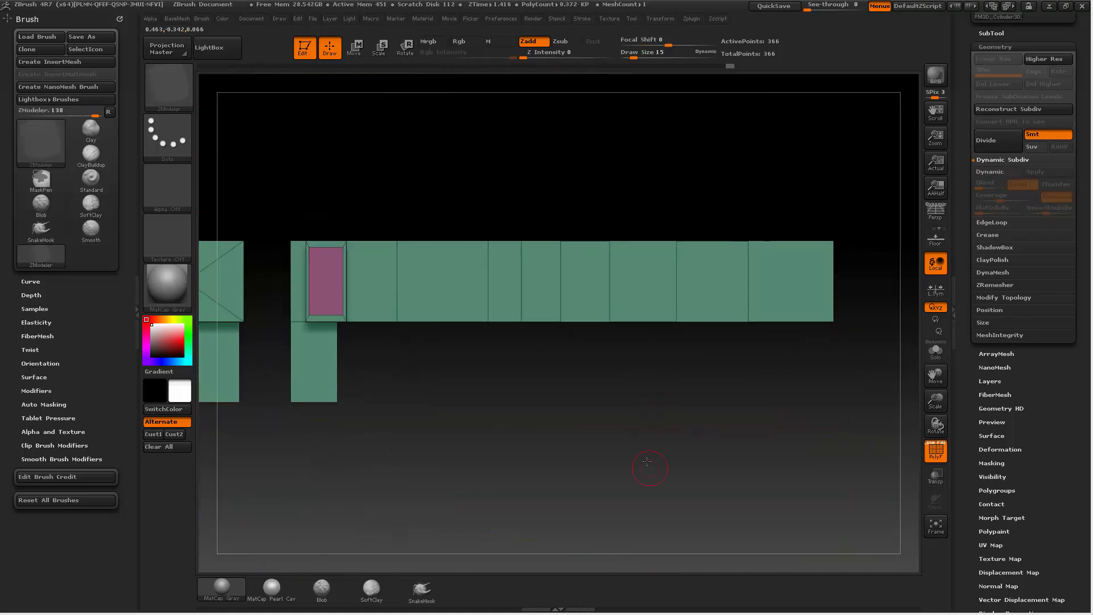
left_click_drag(646, 456, 612, 367)
left_click_drag(554, 279, 572, 282)
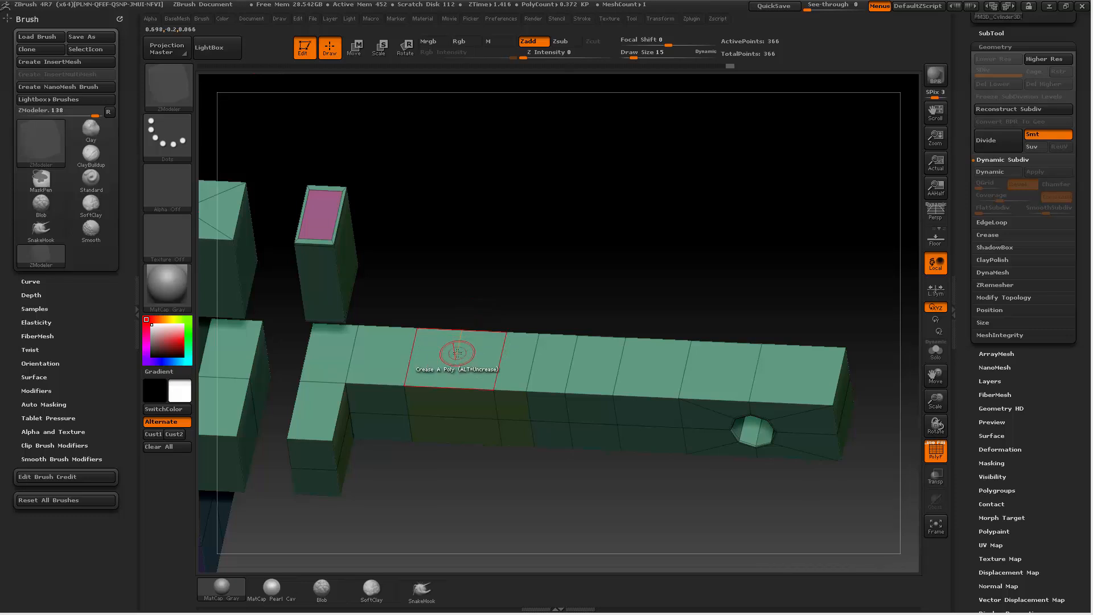
key("space")
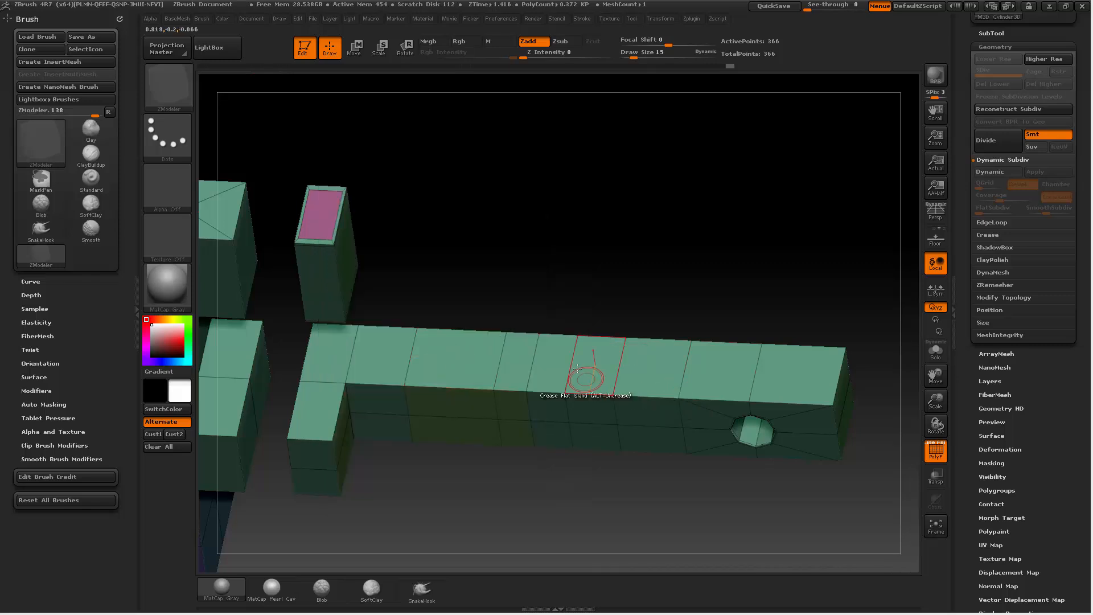
left_click(552, 359)
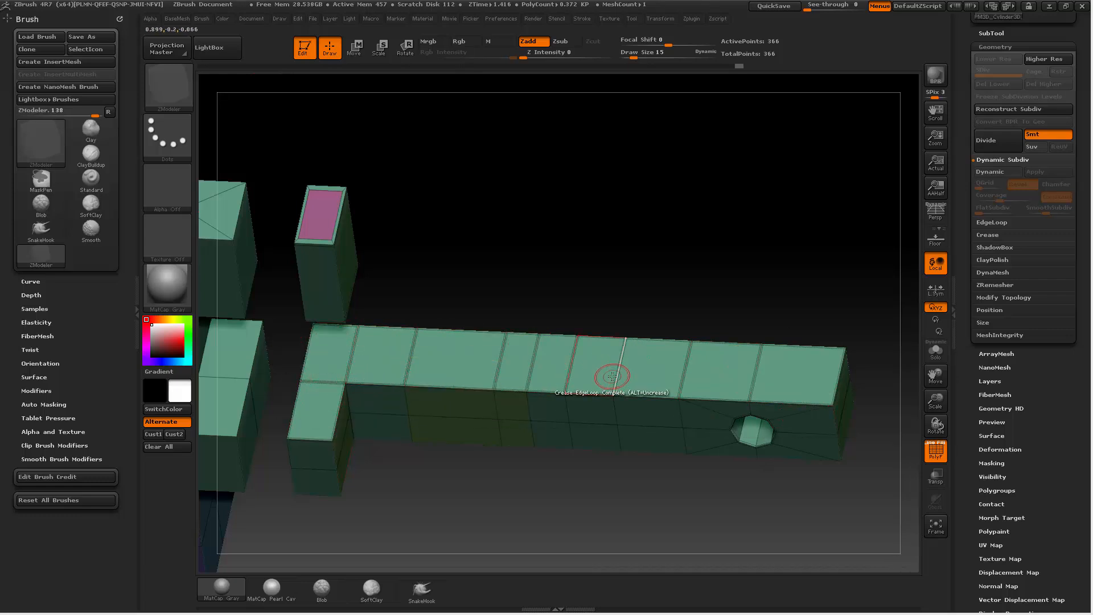
left_click(556, 366, "alt")
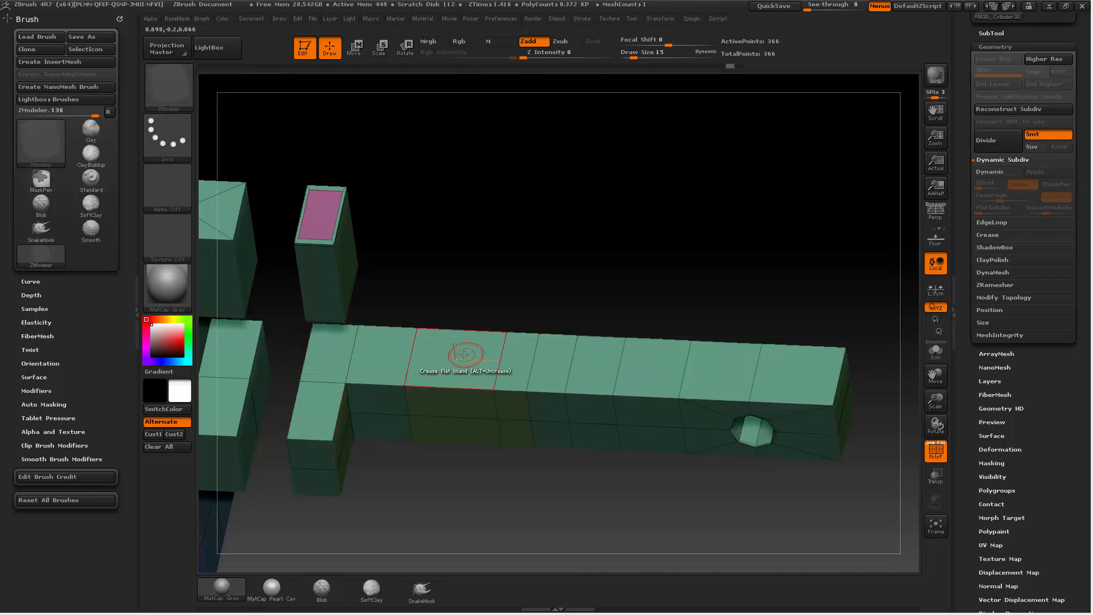
Step: Set the Flat Island crease modifier to Outer Targets and crease the outline of the arm's top surface
key("space")
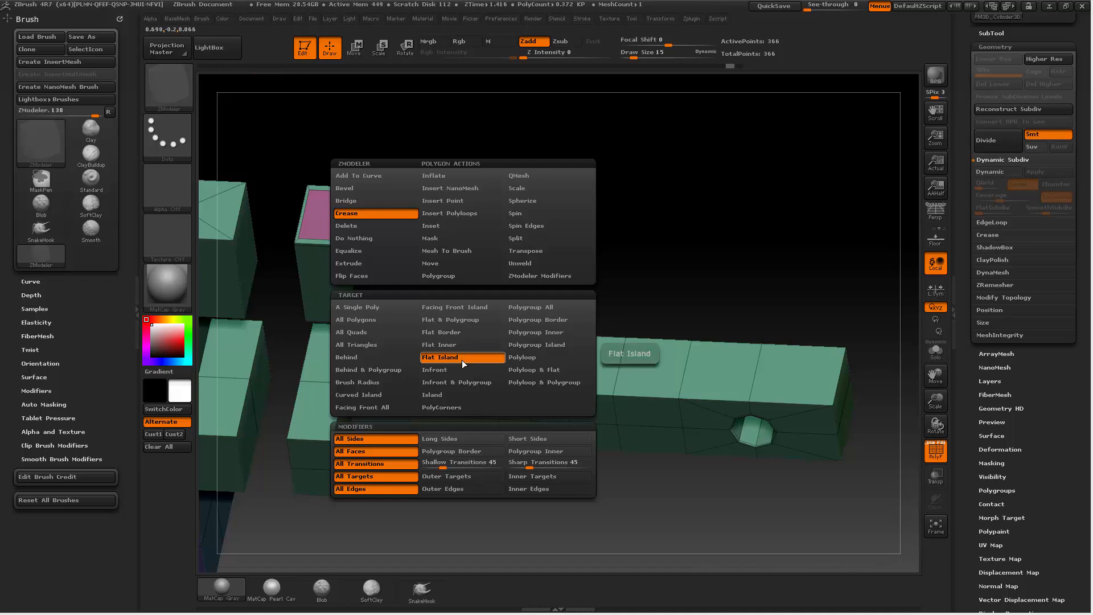
left_click(480, 452)
left_click(469, 481)
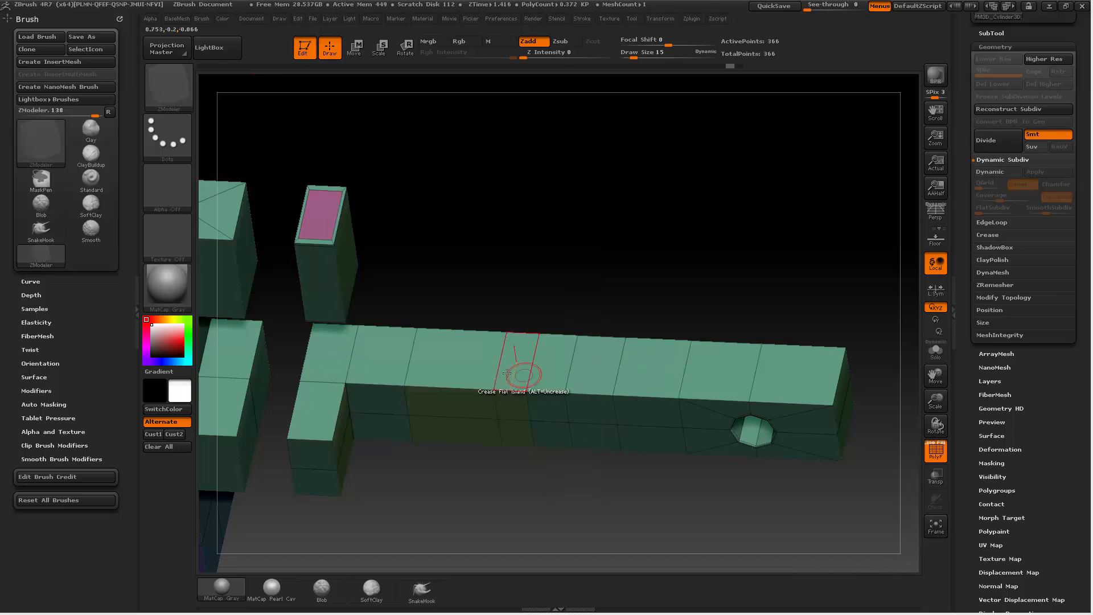
left_click_drag(518, 506, 507, 469)
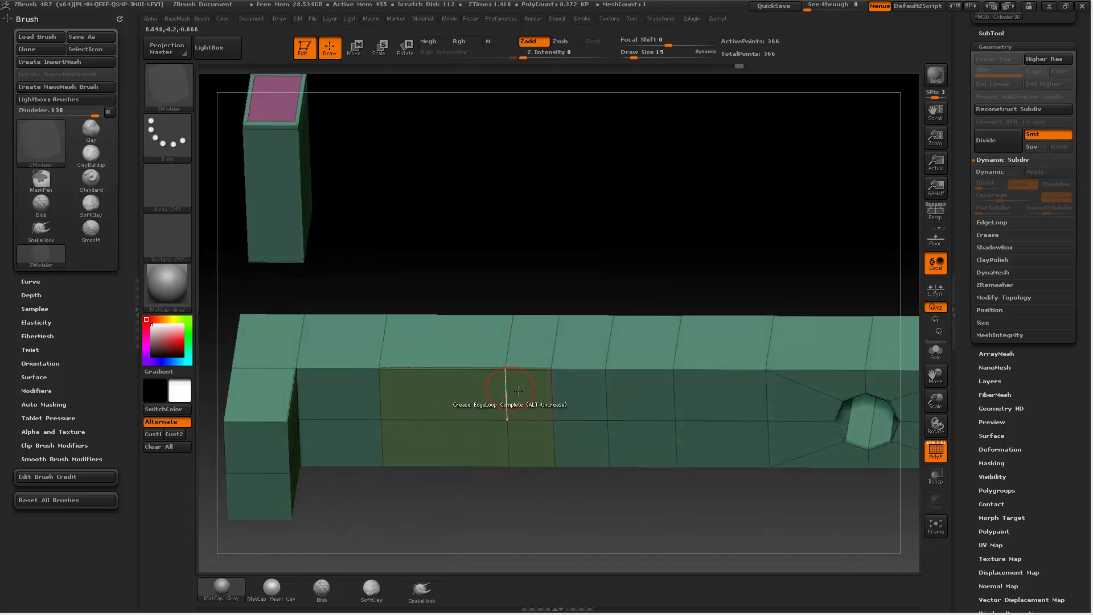
key("space")
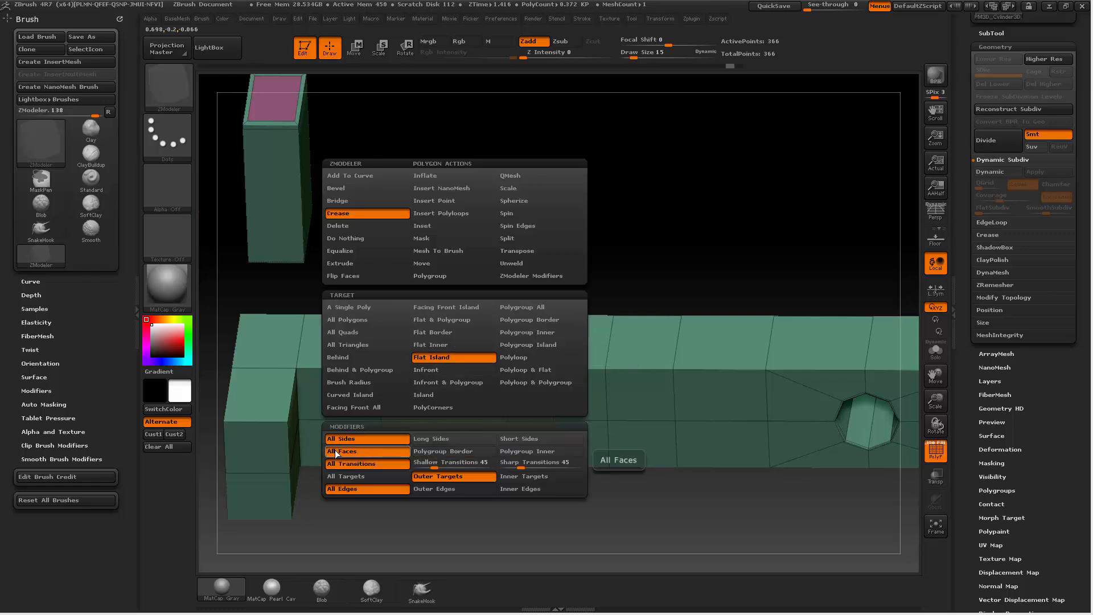
left_click(438, 477)
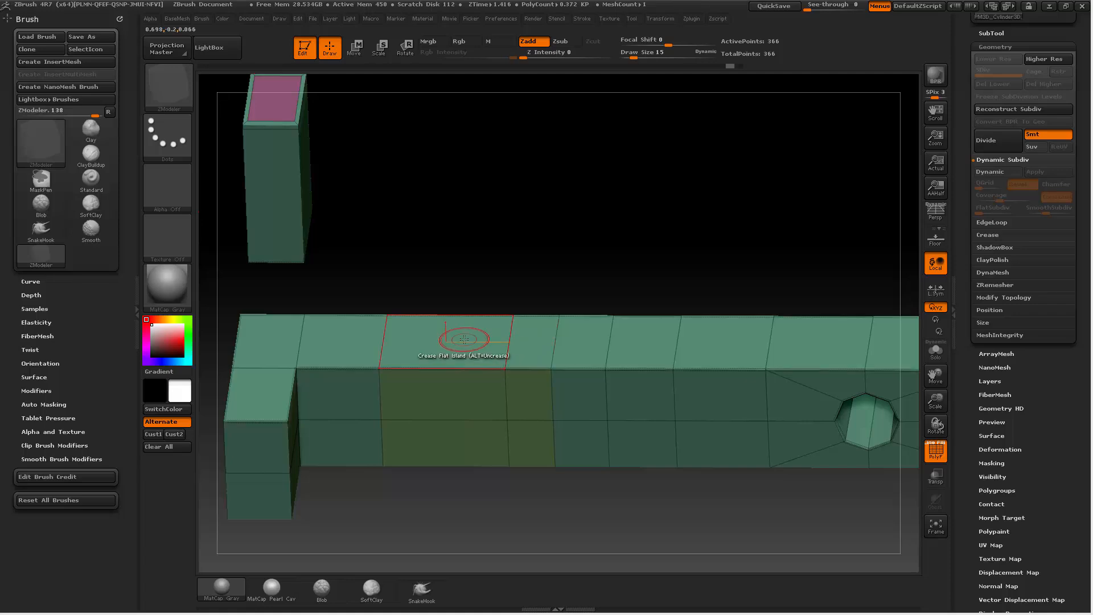
left_click_drag(617, 276, 367, 342)
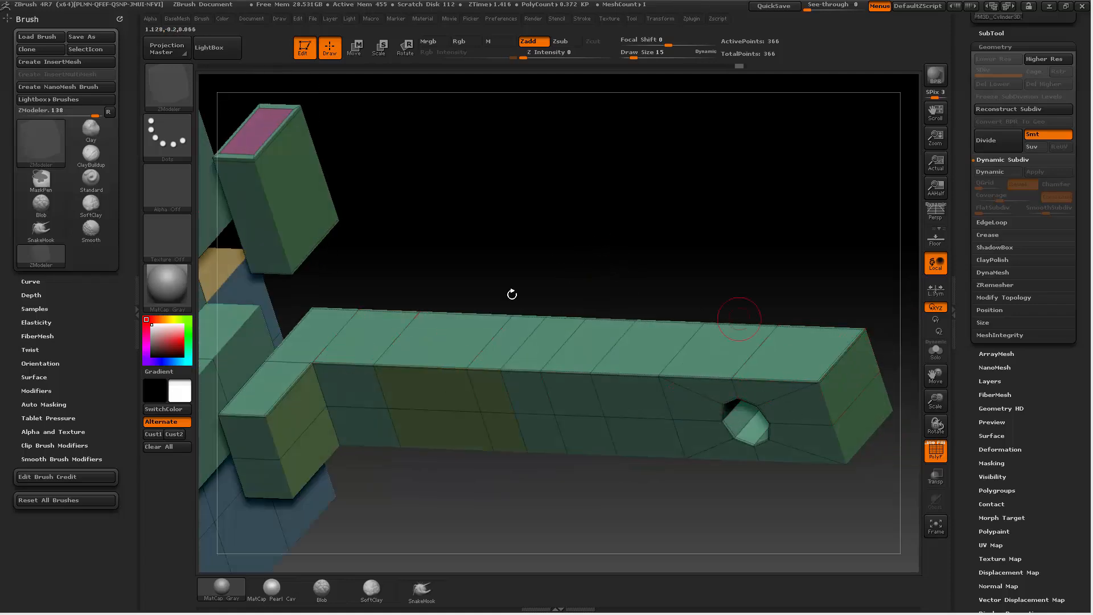
Step: Compare the creased arm with and without Dynamic Subdiv smoothing, and leave it smoothed
key("d")
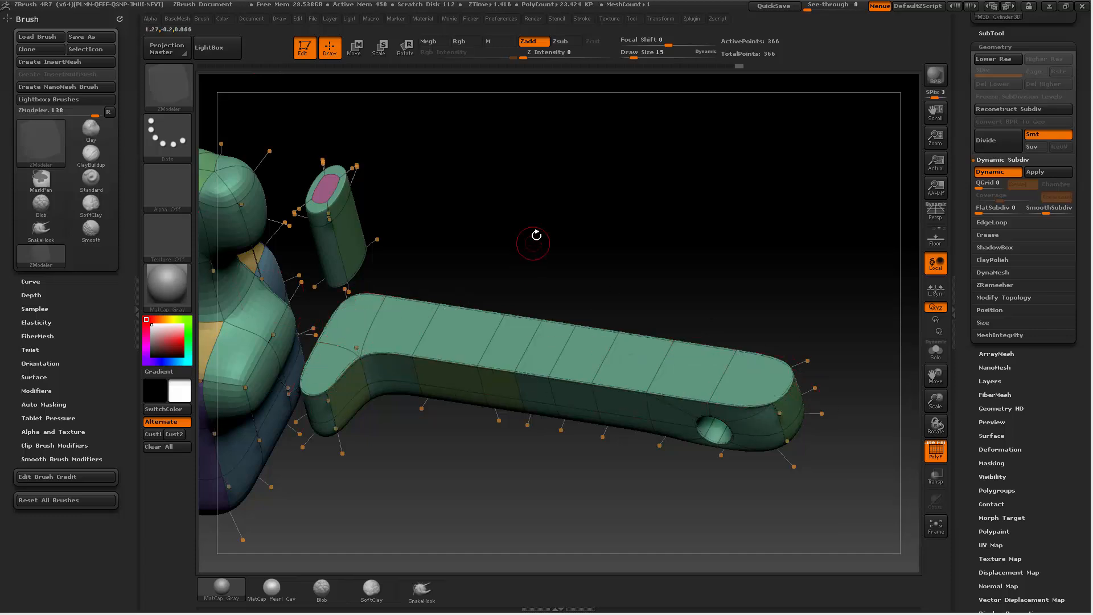
left_click_drag(534, 237, 540, 217)
key("shift+d")
key("space")
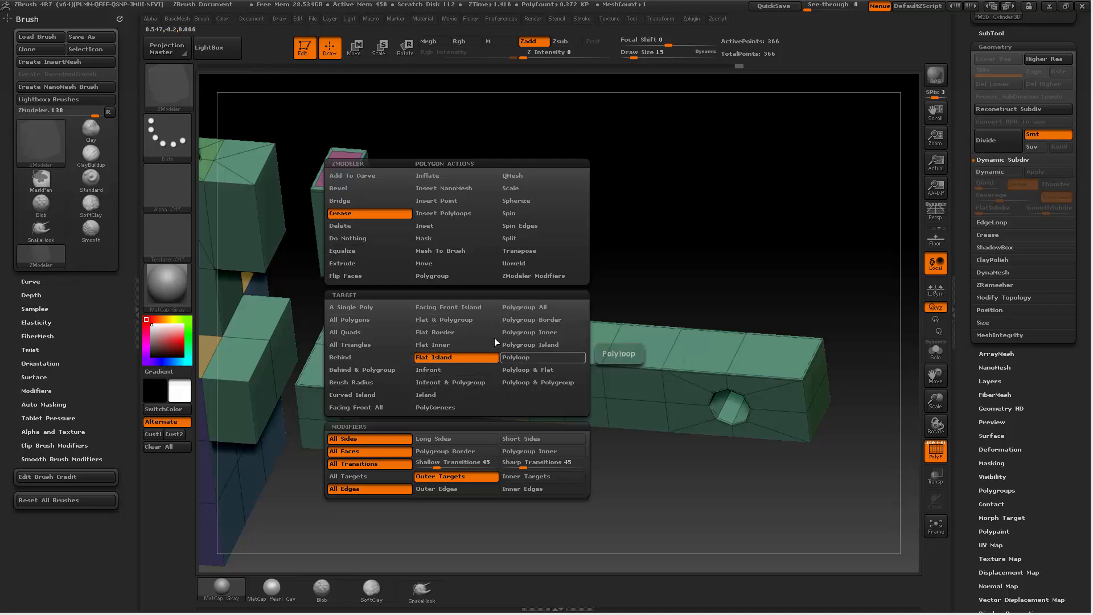
left_click_drag(685, 216, 729, 166)
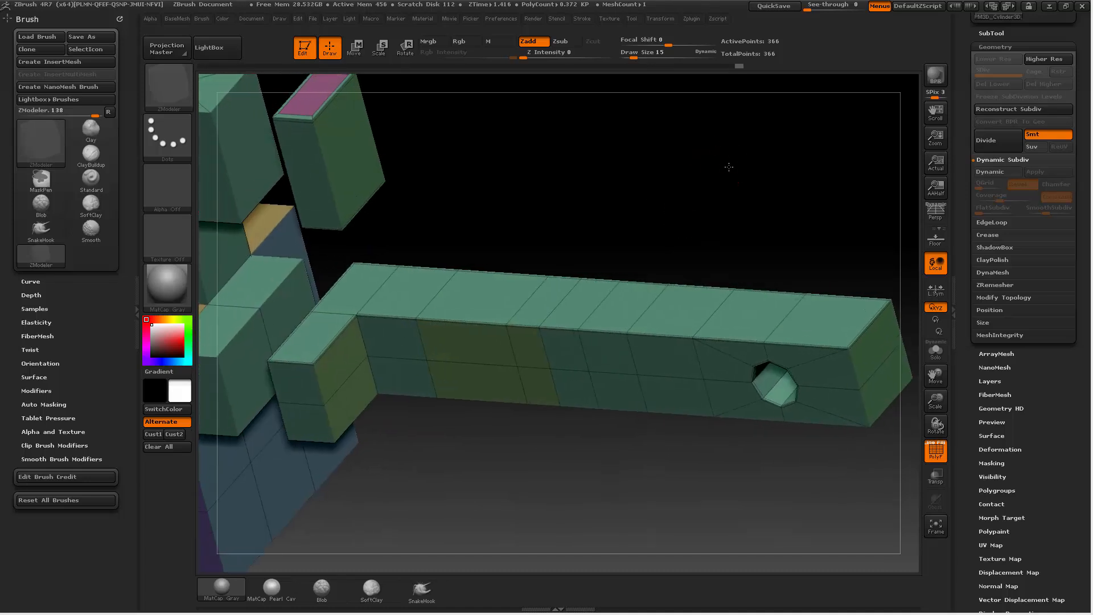
key("shift+d")
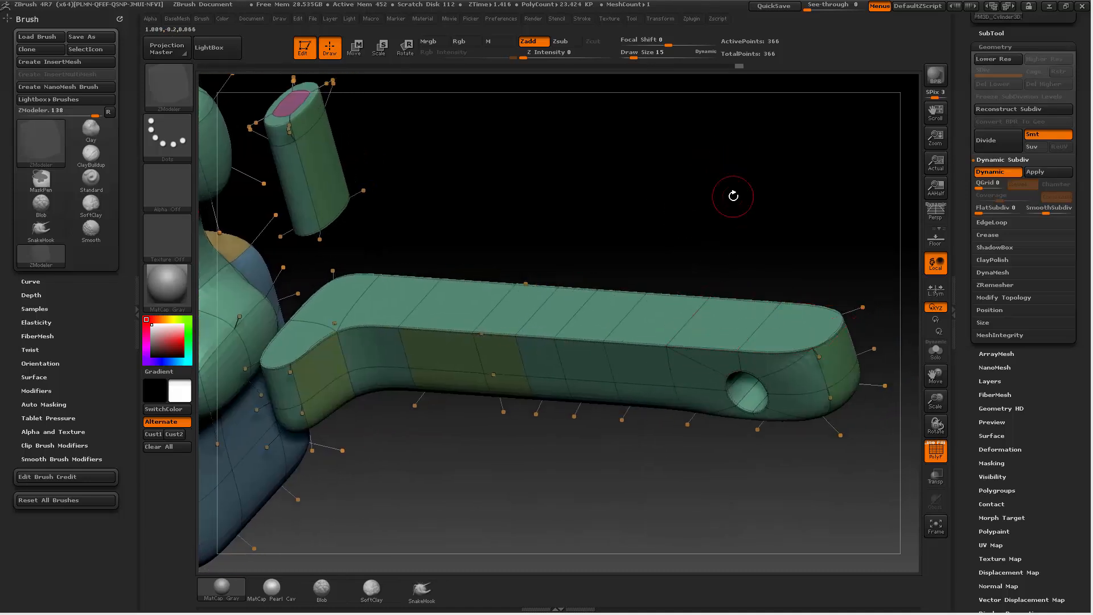
Step: Bevel the mesh's creased edges with a Bevel Width of 0.05 and examine the unsmoothed result
left_click(995, 235)
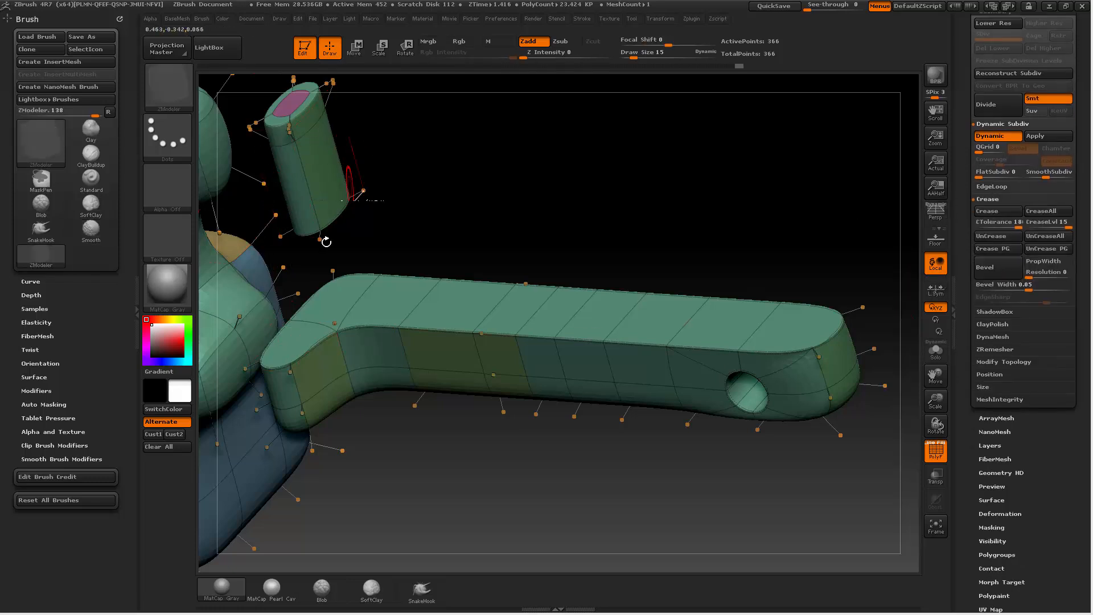
left_click_drag(487, 199, 521, 200)
left_click(977, 267)
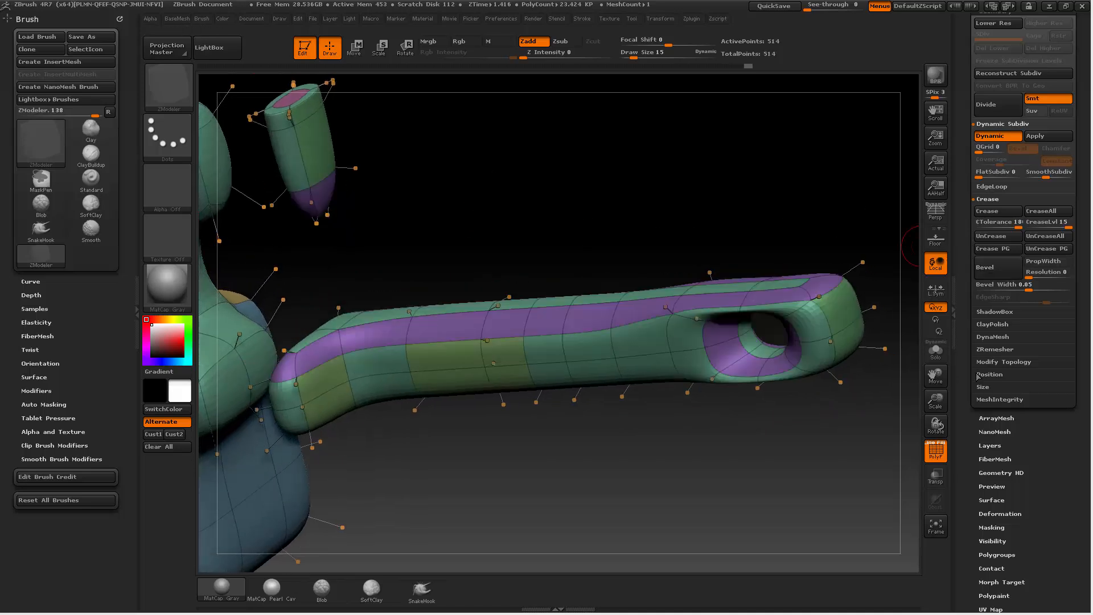
key("shift+d")
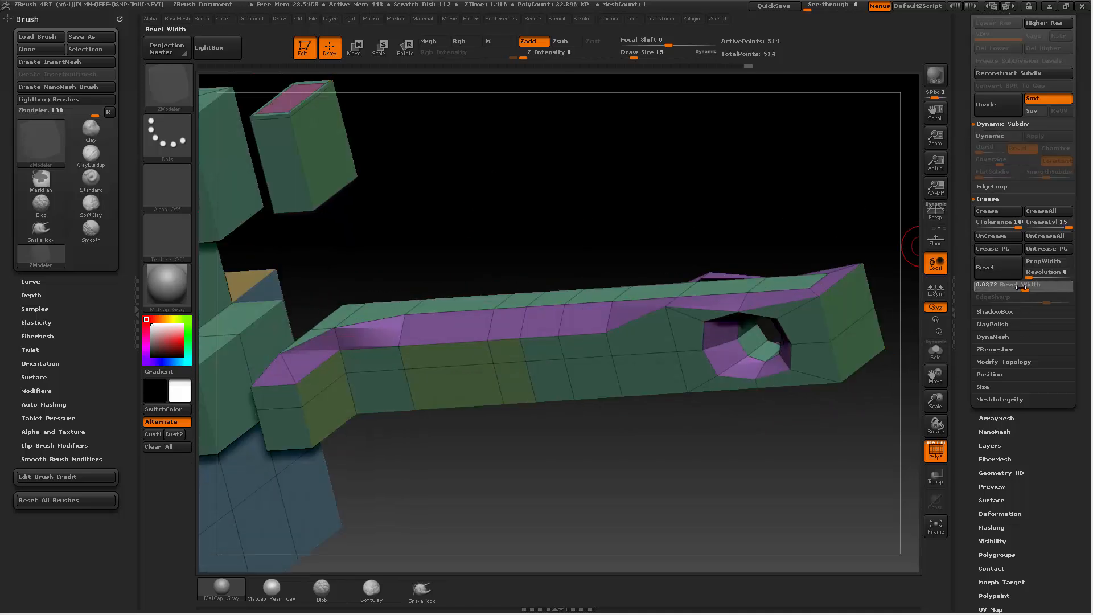
Step: Bevel the creased edges with a Bevel Width of 0.00207 and preview the mesh smoothed without the polyframe
left_click_drag(1025, 287, 1005, 305)
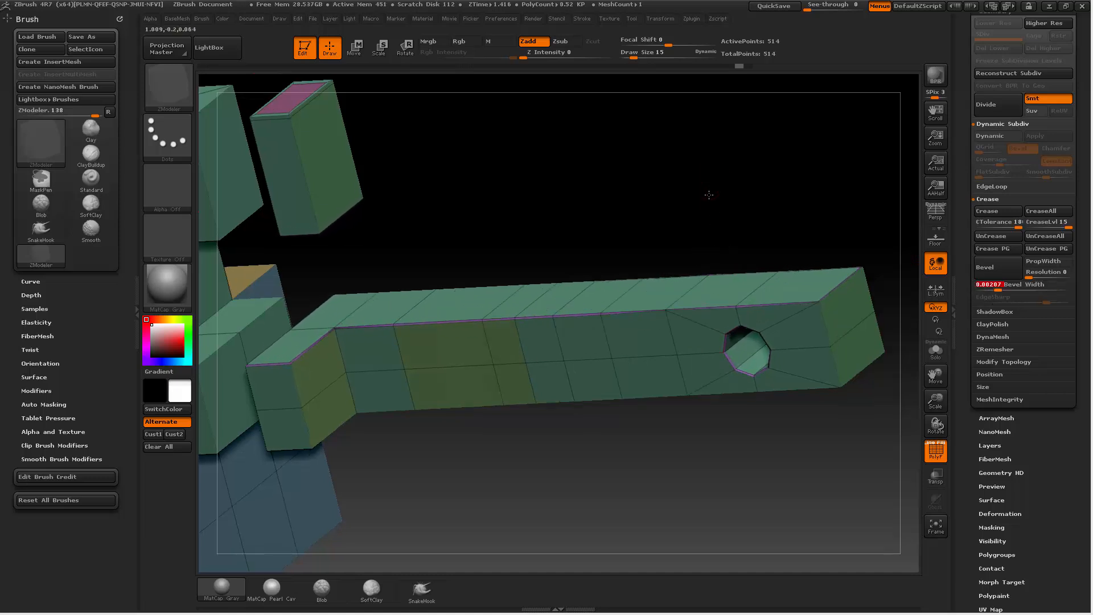
key("d")
left_click(937, 453)
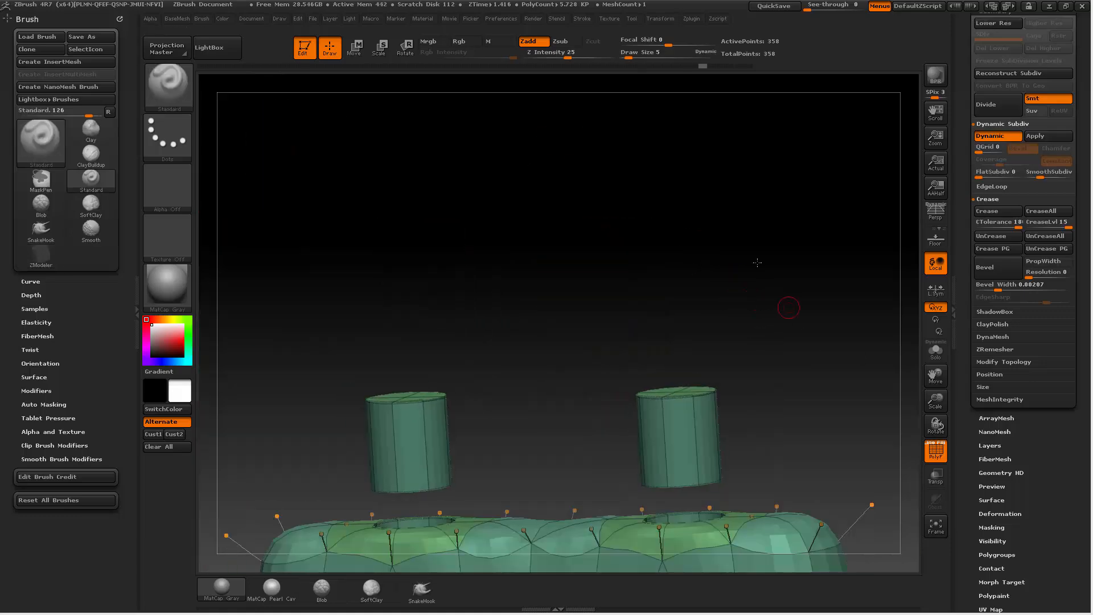
Step: Select the ZModeler brush and crease the top of the block under the two cylinders, using Crease Flat Island with Outer Targets
mouse_move(757, 263)
left_mouse_down()
mouse_move(737, 283)
mouse_move(873, 237)
mouse_move(785, 257)
left_mouse_up()
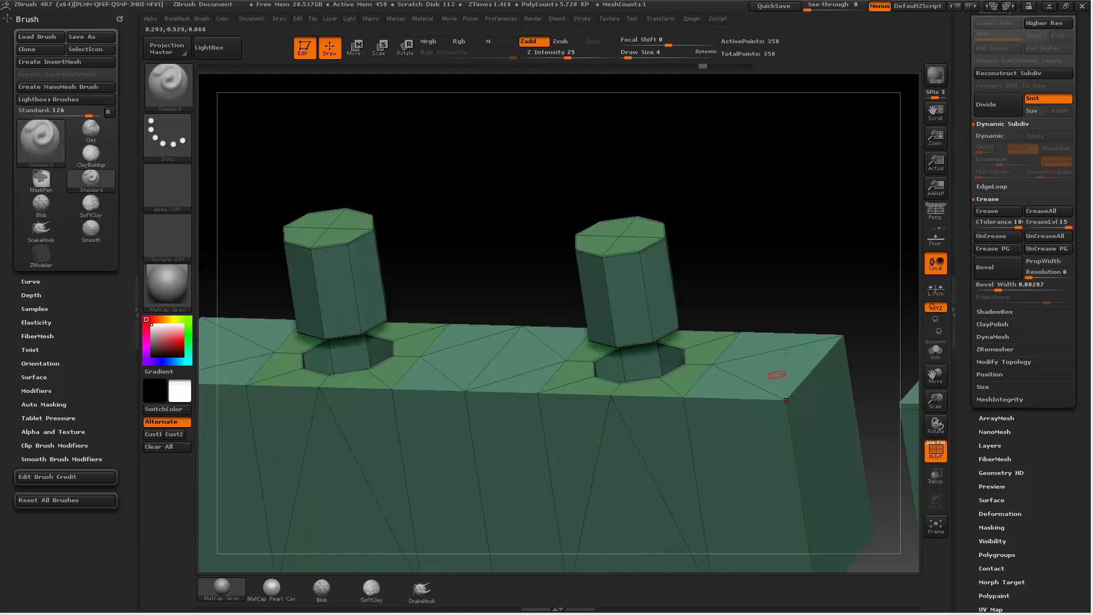
mouse_move(776, 374)
left_mouse_down()
mouse_move(788, 251)
mouse_move(667, 232)
mouse_move(706, 257)
left_mouse_up()
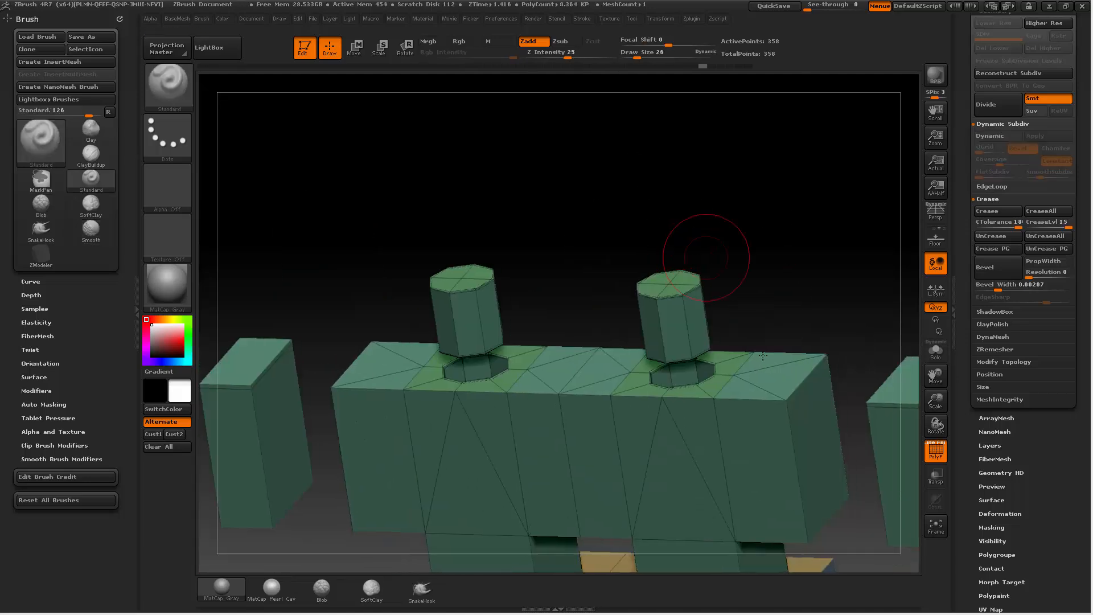
key("b")
key("z")
key("m")
key("space")
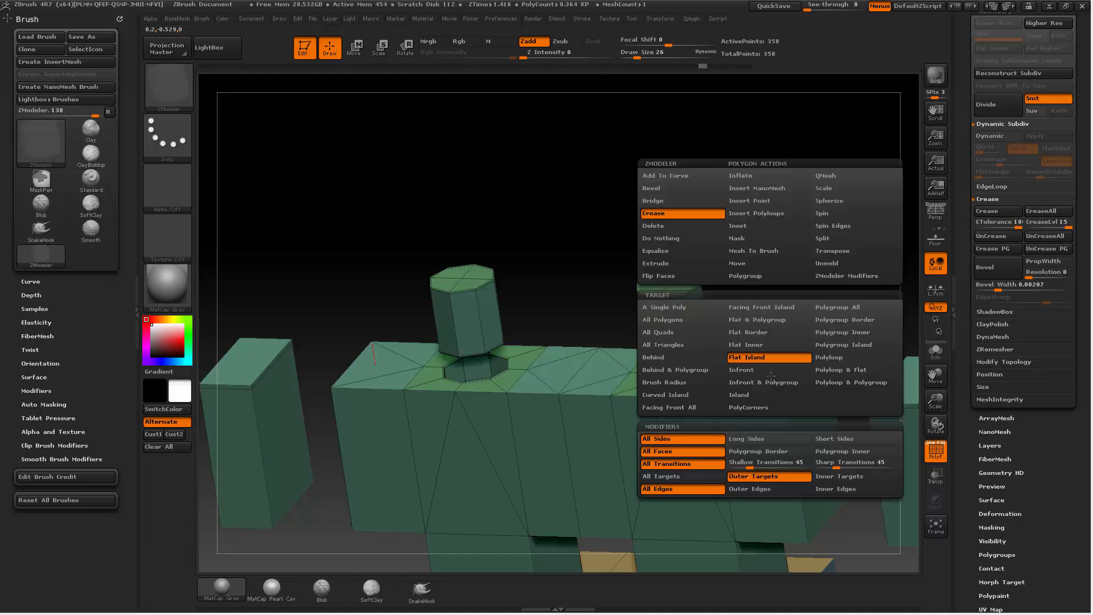
key("space")
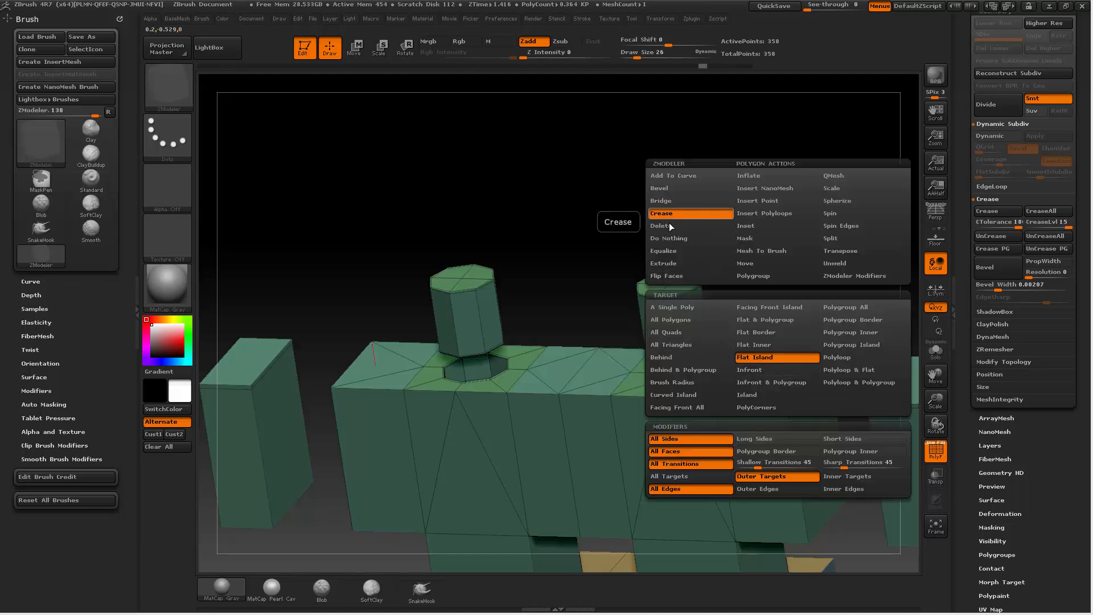
left_click(598, 368)
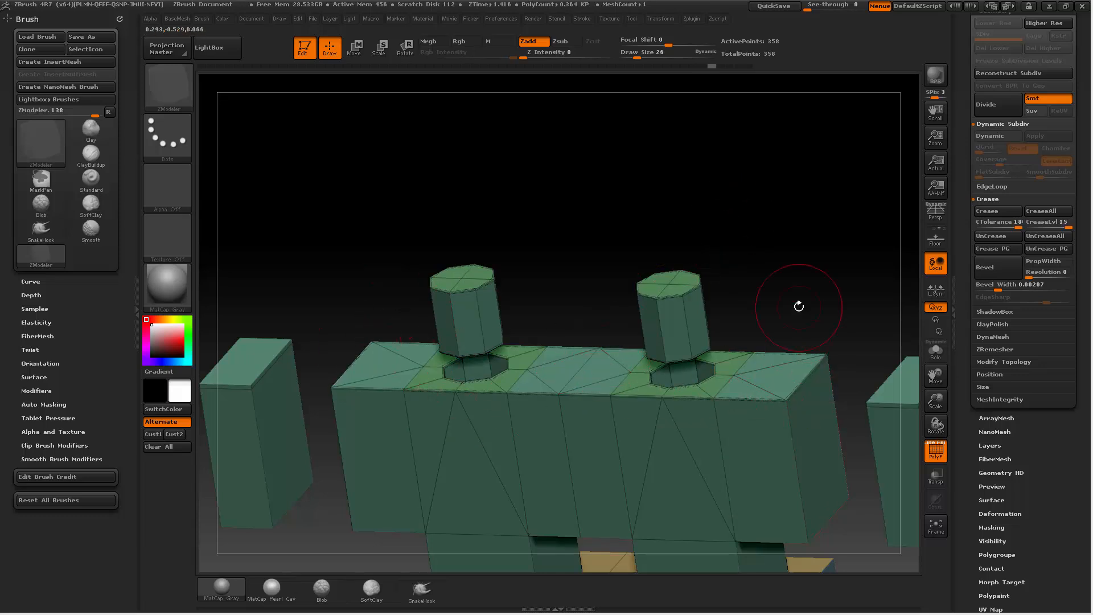
Step: Preview the creased block smoothed with and without the polyframe, and set the draw size to 9
key("d")
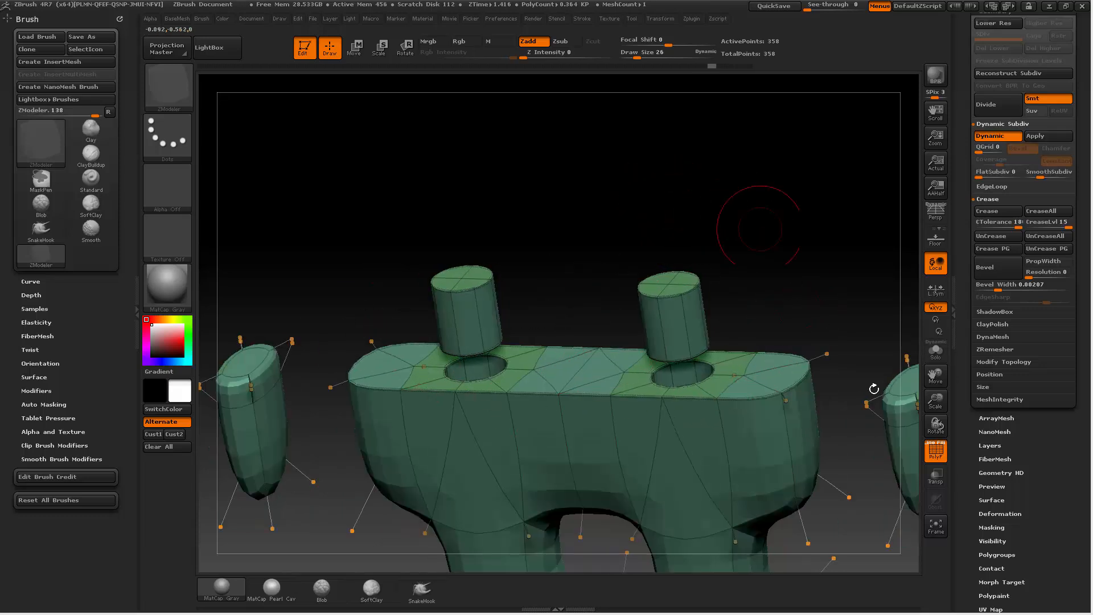
left_click(939, 452)
mouse_move(797, 274)
left_mouse_down()
mouse_move(788, 308)
mouse_move(806, 254)
mouse_move(791, 248)
left_mouse_up()
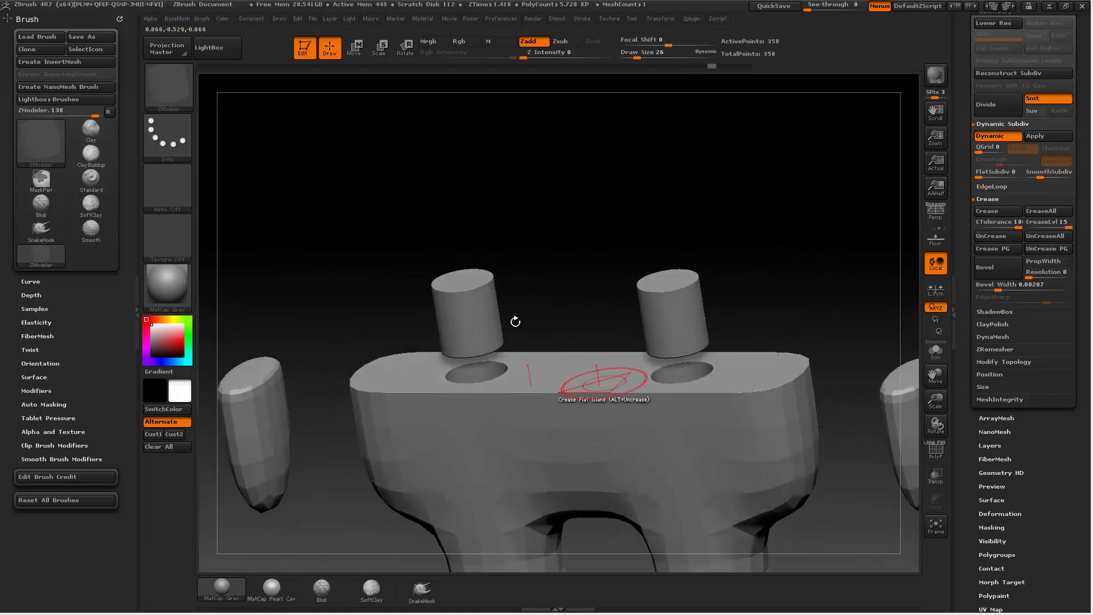
key("s")
left_click_drag(742, 188, 747, 214, "alt")
left_click(934, 453)
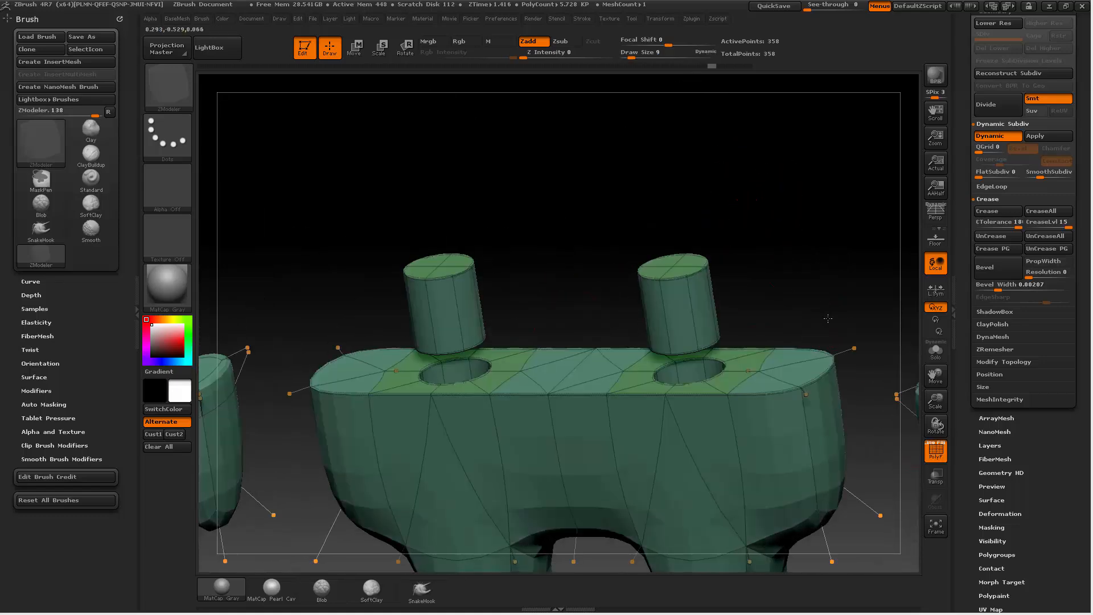
left_click_drag(828, 319, 803, 332)
left_click_drag(775, 230, 732, 171, "alt")
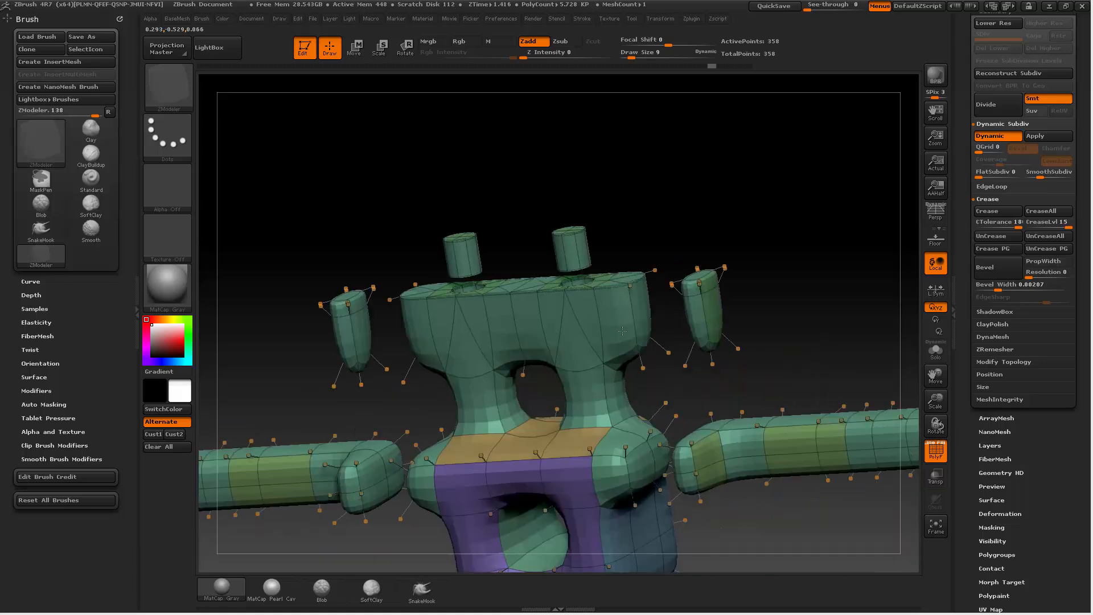
Step: Examine the smoothed creased block and turn off the Dynamic Subdiv preview
left_click_drag(698, 218, 623, 270)
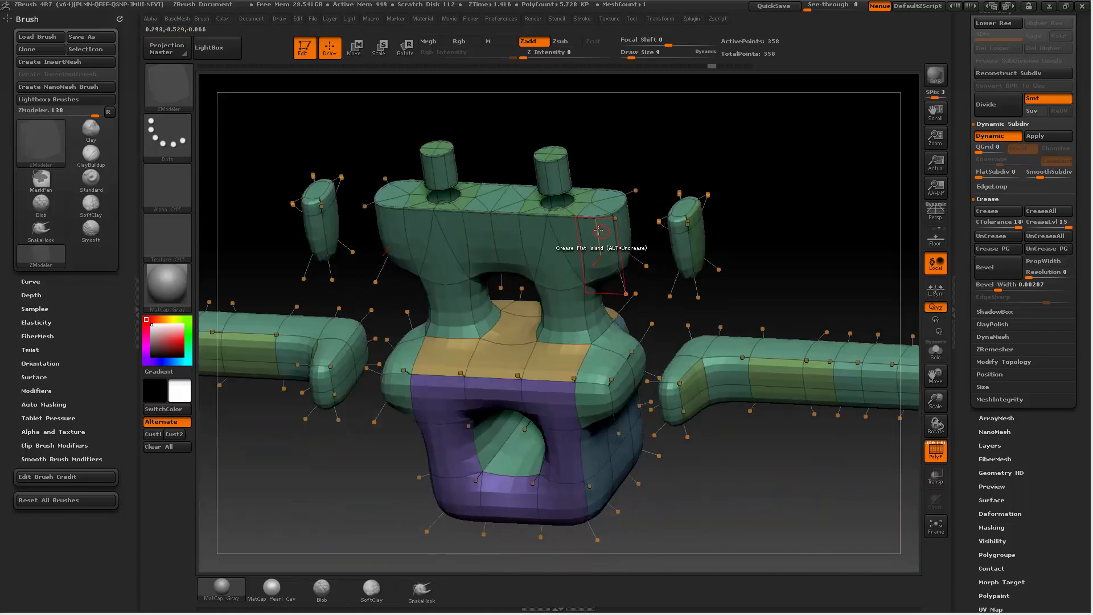
left_click_drag(650, 172, 744, 168)
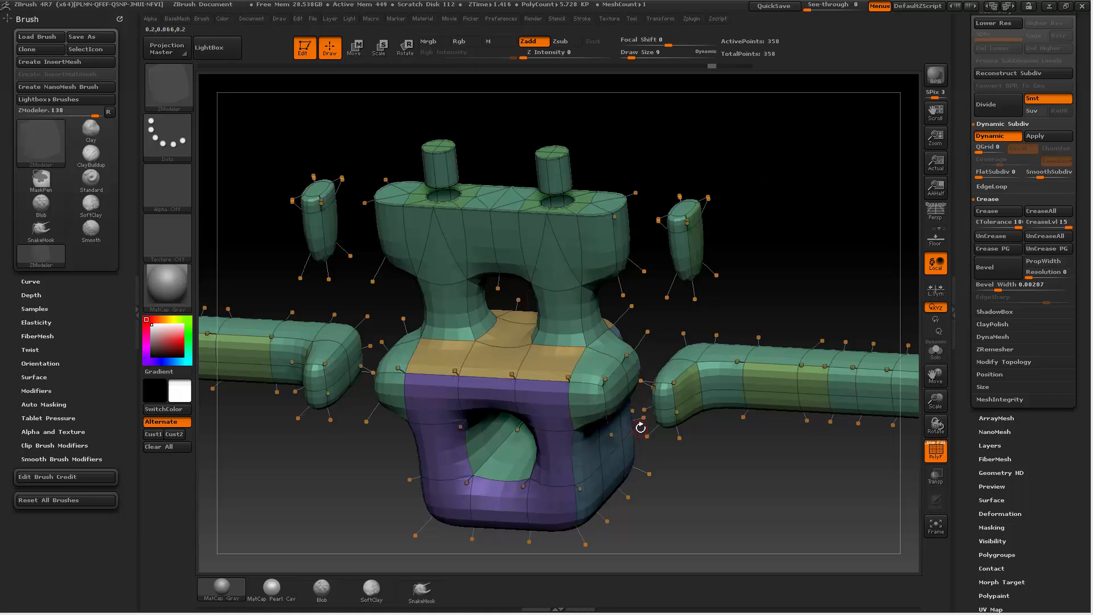
key("shift+d")
mouse_move(805, 222)
left_mouse_down()
mouse_move(824, 224)
mouse_move(797, 222)
left_mouse_up()
left_click_drag(797, 222, 664, 223, "alt")
left_click_drag(663, 223, 684, 221)
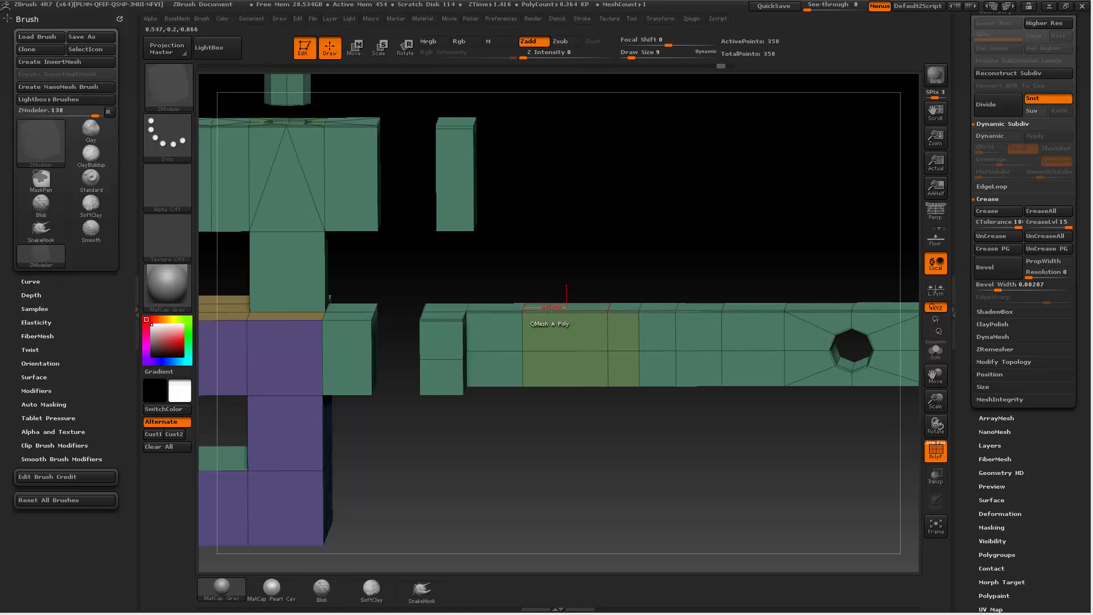
Step: Set the ZModeler edge action to Insert and add three vertical and two horizontal edge loops through the side arm's olive section
key("space")
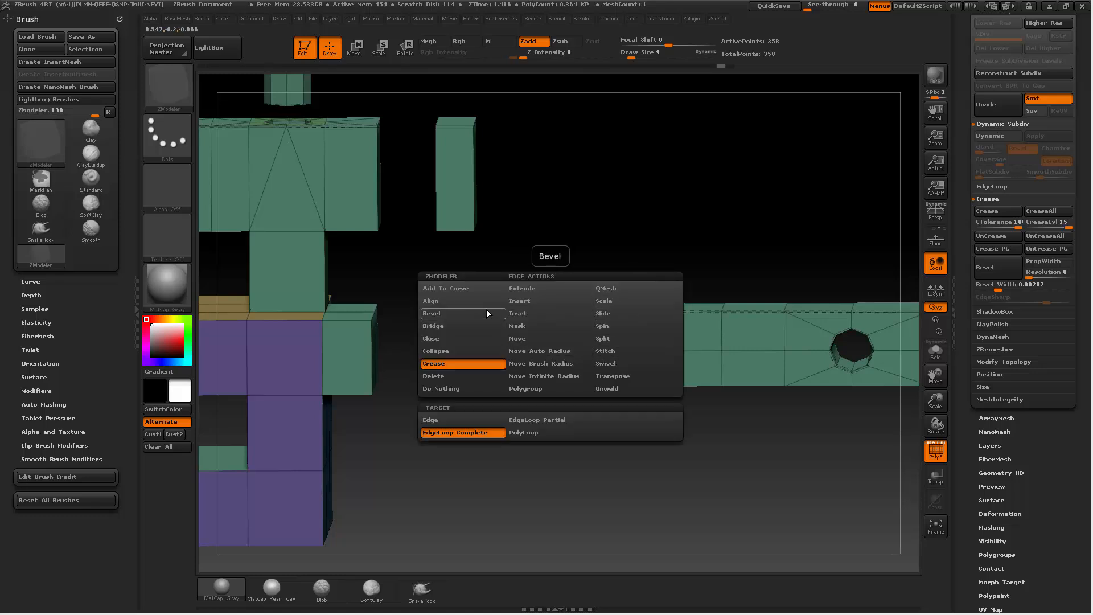
left_click(541, 303)
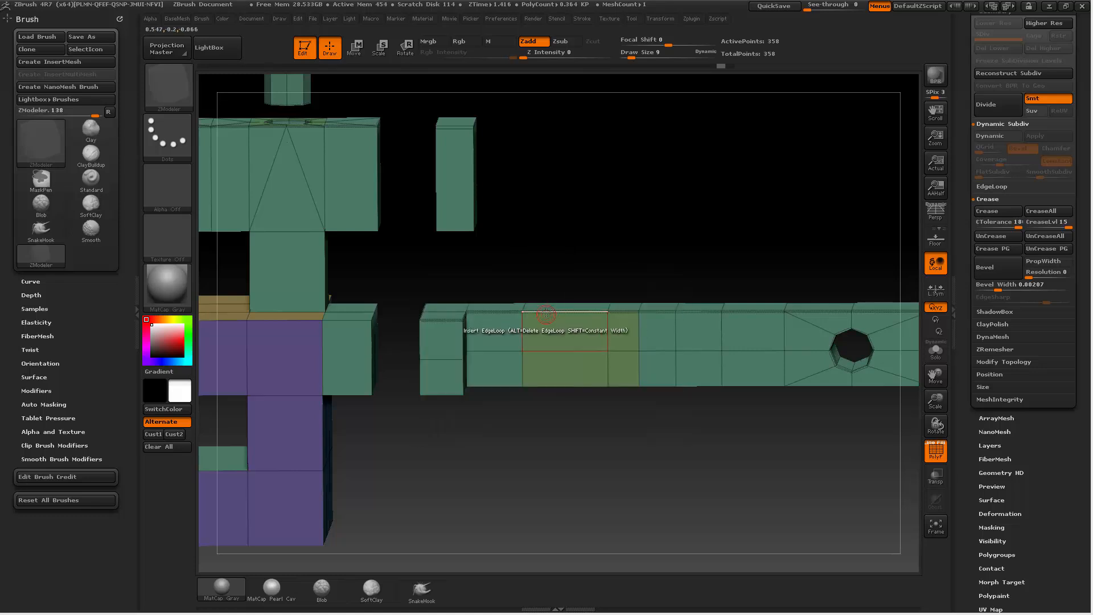
left_click_drag(541, 312, 537, 312)
left_click(594, 313)
left_click(568, 315)
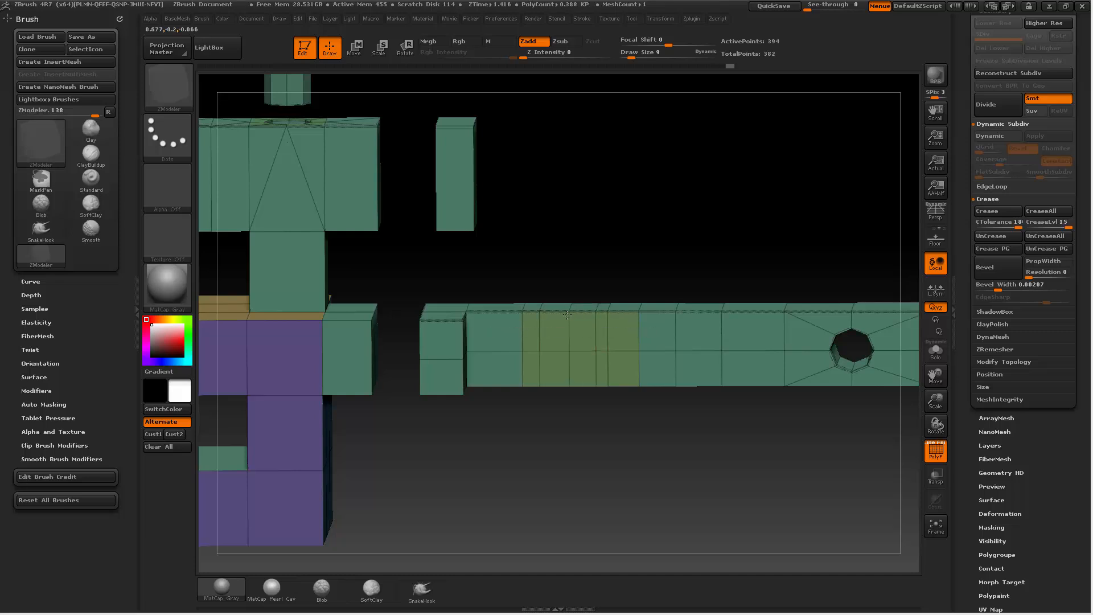
left_click(609, 333)
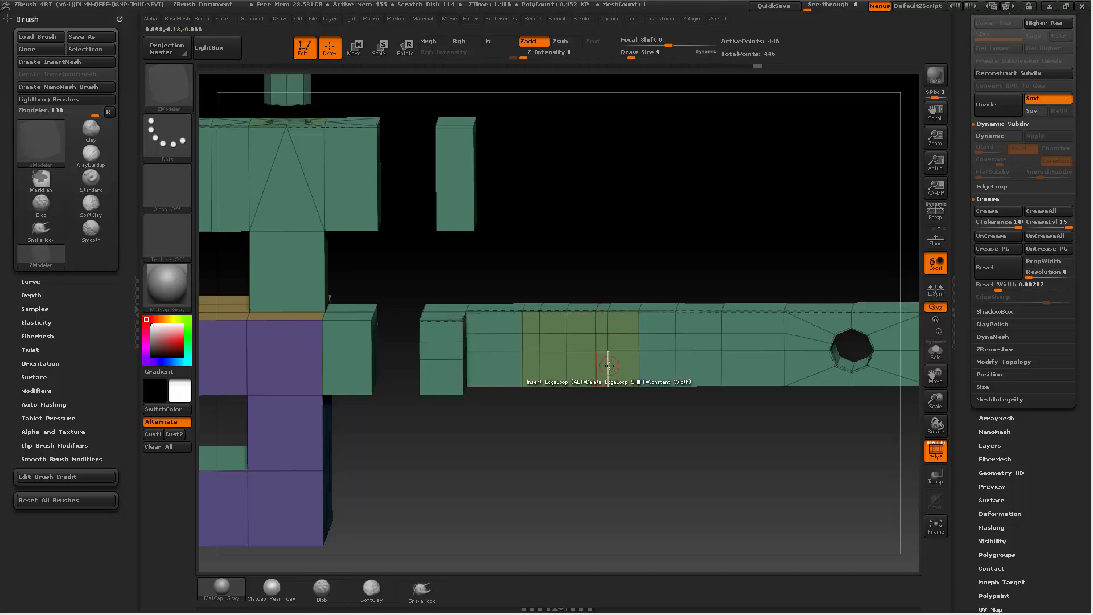
left_click(607, 368)
Step: Cut a square hole through the arm's olive section using QMesh on A Single Poly
left_click_drag(611, 473, 611, 471, "alt")
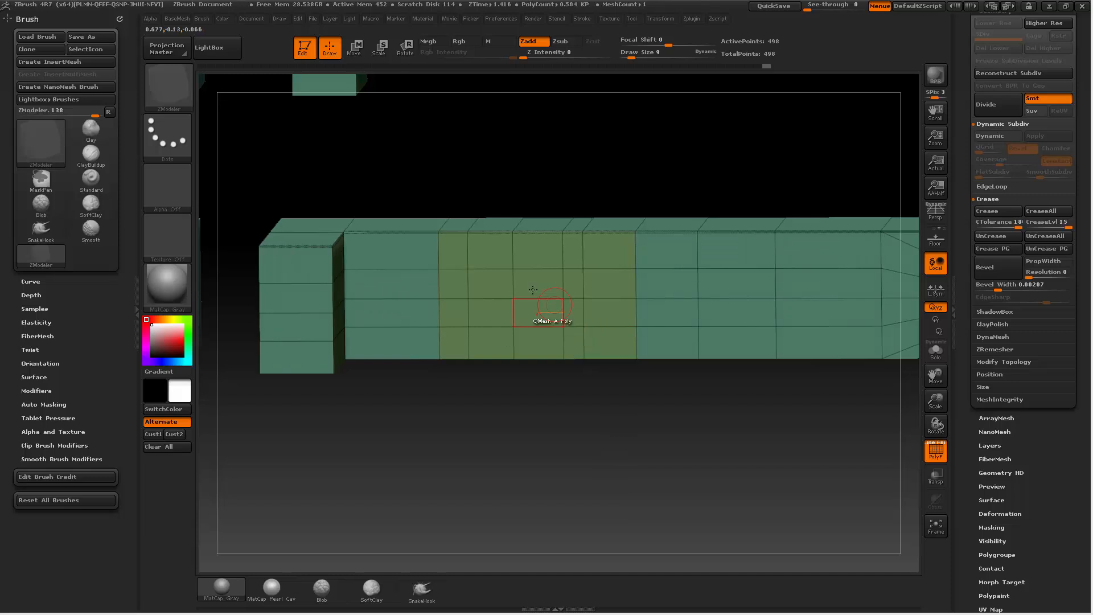
key("space")
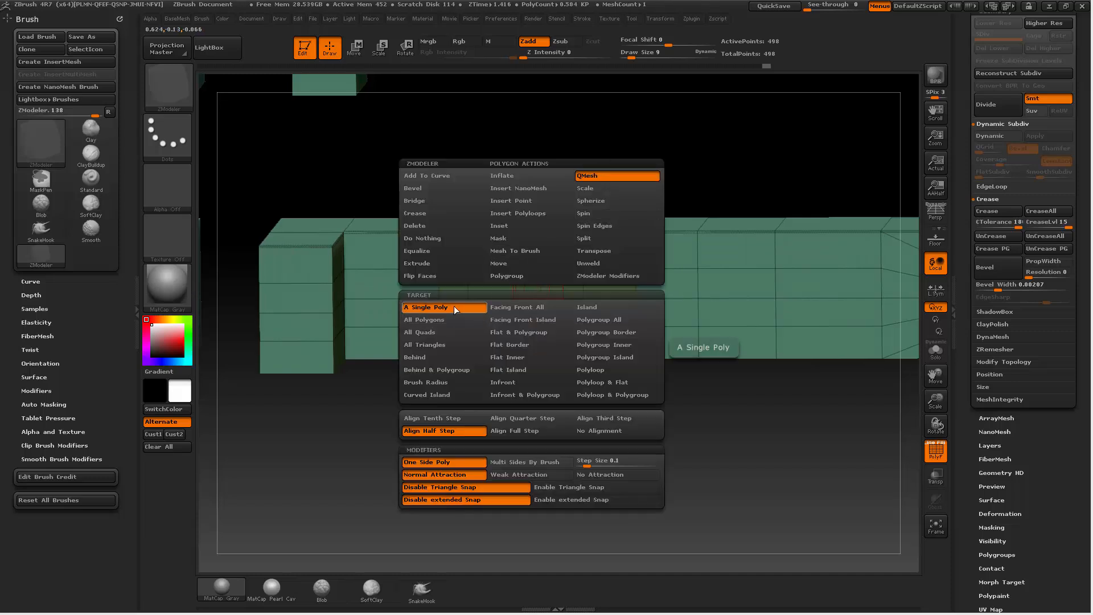
left_click_drag(585, 371, 572, 403)
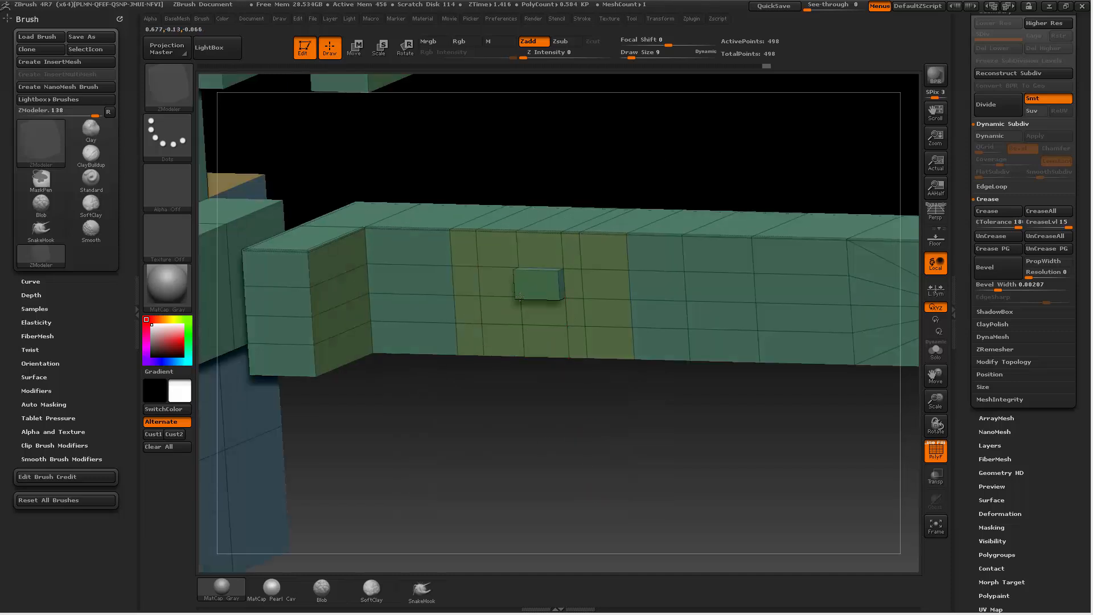
left_click_drag(520, 296, 676, 241)
left_click_drag(627, 419, 585, 472)
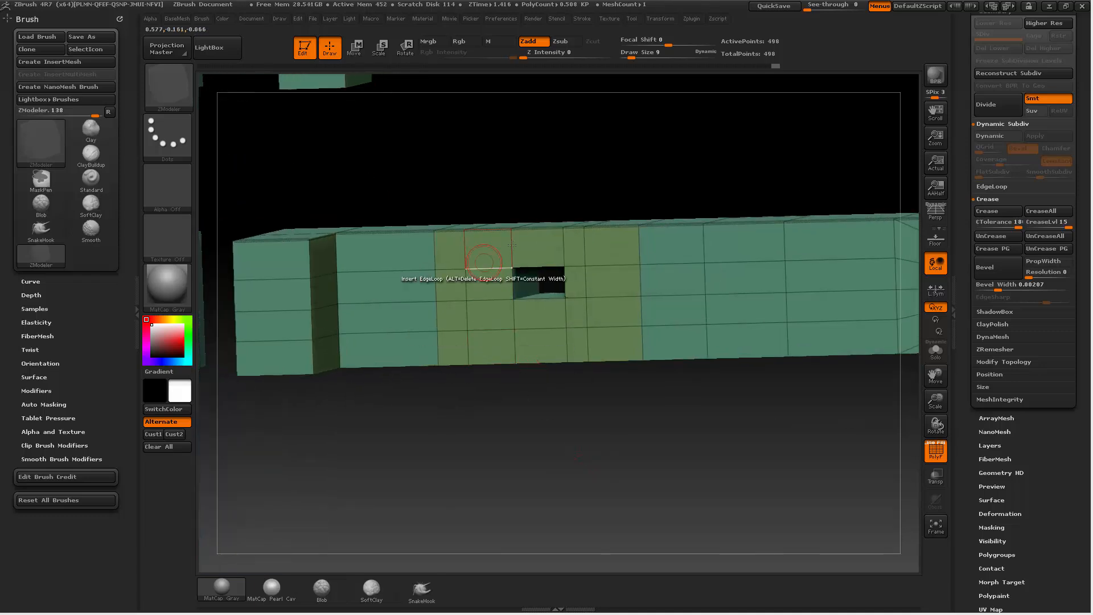
Step: Mark the polys framing the square hole and extrude them outward from the arm with QMesh
left_click_drag(583, 419, 576, 435)
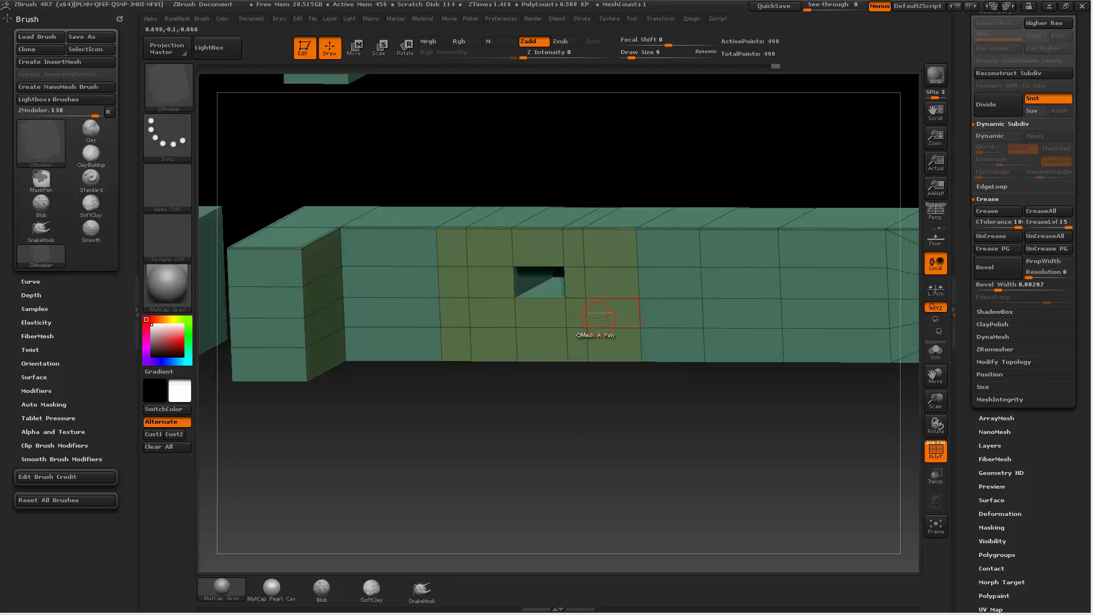
left_click_drag(596, 429, 585, 431)
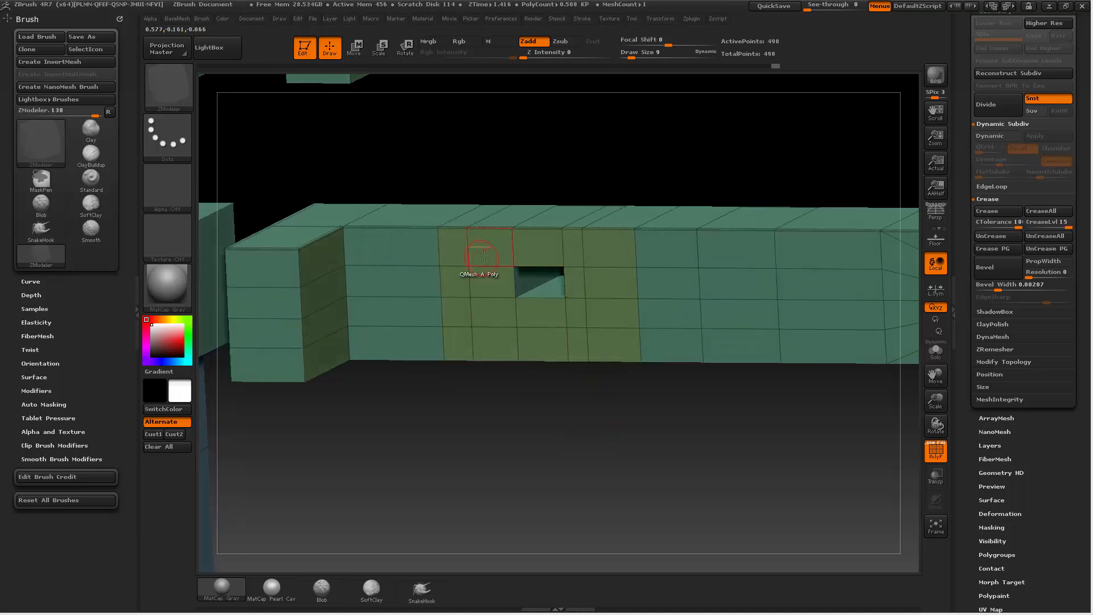
mouse_move(490, 249)
left_mouse_down()
mouse_move(493, 342)
mouse_move(612, 319)
mouse_move(542, 251)
left_mouse_up()
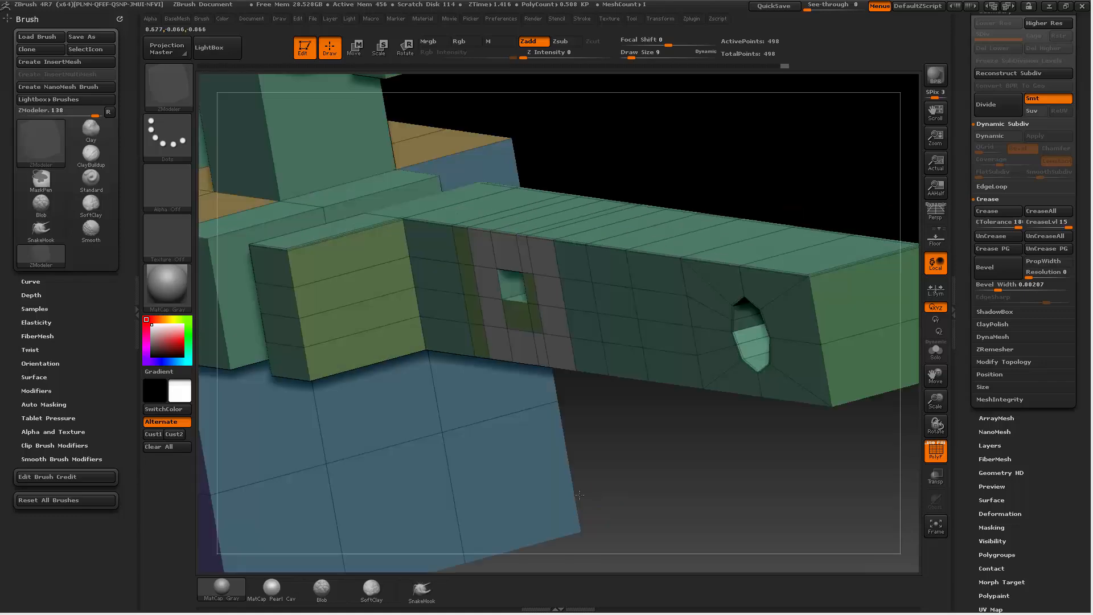
left_click_drag(586, 507, 547, 437)
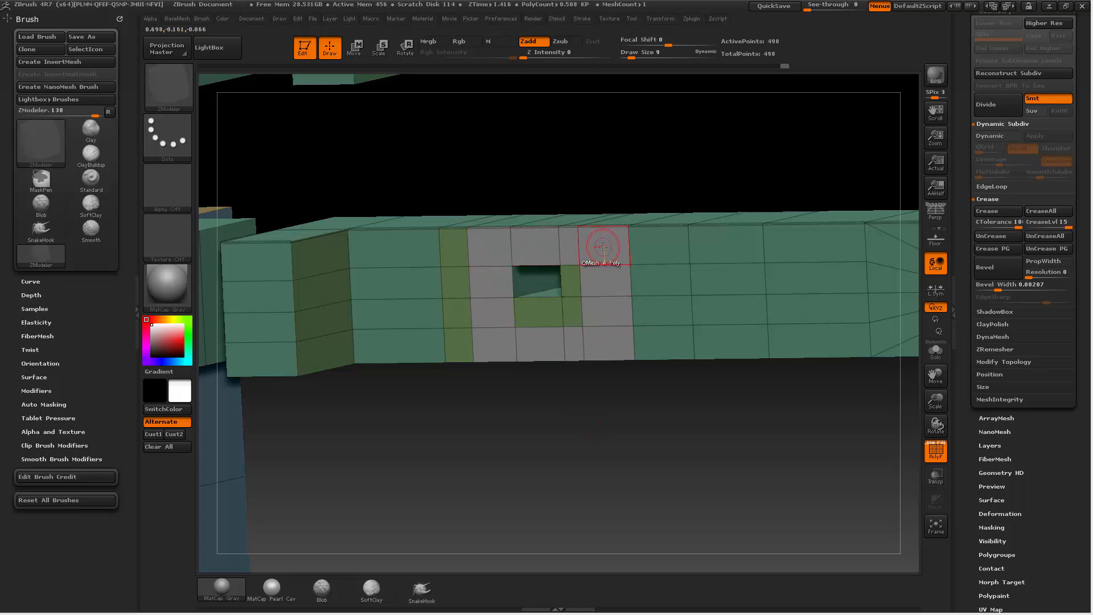
key("space")
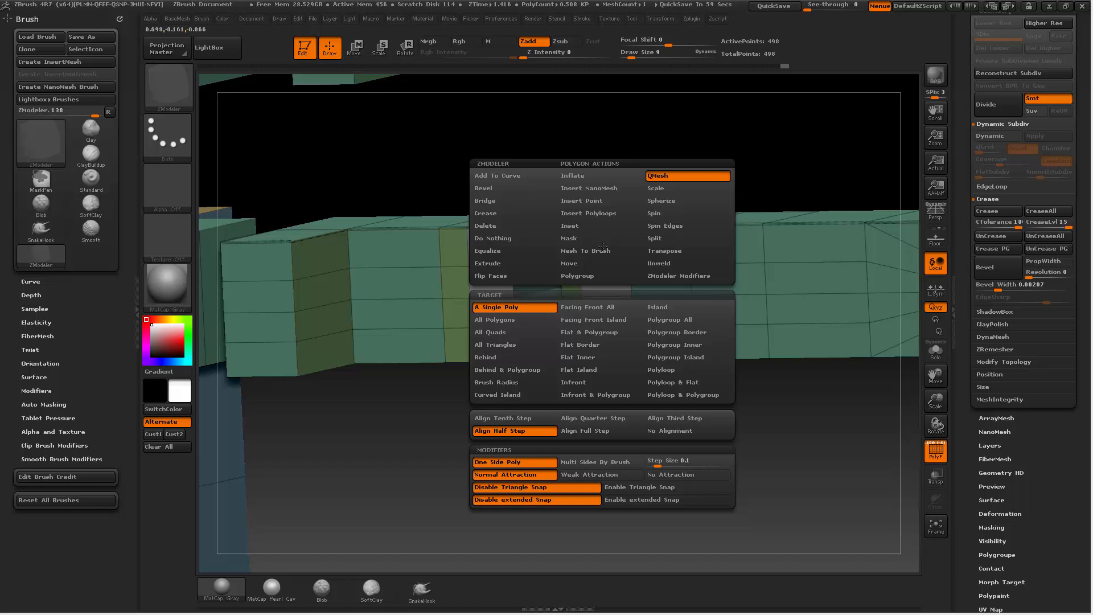
left_click_drag(606, 246, 540, 277)
left_click_drag(562, 454, 498, 295)
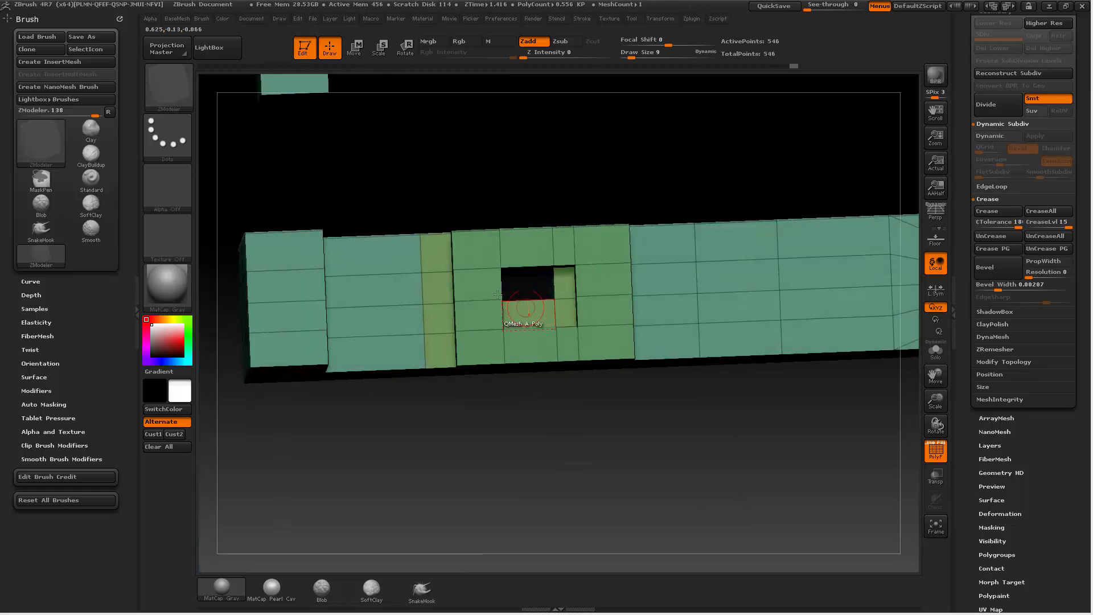
left_click_drag(569, 388, 600, 408)
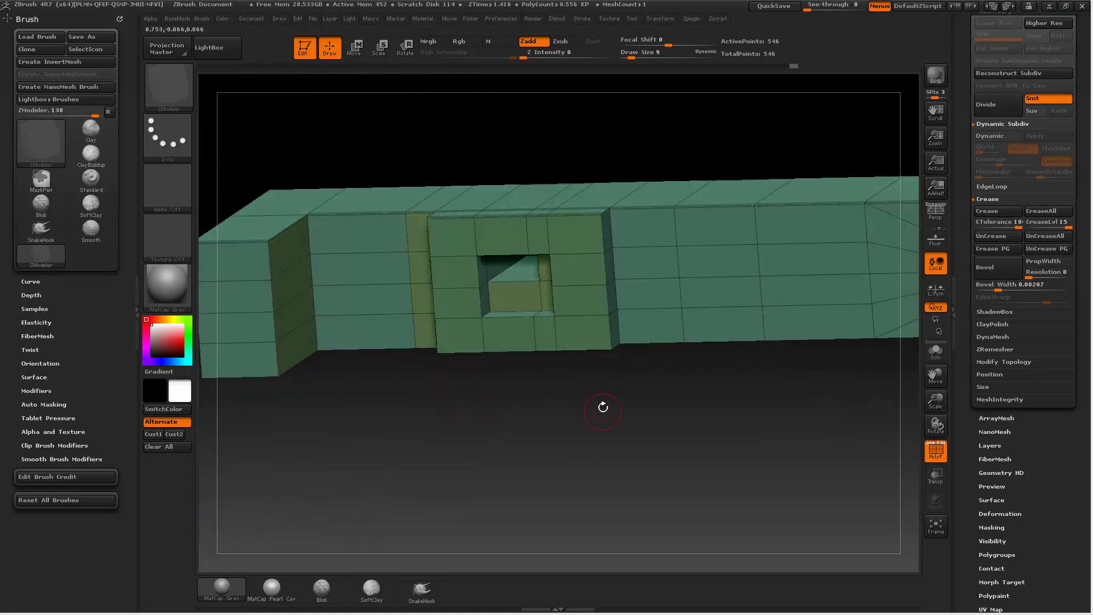
Step: Extrude the polys on both sides of the square hole with QMesh, and extrude their upper halves further
left_click_drag(460, 345, 471, 275)
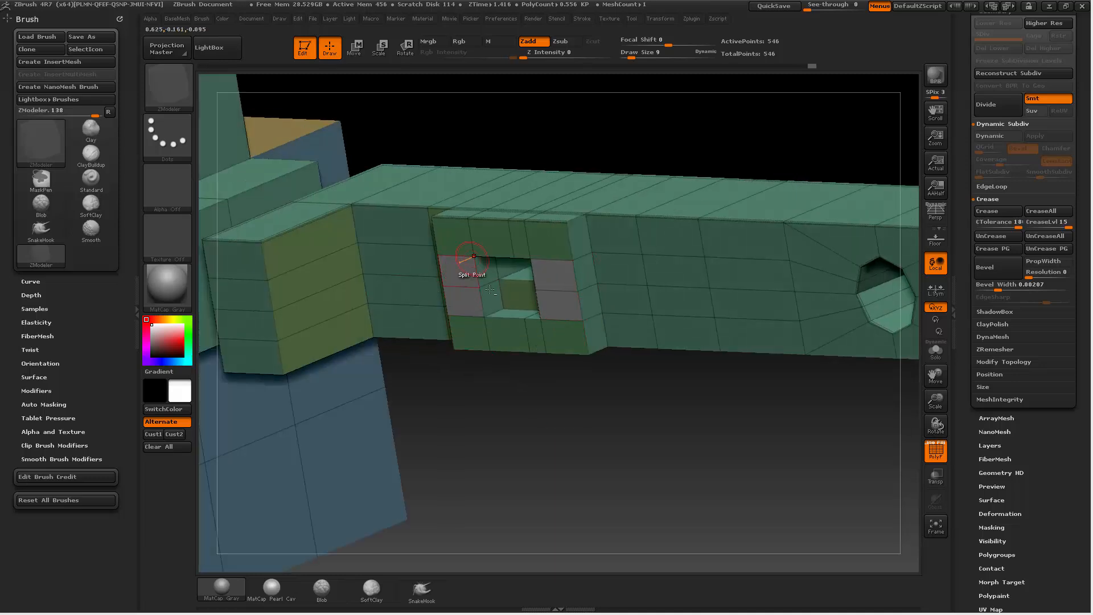
left_click_drag(505, 410, 502, 392)
left_click_drag(459, 293, 475, 345)
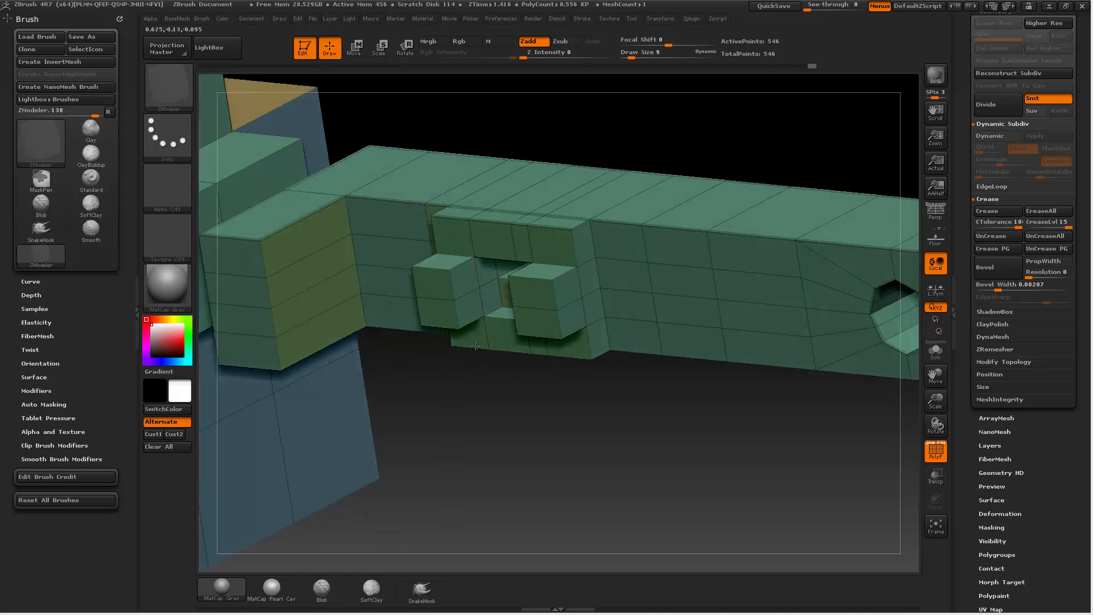
left_click(536, 298, "alt")
left_click(442, 289, "alt")
left_click_drag(443, 293, 439, 320)
left_click_drag(464, 418, 495, 421)
left_click_drag(598, 459, 649, 442)
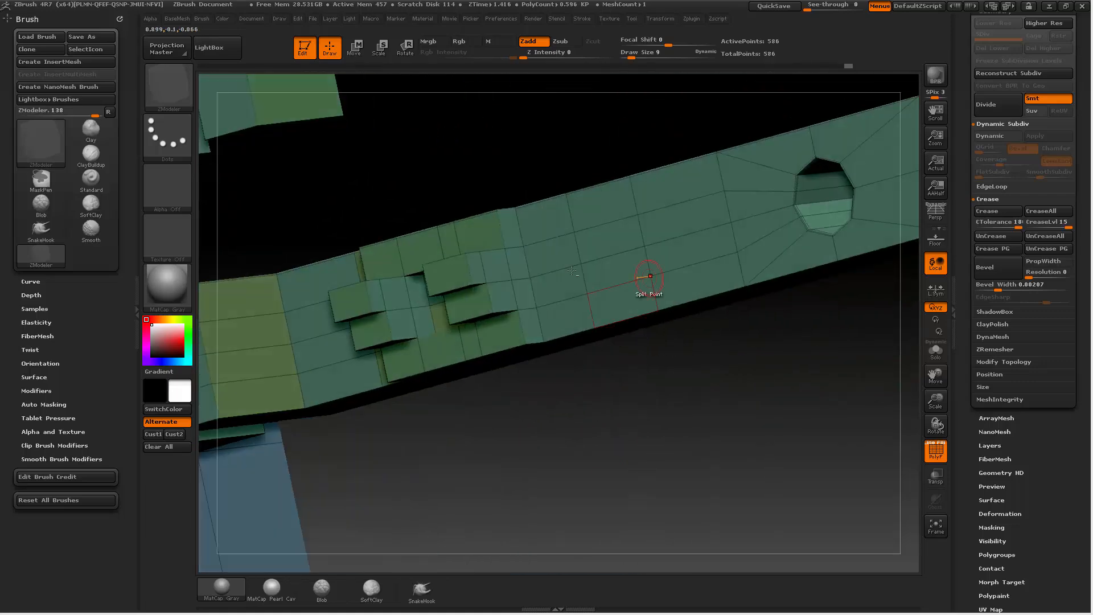
Step: Try extruding several marked polys between the raised frame and the arm's round hole with QMesh
left_click(551, 257, "alt")
left_click(614, 269, "alt")
left_click(681, 221, "alt")
left_click_drag(702, 392, 664, 421)
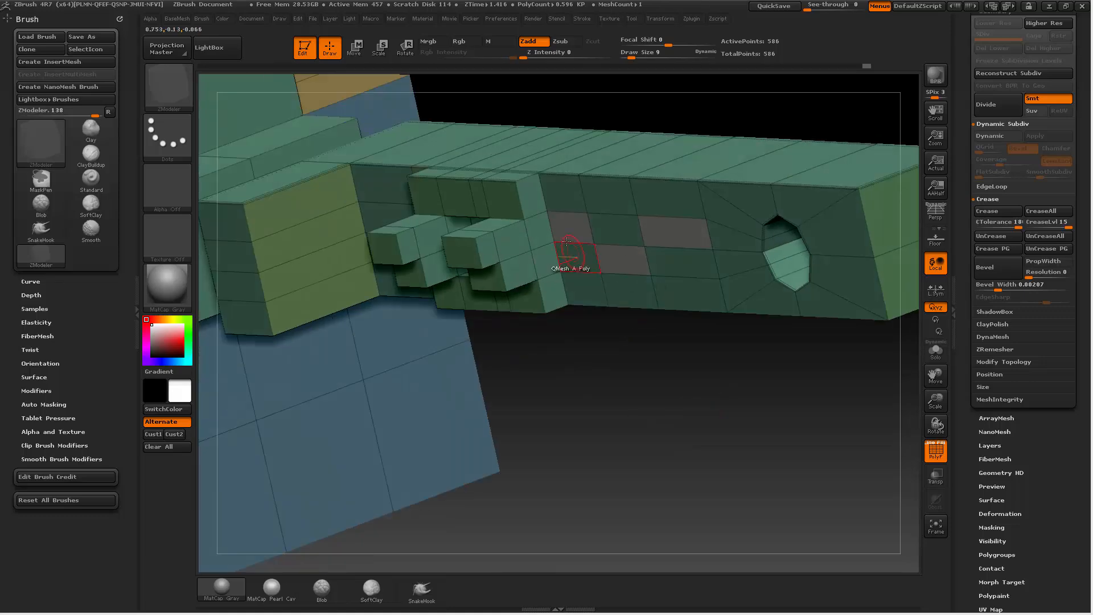
left_click_drag(567, 242, 535, 280)
Step: Undo the extrusion and the marking of the polys beside the raised frame
left_click_drag(576, 361, 648, 381)
key("ctrl+z")
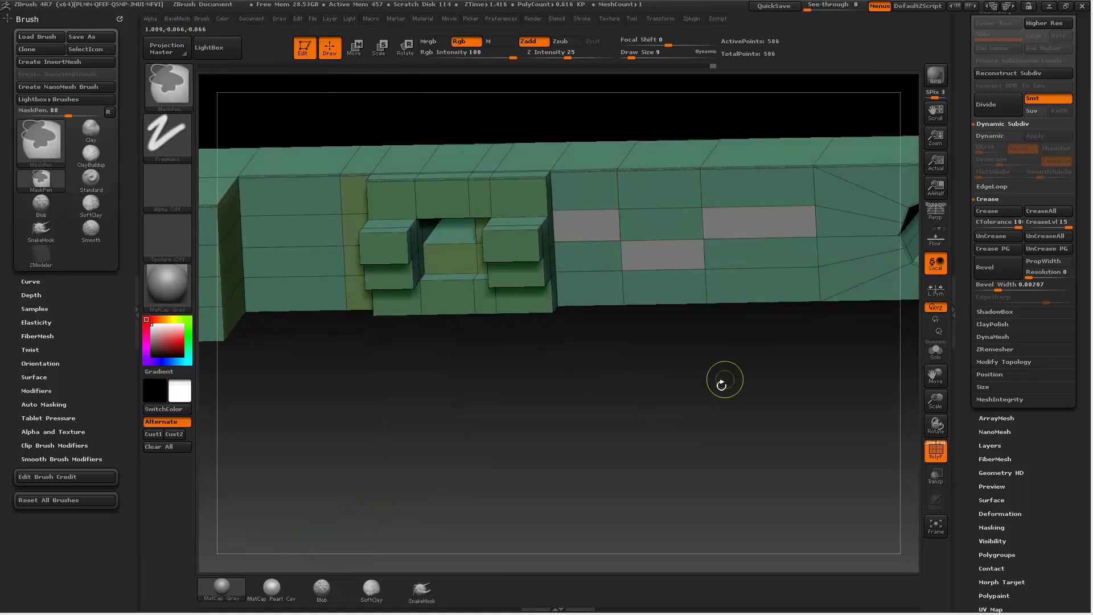
key("ctrl+z")
mouse_move(727, 384)
left_mouse_down()
mouse_move(586, 402)
mouse_move(712, 330)
mouse_move(551, 241)
mouse_move(820, 279)
mouse_move(781, 279)
mouse_move(743, 236)
mouse_move(694, 228)
left_mouse_up()
key("ctrl+z")
key("ctrl+z")
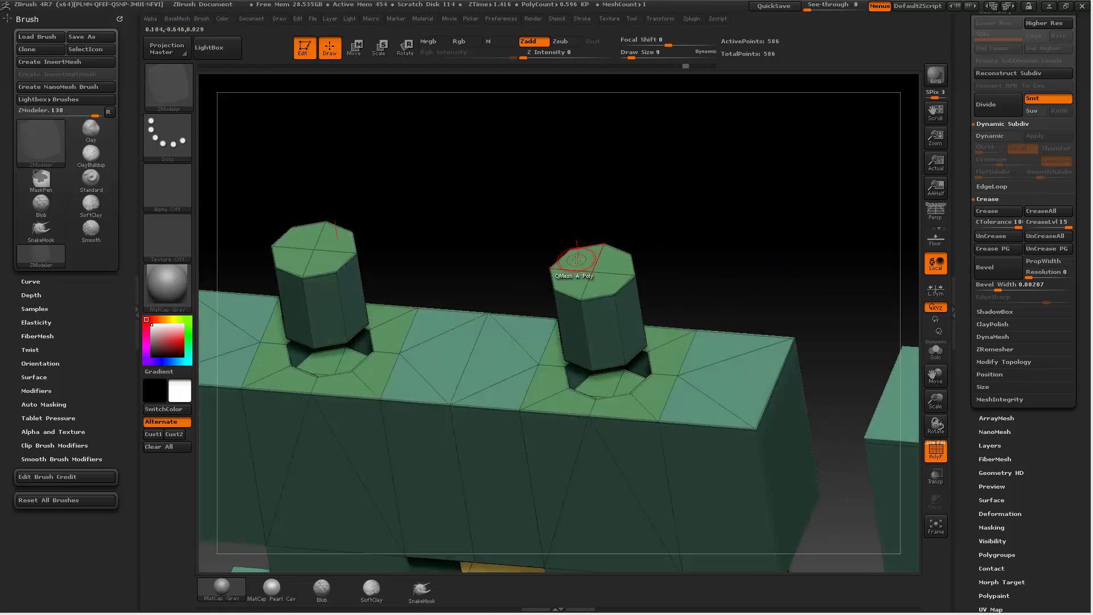
Step: Set the ZModeler polygon action to Delete with the Polygroup Island target and remove the cylinders' top caps
key("space")
left_click(473, 226)
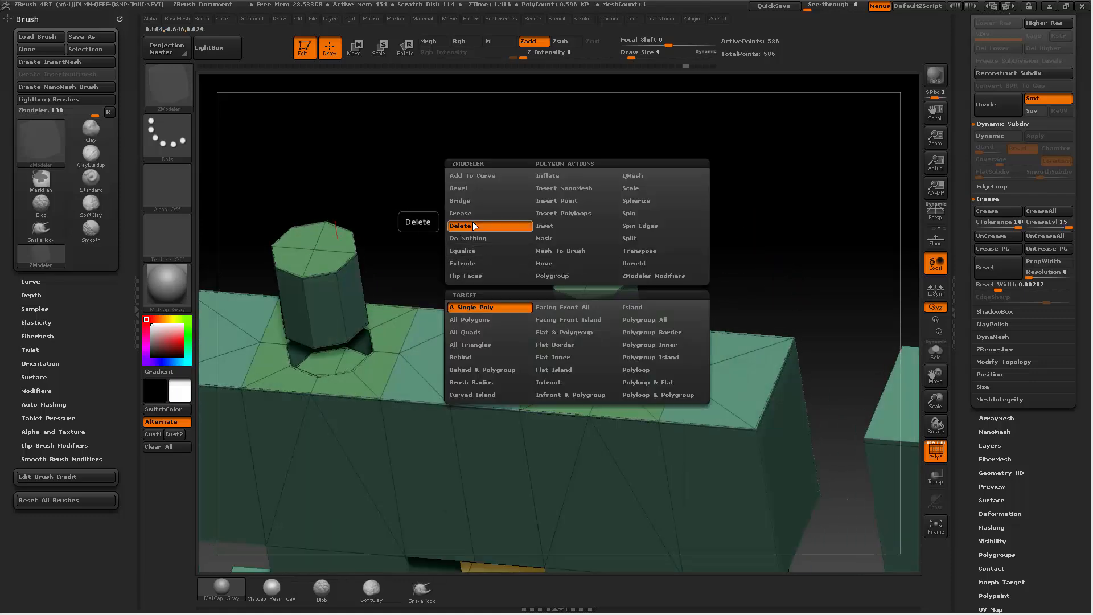
left_click(482, 309)
left_click_drag(719, 220, 878, 240, "alt")
key("space")
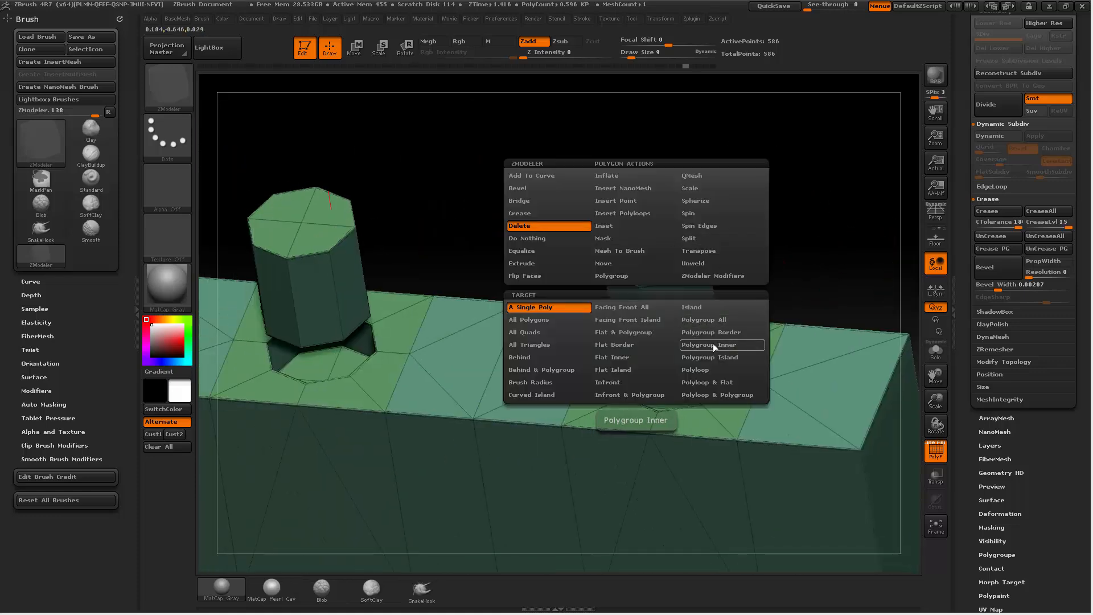
left_click(709, 357)
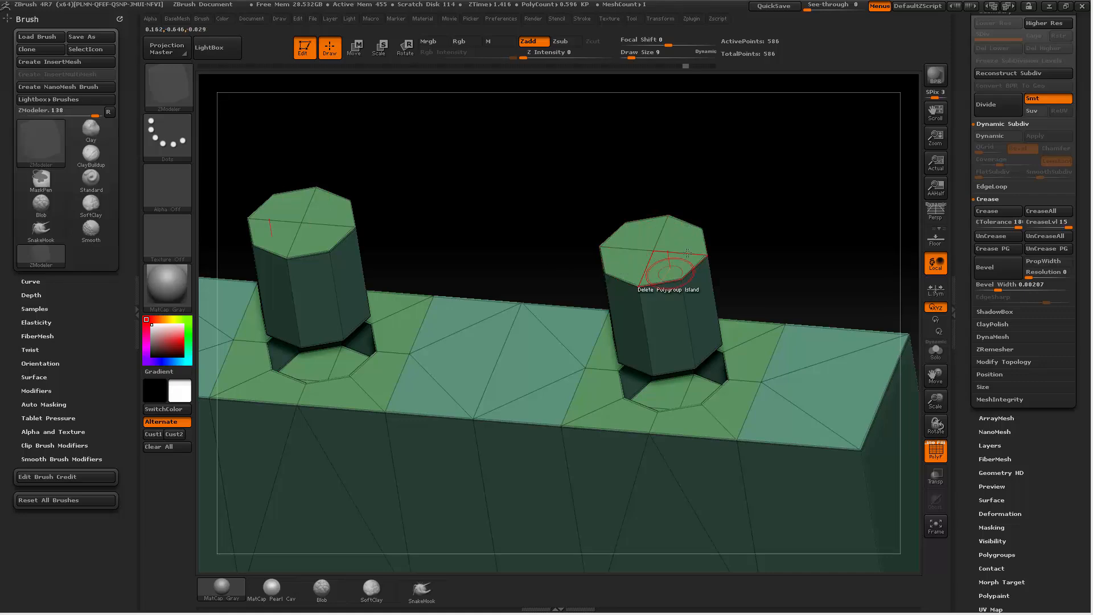
left_click(644, 231)
Step: Turn on Double in the Display Properties to show both sides of the mesh's polygons
mouse_move(808, 232)
left_mouse_down()
mouse_move(809, 353)
mouse_move(807, 230)
left_mouse_up()
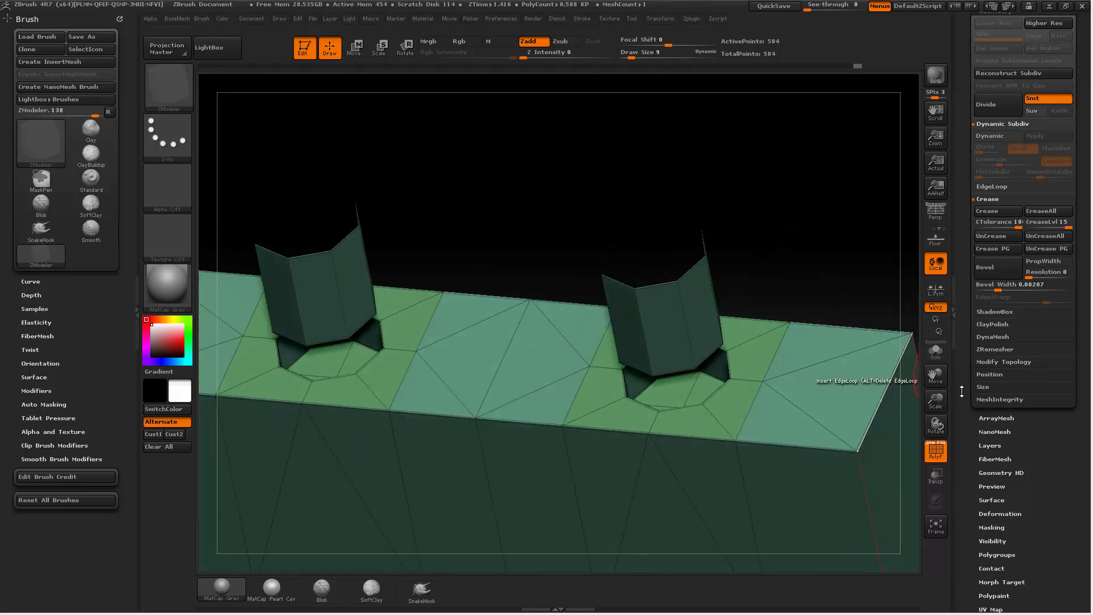
left_click_drag(962, 373, 980, 272)
left_click(994, 301, "shift")
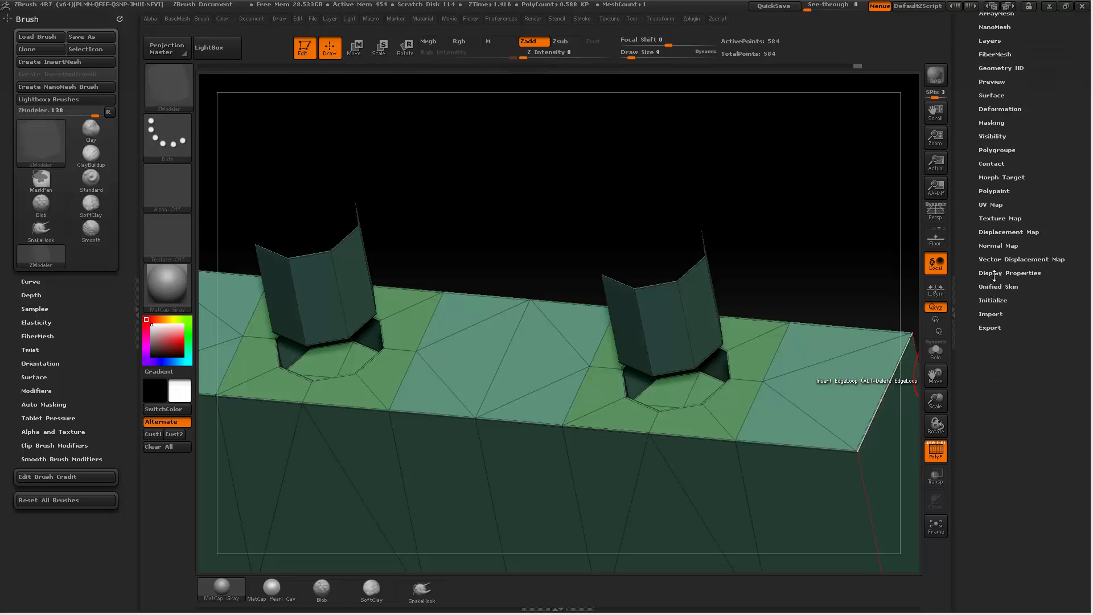
left_click(993, 273)
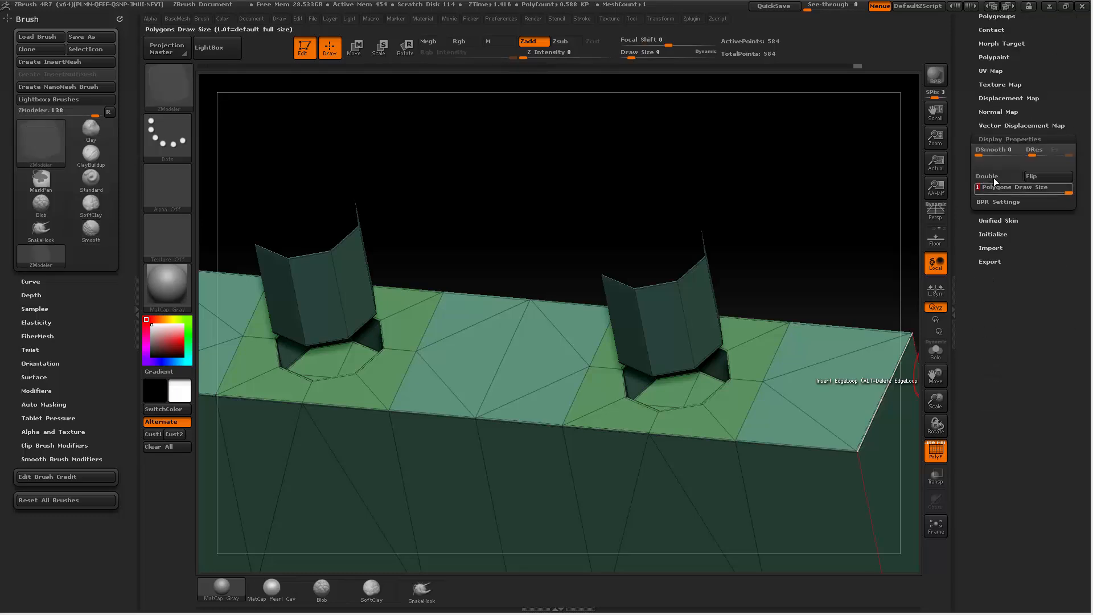
left_click(995, 178)
left_click_drag(785, 235, 688, 243)
Step: Close the open cylinder tops with rounded domes using the ZModeler edge action Close with the Convex Hole target
key("space")
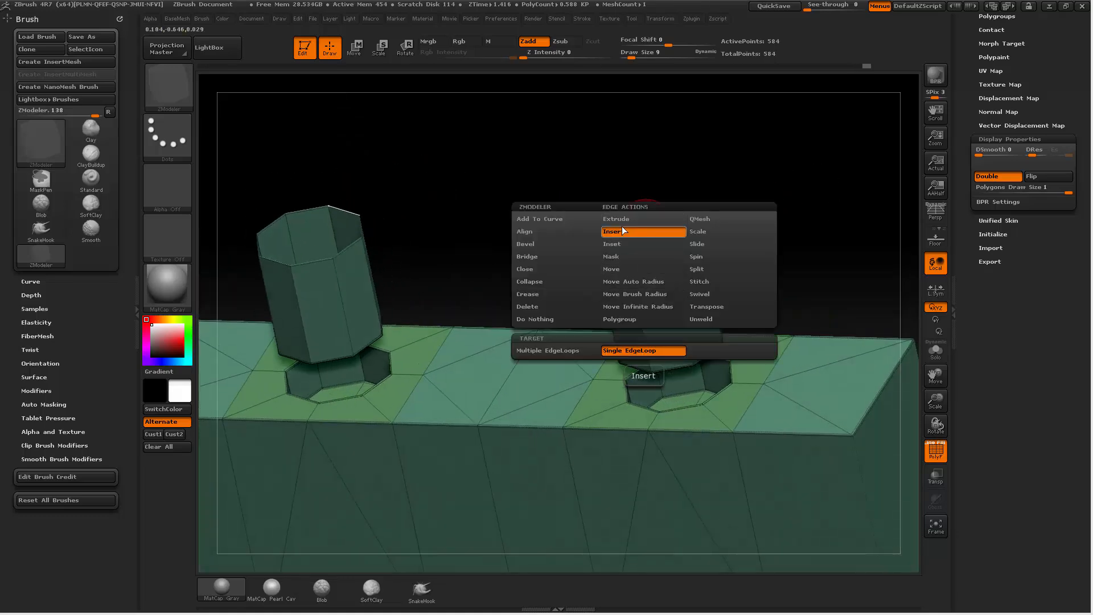
left_click(547, 270)
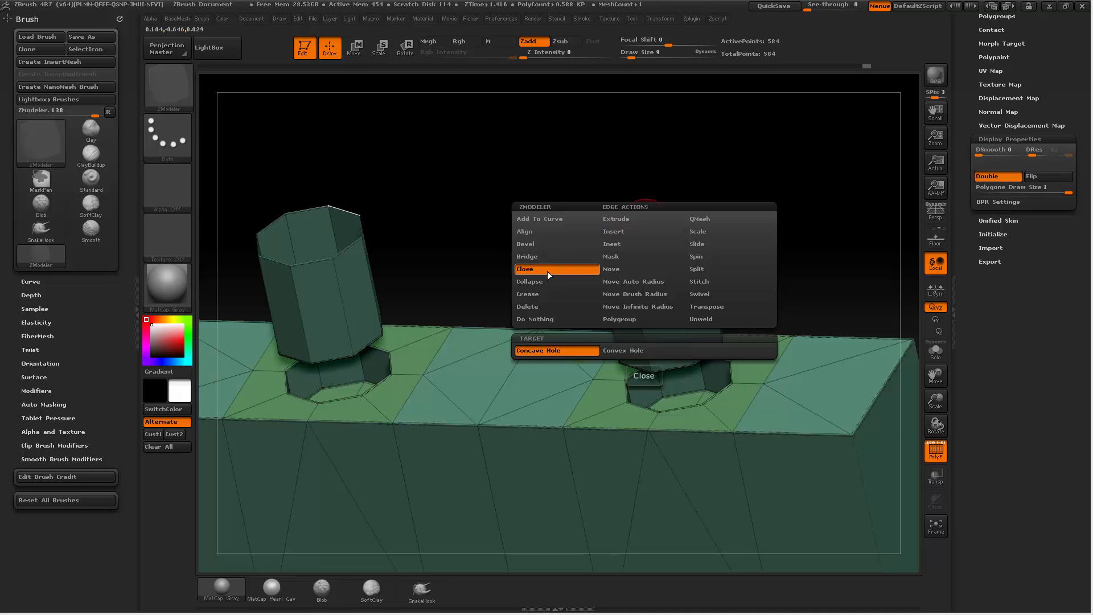
left_click(618, 351)
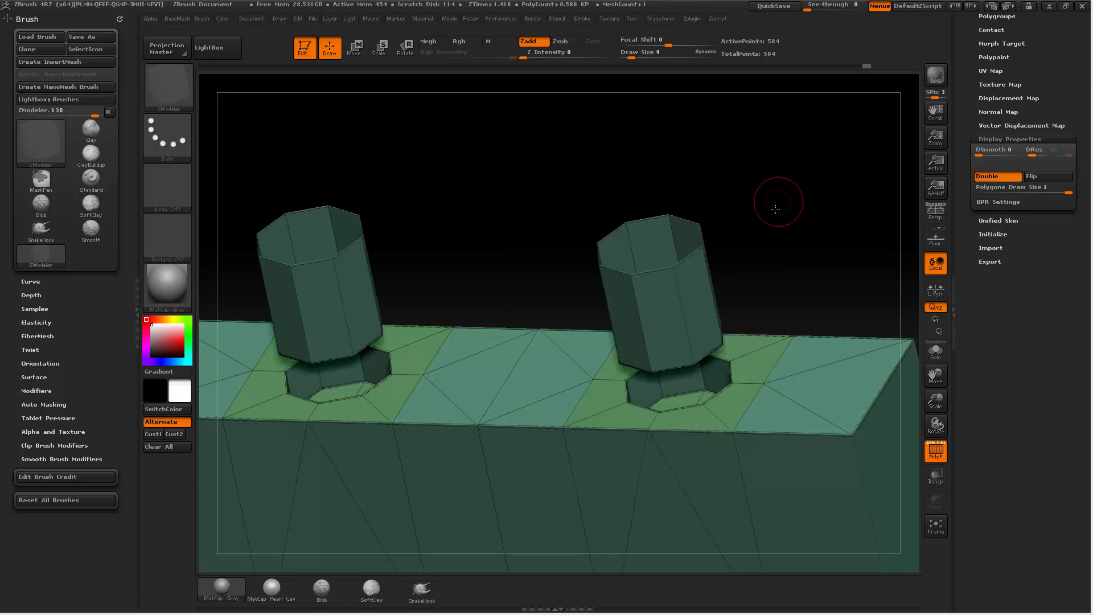
mouse_move(775, 209)
left_mouse_down()
mouse_move(701, 225)
mouse_move(820, 219)
mouse_move(740, 231)
mouse_move(792, 229)
mouse_move(780, 234)
mouse_move(788, 176)
mouse_move(757, 187)
mouse_move(781, 191)
mouse_move(778, 204)
mouse_move(759, 198)
mouse_move(778, 208)
mouse_move(774, 193)
mouse_move(756, 191)
mouse_move(769, 193)
left_mouse_up()
left_click(677, 221)
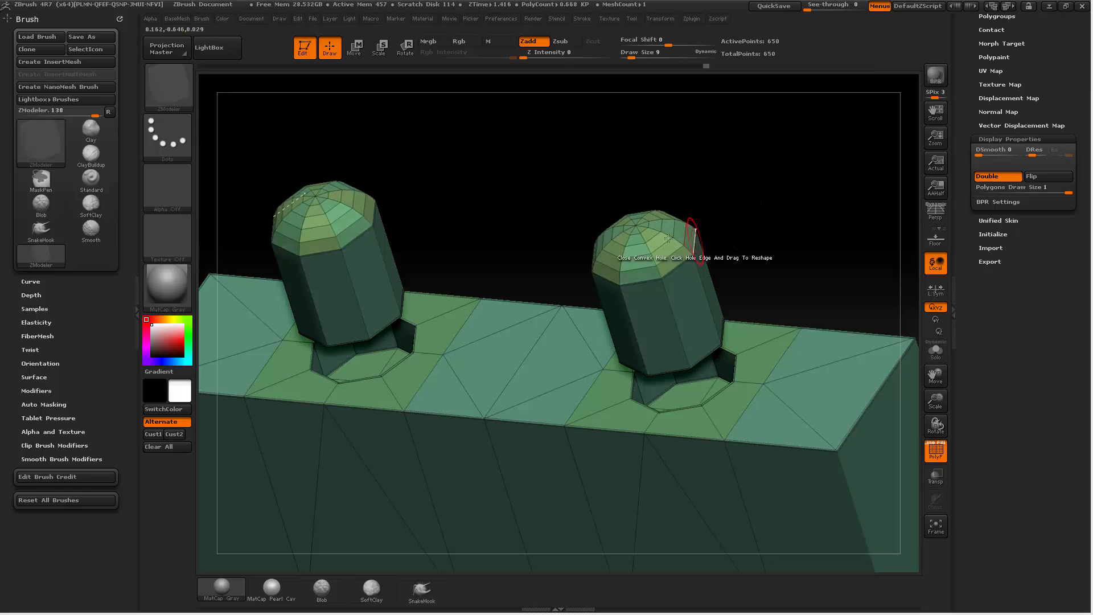
key("space")
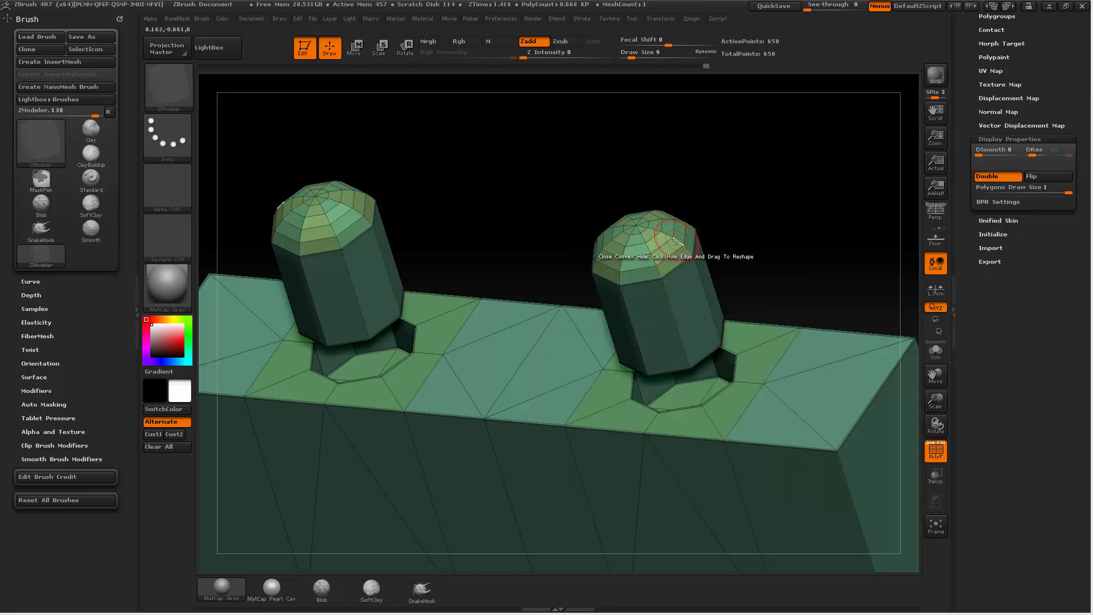
Step: Preview the domed cylinders with Dynamic Subdiv smoothing, with and without the polyframe, and return to the low-resolution mesh
key("space")
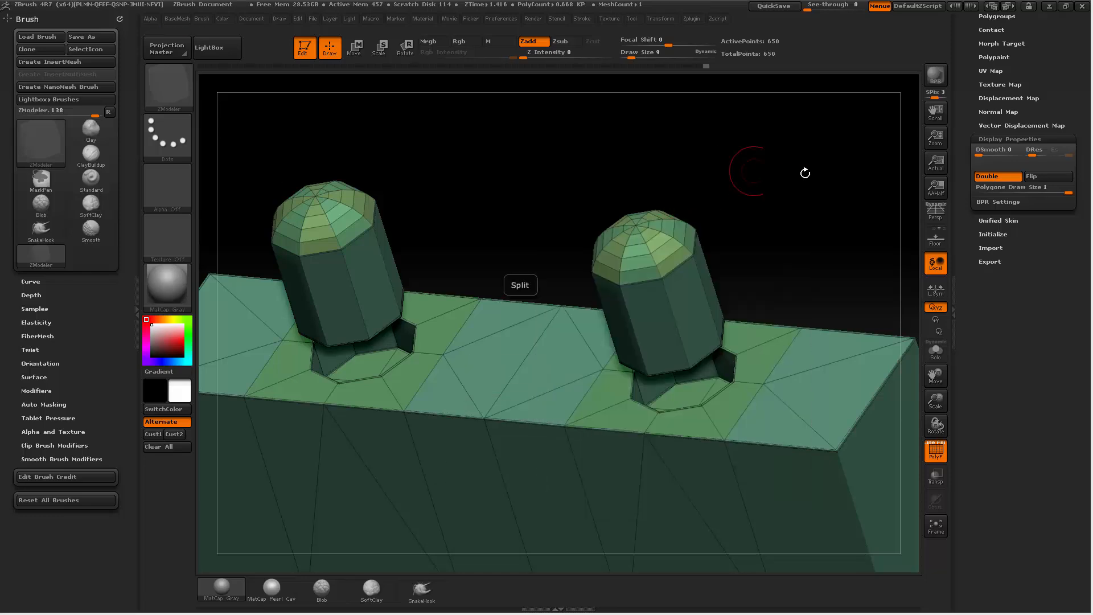
left_click_drag(744, 171, 770, 175)
key("d")
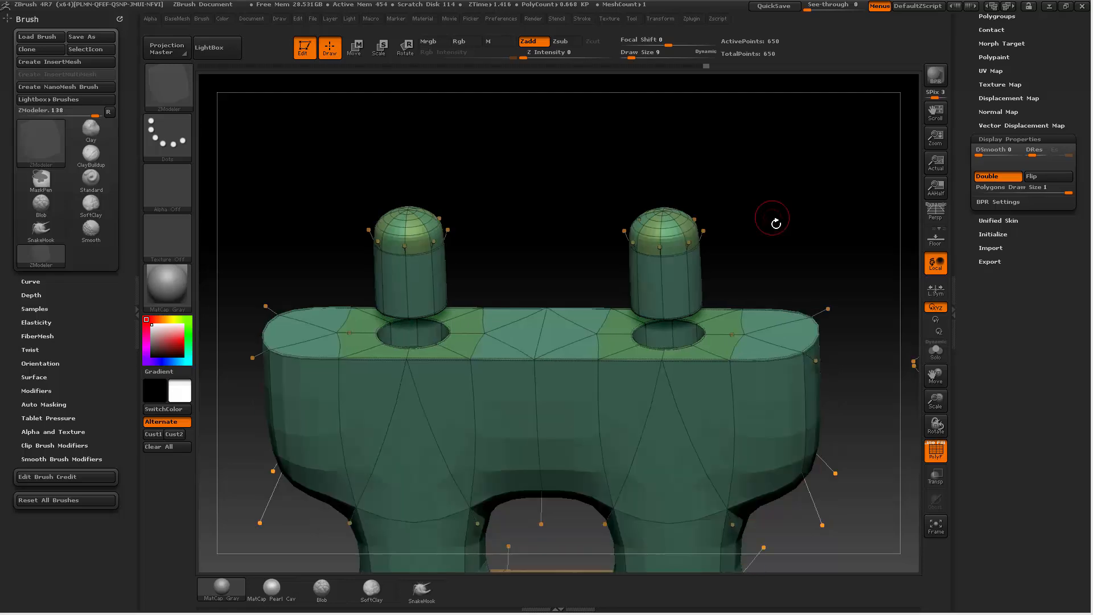
left_click(931, 446)
mouse_move(821, 209)
left_mouse_down()
mouse_move(815, 234)
mouse_move(822, 215)
left_mouse_up()
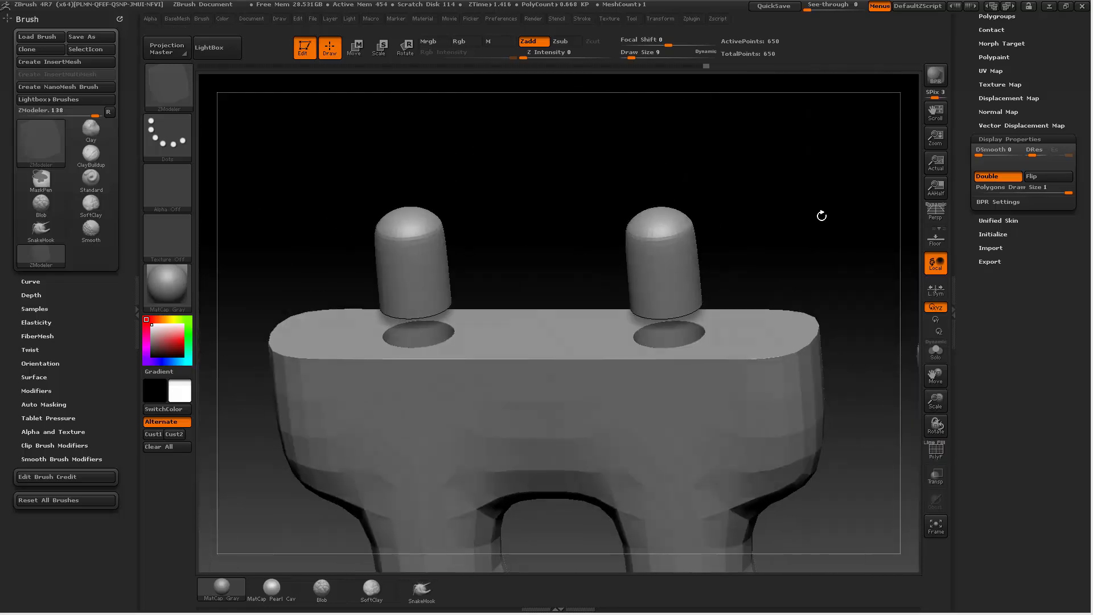
left_click(931, 453)
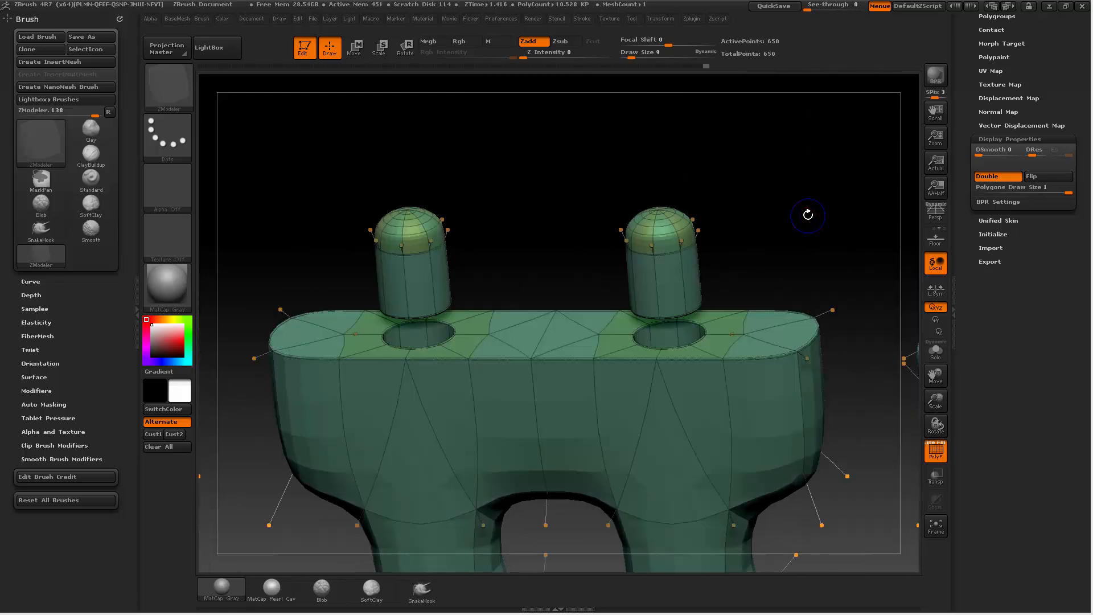
key("shift+d")
Step: Select the Standard brush and set the Draw Size to 13
left_click_drag(641, 110, 356, 96, "alt")
mouse_move(694, 148)
left_mouse_down()
mouse_move(671, 201)
mouse_move(733, 207)
mouse_move(634, 139)
mouse_move(630, 166)
mouse_move(614, 147)
mouse_move(603, 144)
mouse_move(598, 161)
mouse_move(557, 142)
mouse_move(509, 186)
mouse_move(598, 170)
mouse_move(520, 190)
mouse_move(808, 230)
mouse_move(665, 163)
mouse_move(725, 139)
mouse_move(735, 147)
mouse_move(719, 117)
left_mouse_up()
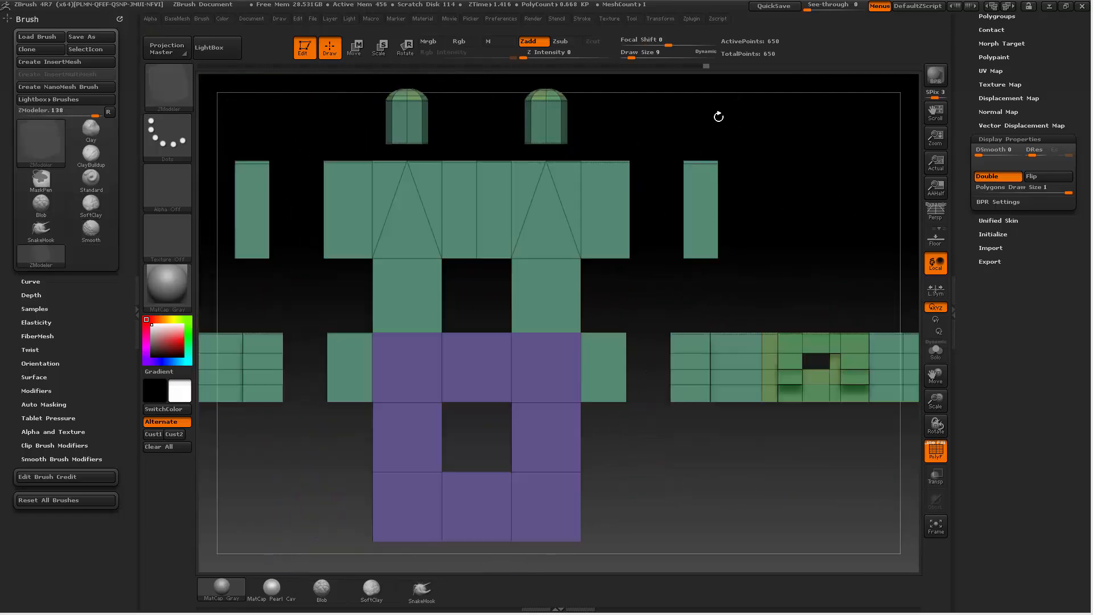
left_click_drag(561, 156, 842, 180, "alt")
left_click_drag(365, 191, 435, 237)
key("b")
key("s")
key("t")
mouse_move(274, 277)
left_mouse_down("alt")
mouse_move(588, 196)
mouse_move(576, 199)
mouse_move(757, 76)
left_mouse_up("alt")
key("s")
key("s")
Step: Return to the ZModeler brush and insert single edge loops on the side face between the octagonal hole and the raised frame
left_click_drag(621, 145, 583, 176)
mouse_move(569, 416)
left_mouse_down("alt")
mouse_move(591, 373)
mouse_move(480, 282)
left_mouse_up("alt")
key("b")
key("z")
key("m")
key("space")
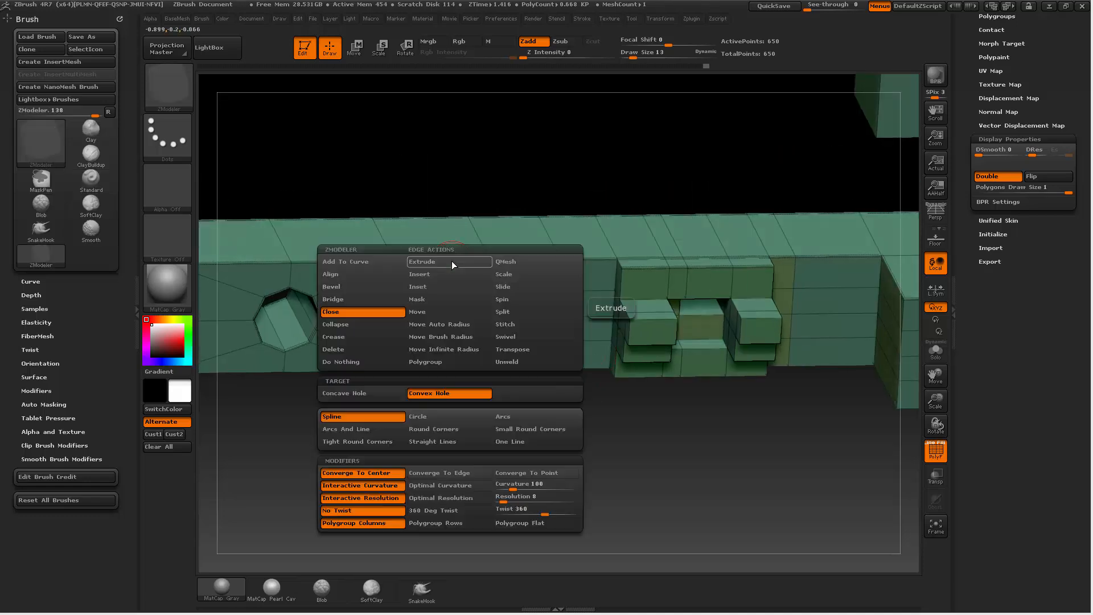
left_click(448, 276)
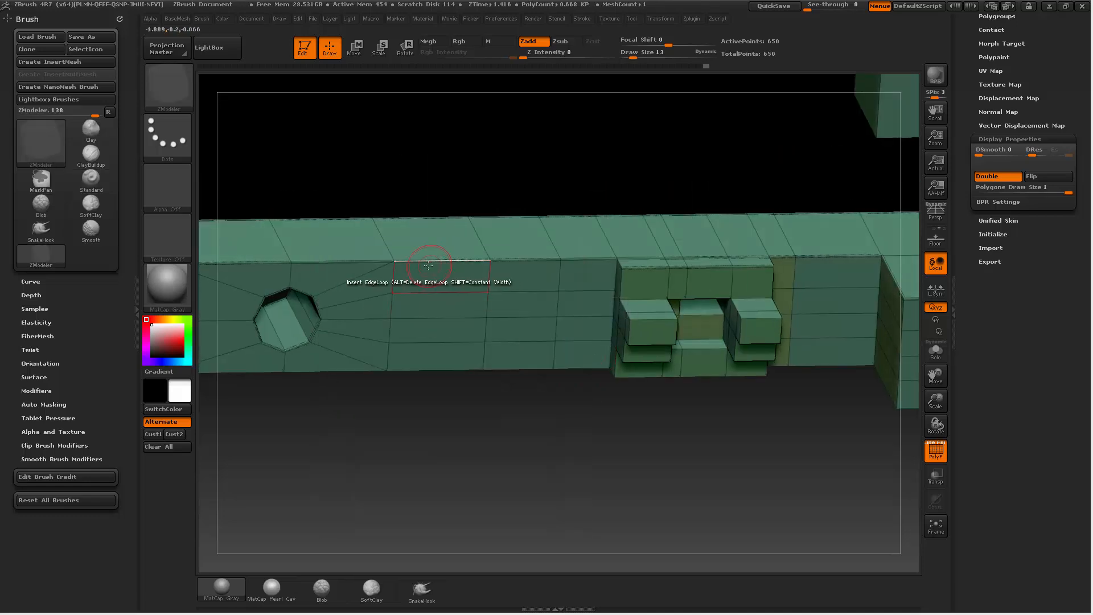
left_click(460, 262)
left_click_drag(454, 398, 441, 432)
left_click(410, 220)
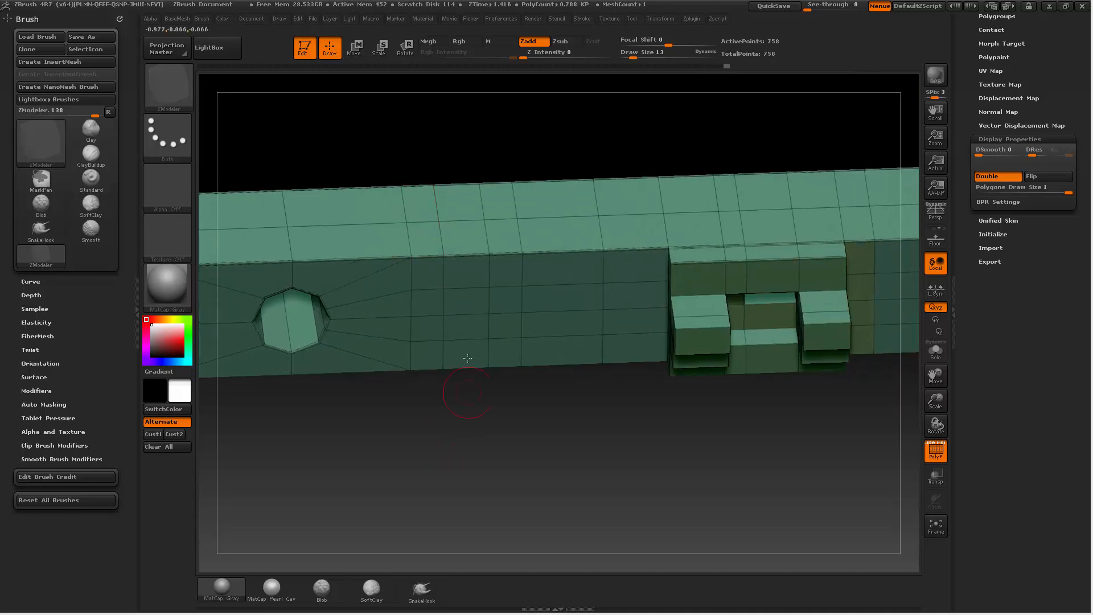
left_click_drag(506, 417, 527, 420)
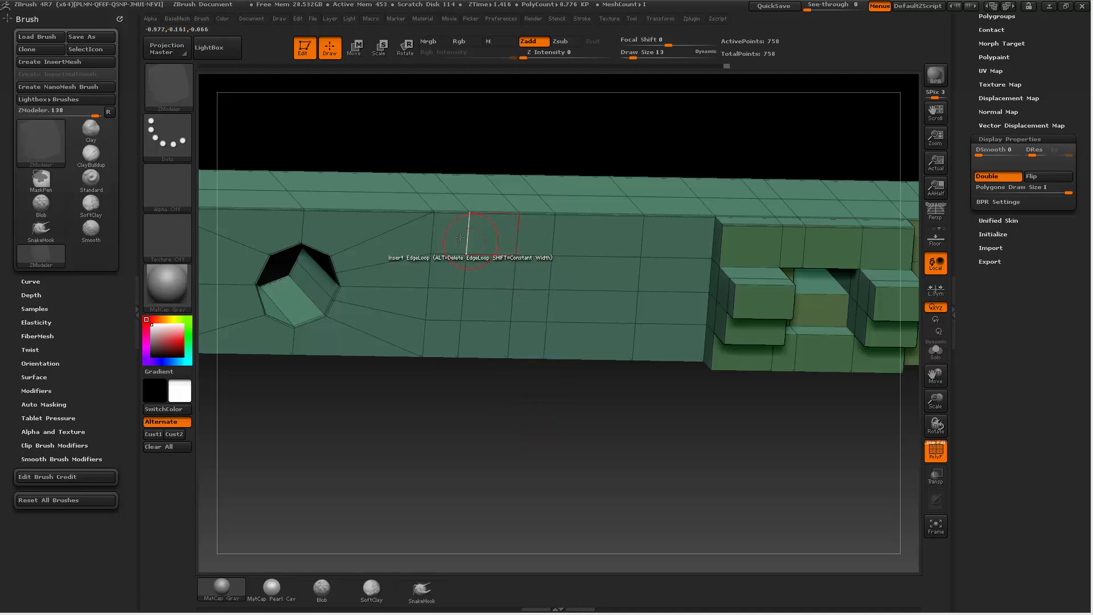
Step: Set the ZModeler polygon action to Delete with the A Single Poly target and remove one poly beside the octagonal hole
key("space")
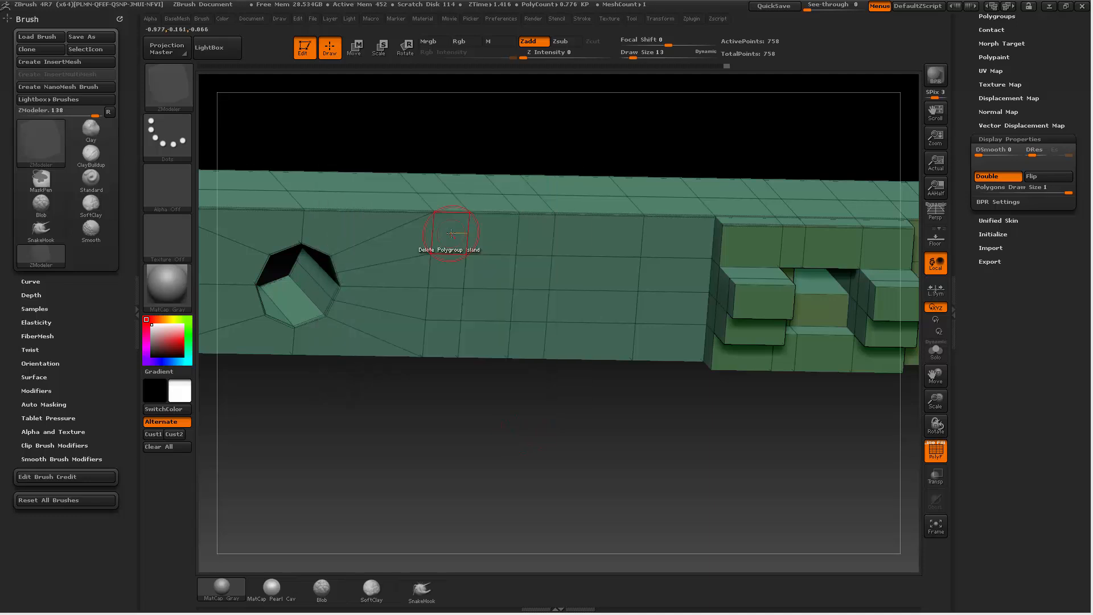
key("space")
left_click(379, 306)
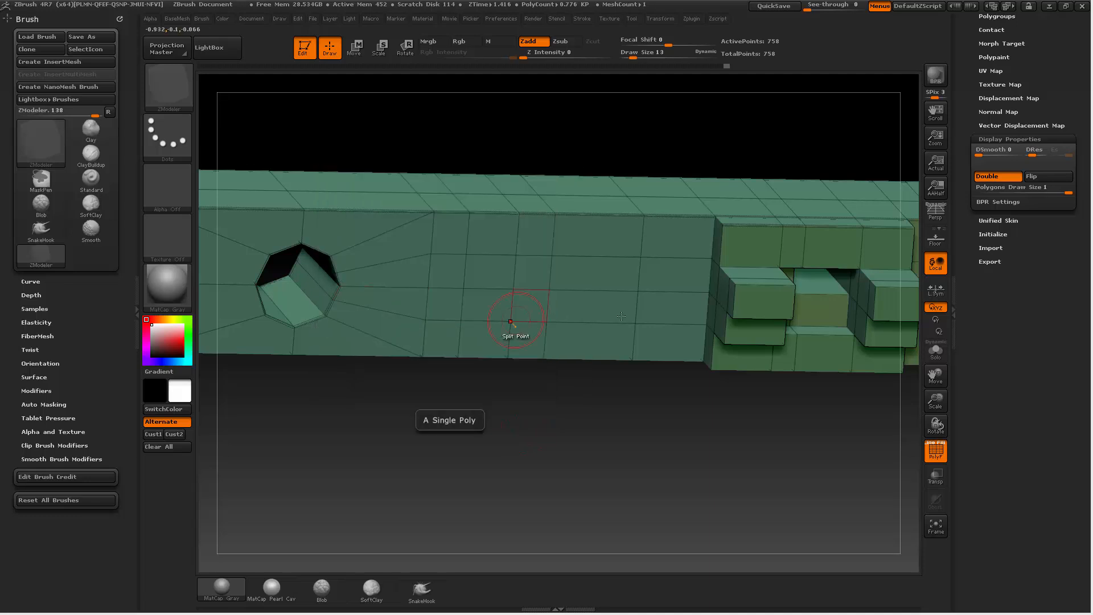
left_click_drag(476, 449, 561, 274)
Step: Fill the one-poly hole using the ZModeler edge action Bridge with the Edges target
key("space")
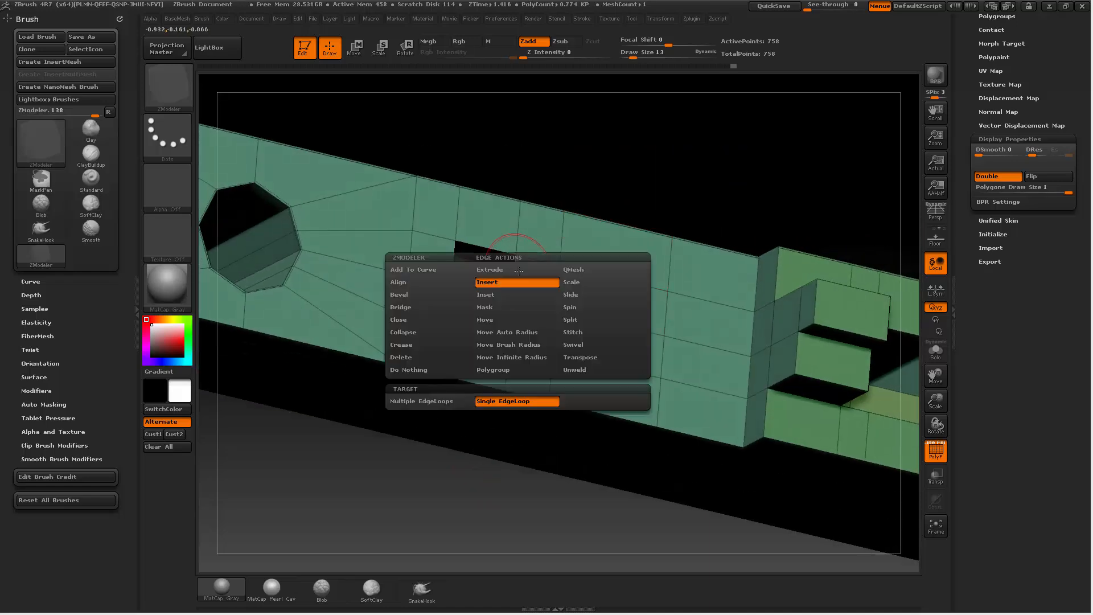
left_click(415, 306)
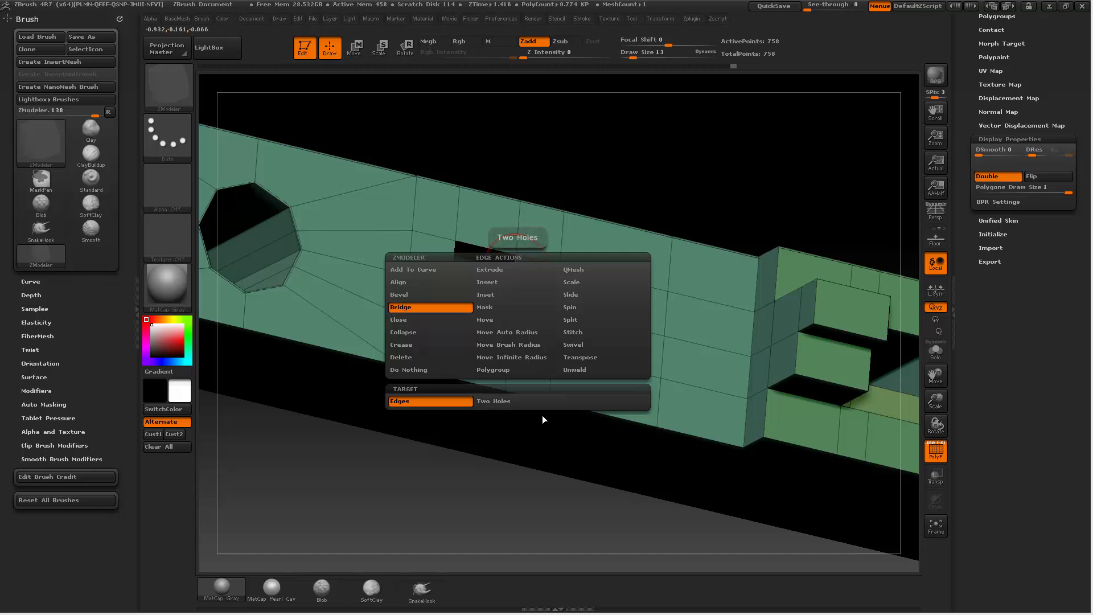
left_click_drag(576, 146, 570, 265)
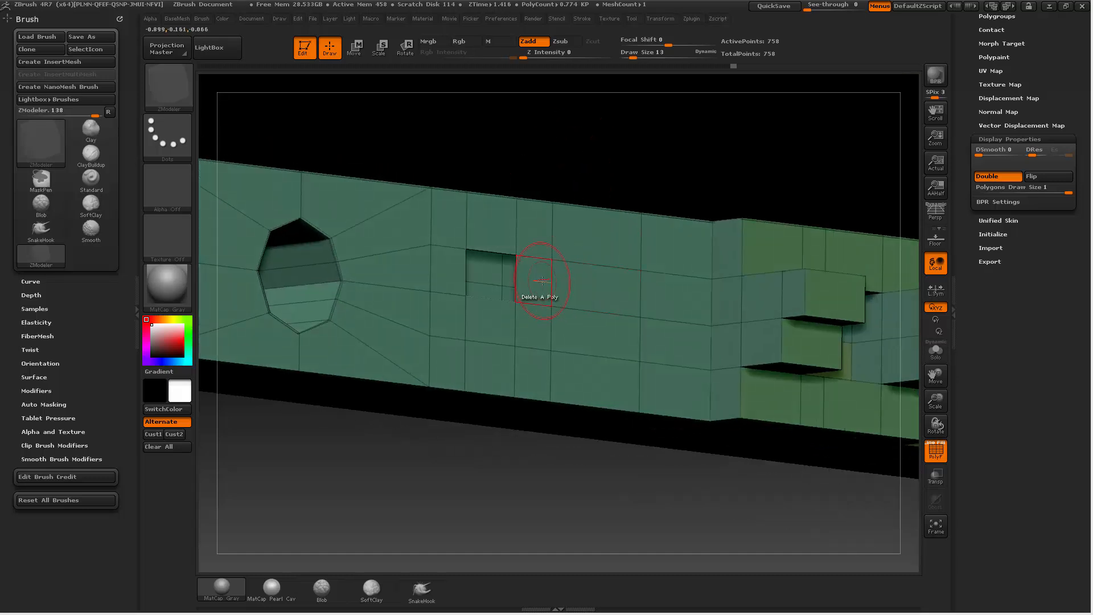
left_click_drag(587, 159, 556, 166)
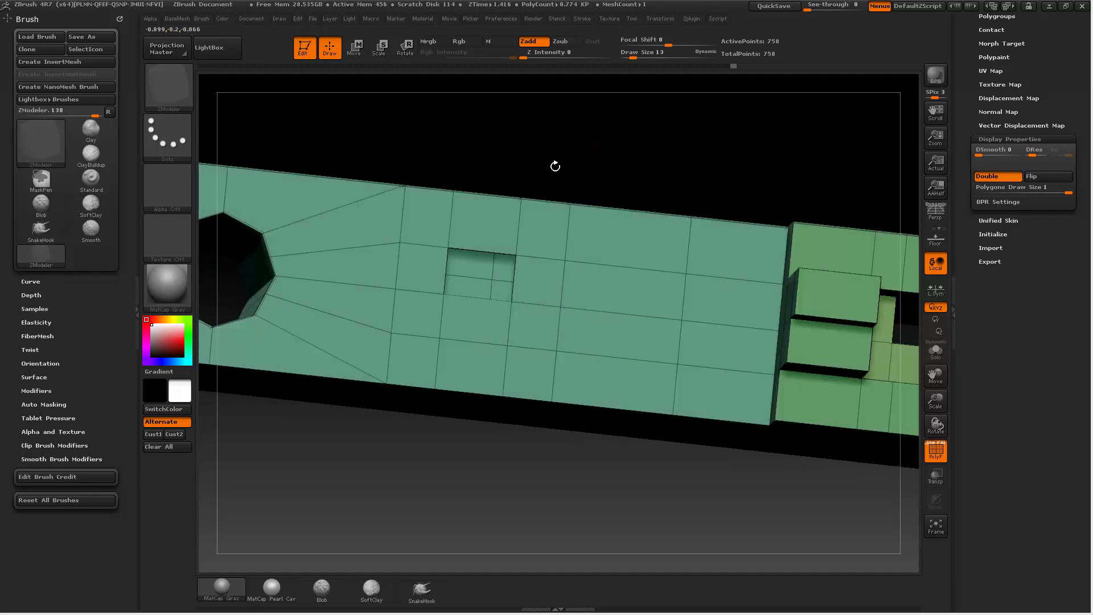
left_click(446, 263)
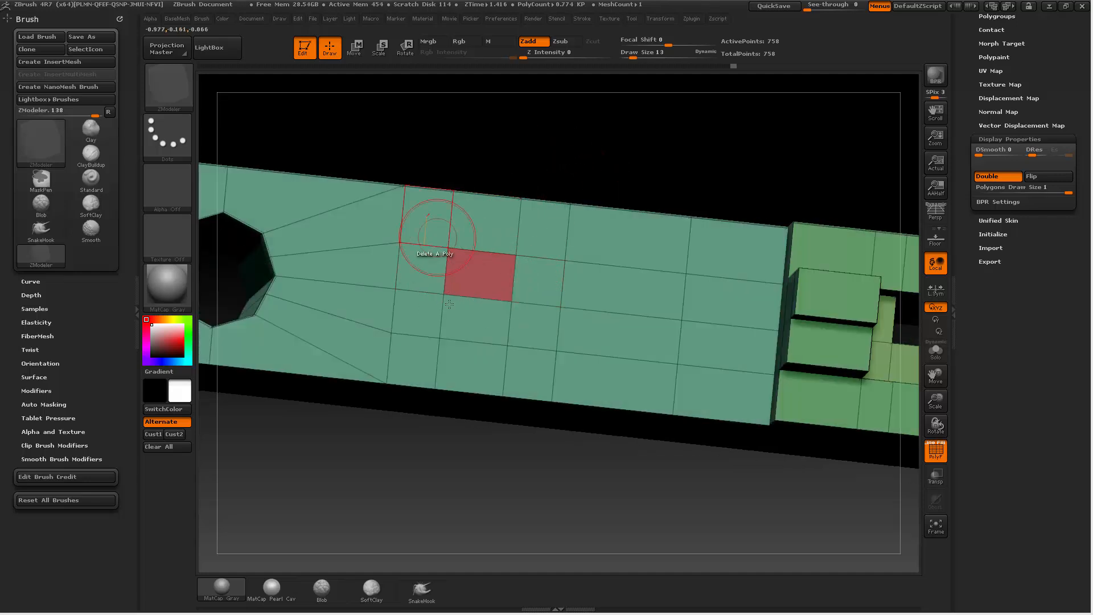
left_click_drag(639, 147, 648, 159)
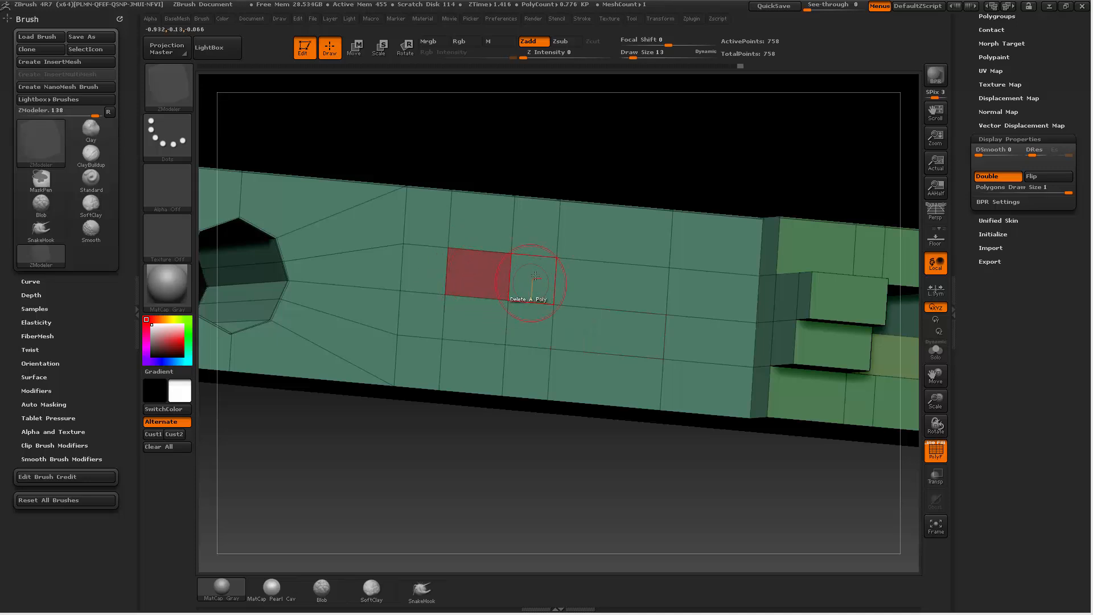
Step: Give the bridged poly the surrounding polygroup with the ZModeler Polygroup action on A Single Poly, and set the Draw Size to 4
key("space")
left_click(476, 276)
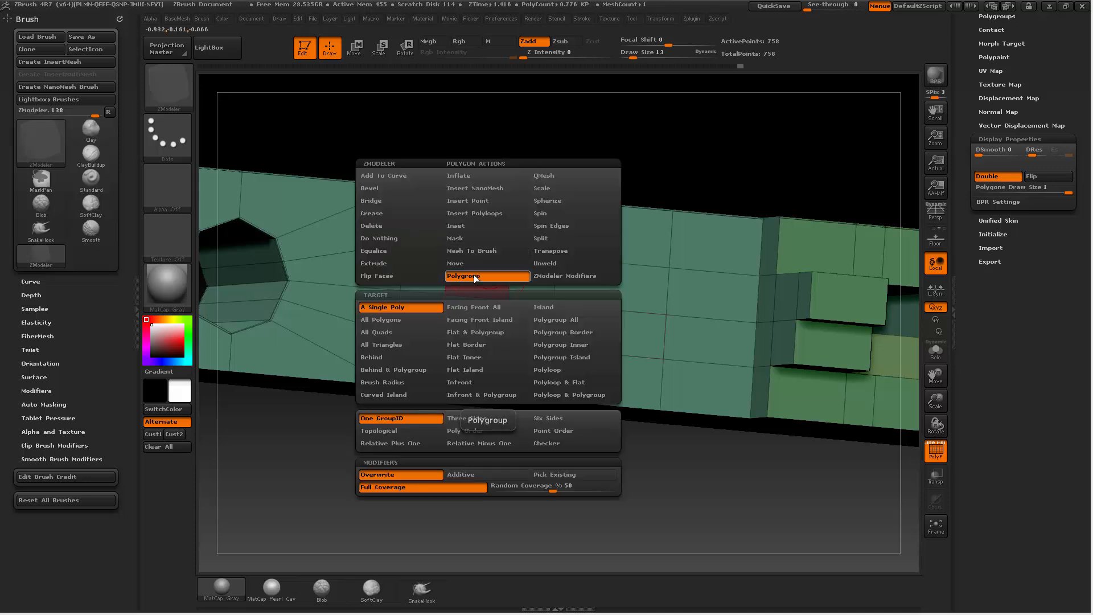
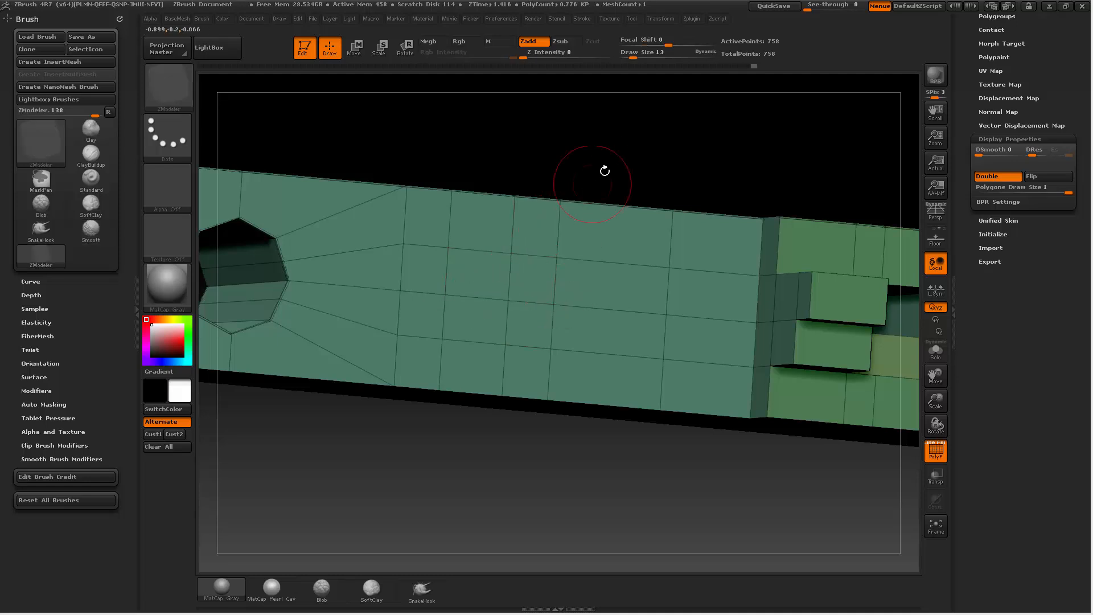
mouse_move(605, 170)
left_mouse_down()
mouse_move(581, 178)
mouse_move(605, 164)
left_mouse_up()
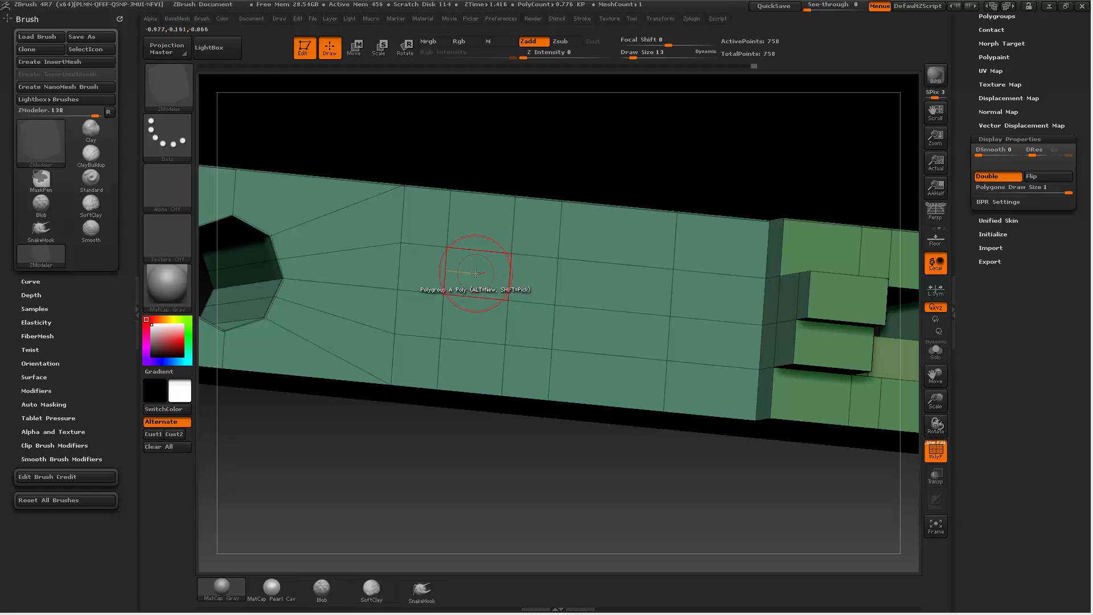
key("s")
left_click(583, 152)
mouse_move(584, 152)
left_mouse_down()
mouse_move(545, 143)
mouse_move(584, 144)
mouse_move(517, 220)
left_mouse_up()
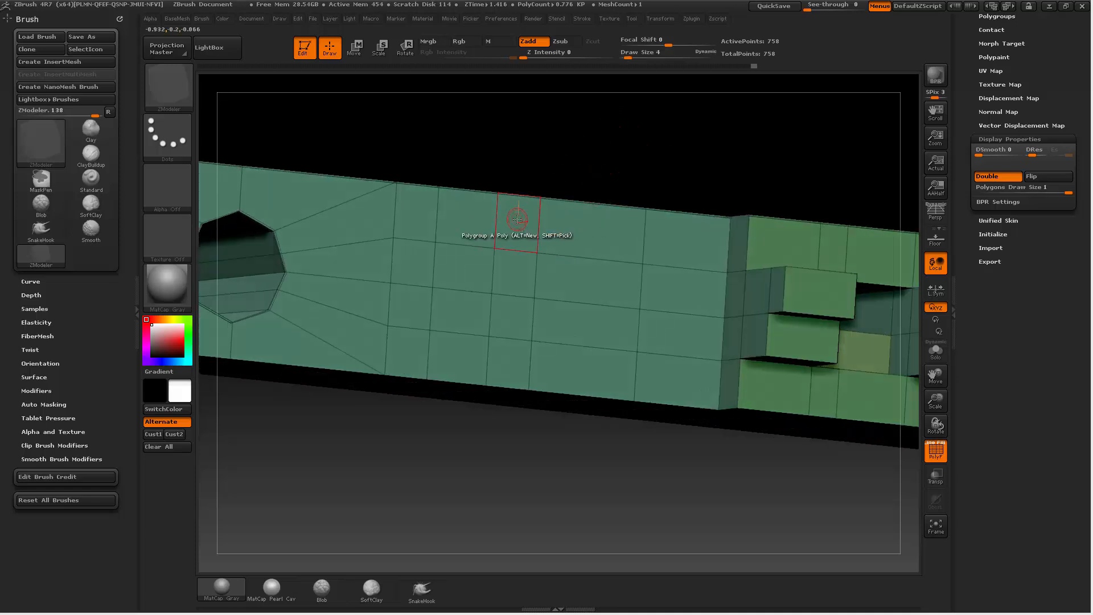
Step: Set the polygon action back to Delete and remove two polys in the same column, leaving one poly between the holes
key("space")
left_click(430, 227)
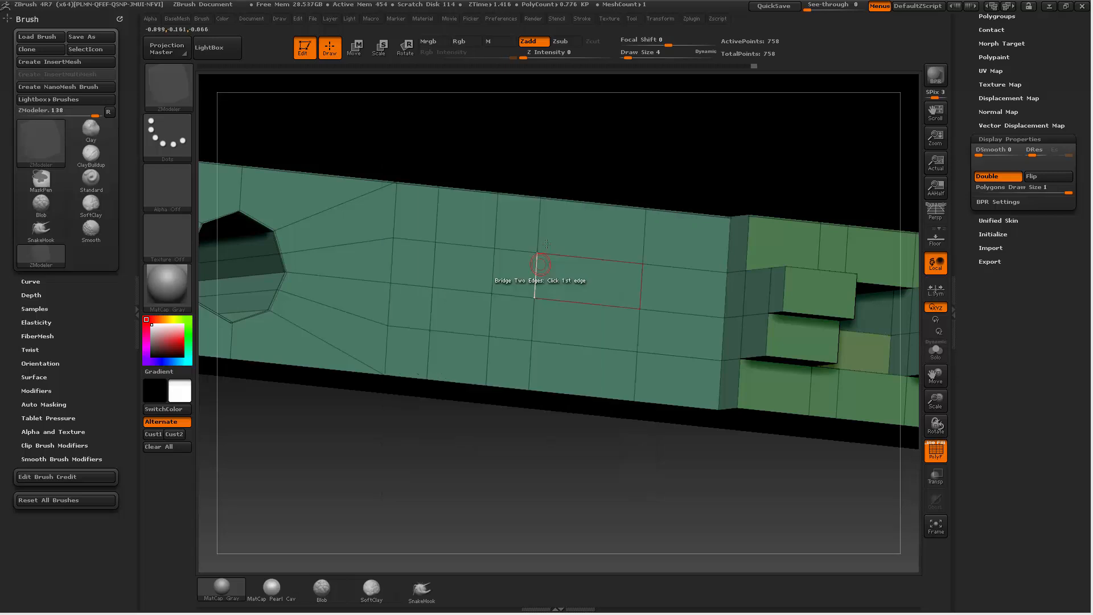
left_click(520, 224)
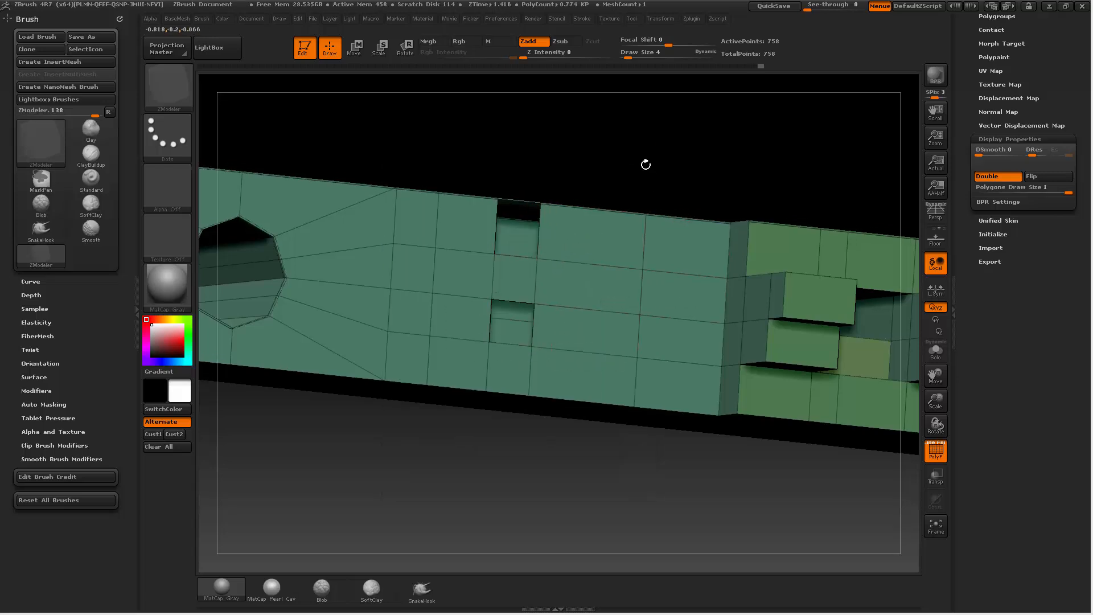
left_click_drag(646, 163, 563, 241)
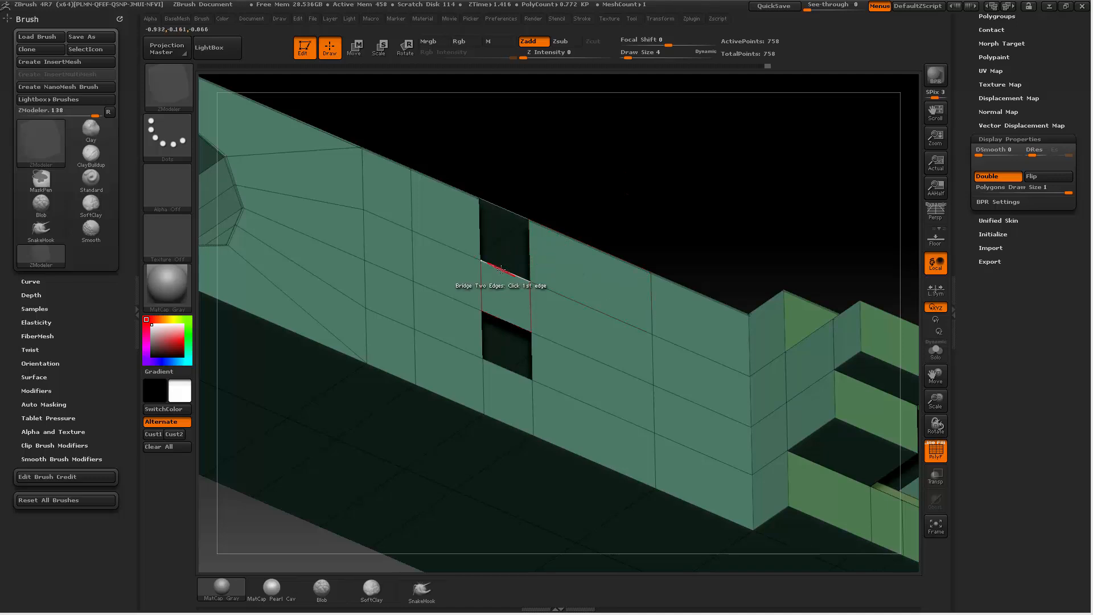
Step: Set the Bridge edge action's target to Two Holes and join the two holes with a curved tube
key("space")
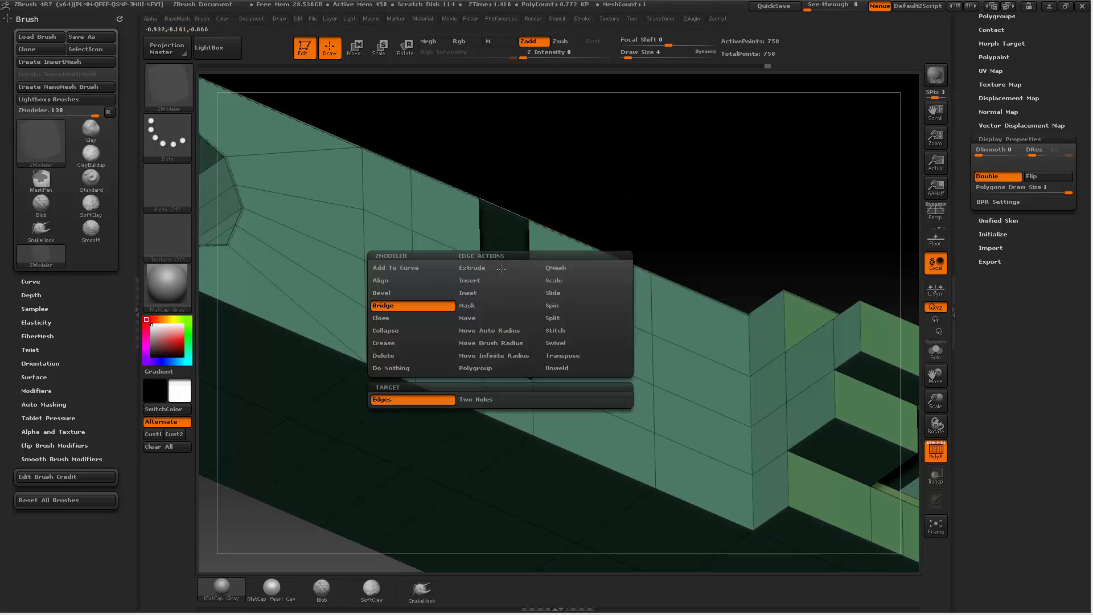
left_click(476, 404)
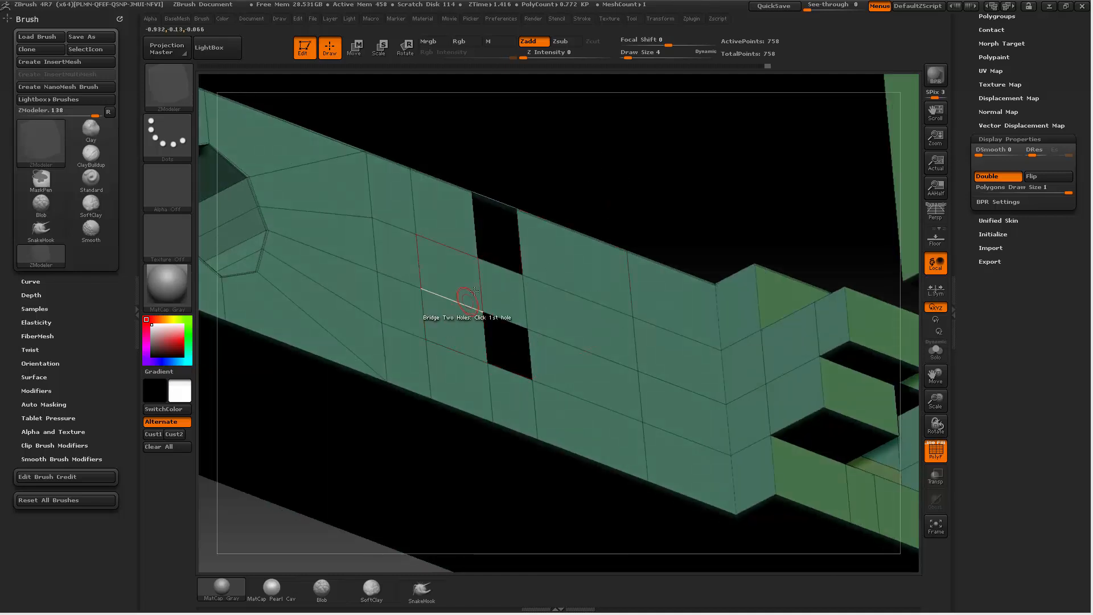
left_click(499, 316)
left_click_drag(563, 316, 639, 231)
Step: Inspect the bridged tube with Dynamic Subdiv smoothing and the polyframe hidden, and return to the low-resolution mesh
key("d")
left_click_drag(691, 142, 644, 140)
left_click(935, 450)
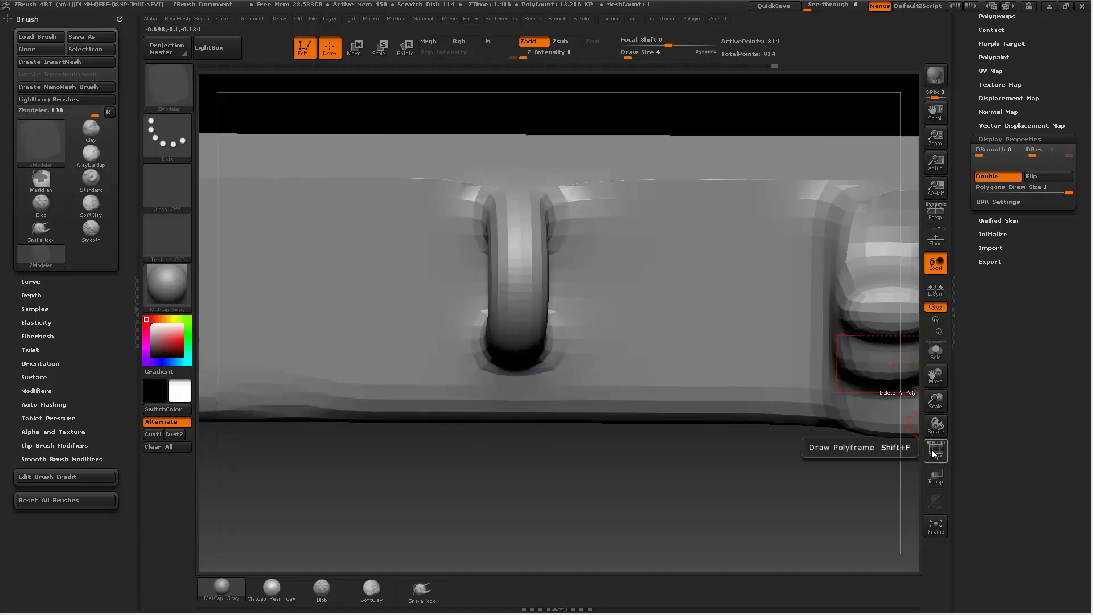
left_click_drag(594, 433, 833, 464)
key("shift+d")
Step: Undo the tube bridge and reselect the ZModeler brush
key("ctrl+z")
key("b")
key("z")
key("m")
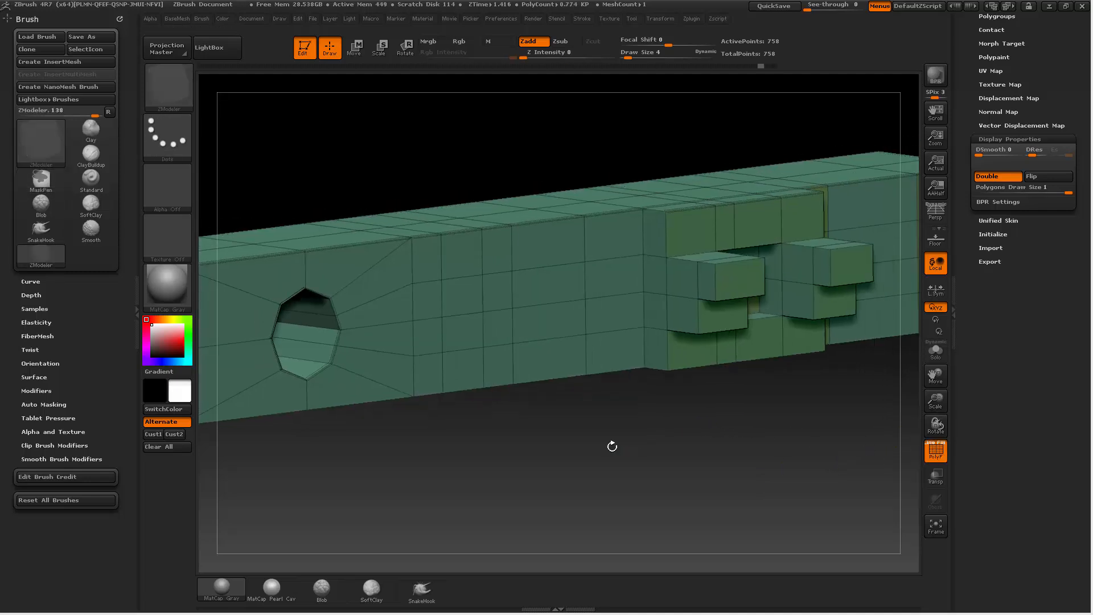
Step: Delete polys in a stepped pattern beside the octagonal hole and bridge the irregular openings with the Two Holes target
mouse_move(599, 439)
left_mouse_down()
mouse_move(652, 466)
mouse_move(586, 384)
mouse_move(602, 453)
left_mouse_up()
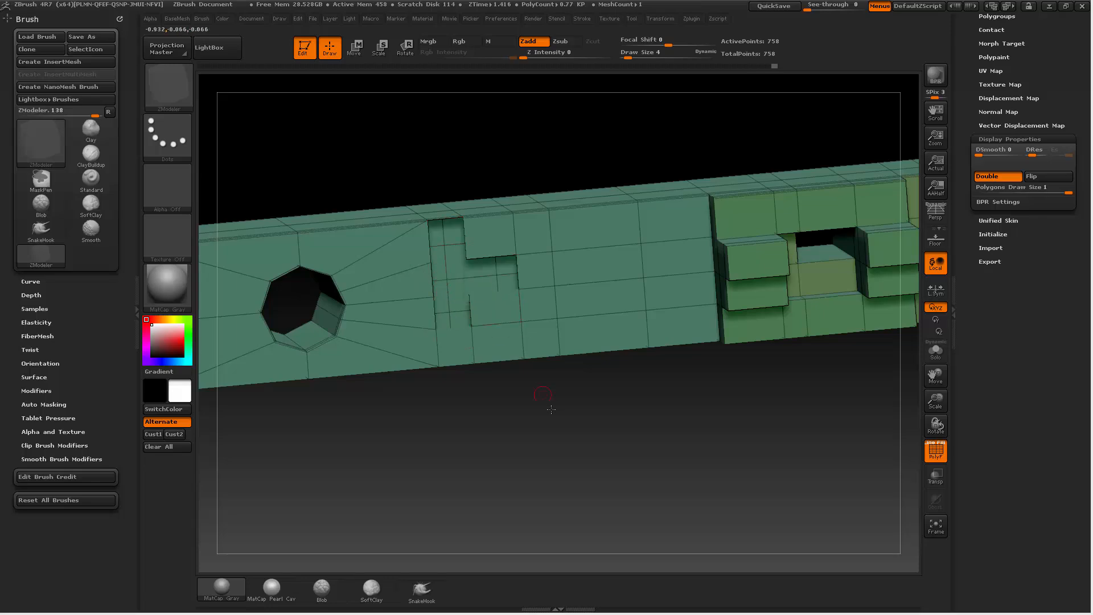
left_click_drag(552, 409, 430, 211)
left_click_drag(701, 342, 709, 420)
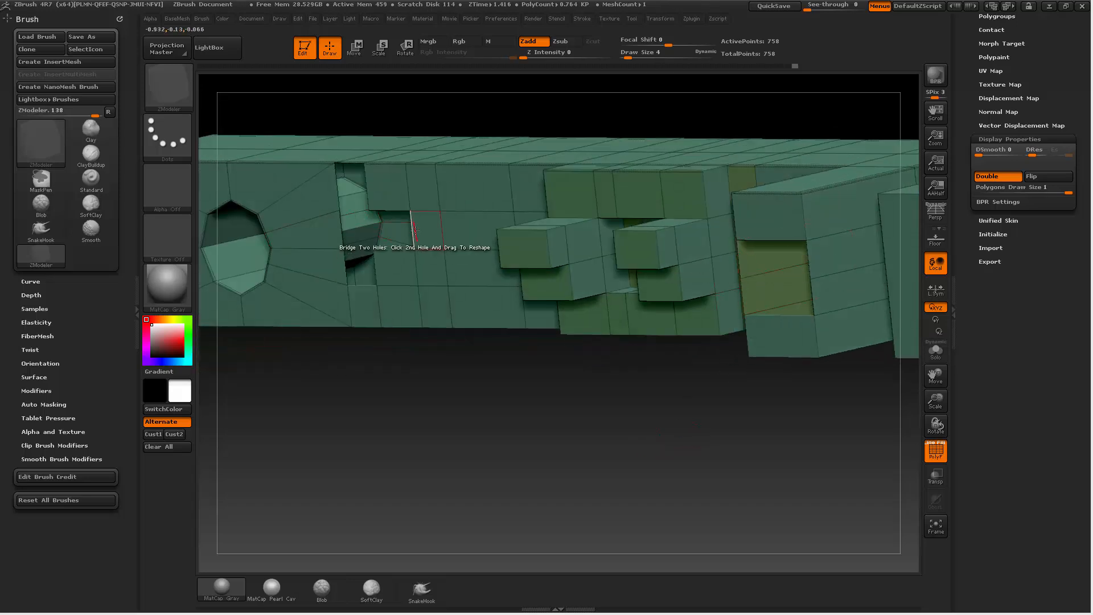
left_click_drag(415, 230, 574, 336)
mouse_move(613, 430)
left_mouse_down()
mouse_move(529, 471)
mouse_move(645, 432)
mouse_move(605, 371)
mouse_move(620, 449)
mouse_move(646, 459)
left_mouse_up()
Step: Undo the irregular bridge and the stepped poly deletions on the side face
key("ctrl+z")
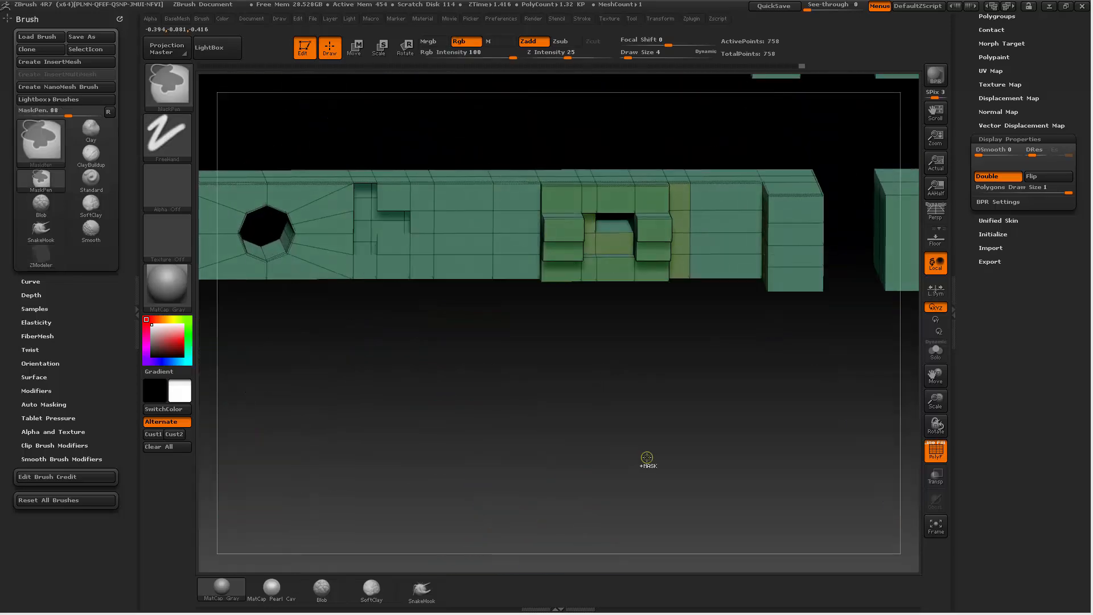
left_click_drag(517, 408, 486, 404)
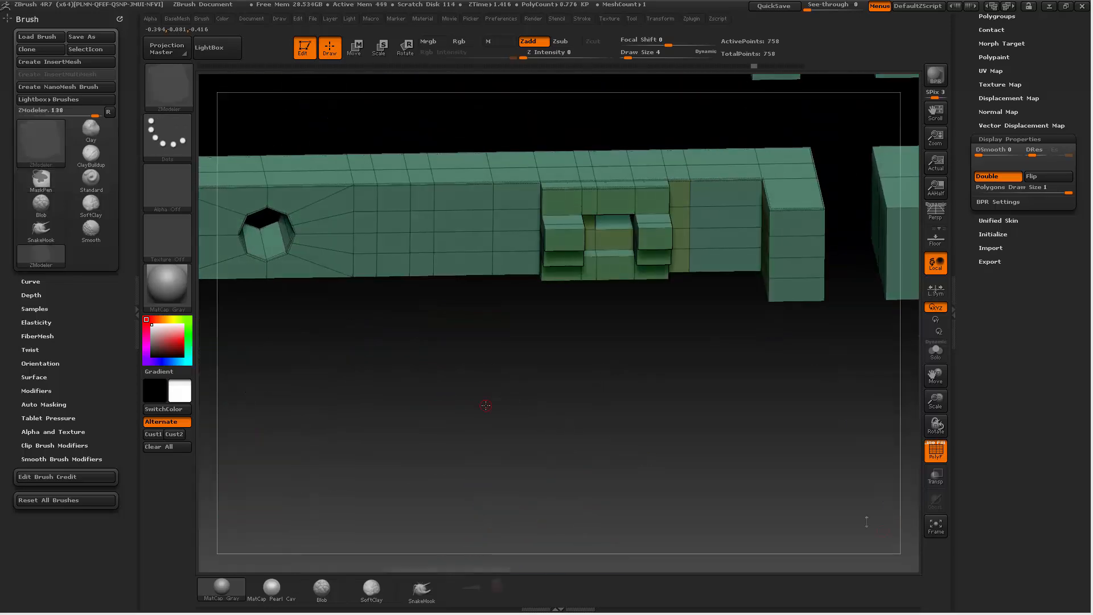
left_click_drag(584, 418, 431, 384)
Step: Set the edge action to Slide and switch its target from EdgeLoop Complete to a single Edge
left_click_drag(587, 491, 498, 503)
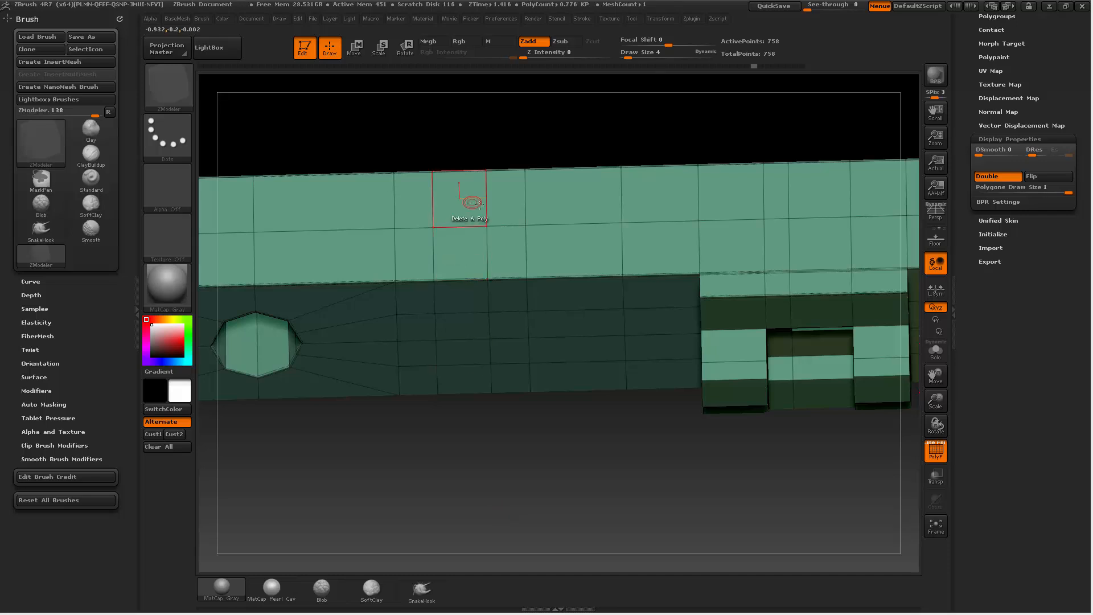
key("space")
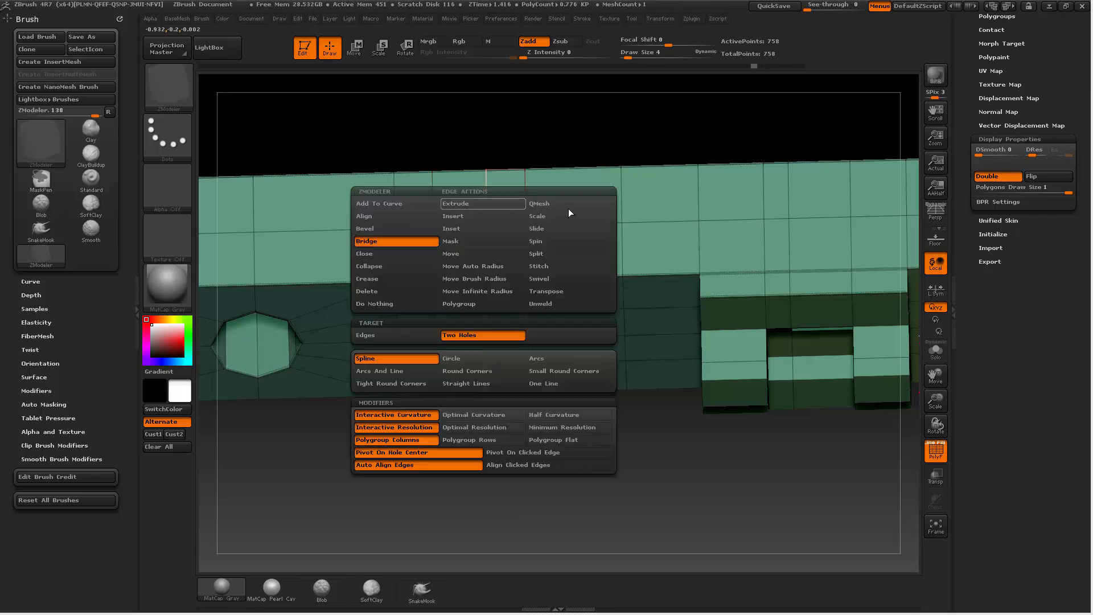
left_click(558, 229)
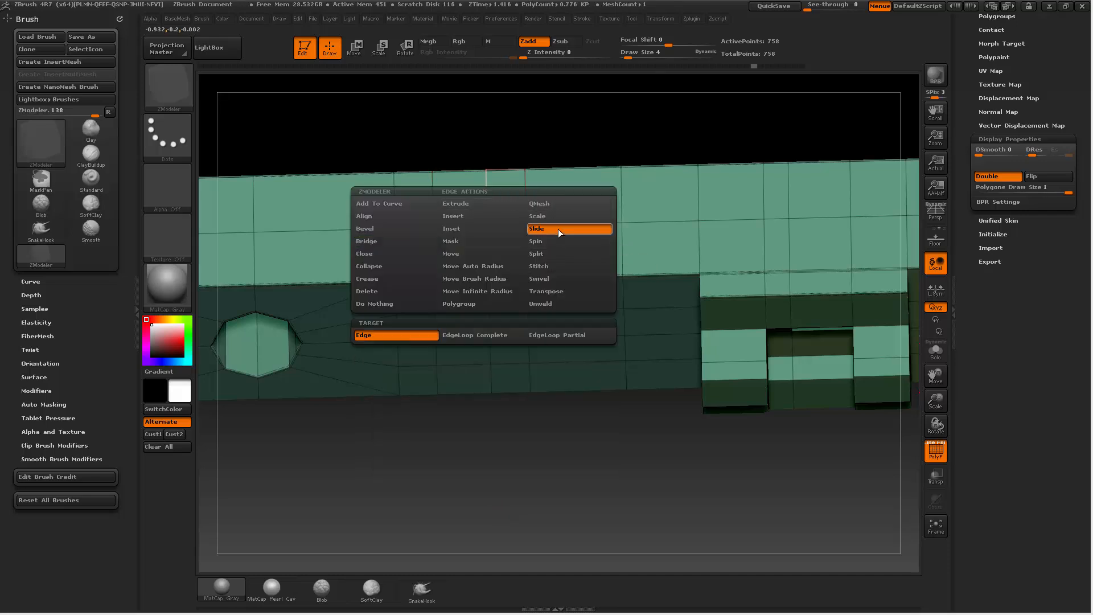
left_click(494, 337)
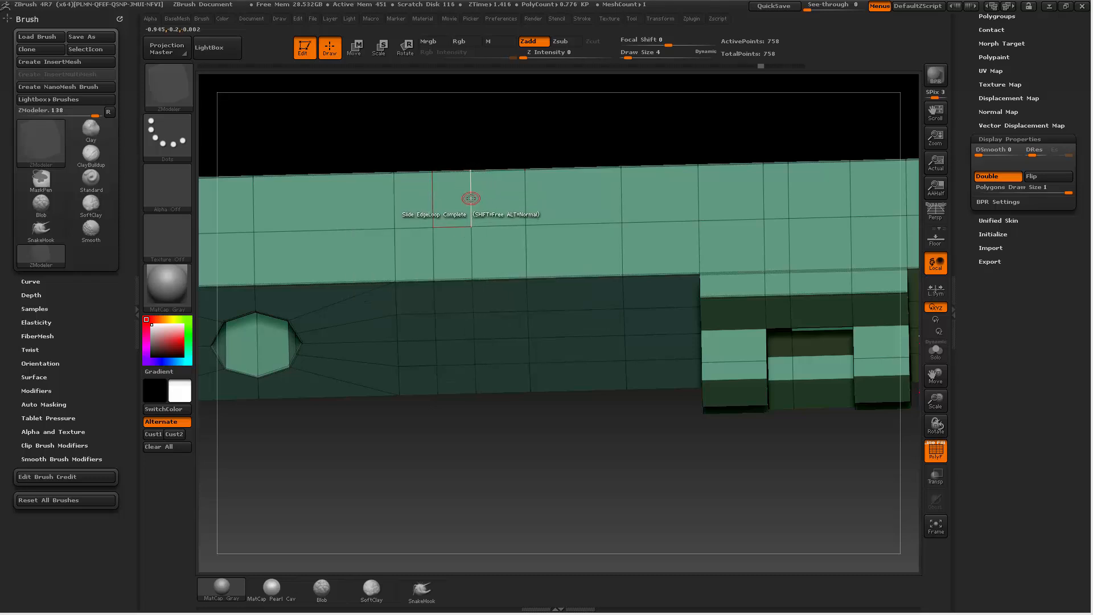
key("space")
left_click(405, 328)
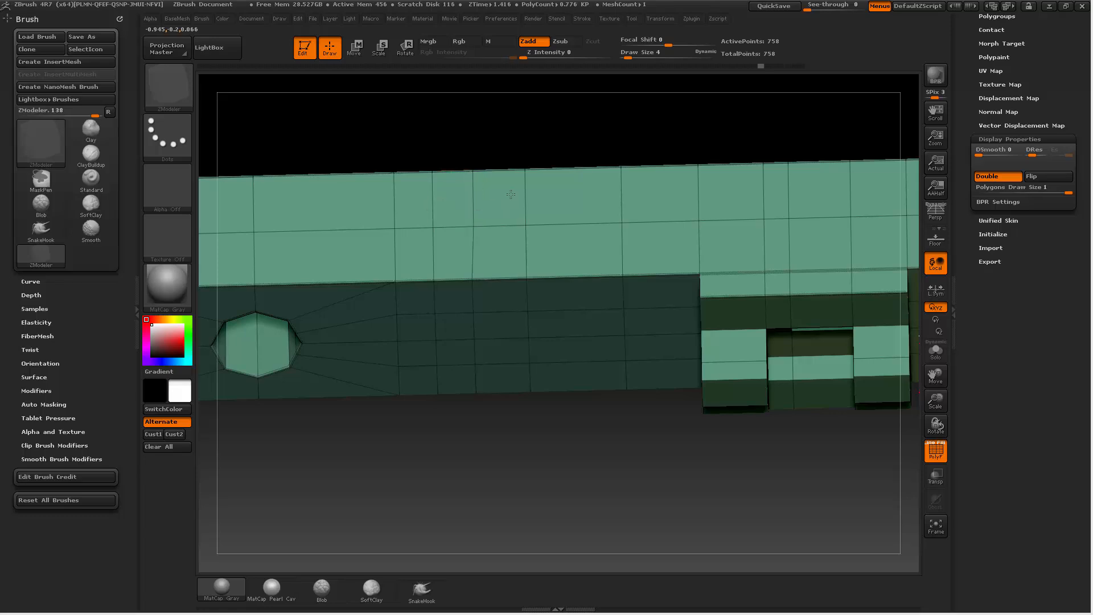
key("ctrl+s")
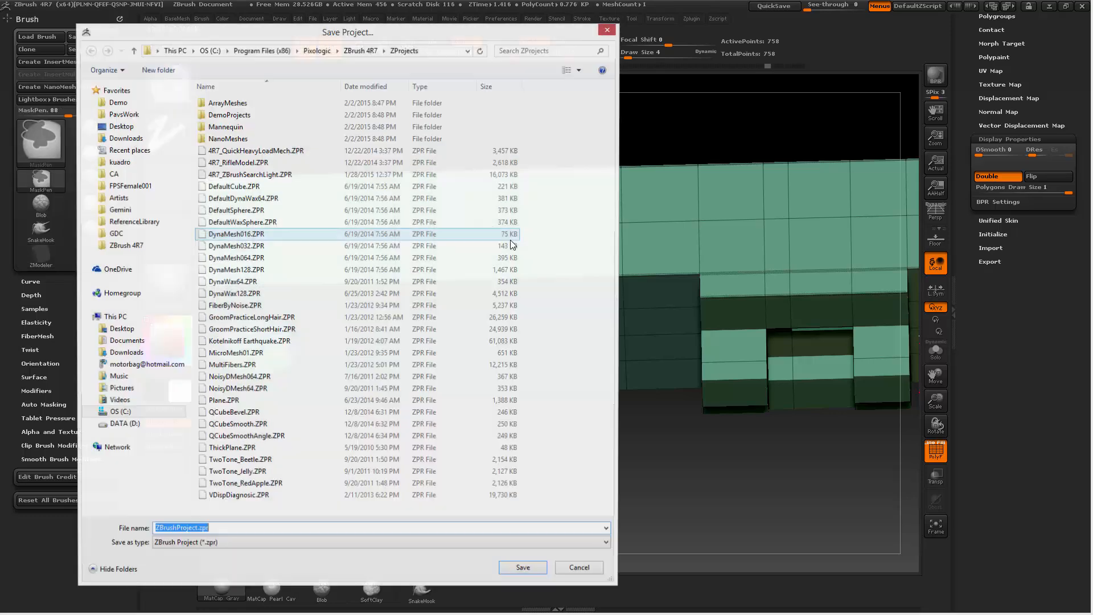
key("Escape")
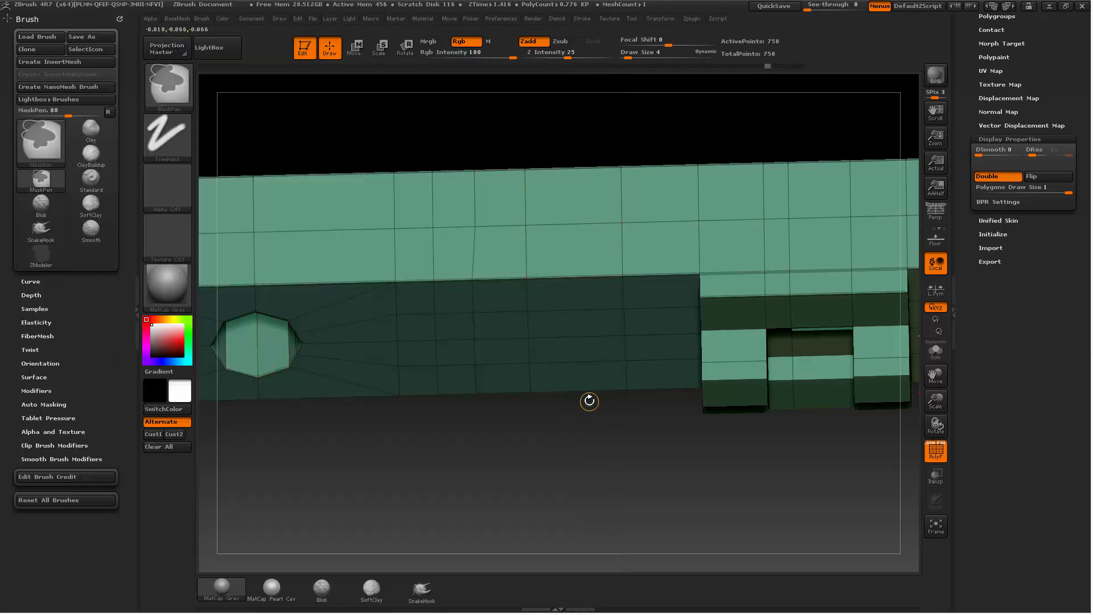
key("ctrl+z")
Step: Set the edge action to Delete with the EdgeLoop Complete target and delete two edge loops crossing the bar beside the octagonal hole
mouse_move(564, 435)
left_mouse_down()
mouse_move(530, 439)
mouse_move(551, 442)
left_mouse_up()
left_click_drag(486, 479, 524, 510, "alt")
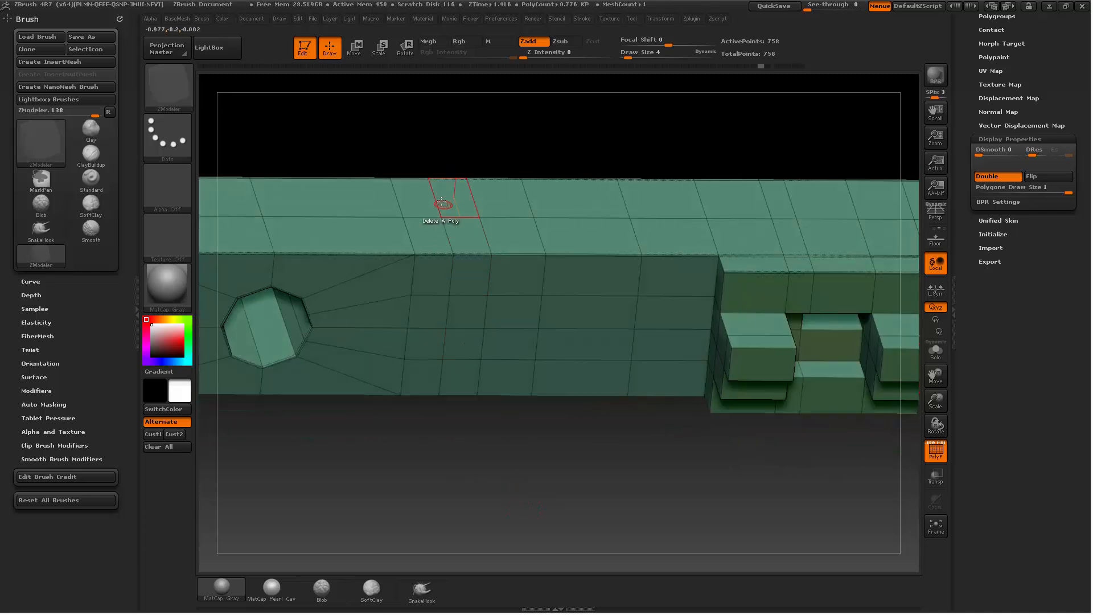
key("space")
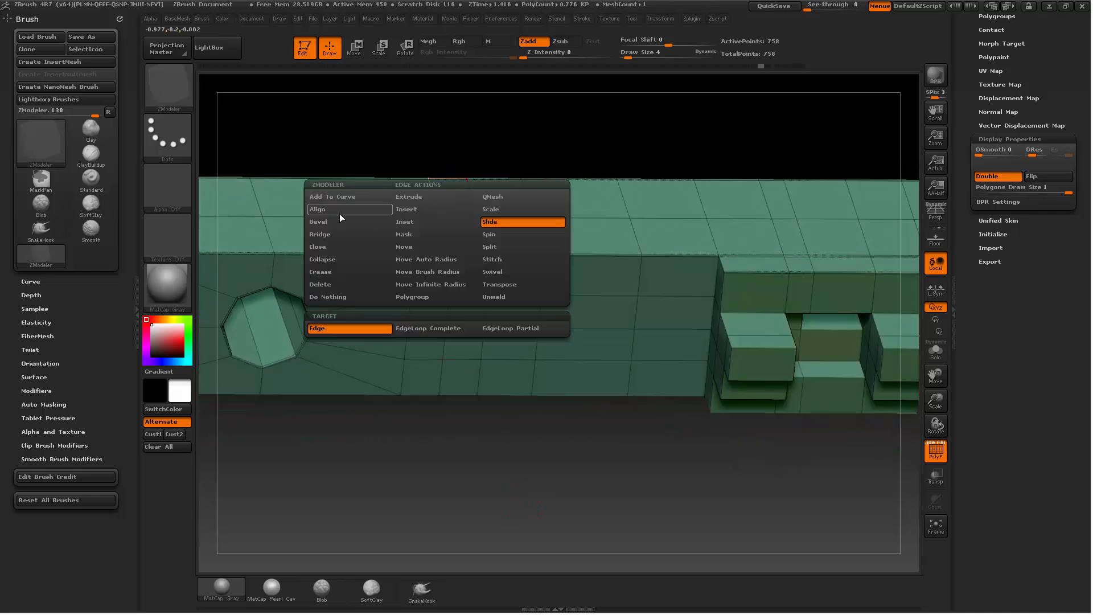
left_click(332, 285)
left_click(429, 329)
left_click(435, 199)
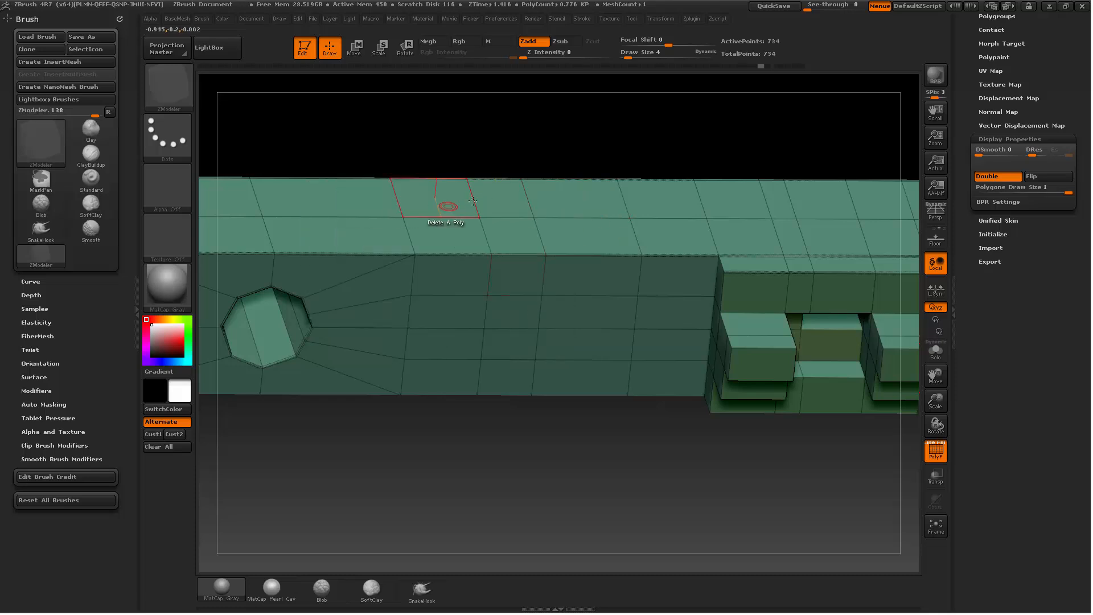
left_click(473, 201)
Step: Set the edge action to Insert, add edge loops across the bar's widened section and delete them with the action's alternate mode
left_click_drag(580, 500, 532, 497)
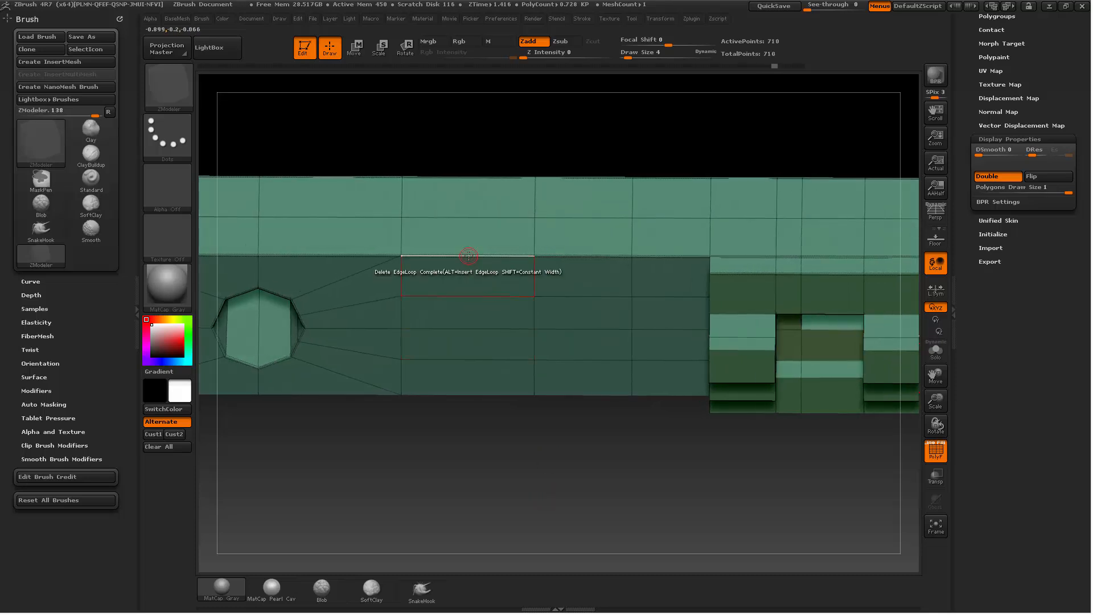
key("space")
left_click(450, 266)
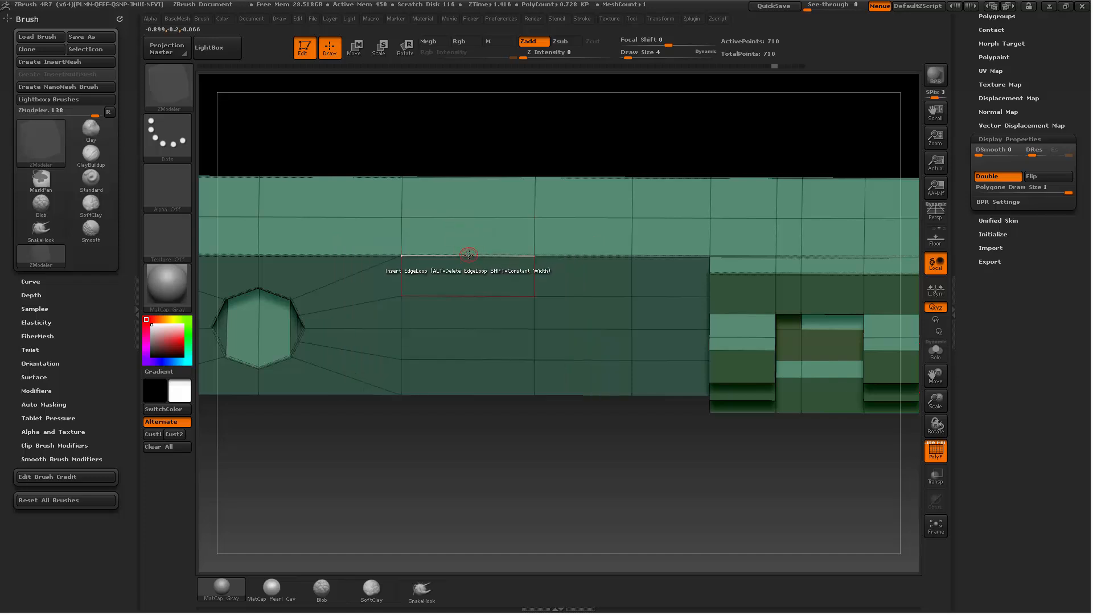
left_click(468, 255)
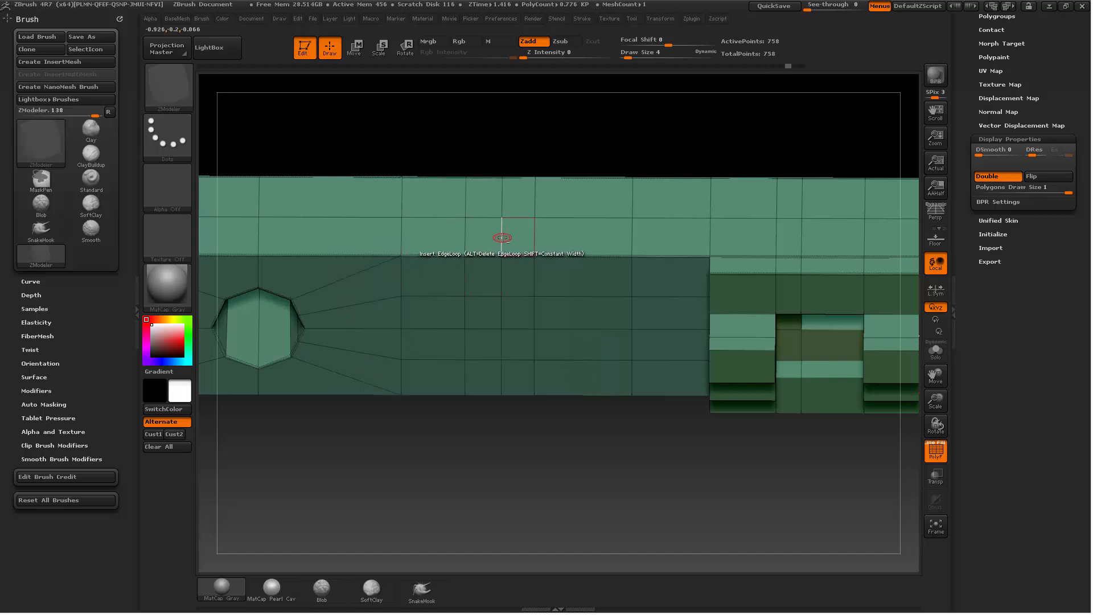
left_click(502, 238, "alt")
left_click(468, 231, "alt")
Step: Insert another pair of edge loops across the widened section of the bar and remove both with the alternate mode
left_click(479, 256)
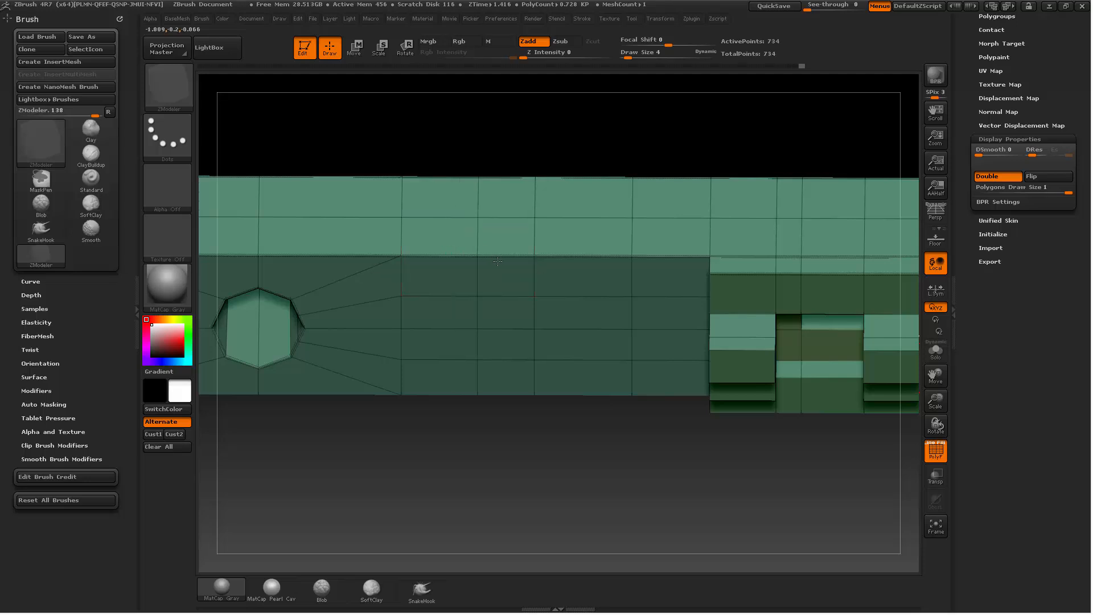
left_click(433, 255)
left_click(506, 255)
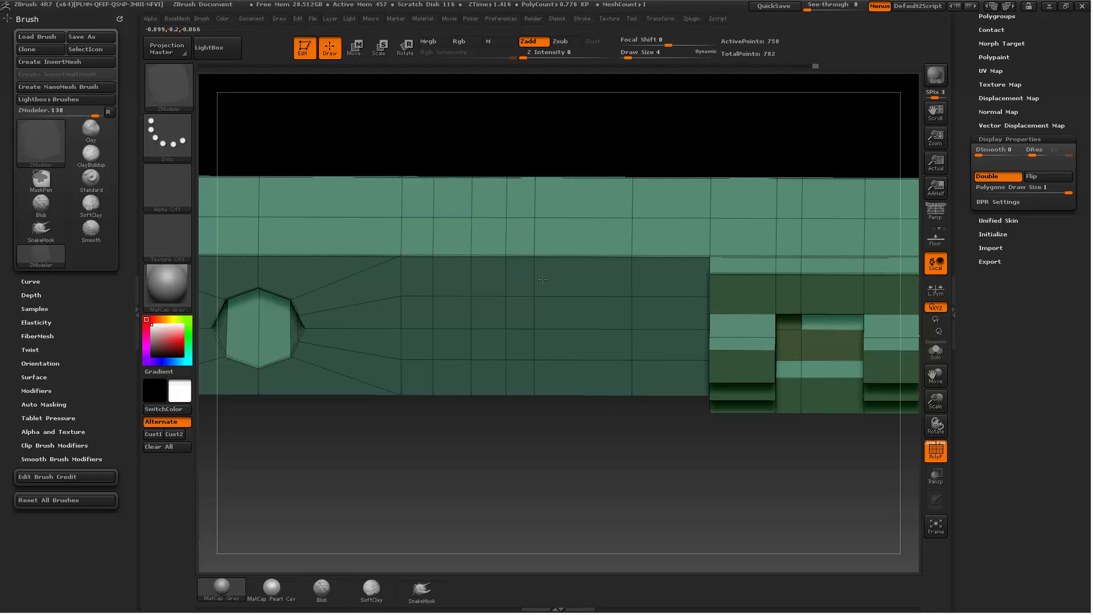
left_click(506, 235, "alt")
left_click(433, 238, "alt")
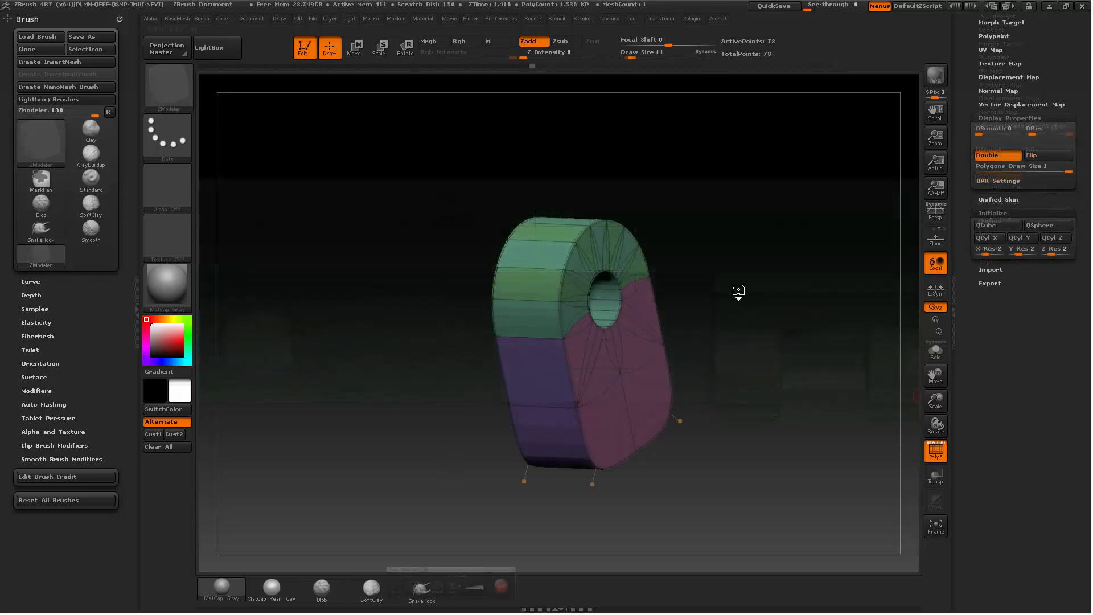
Step: Insert two edge loops around the rim of the rounded bracket, one near each outer side
left_click_drag(737, 291, 656, 274)
key("space")
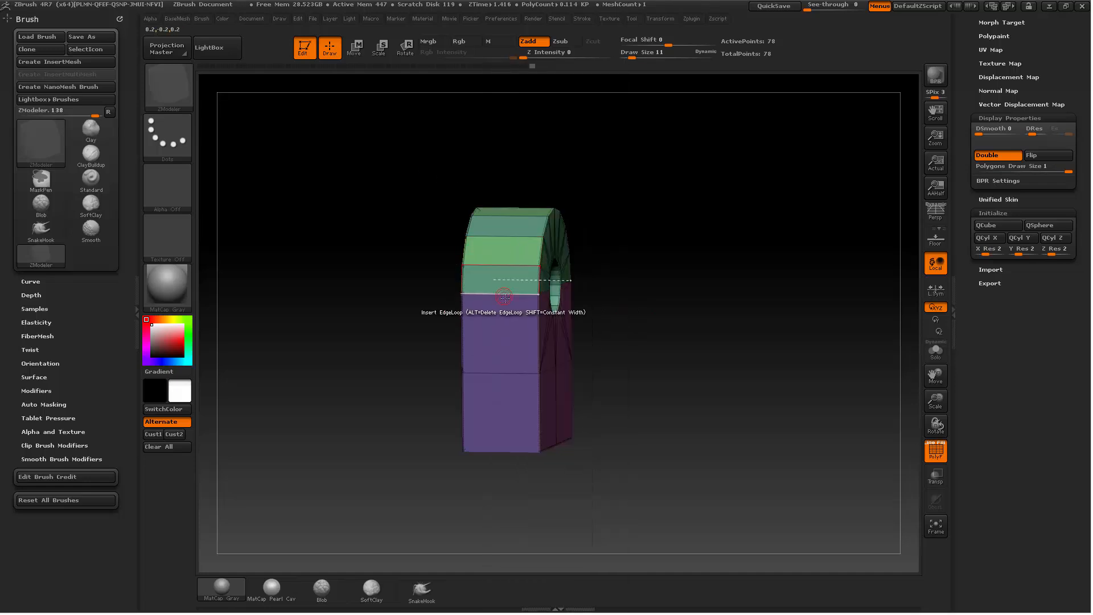
key("space")
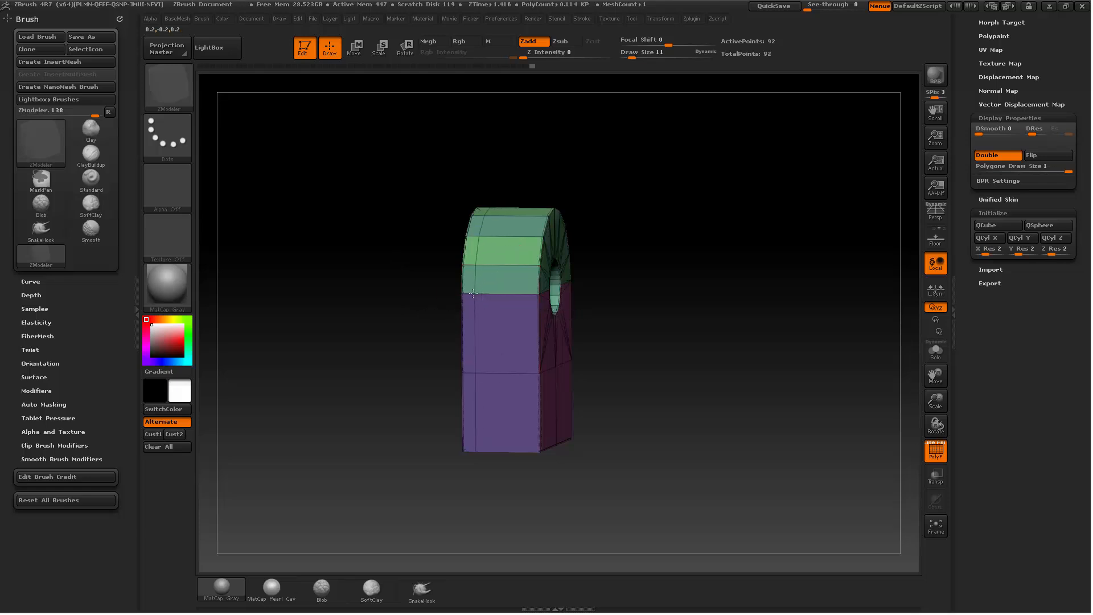
left_click(524, 296)
Step: Mask the bracket's rounded upper part, insert an edge loop through the unmasked lower part and clear the mask
left_click_drag(665, 331, 681, 322, "shift")
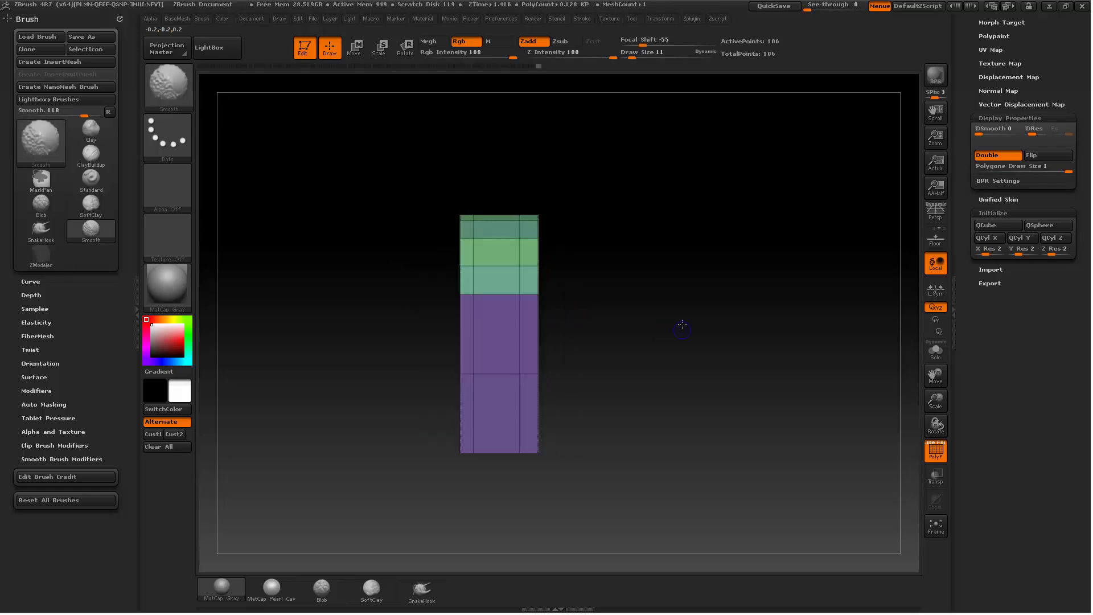
key("ctrl")
mouse_move(334, 131)
left_mouse_down("ctrl")
mouse_move(658, 247)
mouse_move(632, 251)
mouse_move(630, 224)
mouse_move(621, 250)
mouse_move(645, 303)
mouse_move(661, 216)
left_mouse_up("ctrl")
left_click(495, 394)
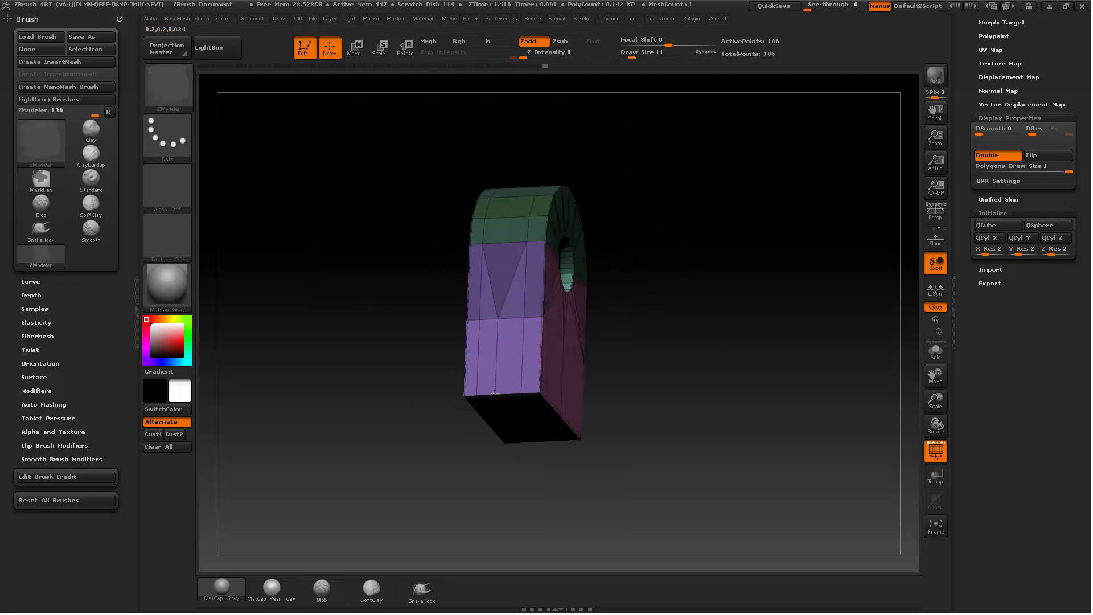
left_click_drag(479, 392, 502, 397)
mouse_move(798, 336)
left_mouse_down()
mouse_move(771, 343)
mouse_move(800, 391)
mouse_move(789, 353)
left_mouse_up()
left_click_drag(742, 246, 786, 301, "ctrl")
mouse_move(811, 310)
left_mouse_down()
mouse_move(771, 327)
mouse_move(713, 303)
mouse_move(740, 315)
left_mouse_up()
Step: Undo the bracket's masking and inserted edge loops, and try and undo a flat centre loop around its rim
key("ctrl+z")
key("ctrl+z")
key("ctrl+z")
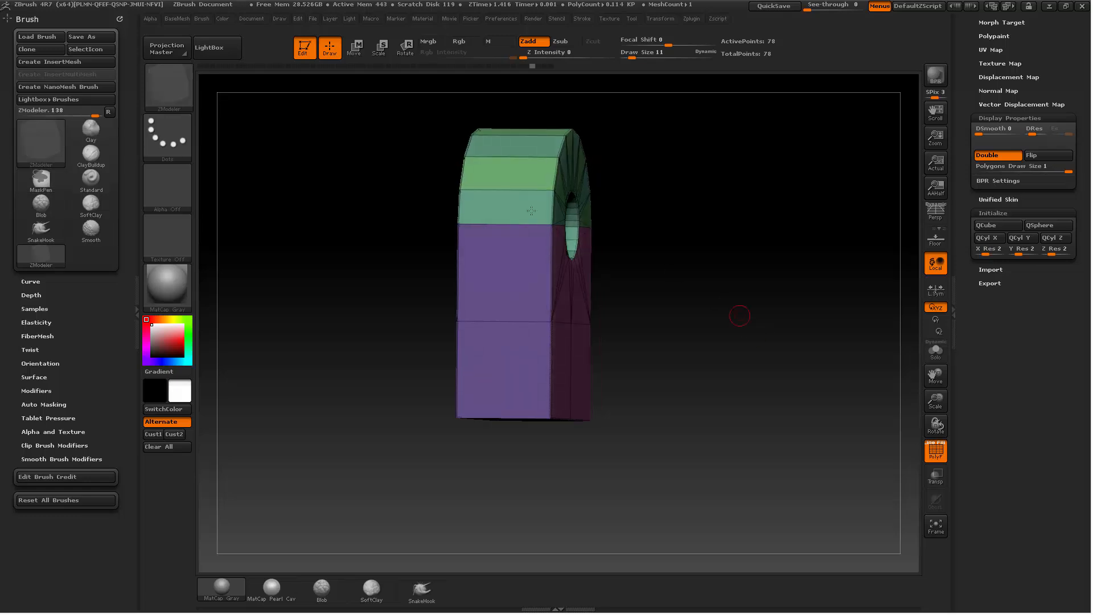
left_click(472, 222)
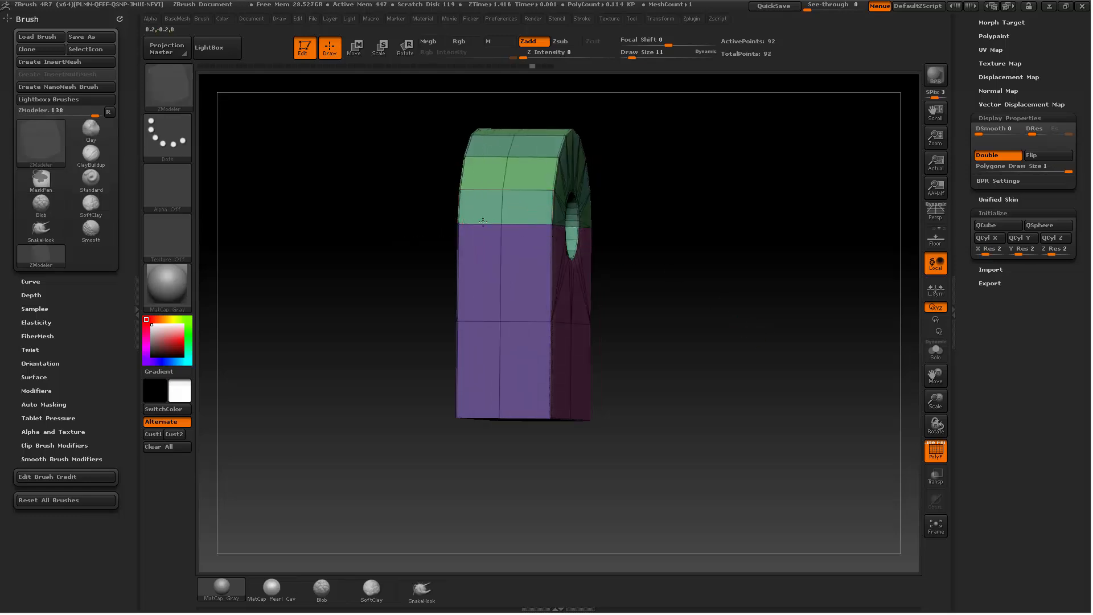
key("ctrl+z")
Step: Set Z Intensity to 14 and insert raised edge loops near both sides of the bracket's rim
left_click_drag(538, 96, 540, 78)
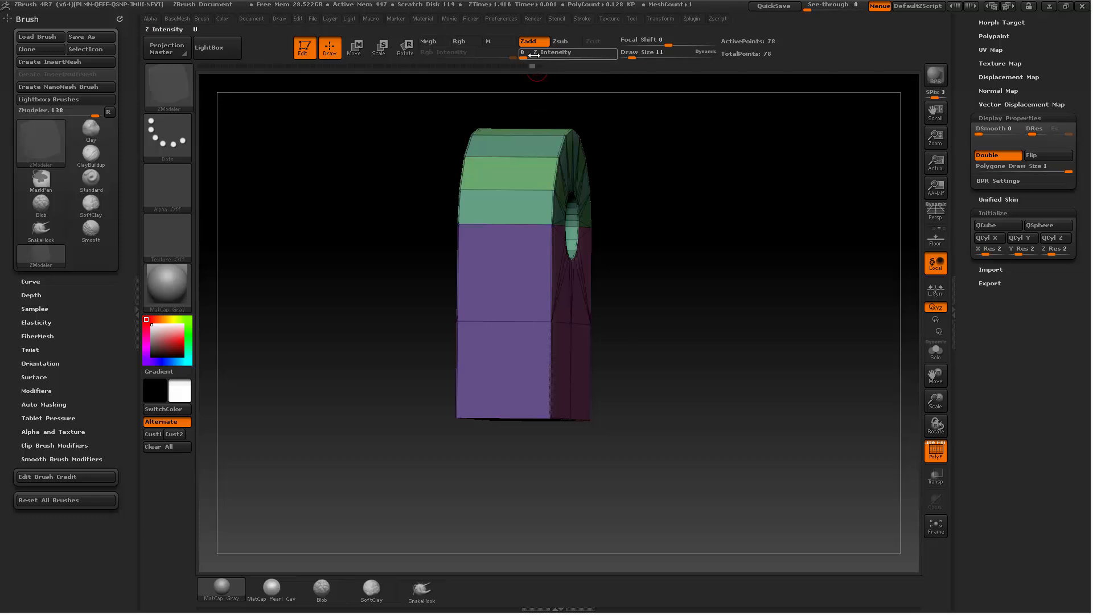
left_click(534, 54)
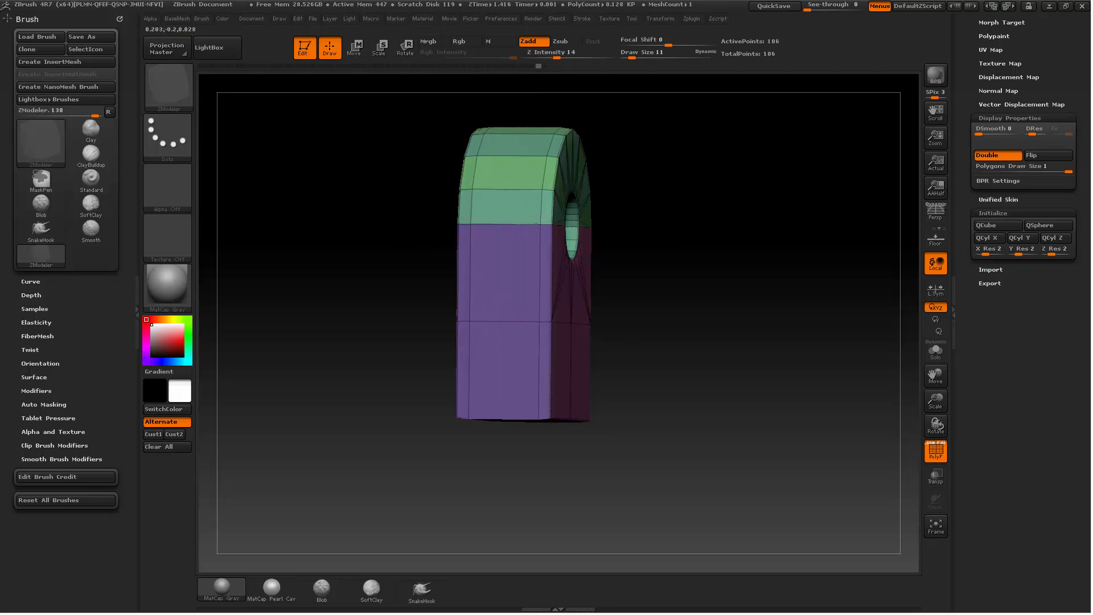
left_click_drag(536, 226, 530, 227)
left_click_drag(672, 225, 702, 191)
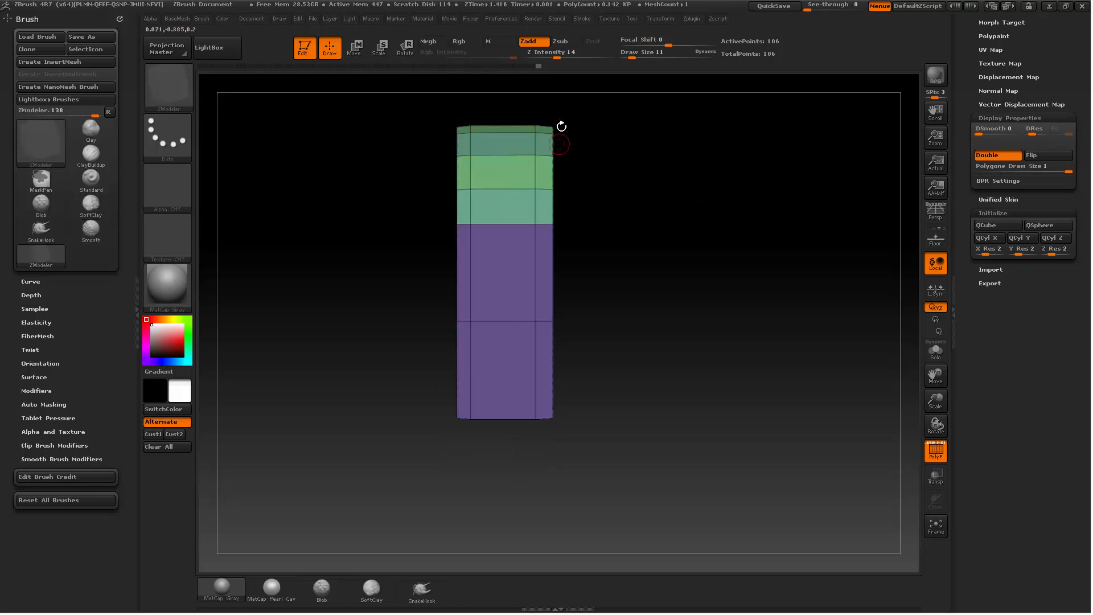
Step: Set Z Intensity to 51 and insert two more strongly raised edge loops in the middle of the bracket's rim
left_click_drag(566, 54, 587, 55)
left_click(493, 222)
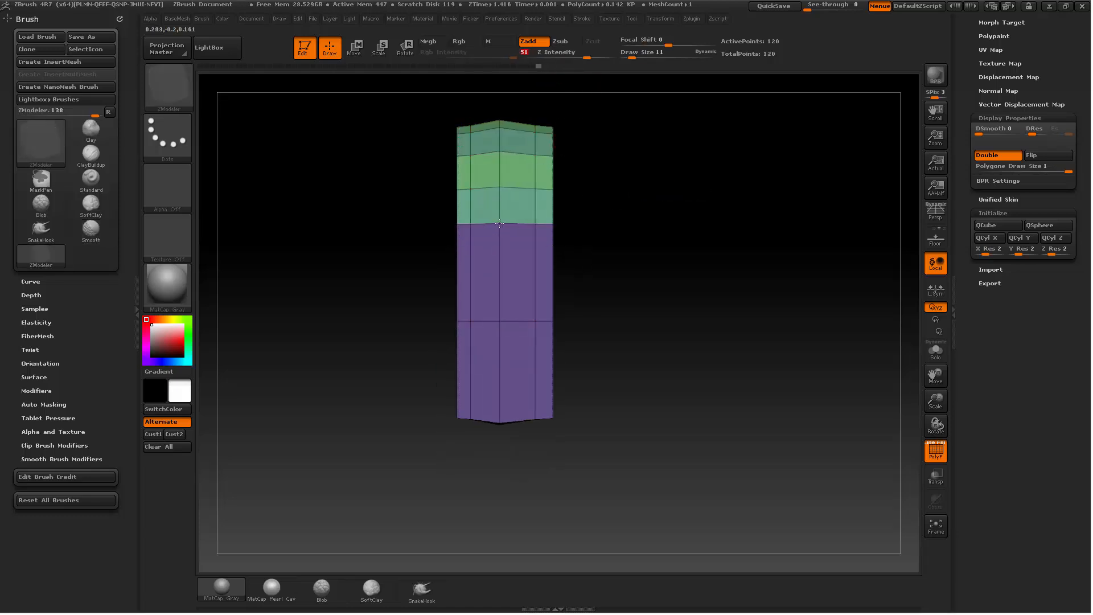
left_click(517, 226)
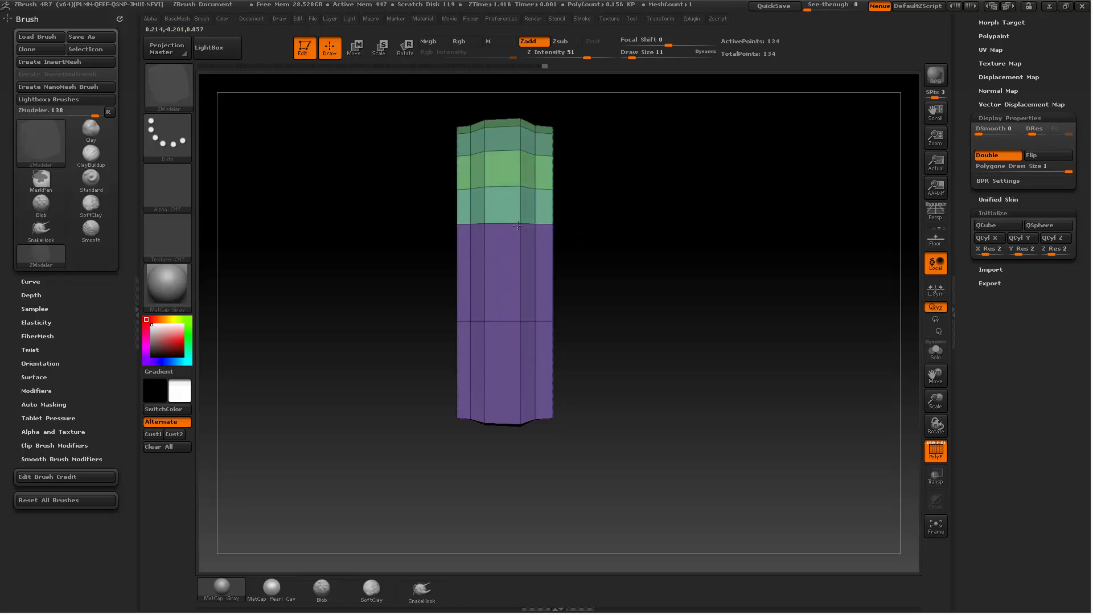
Step: Undo all four raised edge loops inserted around the bracket's rim
key("ctrl+z")
key("ctrl+z")
key("ctrl+z")
key("ctrl+z")
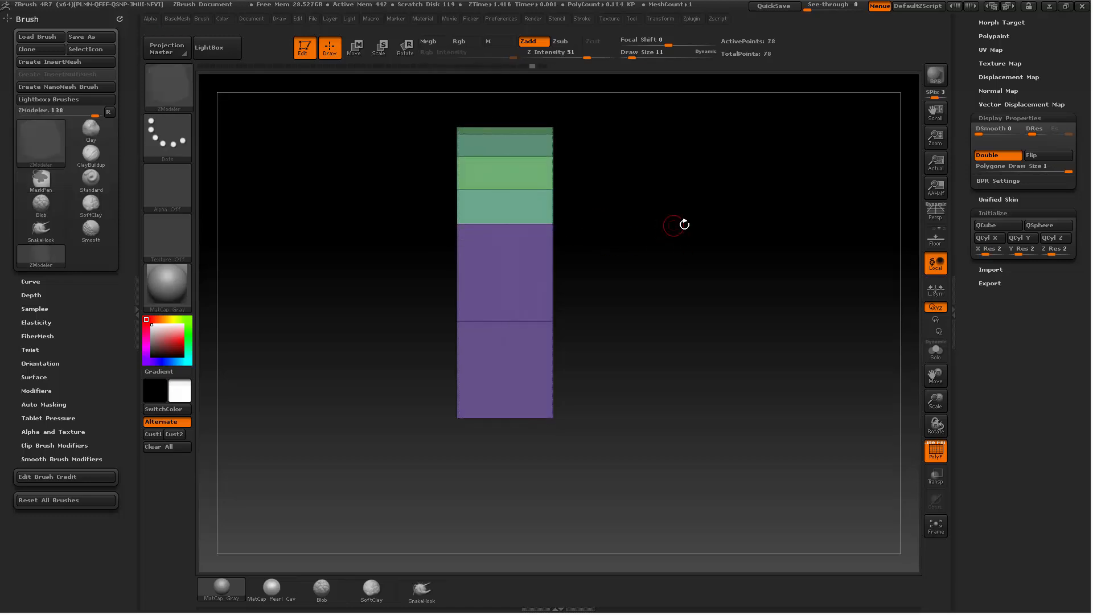
Step: Set the polygon action to Inset with the A Single Poly target and mark the bracket's two lower front polys as a temporary polygroup
left_click_drag(684, 225, 703, 323)
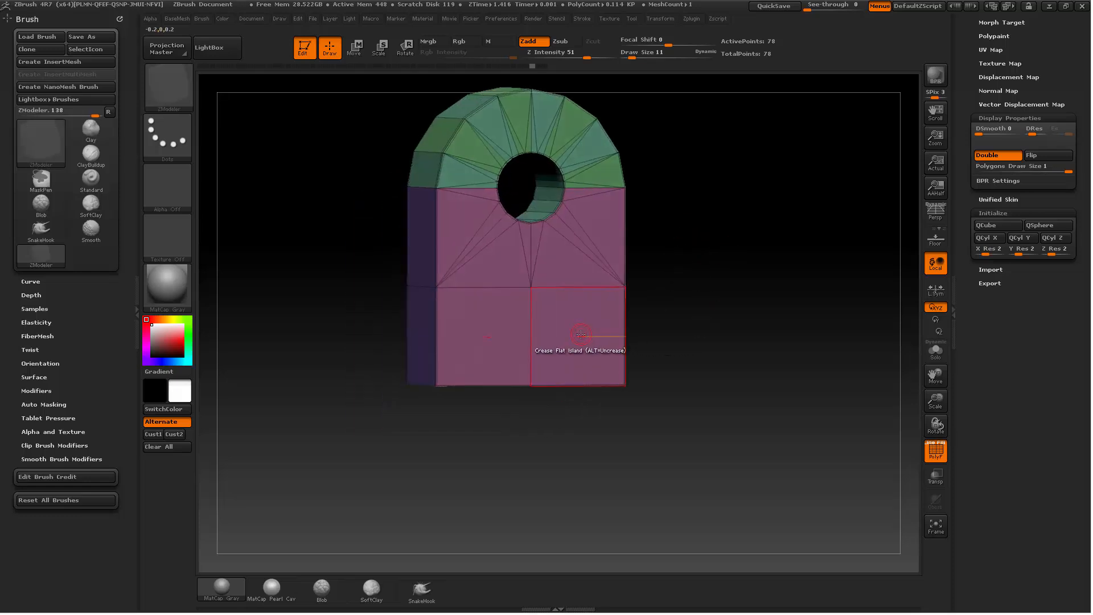
key("space")
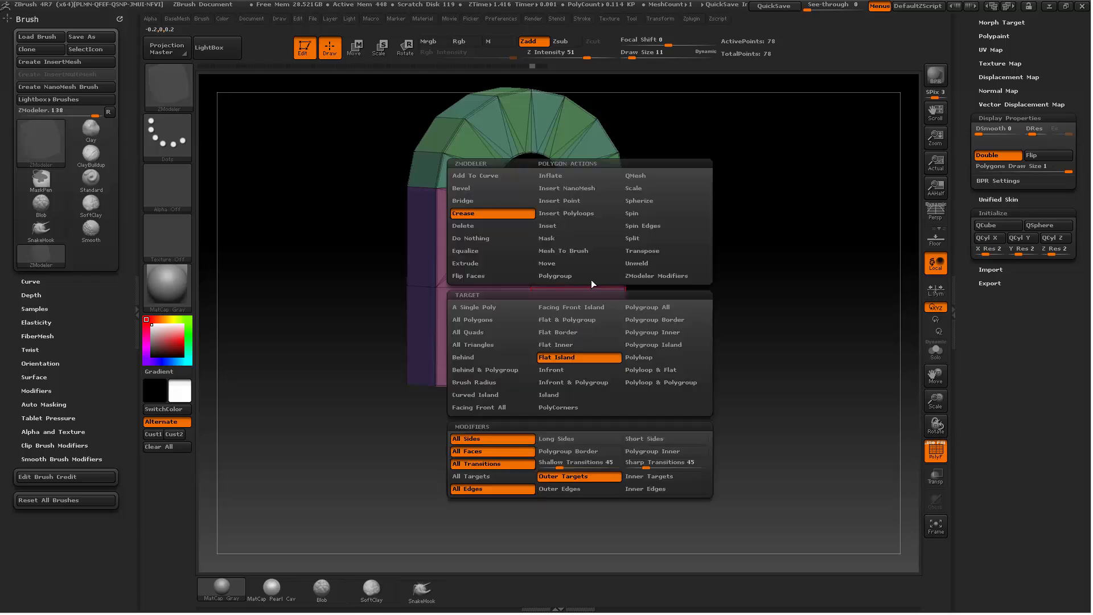
left_click(562, 225)
left_click(488, 308)
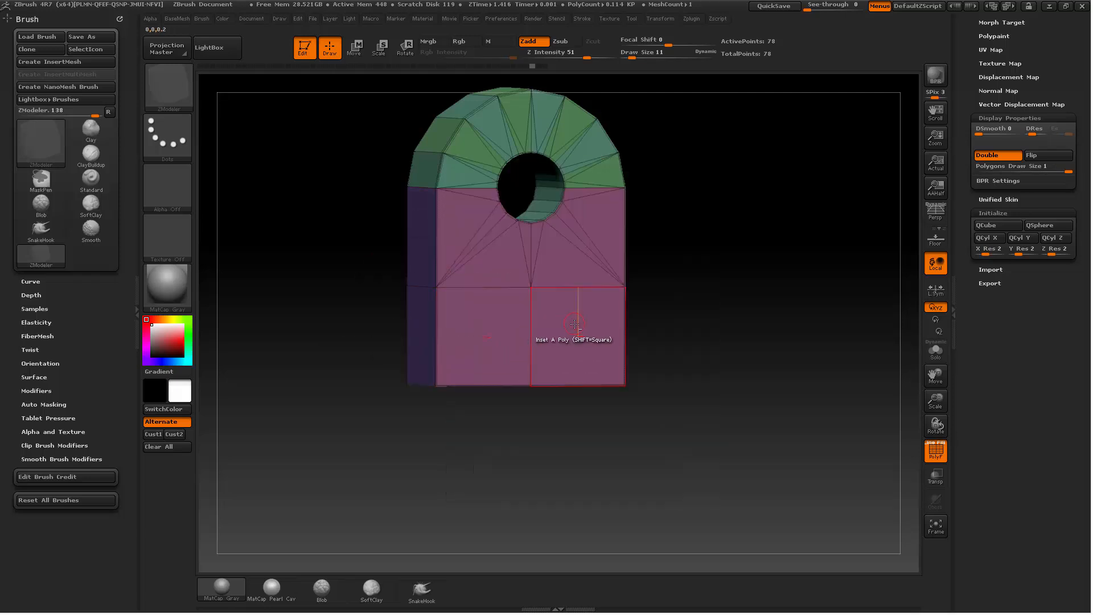
left_click(570, 324, "alt")
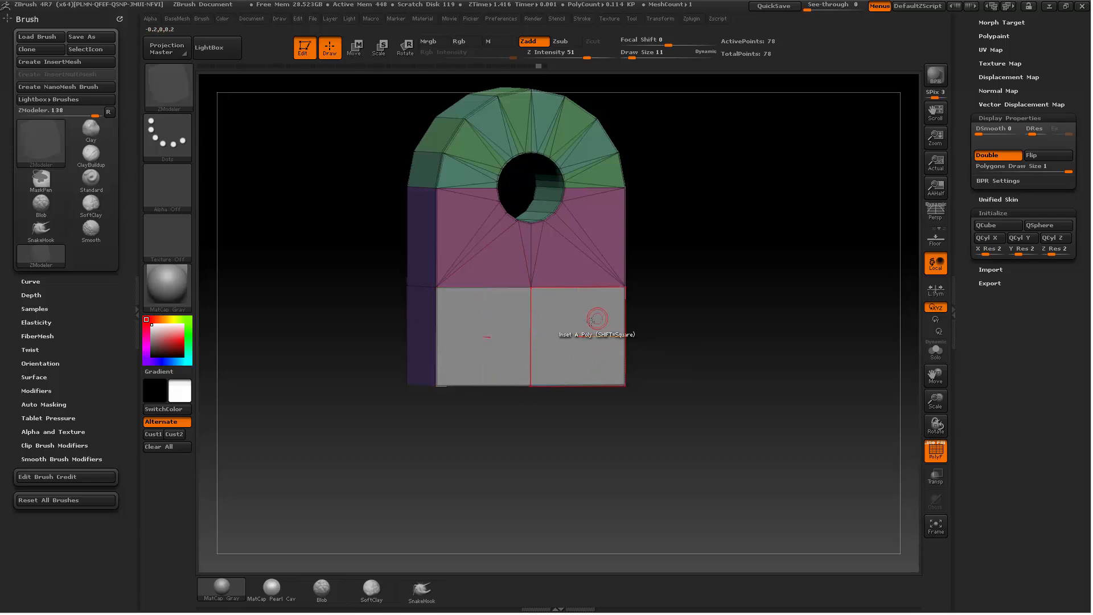
Step: Try to inset the marked lower front polys of the bracket and undo the inset
key("space")
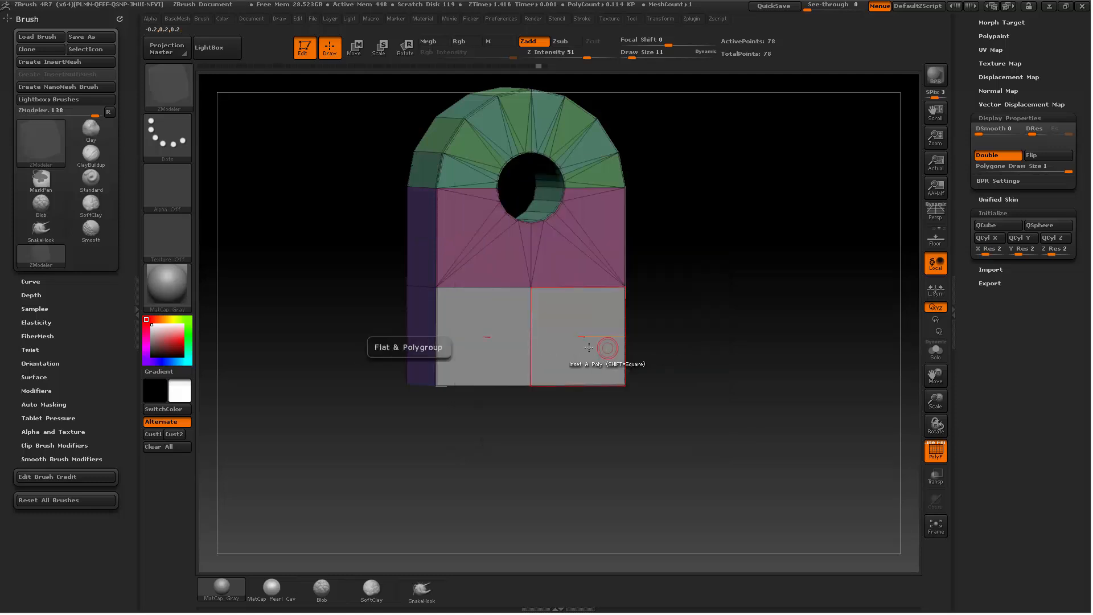
left_click_drag(581, 327, 662, 323)
key("ctrl+z")
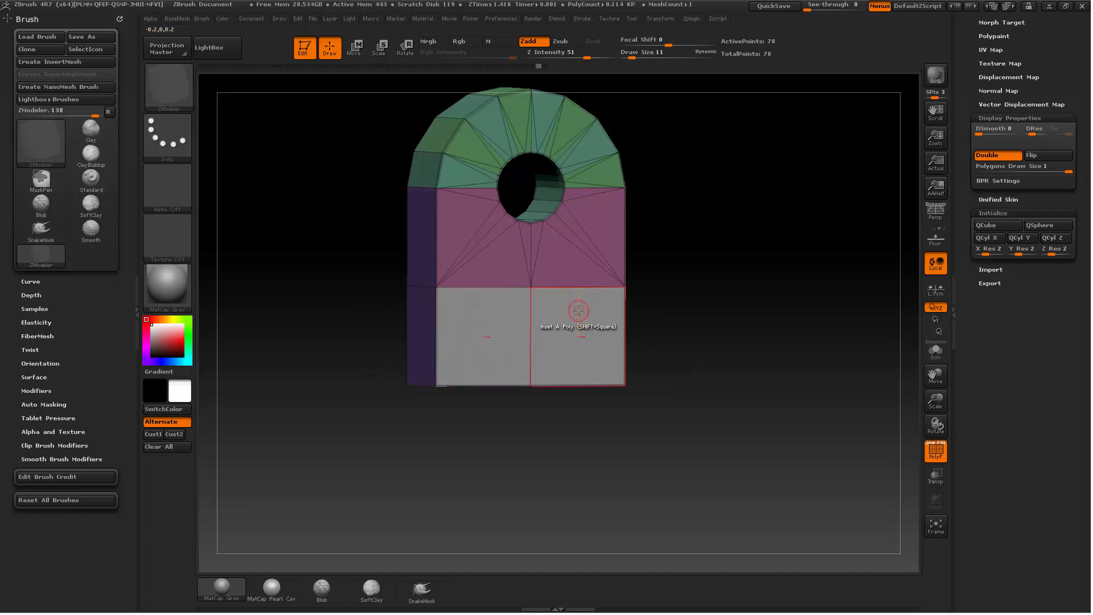
Step: Change the Inset option to treat the selection as one region and inset the bracket's two marked lower front polys together
key("space")
left_click(597, 439)
left_click_drag(580, 308, 578, 322)
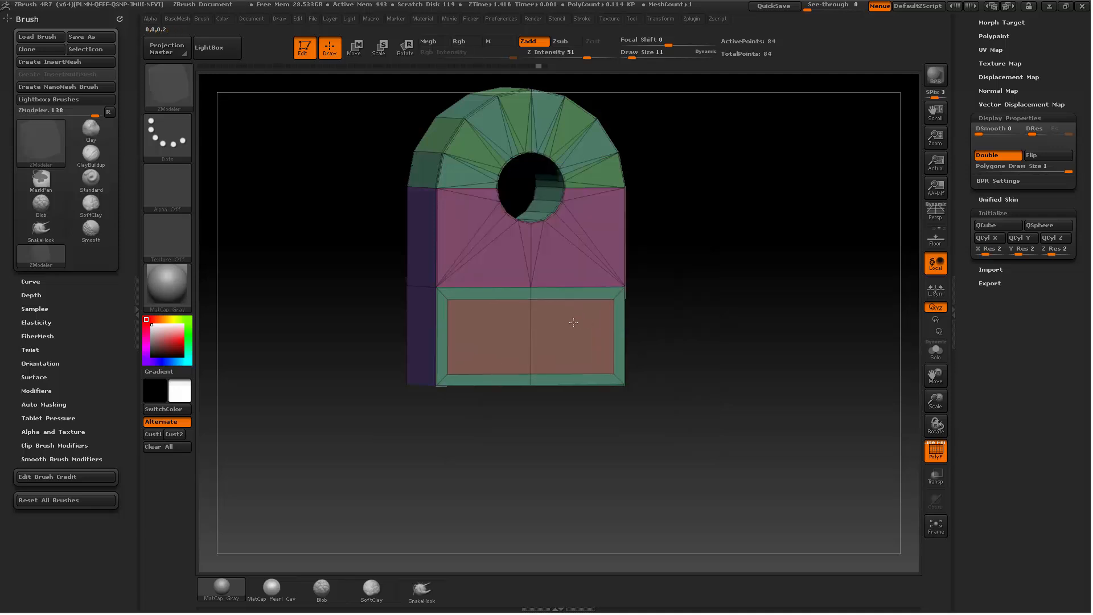
Step: Set the Inset target to Polygroup Island and inset the bracket's lower front panel once more
key("space")
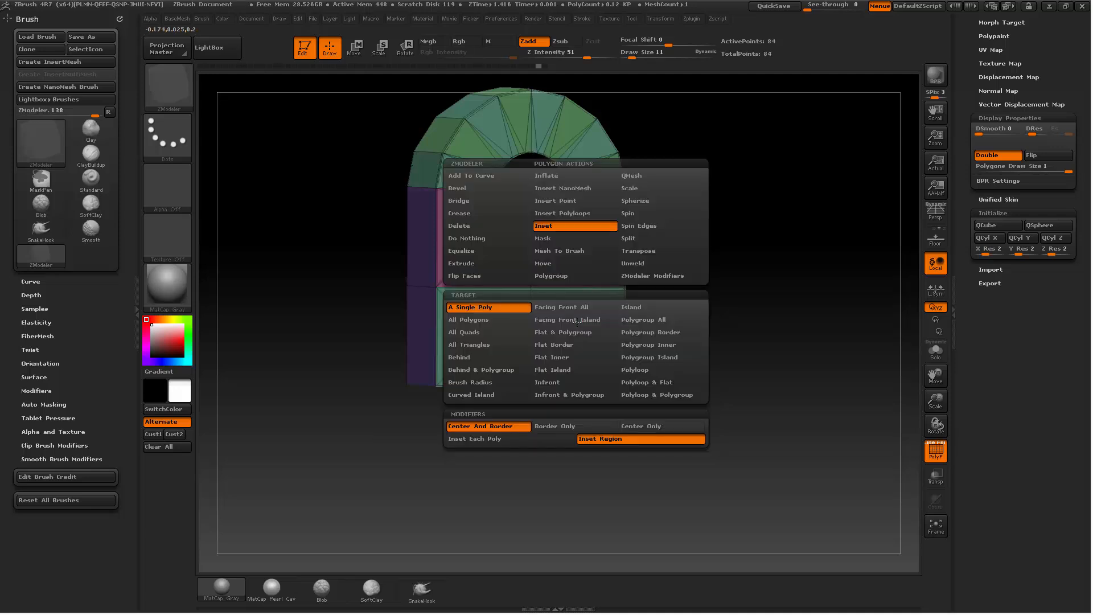
left_click(641, 356)
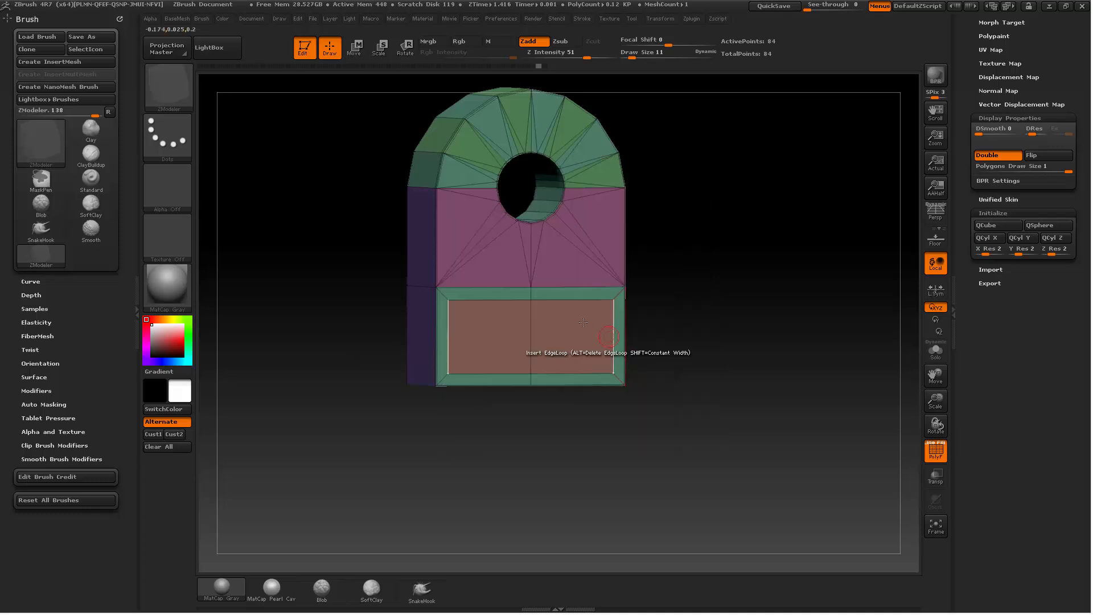
mouse_move(570, 318)
left_mouse_down()
mouse_move(589, 325)
mouse_move(571, 330)
left_mouse_up()
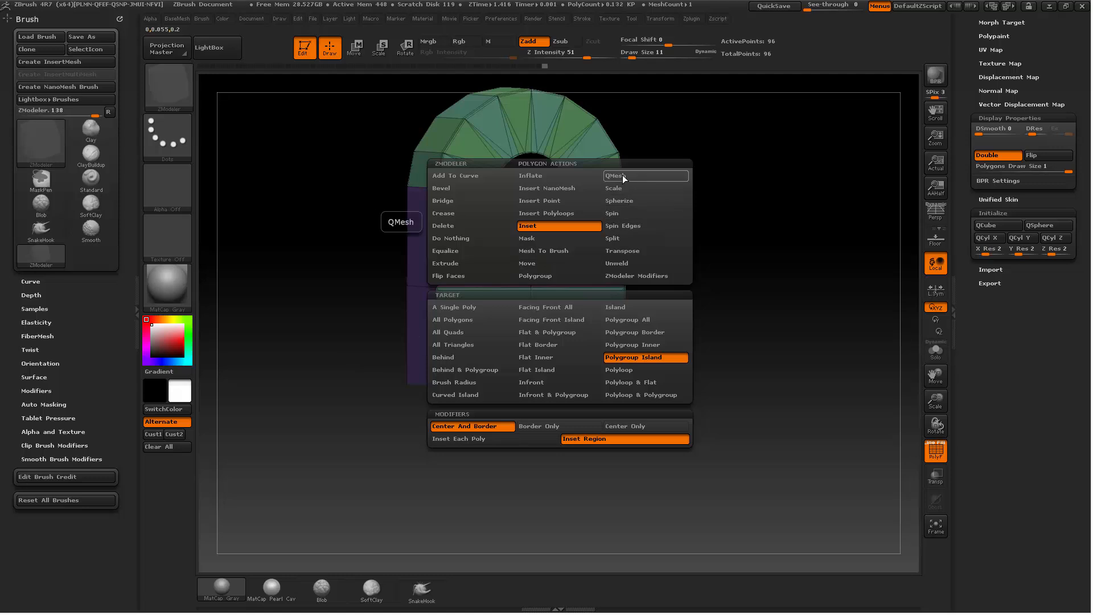
Step: Set the polygon action to QMesh and pull the innermost lower front panel outward into a protruding block
left_click(623, 175)
left_click_drag(708, 244, 735, 250)
left_click_drag(558, 341, 623, 333)
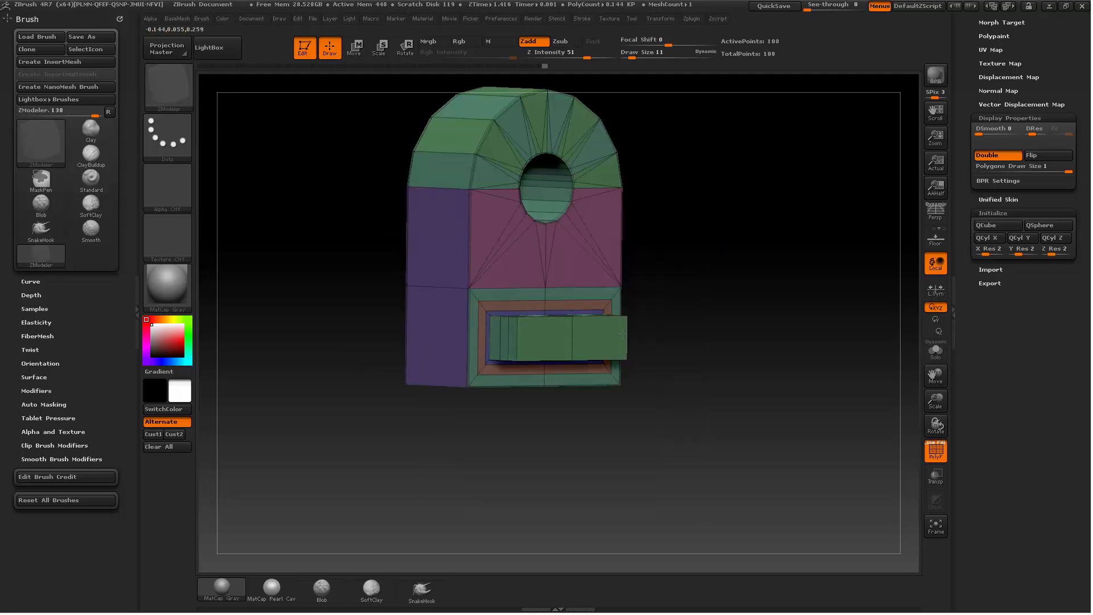
Step: Set the edge action to Crease with the EdgeLoop Complete target and crease two edge loops around the protruding block
mouse_move(697, 275)
left_mouse_down()
mouse_move(695, 239)
mouse_move(712, 234)
mouse_move(747, 275)
mouse_move(748, 251)
mouse_move(706, 268)
left_mouse_up()
key("space")
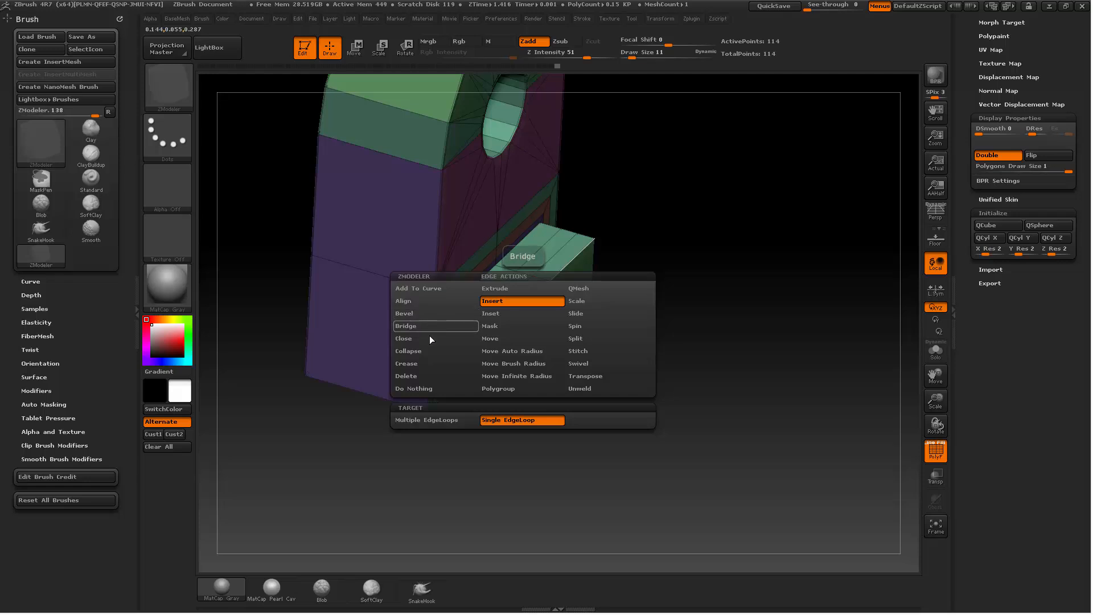
left_click(421, 363)
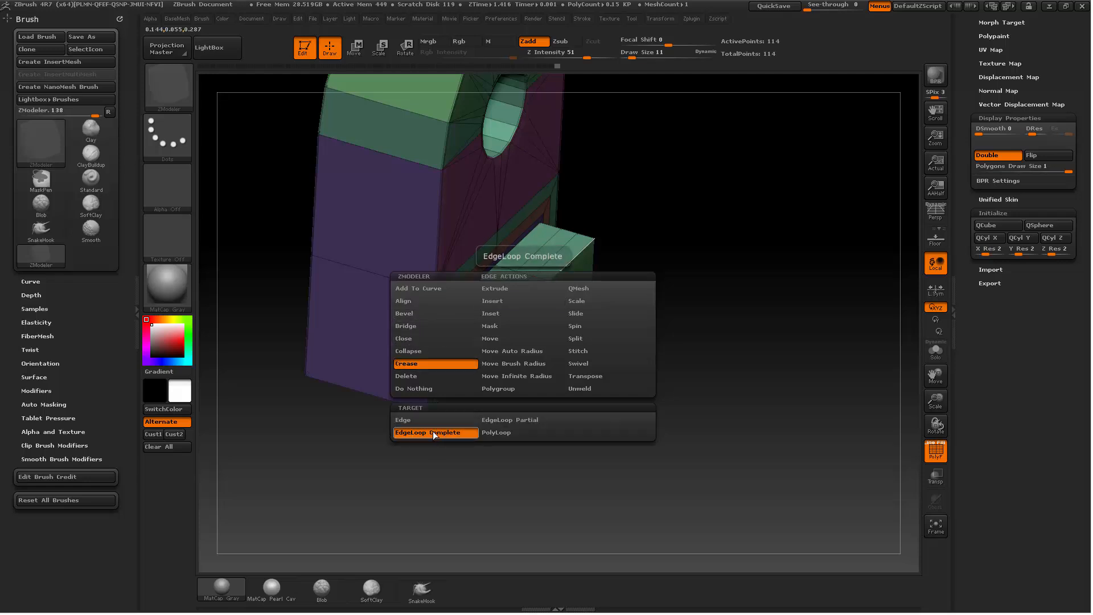
left_click_drag(691, 249, 707, 286)
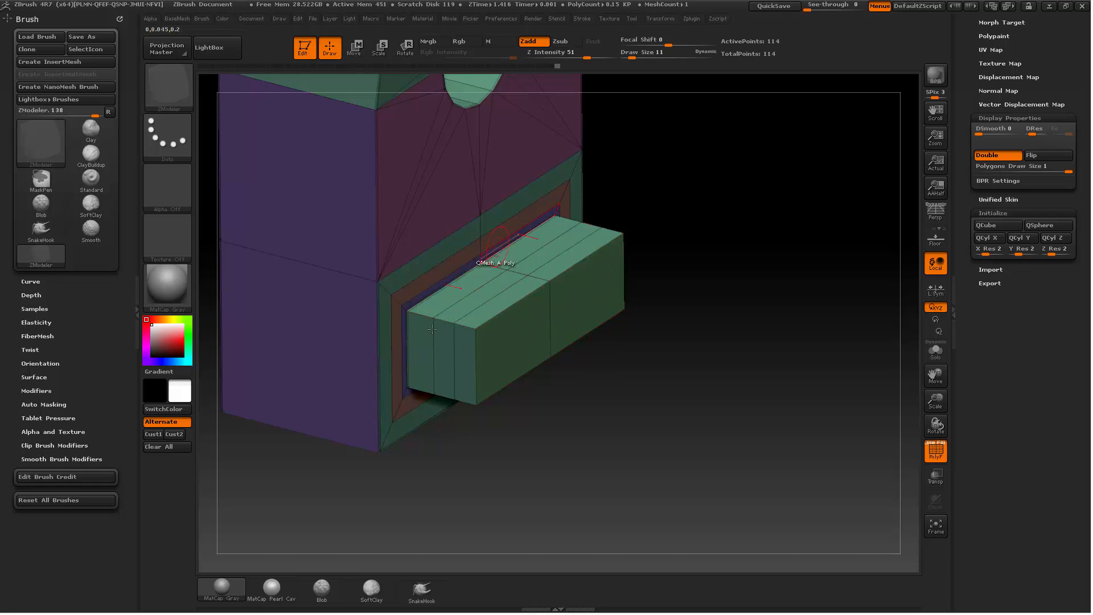
left_click(464, 302)
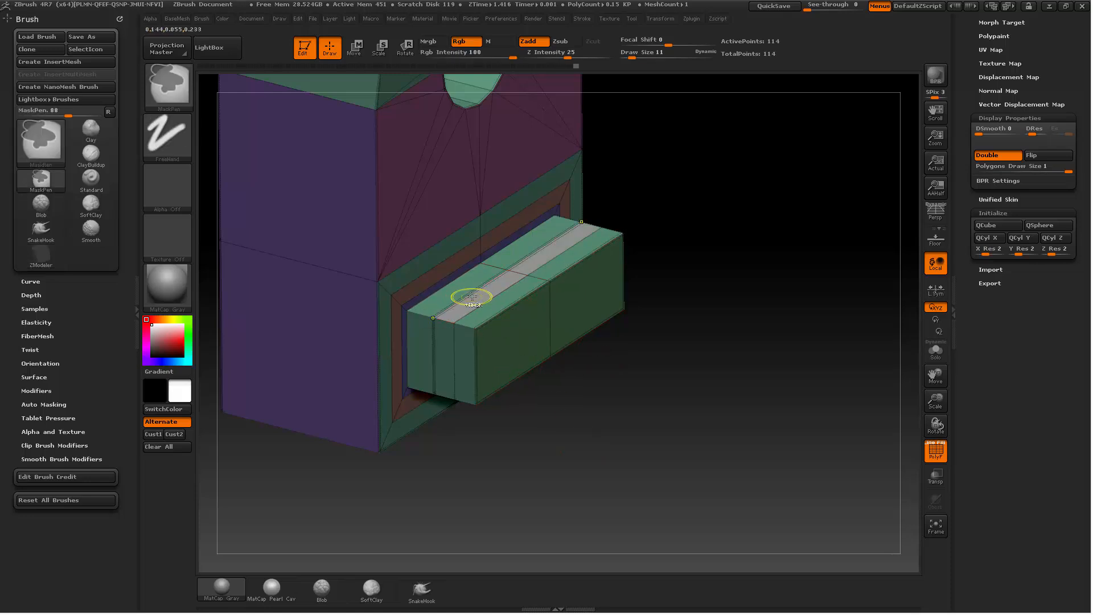
left_click(476, 302)
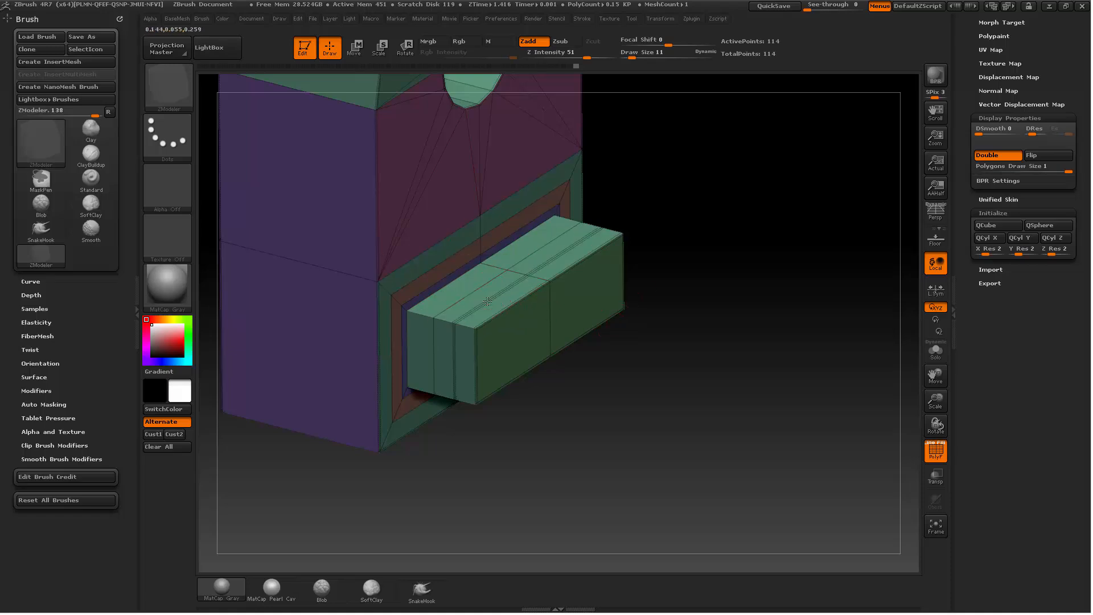
Step: Set the edge action to Add To Curve and add three outer edges on one half of the block's front face to a curve
left_click_drag(684, 217, 825, 238)
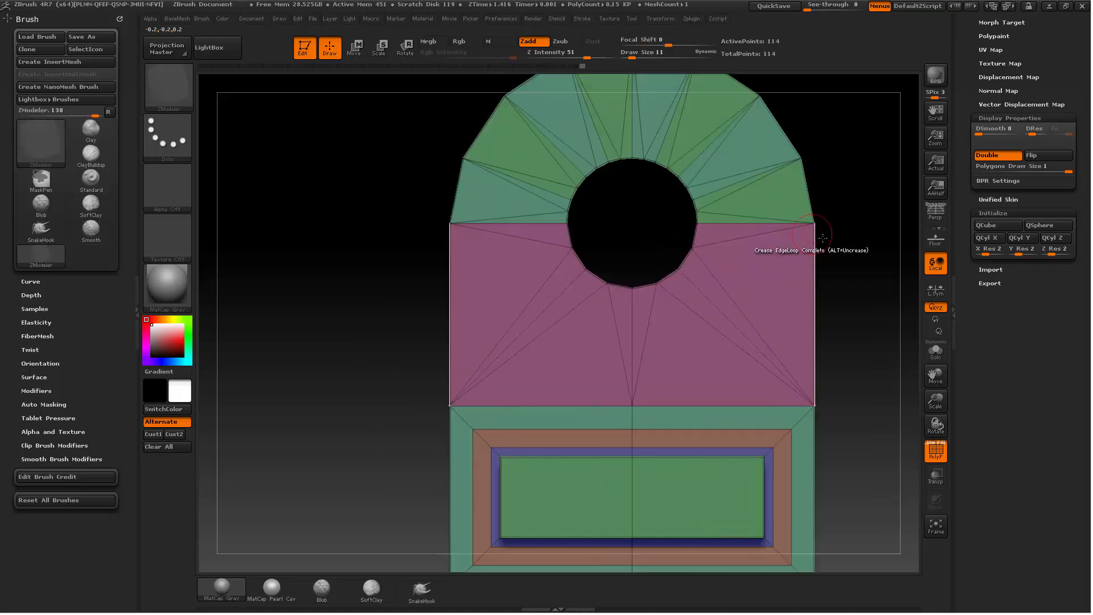
mouse_move(863, 205)
left_mouse_down()
mouse_move(742, 244)
mouse_move(809, 181)
mouse_move(808, 197)
mouse_move(855, 195)
left_mouse_up()
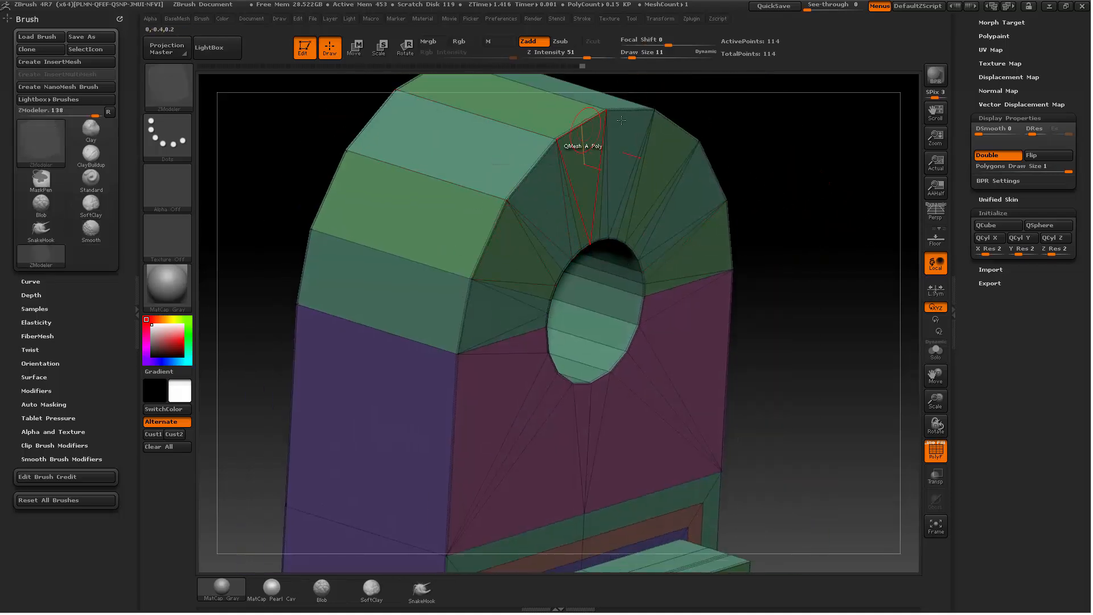
left_click_drag(795, 264, 808, 222, "alt")
left_click_drag(808, 222, 768, 155, "alt")
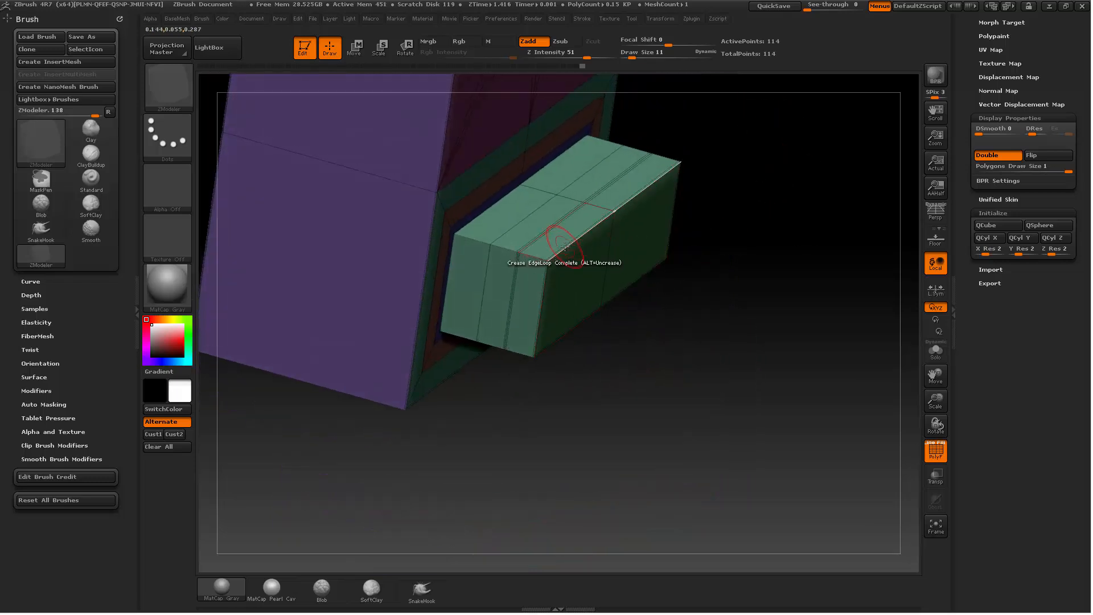
key("space")
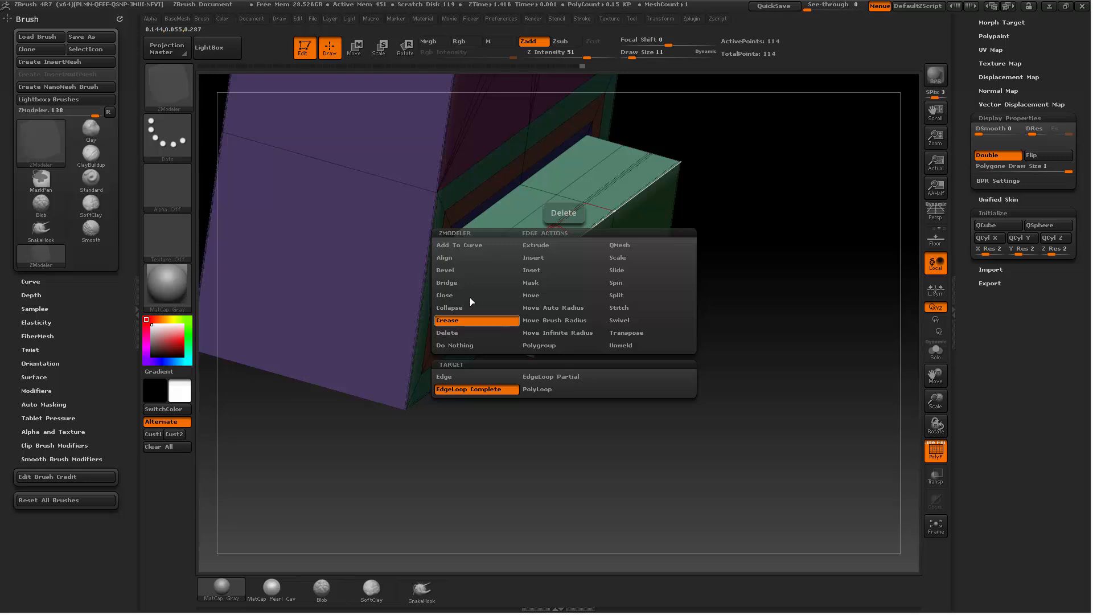
left_click(459, 244)
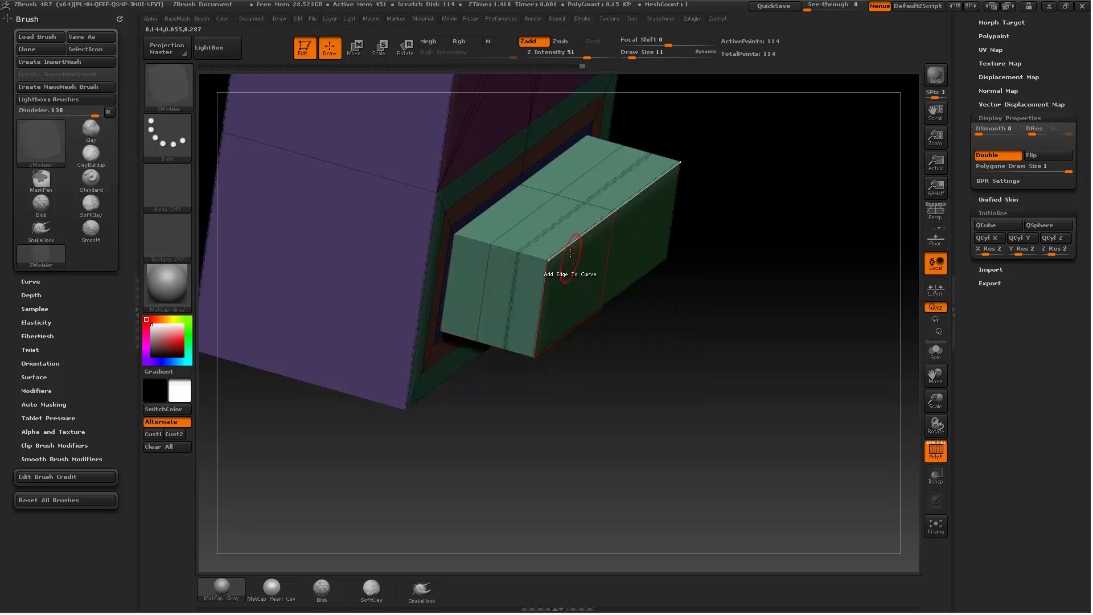
left_click(544, 288)
left_click_drag(641, 347, 561, 383)
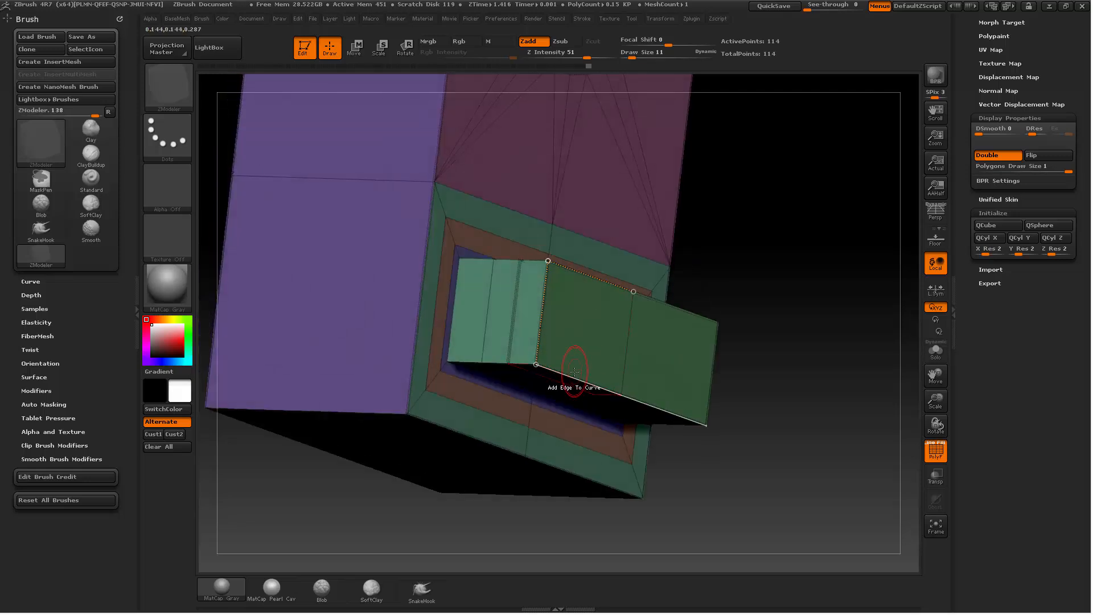
left_click_drag(785, 262, 647, 215)
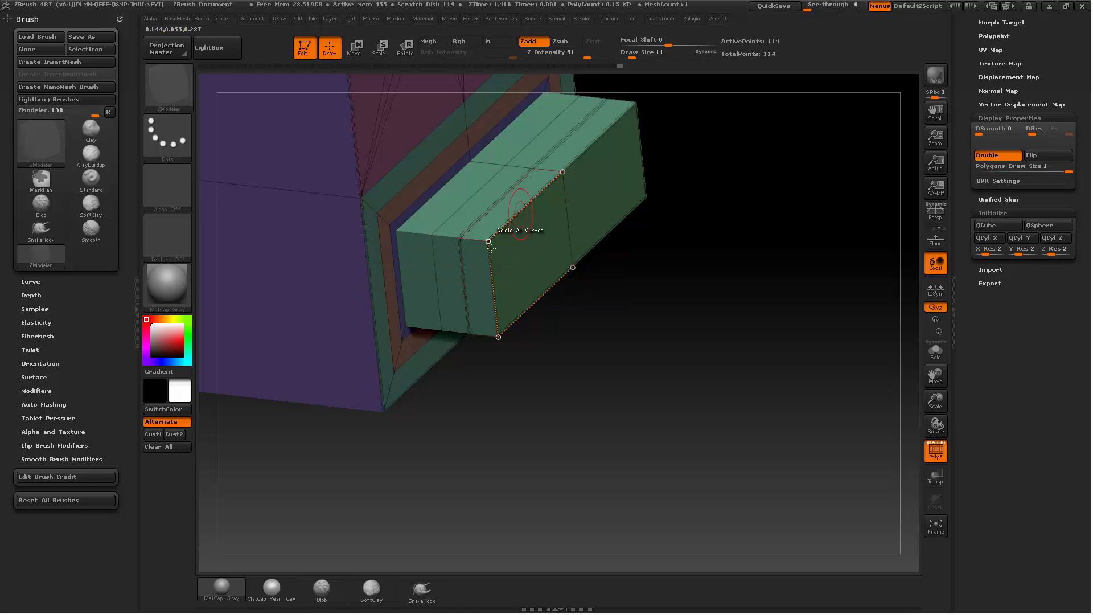
Step: Set the curve action to Bevel with All Curves, Single Row and Linear Edge, and bevel the curve on the block
key("space")
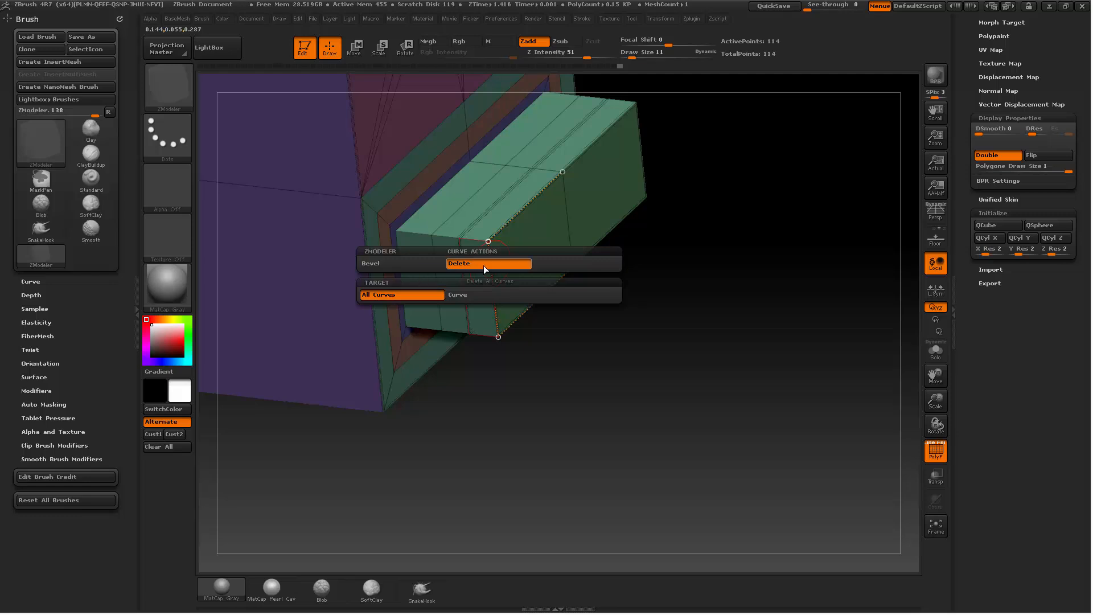
left_click(419, 262)
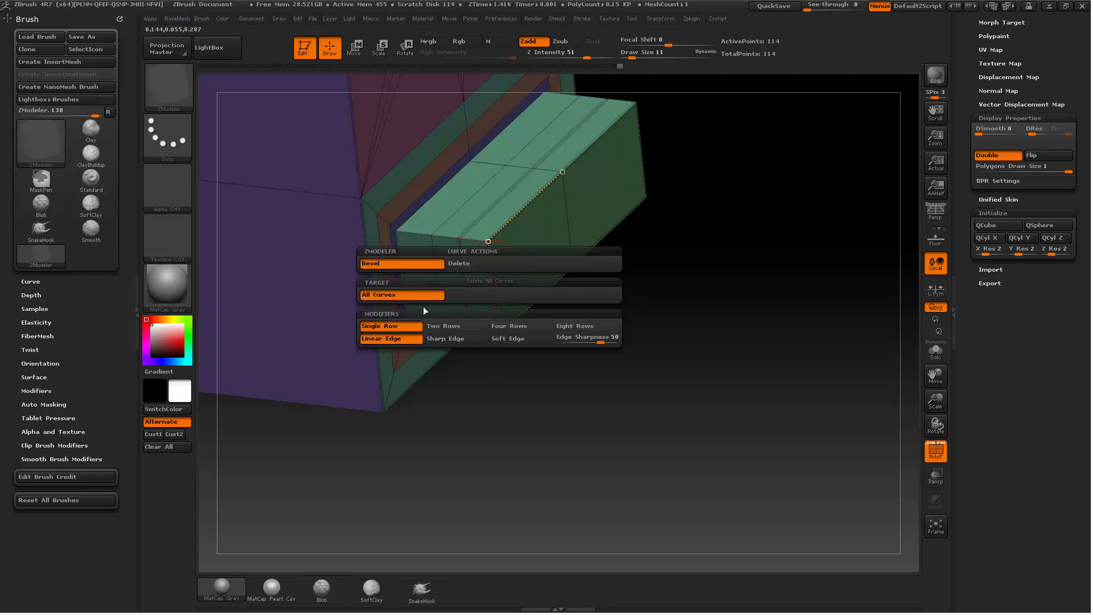
left_click_drag(496, 269, 507, 277)
Step: Set the edge action to Insert, set Z Intensity to 0 and insert a single edge loop along the middle of the bracket's outer rim
left_click_drag(700, 311, 618, 85)
left_click_drag(652, 173, 744, 264)
key("space")
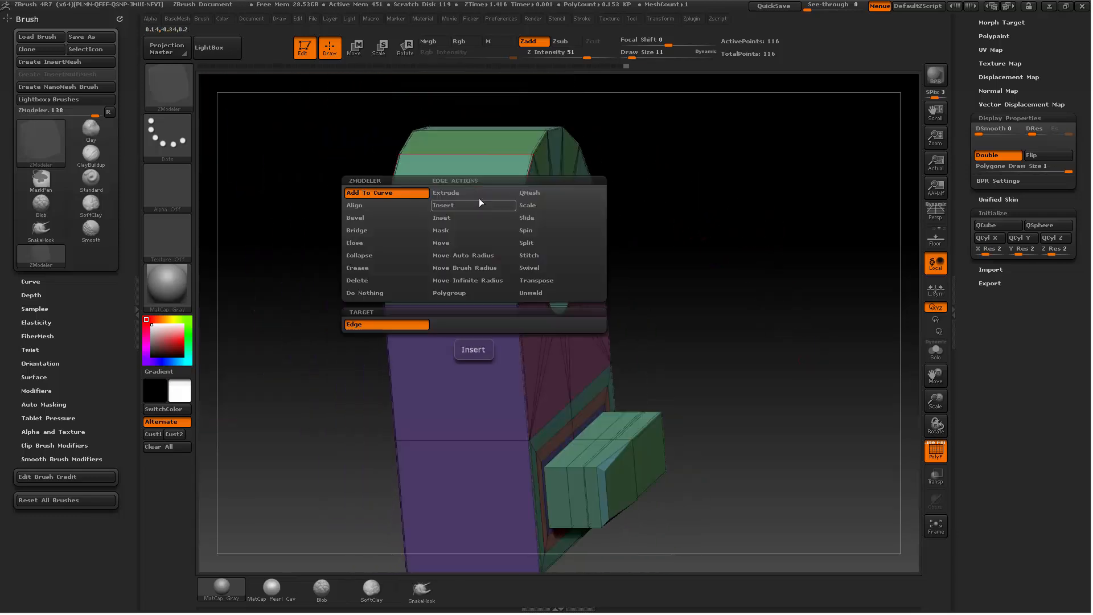
left_click(461, 205)
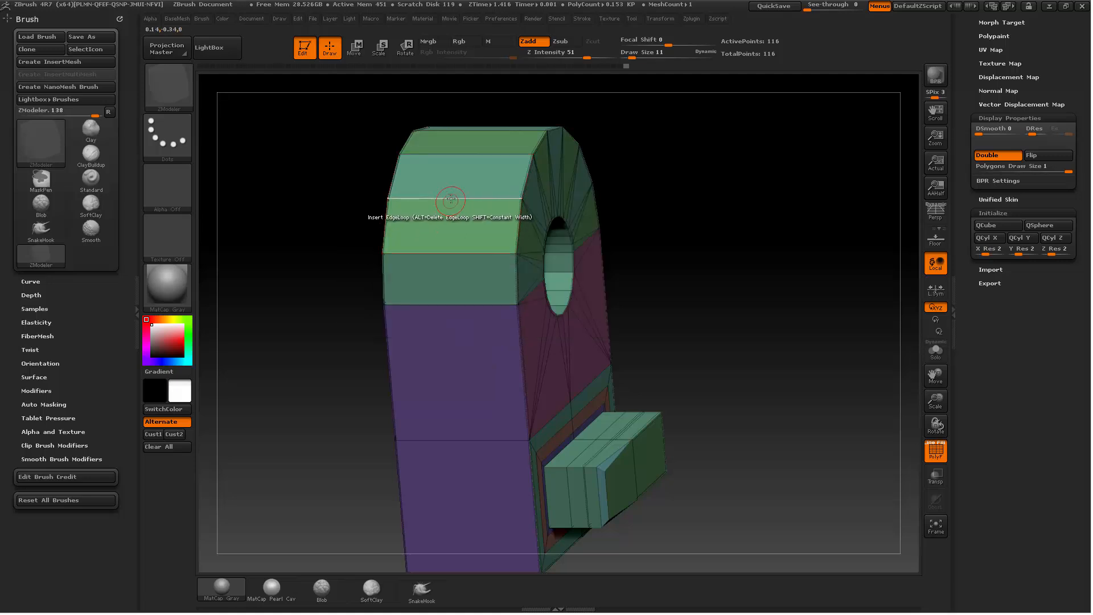
left_click(450, 199)
left_click(582, 62)
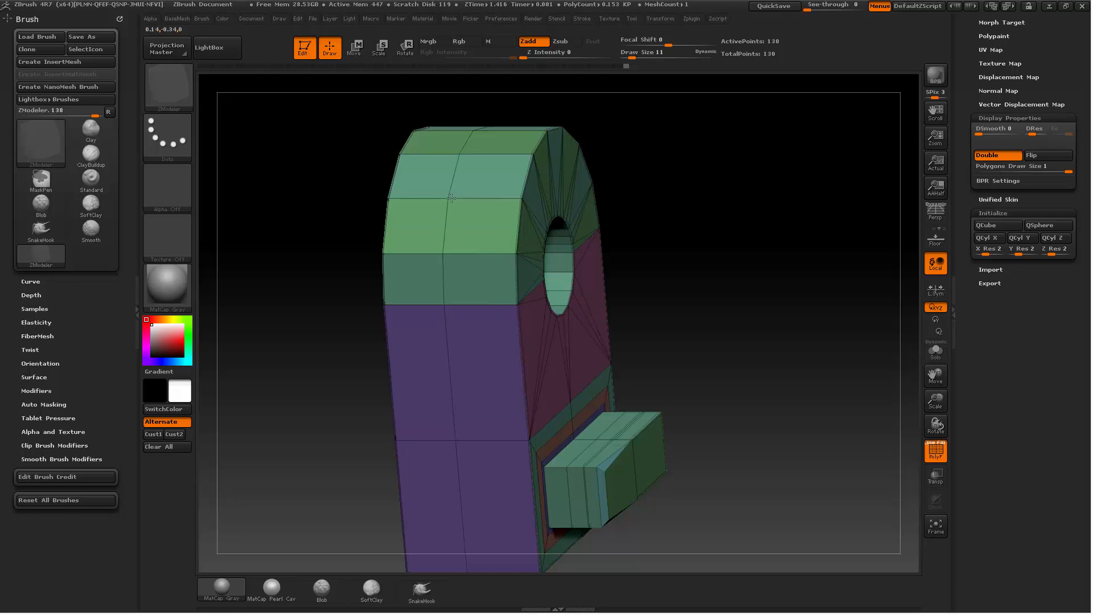
Step: Bevel the rim's middle edge loop using the EdgeLoop Complete target with Single Row and Linear Edge
key("space")
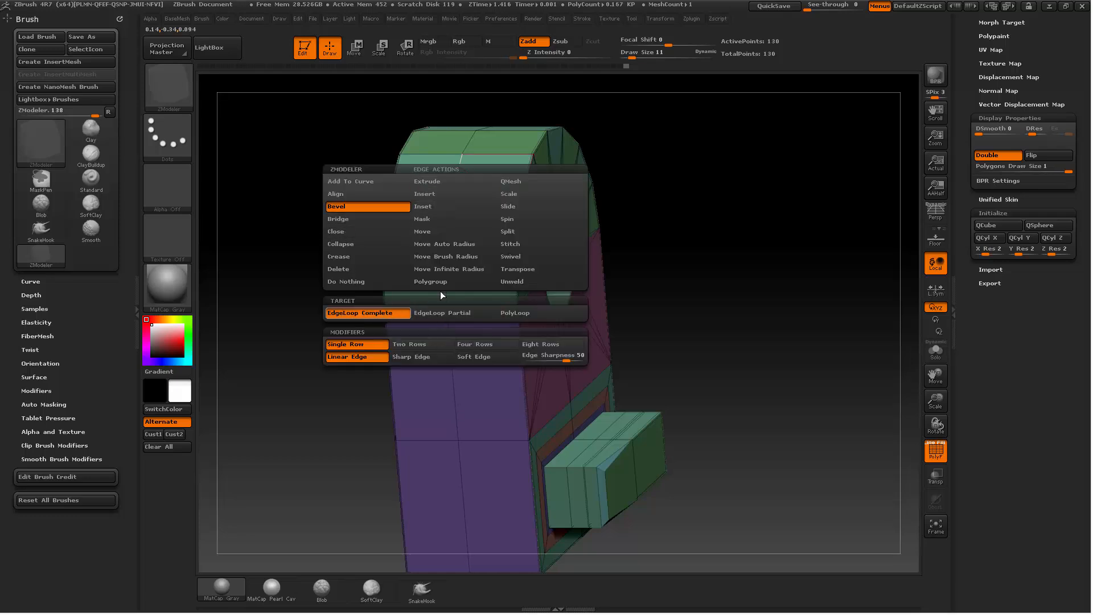
left_click(359, 313)
left_click(465, 160)
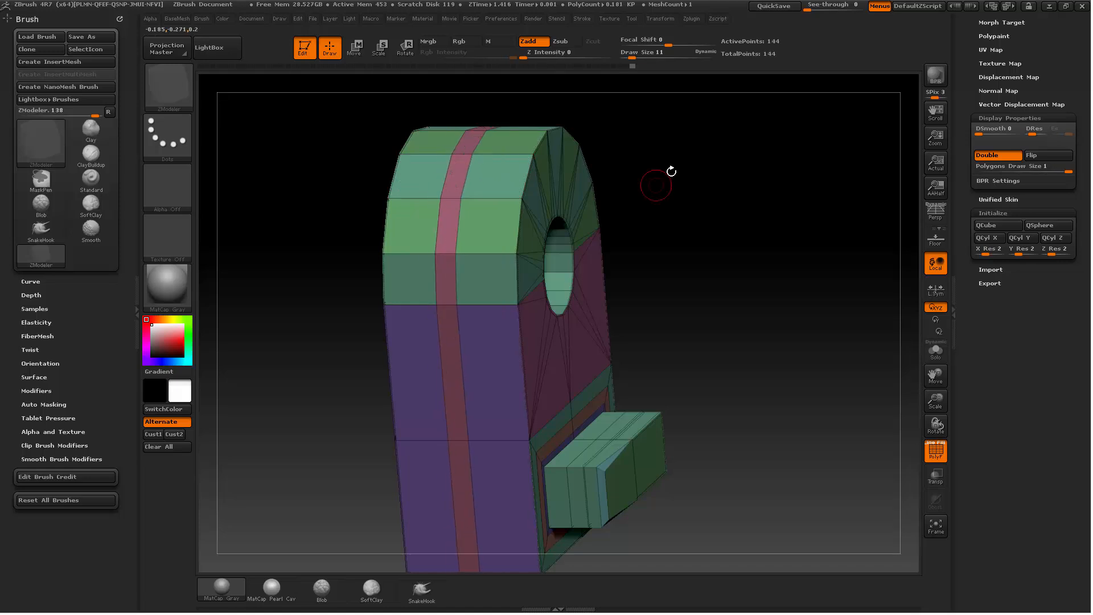
Step: Set the edge action to Add To Curve and add an edge of the rim's bevelled strip to a curve
left_click_drag(672, 171, 598, 206)
key("space")
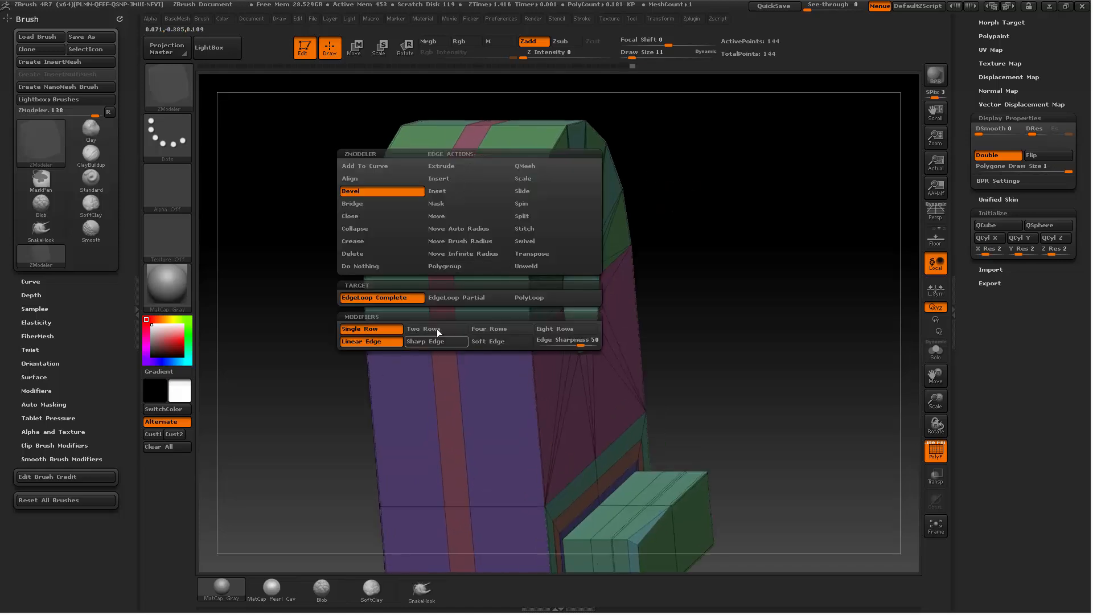
key("space")
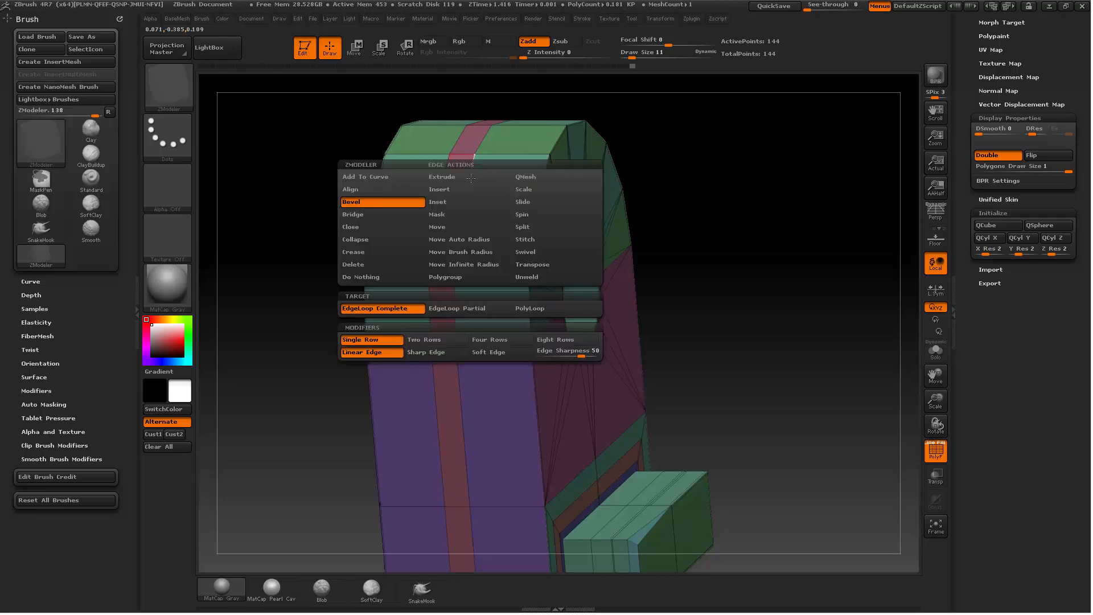
left_click(365, 176)
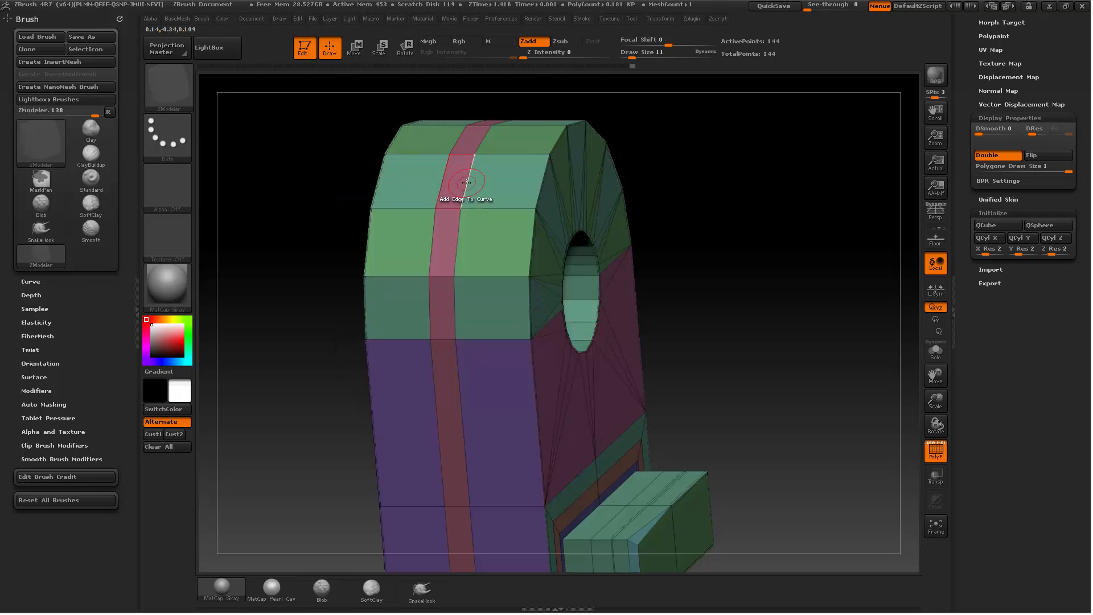
left_click(459, 210)
key("space")
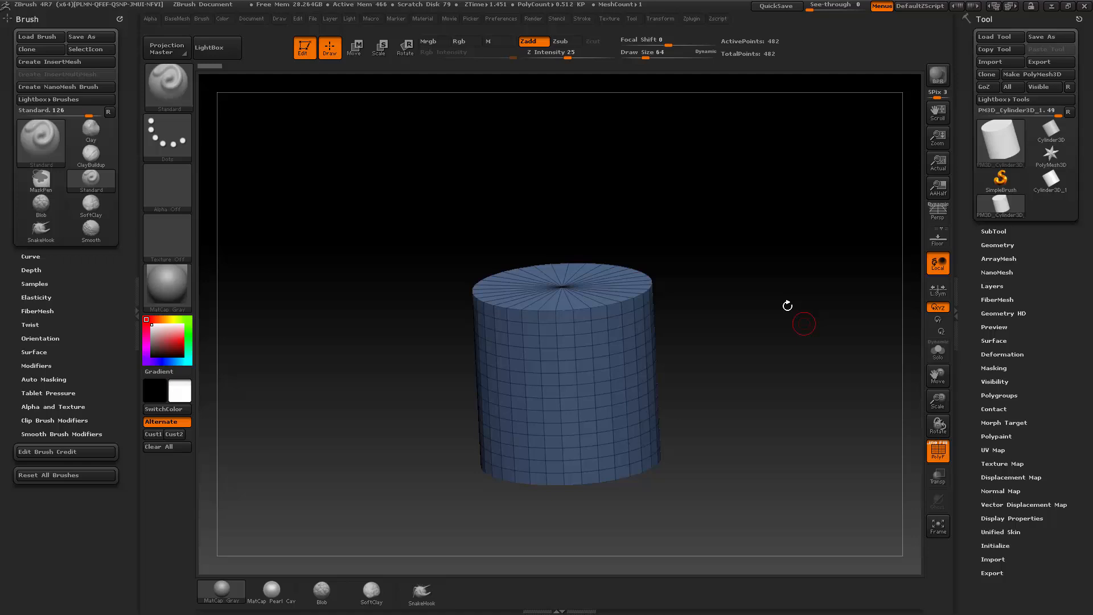
Step: Set the Draw Size to 86 and initialize the cylinder polymesh as a QCube
left_click_drag(787, 306, 761, 305, "alt")
key("s")
left_click(778, 313)
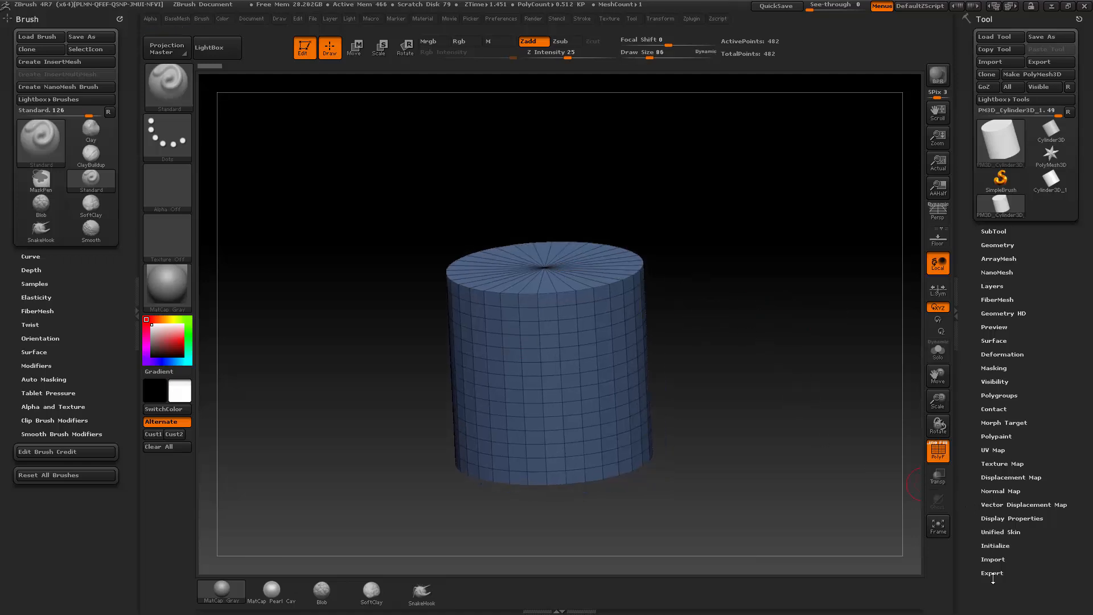
left_click(992, 544)
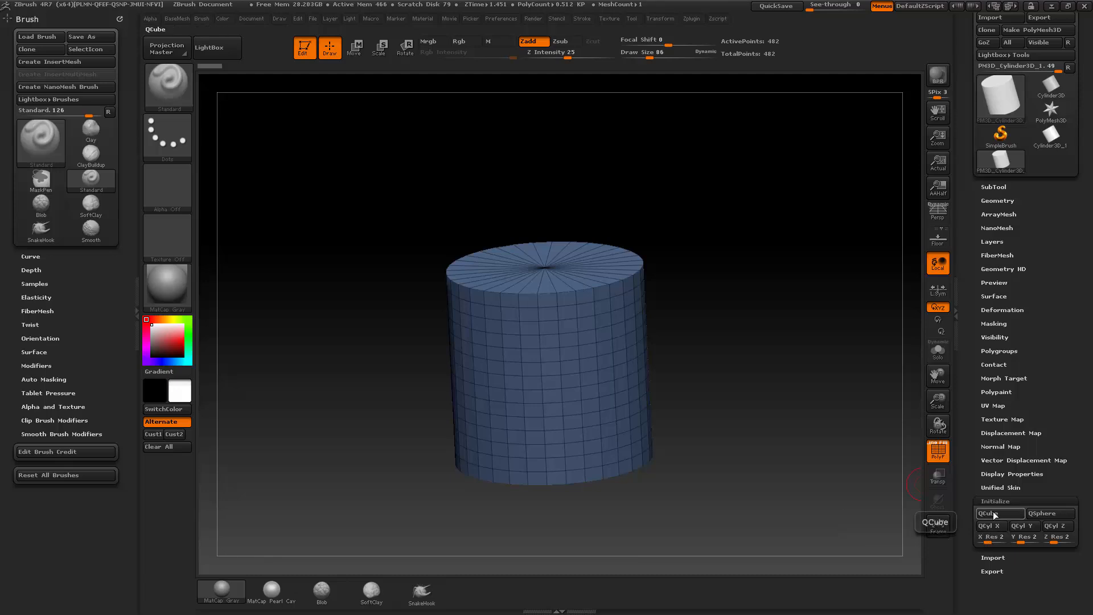
left_click(988, 513)
Step: Switch to the ZModeler brush for editing the cube
mouse_move(706, 366)
left_mouse_down()
mouse_move(723, 439)
mouse_move(538, 373)
left_mouse_up()
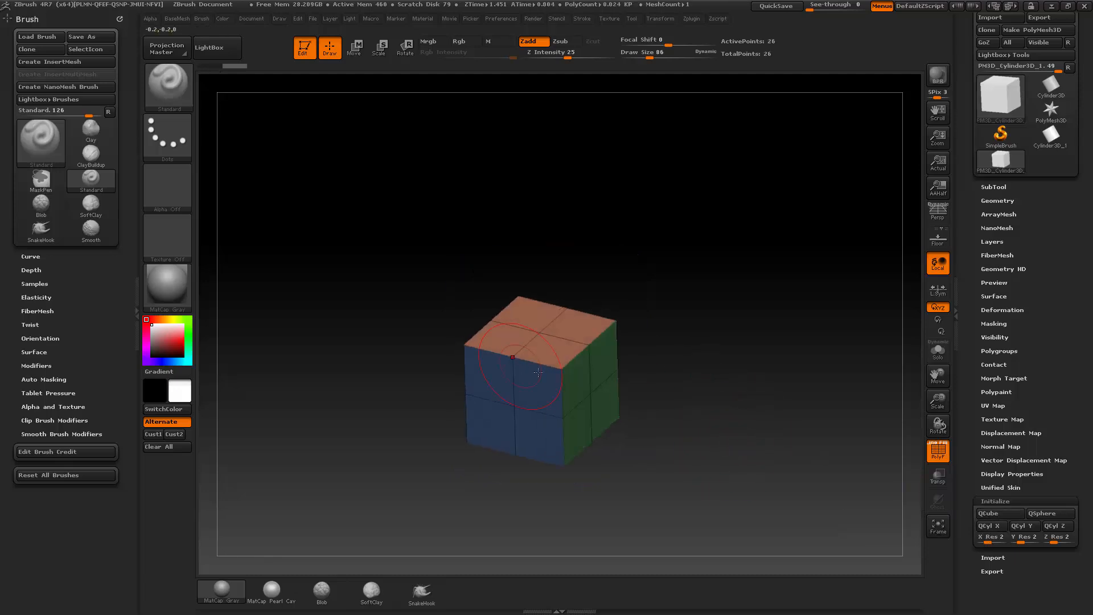
left_click_drag(686, 339, 552, 368)
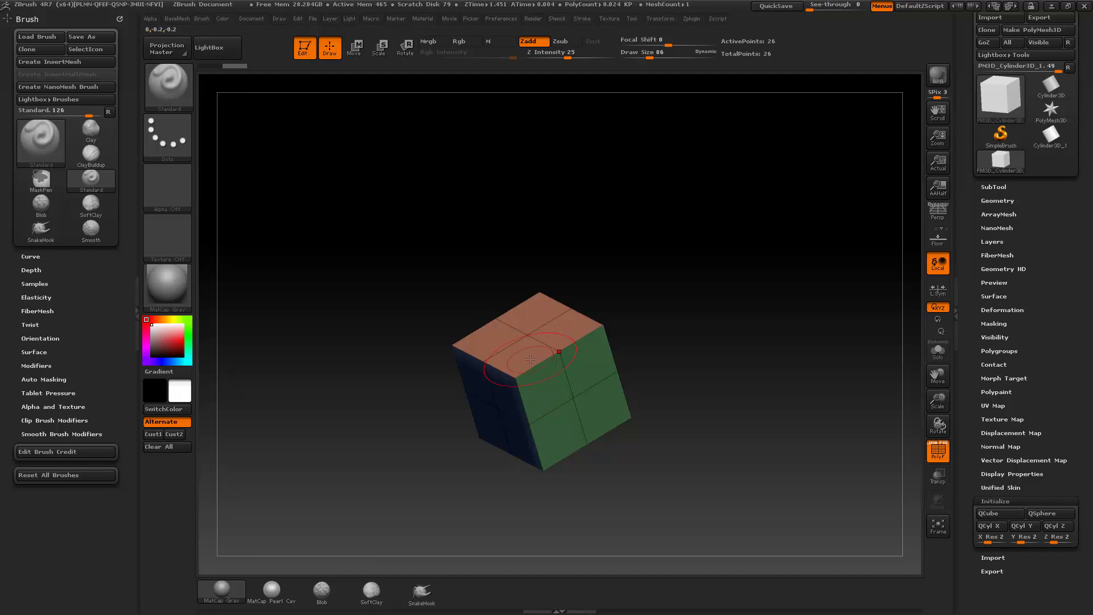
key("b")
key("z")
key("m")
Step: Set the polygon action to Bridge with Connected Polys, Circle, Specified Curvature 100 and Specified Resolution 8
key("space")
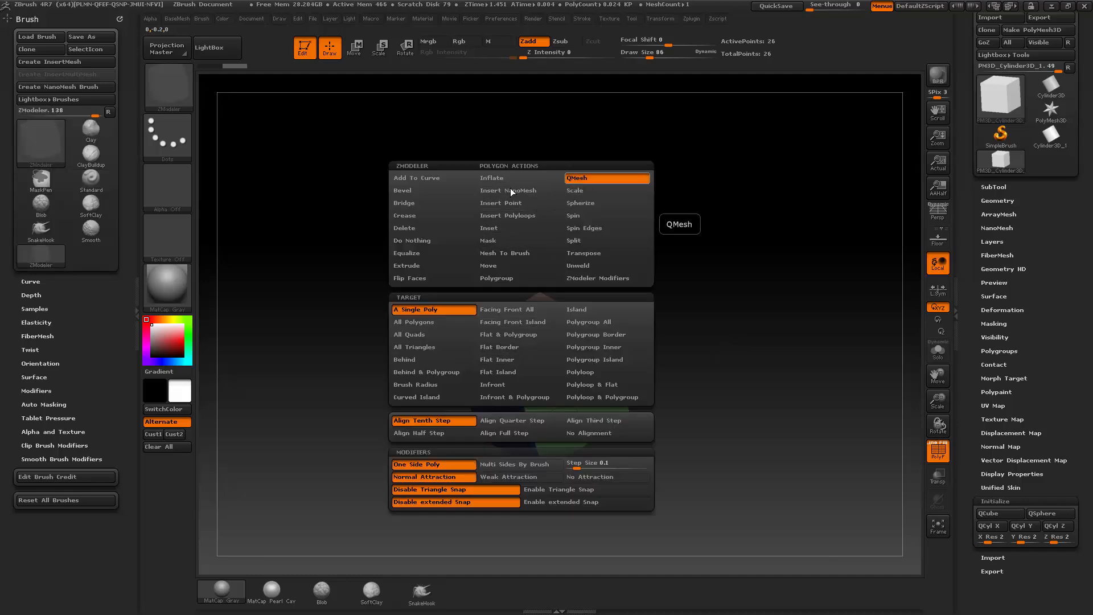
left_click(419, 203)
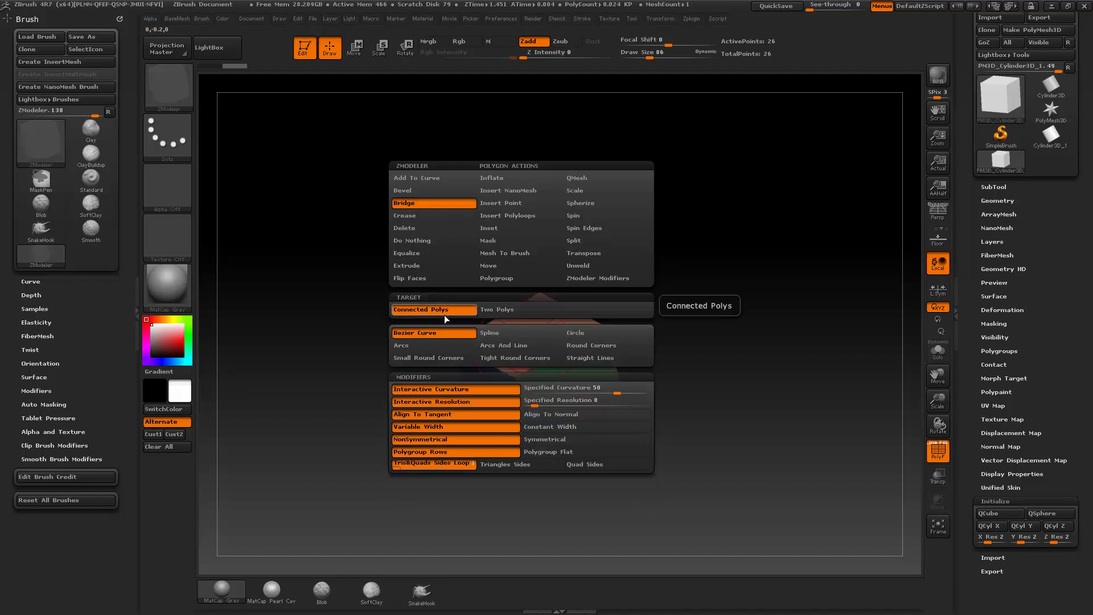
left_click(577, 335)
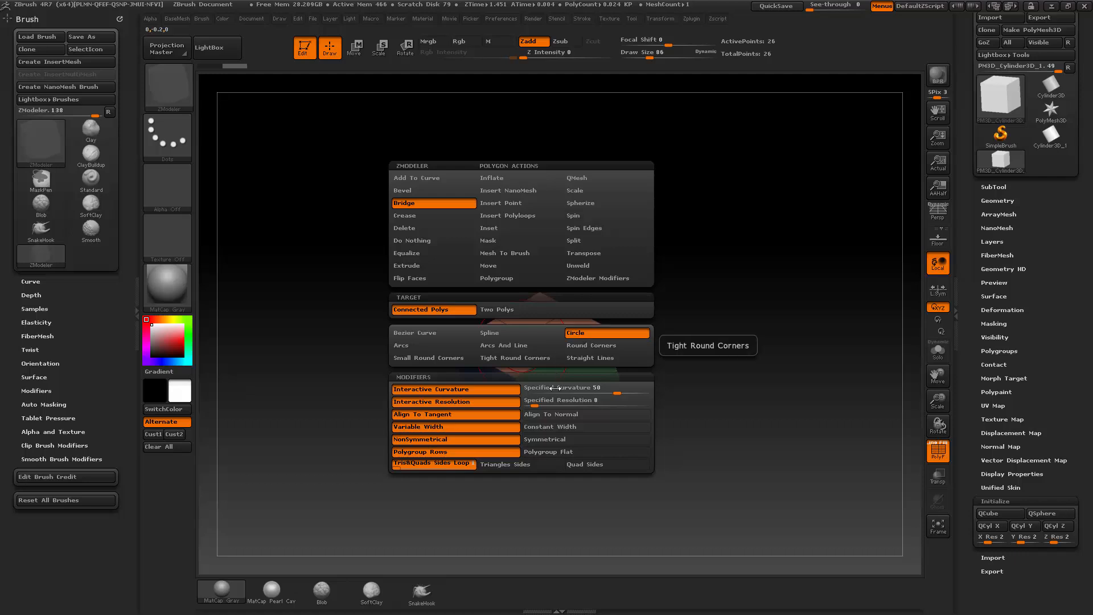
left_click(608, 387)
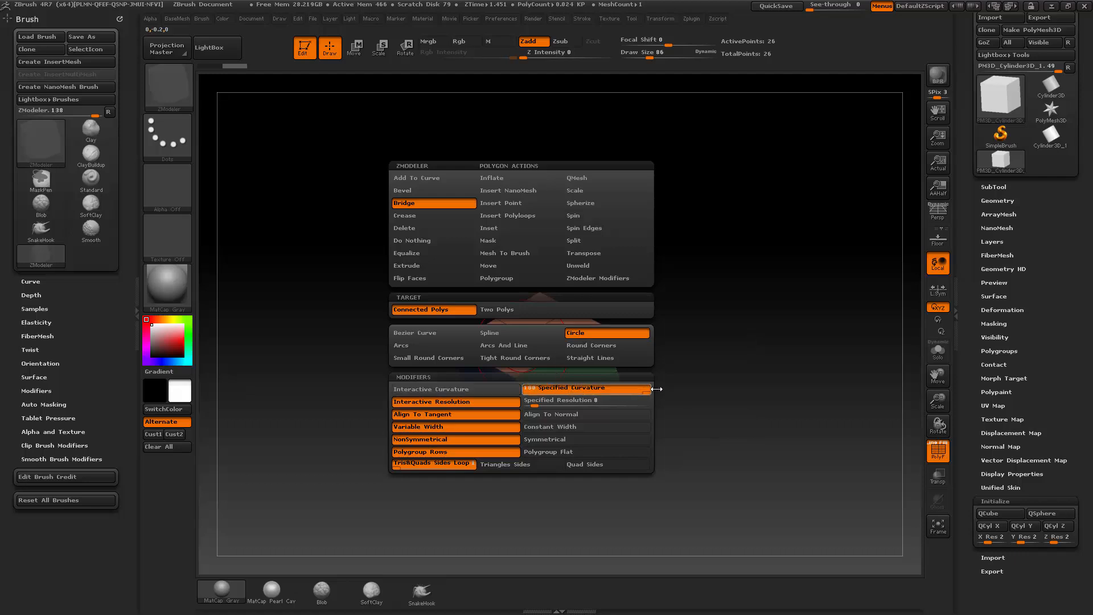
left_click_drag(625, 387, 649, 388)
left_click(552, 401)
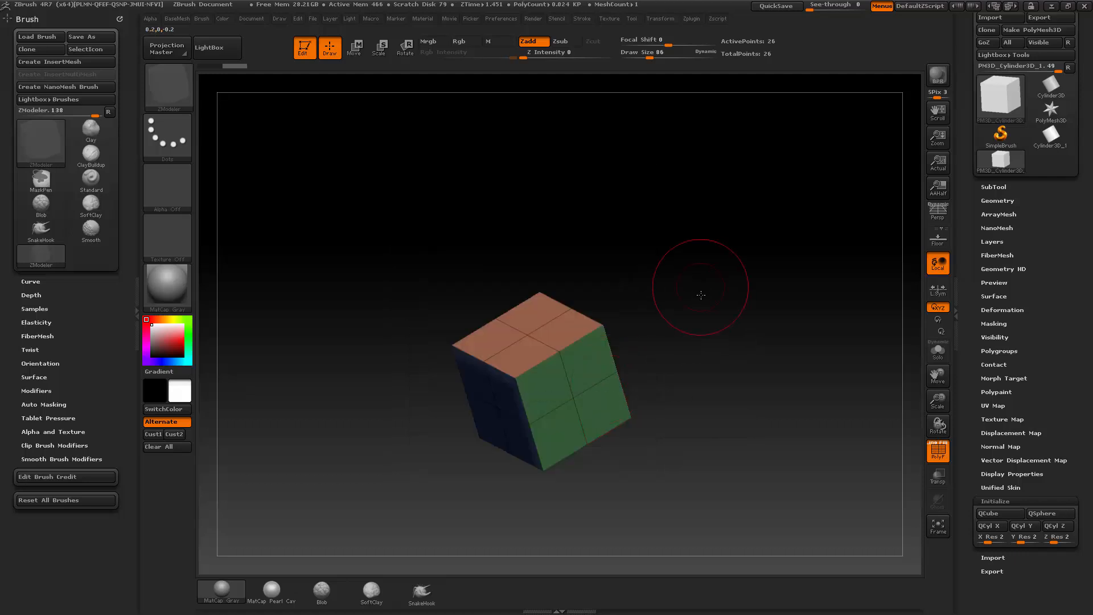
Step: Try bridging adjacent polygons of the cube into a rounded arch, and undo the test bridges
left_click_drag(700, 293, 681, 368)
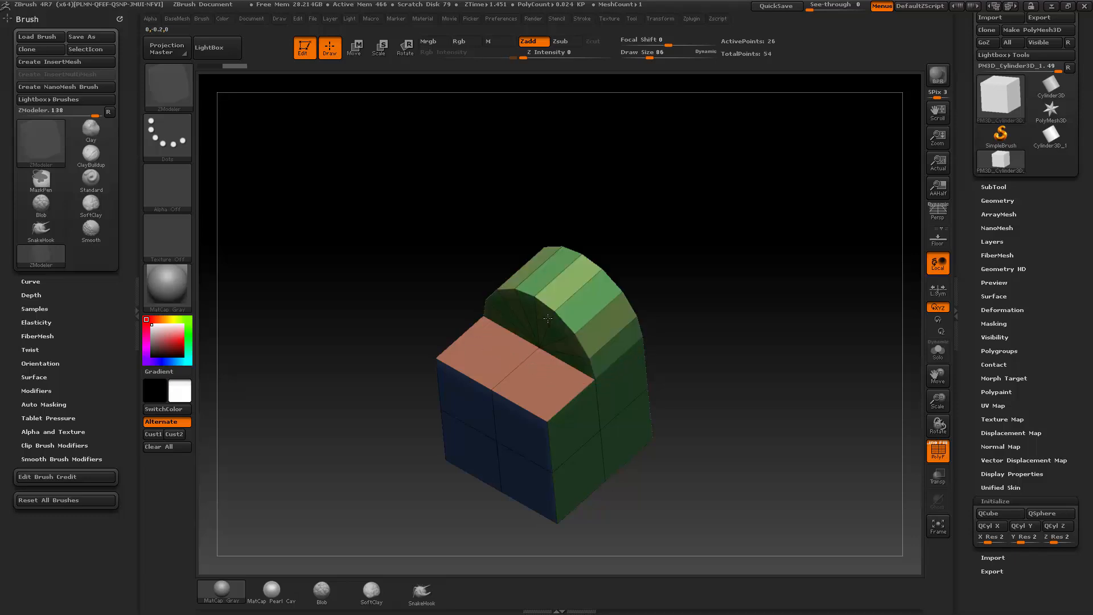
left_click_drag(723, 342, 699, 281)
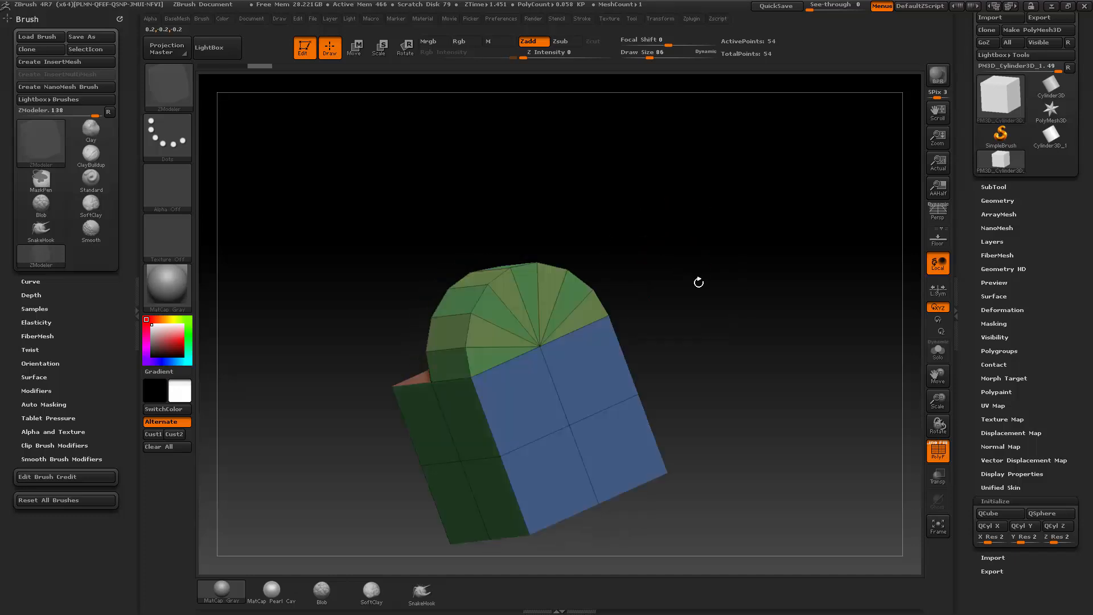
mouse_move(561, 356)
left_mouse_down("shift")
mouse_move(546, 352)
mouse_move(590, 337)
left_mouse_up("shift")
left_click_drag(695, 328, 691, 340)
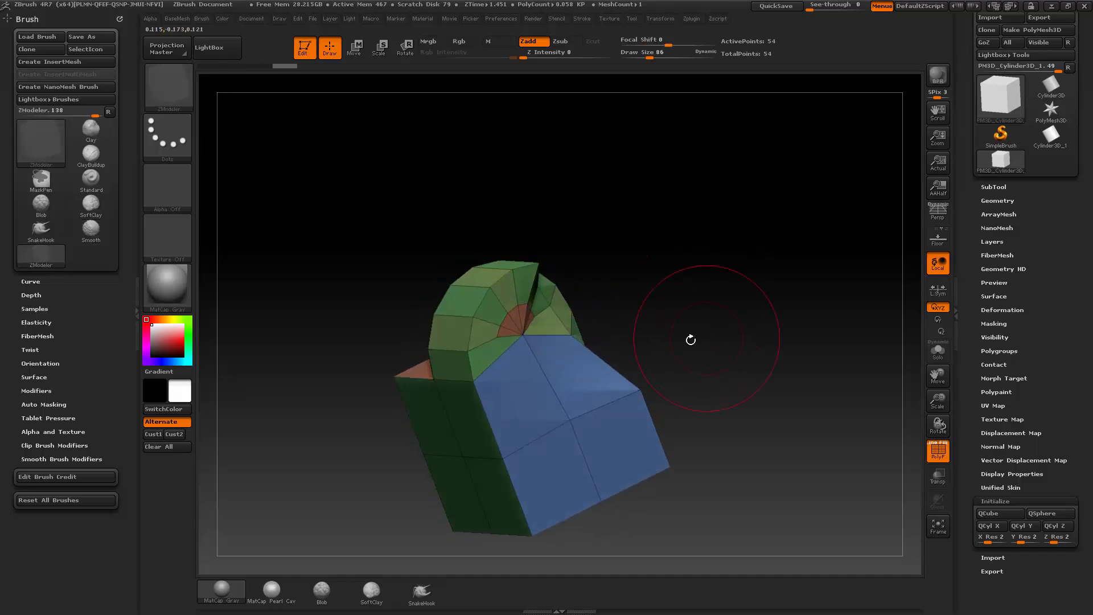
key("ctrl+z")
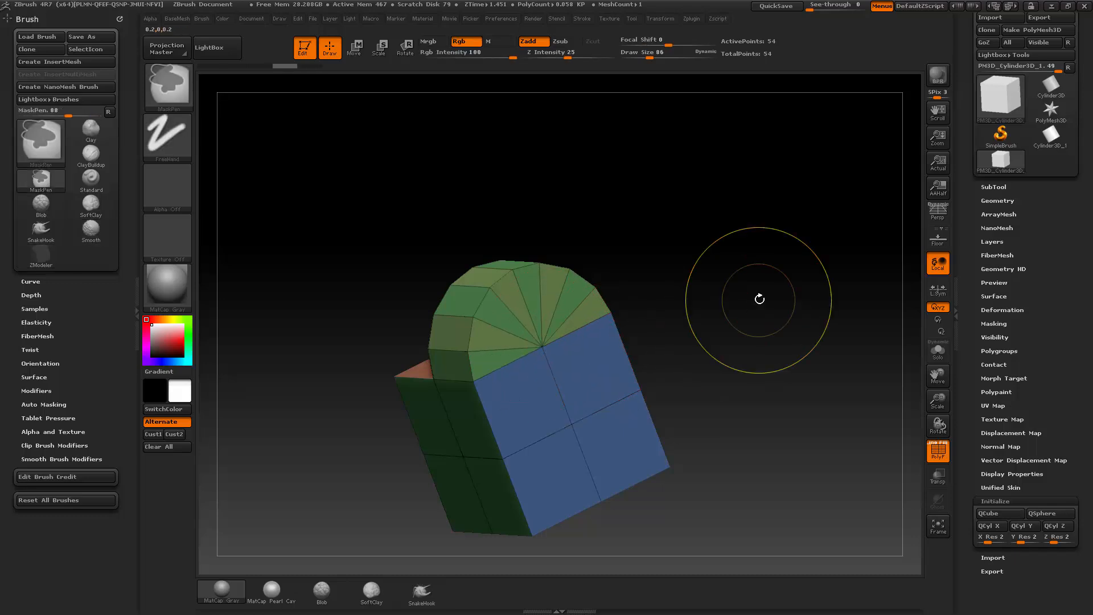
key("ctrl+z")
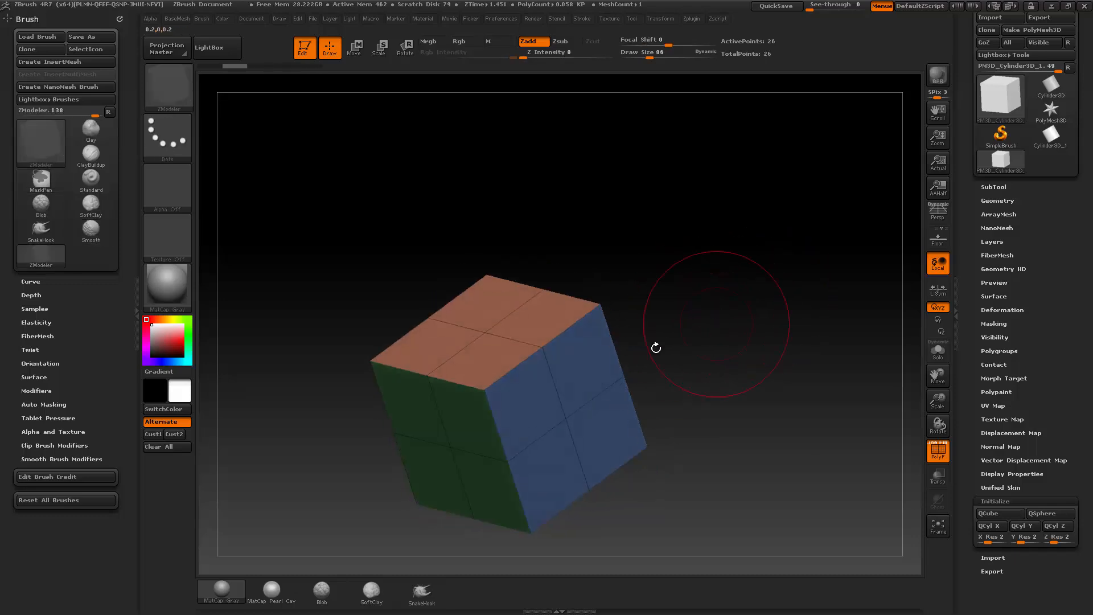
Step: Bridge adjacent polygons at two opposite ends of one cube half into rounded ends, using Triangles Sides
key("space")
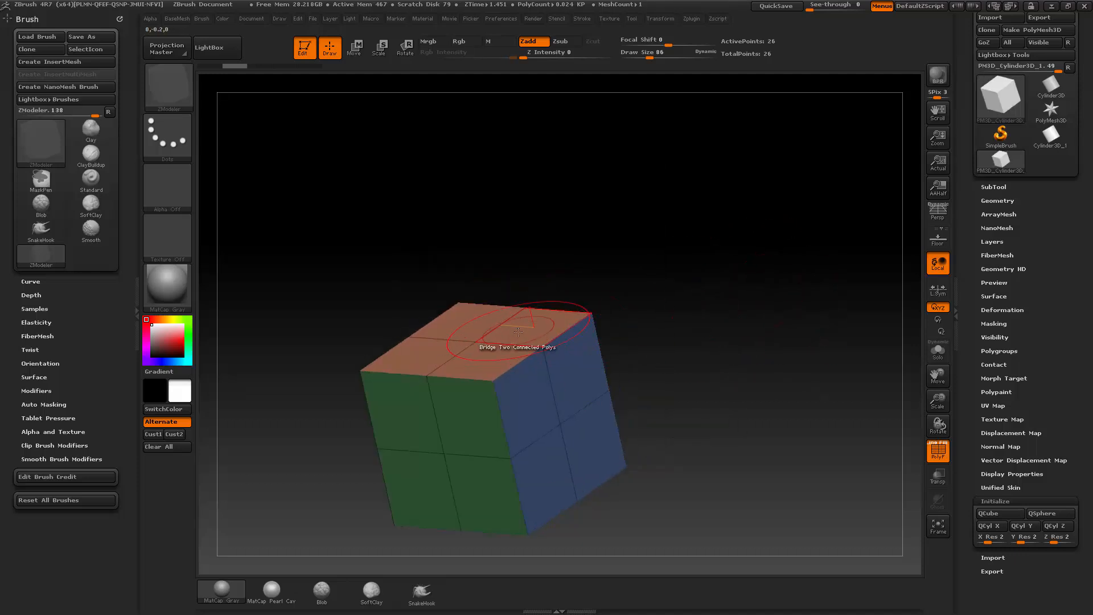
left_click(518, 332)
mouse_move(637, 268)
left_mouse_down()
mouse_move(654, 306)
mouse_move(645, 359)
mouse_move(708, 381)
mouse_move(635, 282)
left_mouse_up()
left_click(517, 342)
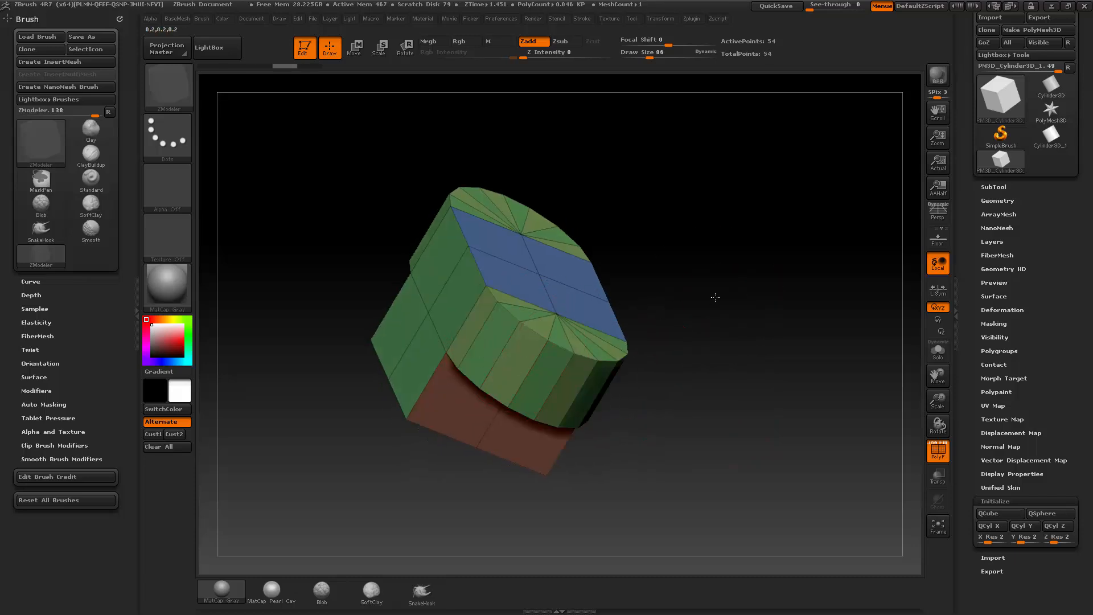
left_click_drag(715, 298, 729, 315)
Step: Set the polygon action to QMesh with A Single Poly as target and Align Full Step
key("space")
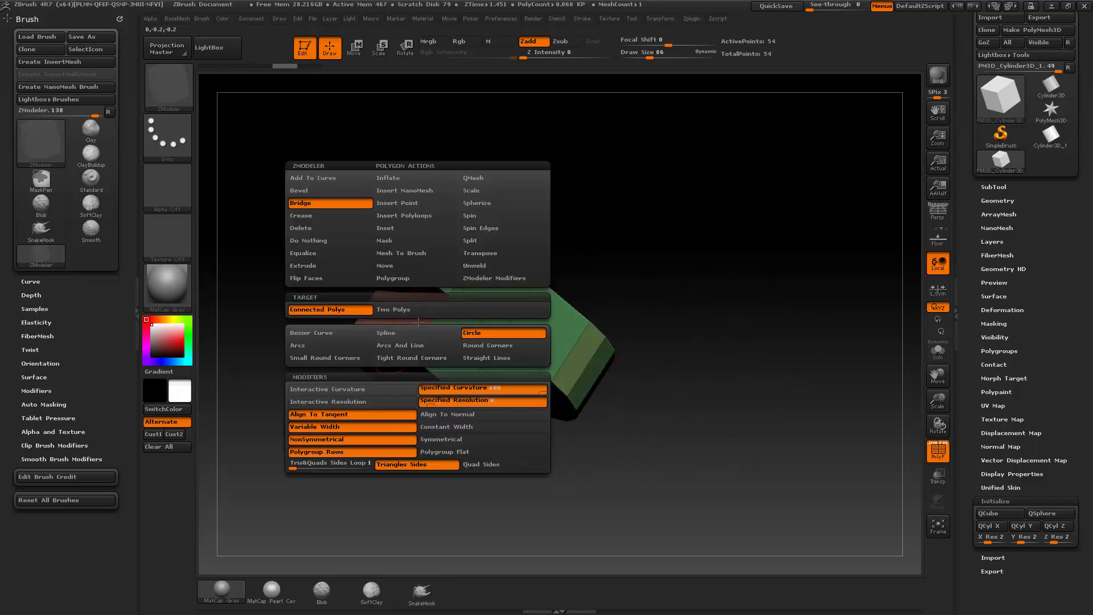
left_click(494, 179)
left_click_drag(414, 348, 516, 384)
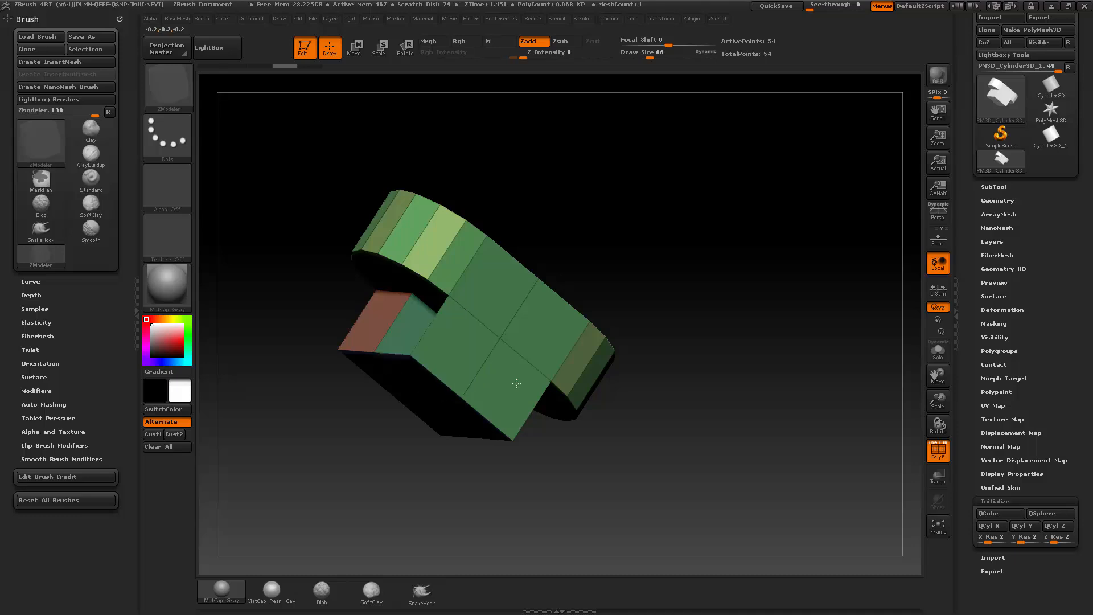
key("space")
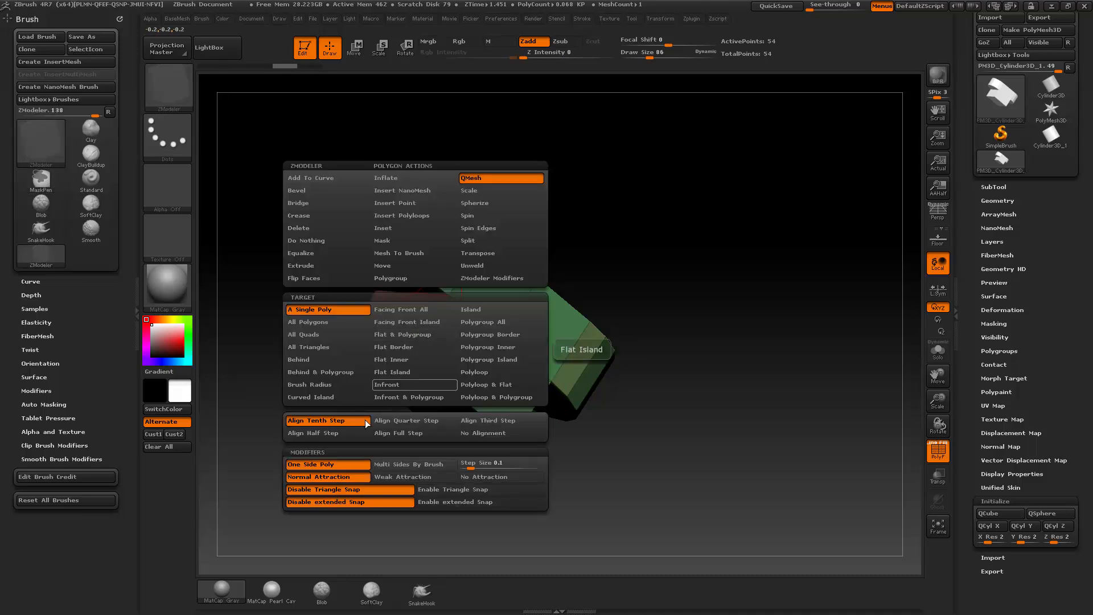
left_click(313, 433)
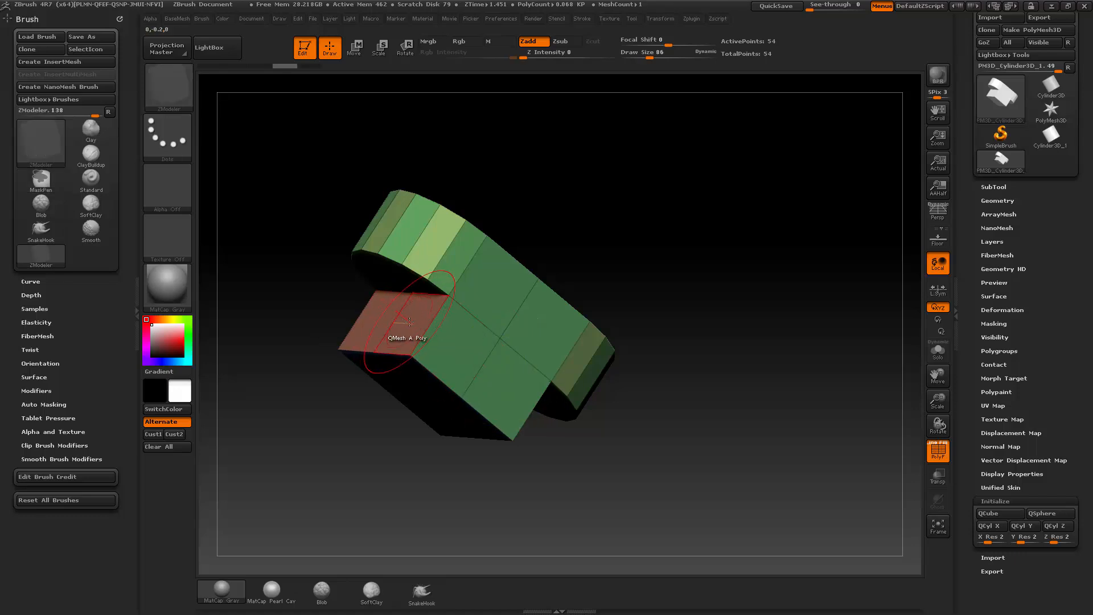
Step: Set the Draw Size to 14 and QMesh away the protruding cube half's polygons, leaving only the plate with rounded ends
key("s")
left_click_drag(404, 329, 433, 340)
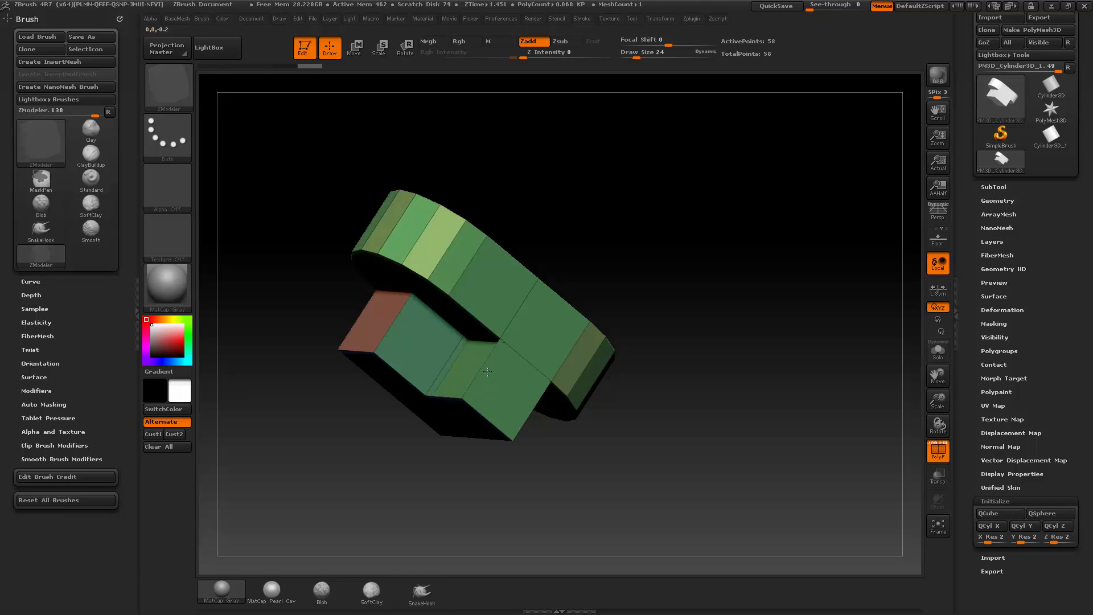
left_click(488, 372)
key("s")
left_click(373, 325)
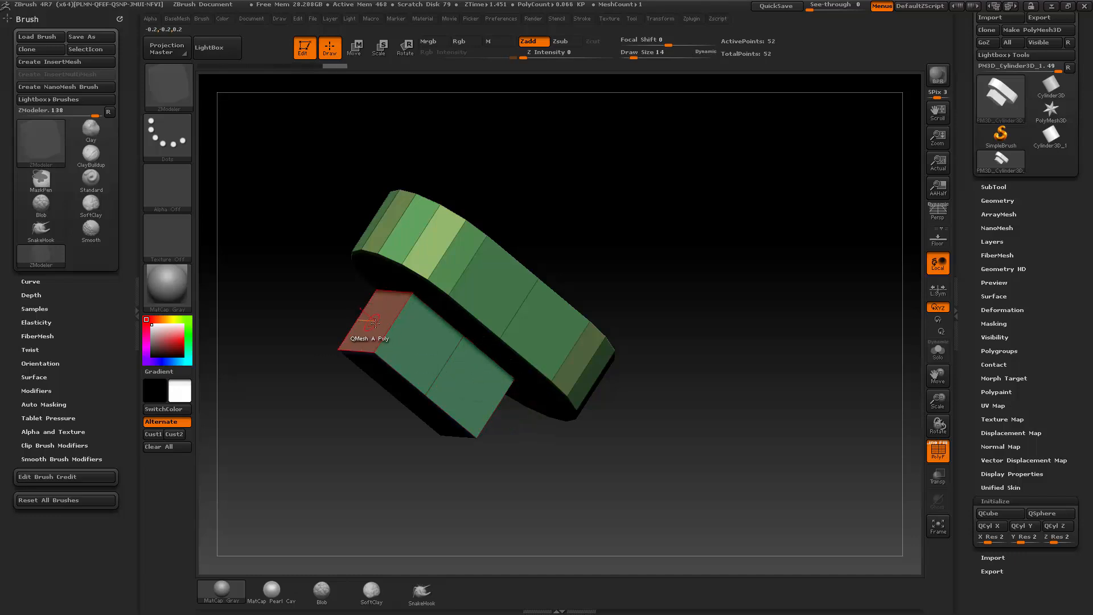
left_click_drag(374, 323, 442, 381)
left_click_drag(679, 203, 626, 225)
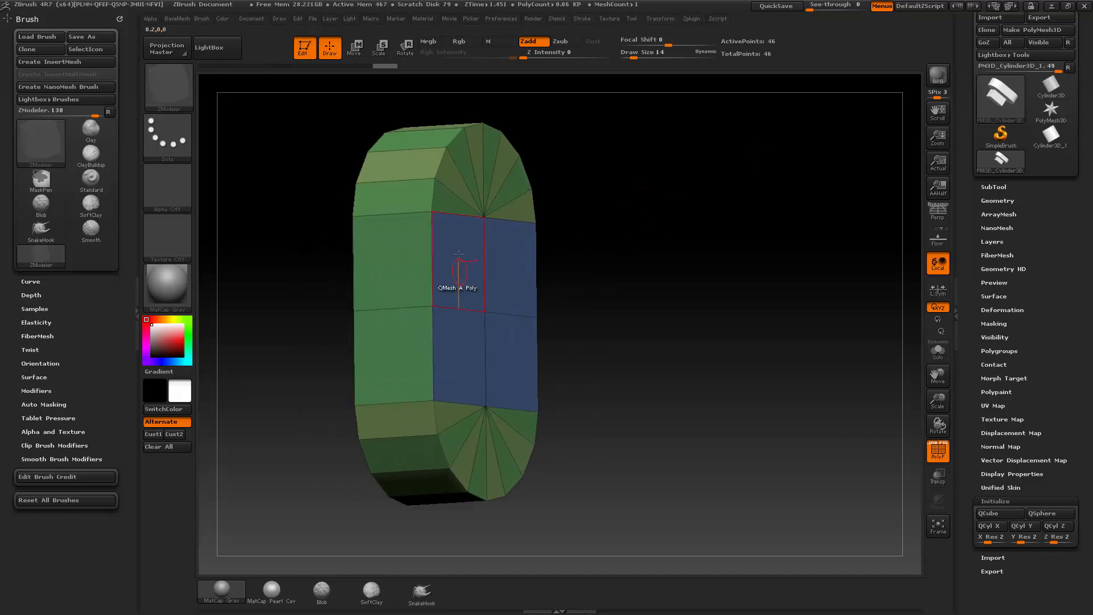
Step: Set the point action to Split and split the centre point of one rounded end into a circle on both faces of the plate
key("space")
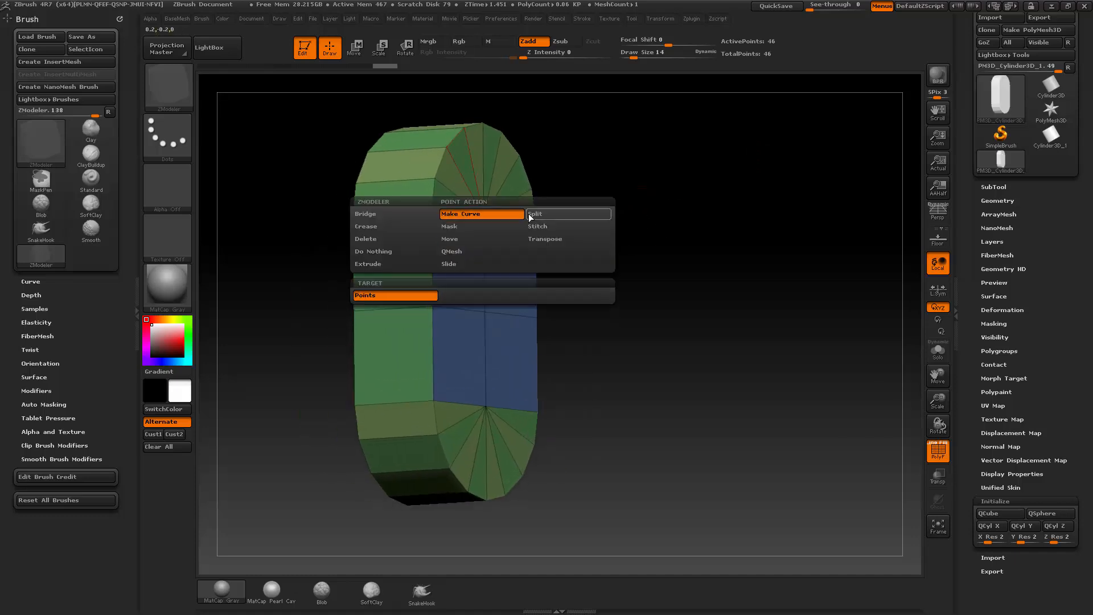
left_click(533, 217)
left_click_drag(649, 170, 627, 191)
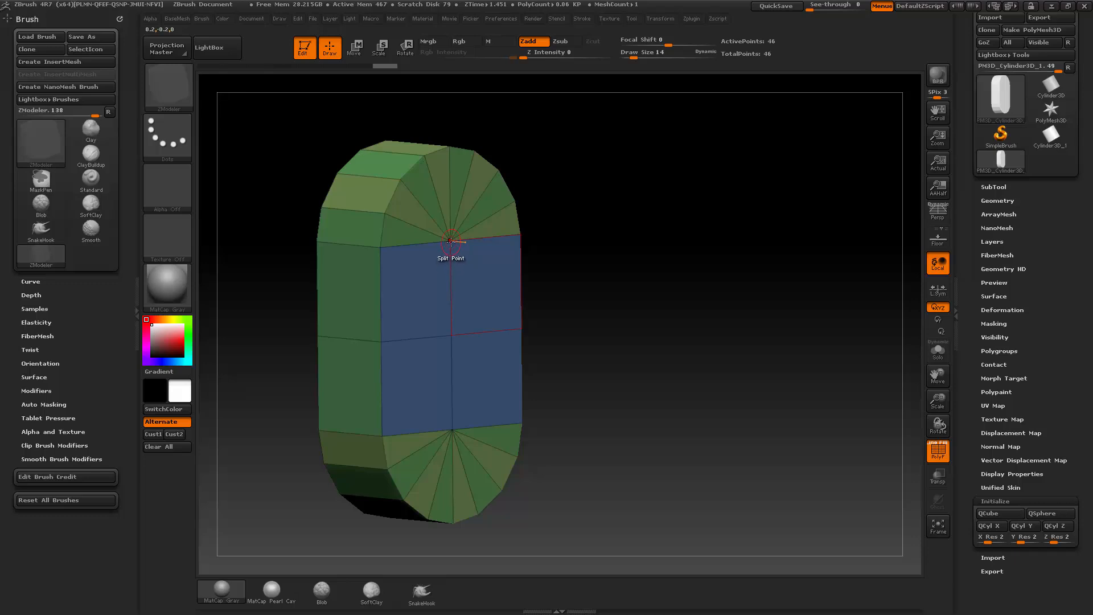
left_click_drag(475, 264, 476, 266)
left_click_drag(572, 251, 701, 236)
left_click_drag(416, 235, 449, 259)
left_click_drag(635, 273, 513, 269)
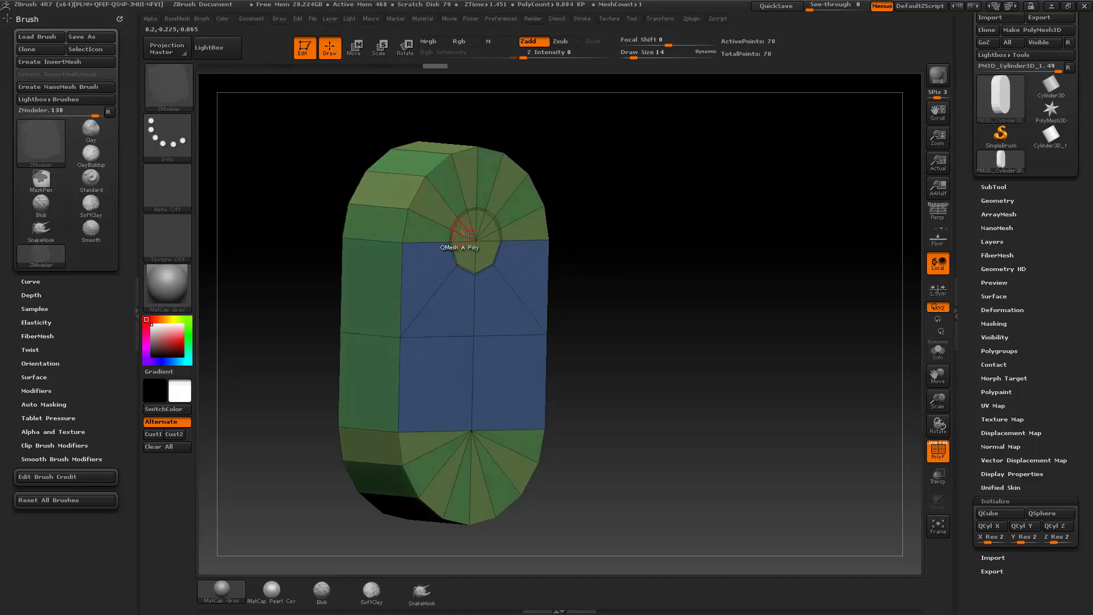
key("space")
left_click(440, 322)
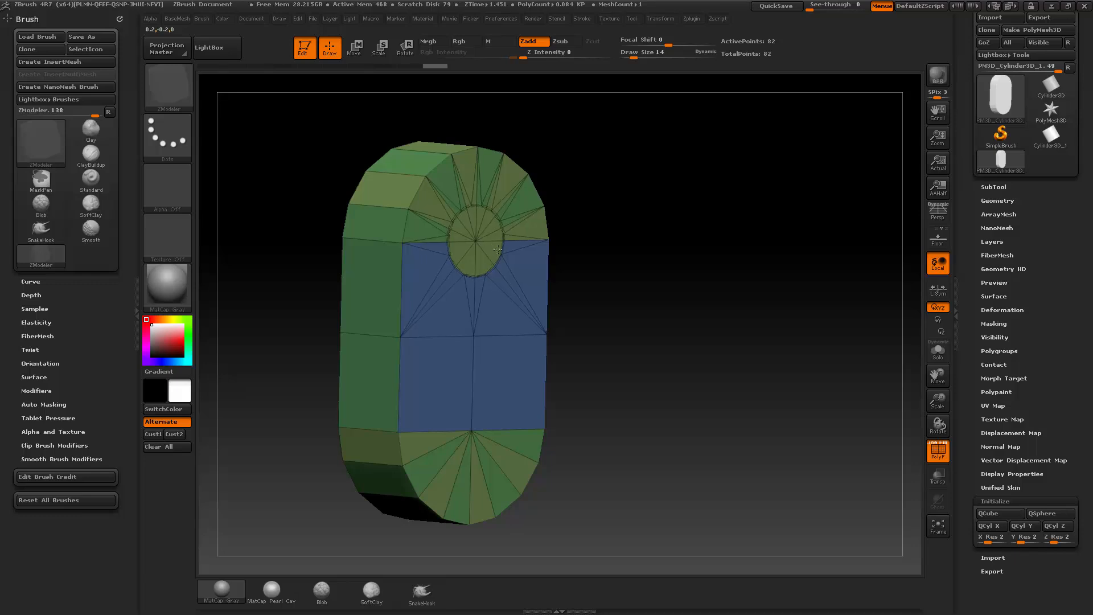
left_click_drag(497, 249, 575, 251)
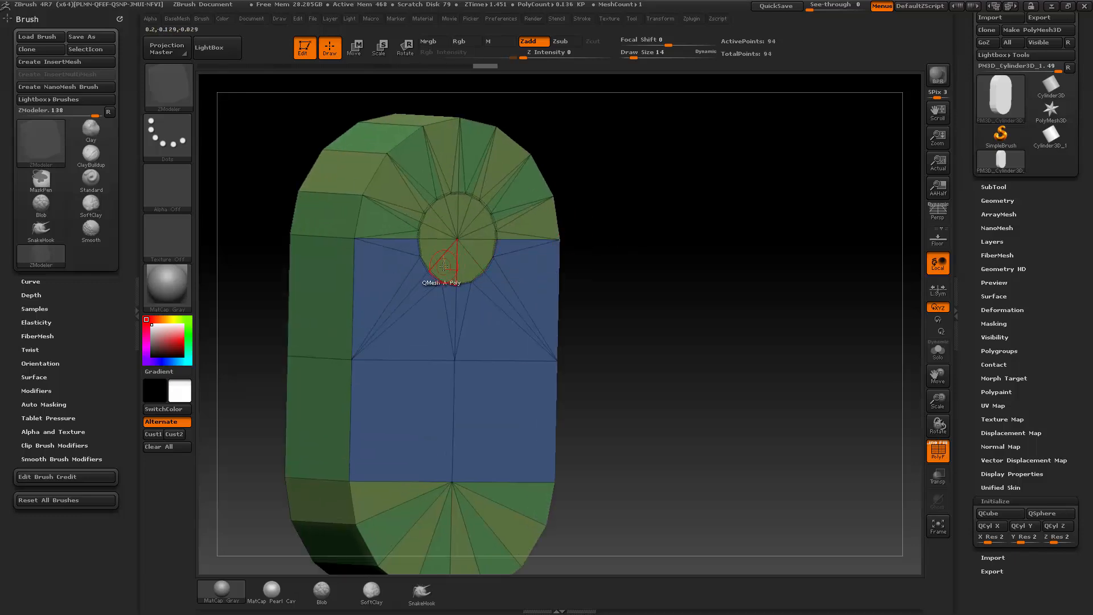
Step: Mark the circle's polygons as a temporary polygroup and QMesh them through the plate to cut a round hole
key("space")
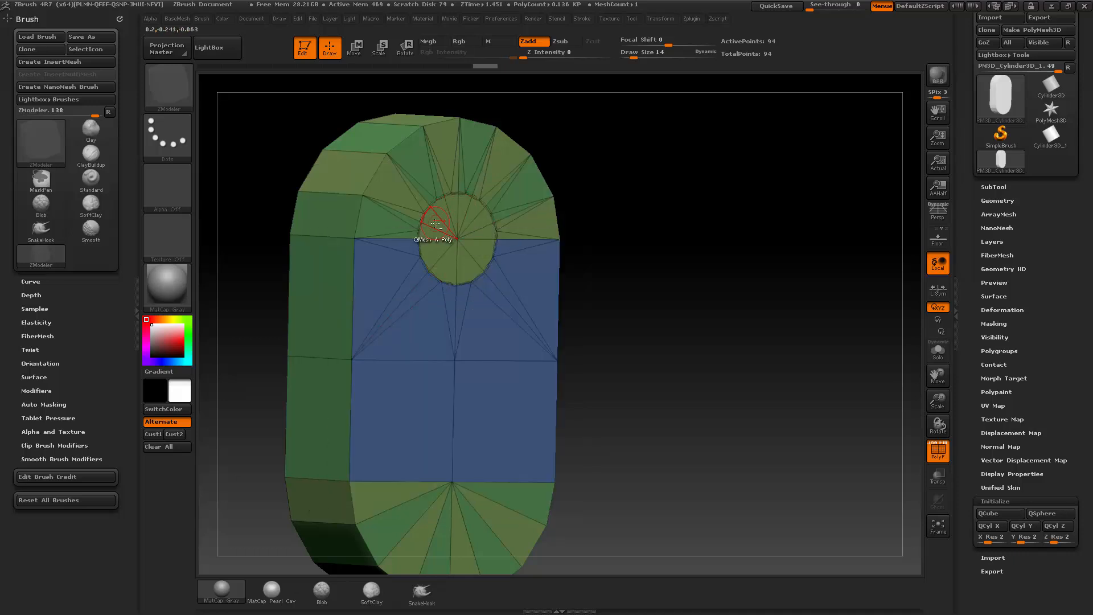
mouse_move(436, 224)
left_mouse_down("alt")
mouse_move(466, 264)
mouse_move(464, 214)
mouse_move(446, 213)
left_mouse_up("alt")
left_click_drag(606, 197, 640, 199)
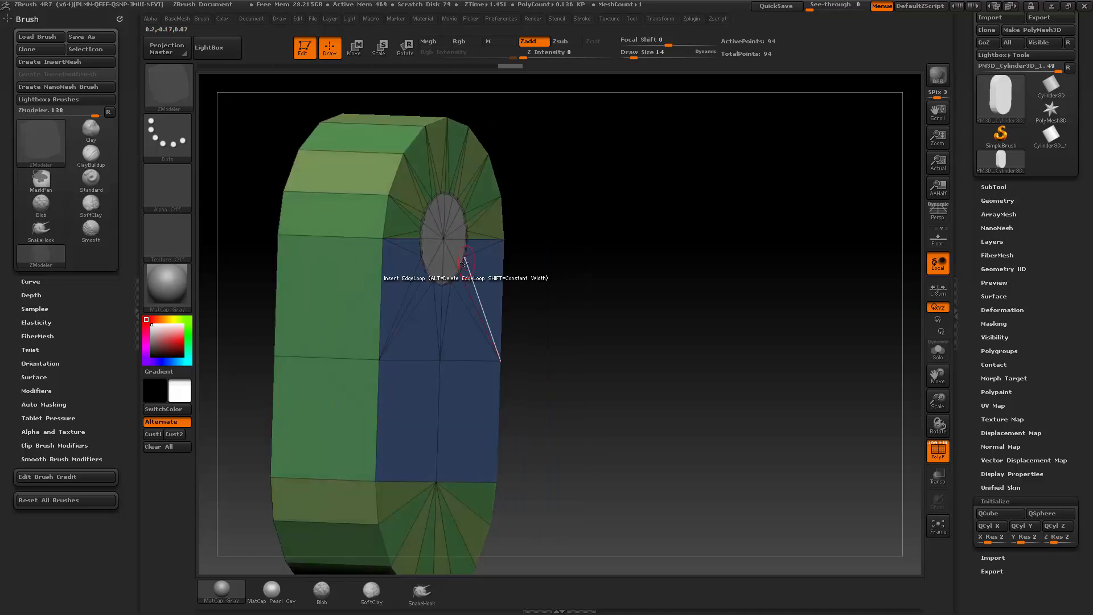
left_click_drag(453, 262, 244, 256)
left_click_drag(621, 235, 583, 232)
Step: Set the polygon action to Crease with Flat Island and Outer Targets, and crease both flat faces of the plate
key("space")
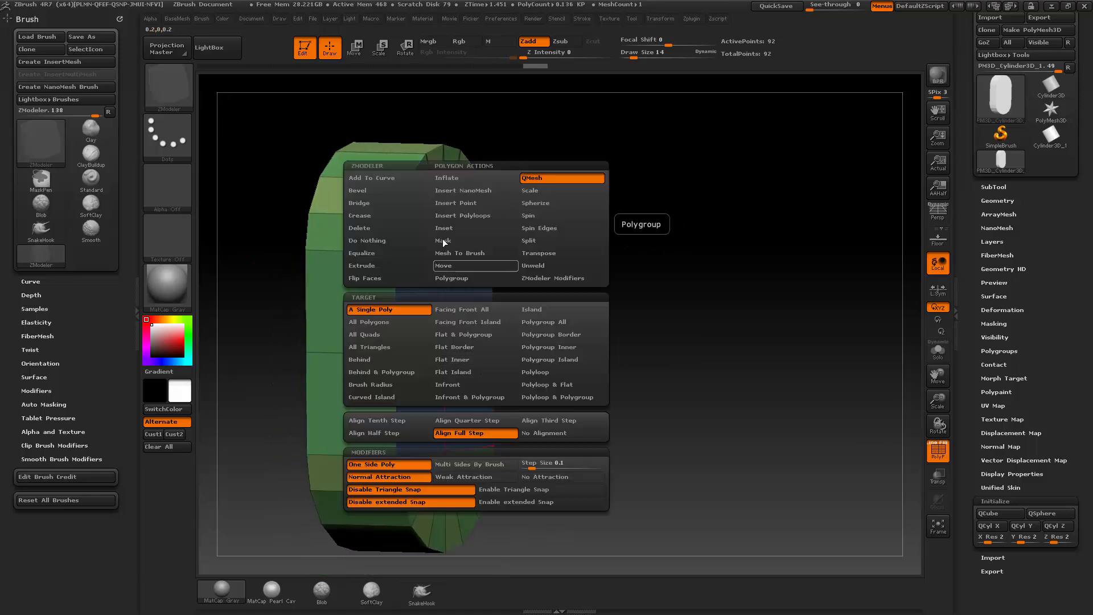
left_click(386, 219)
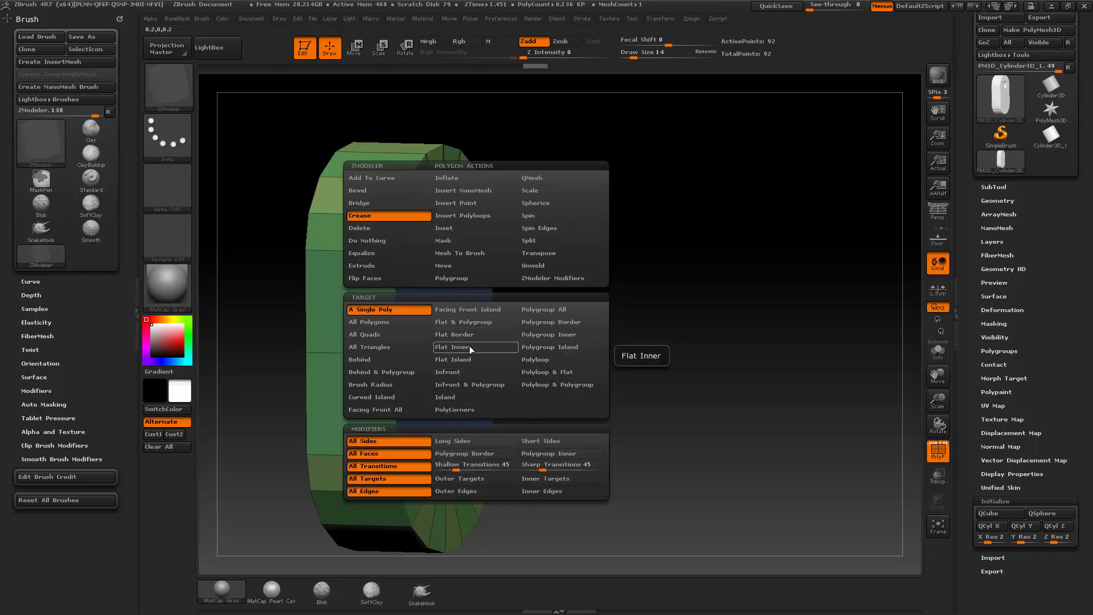
left_click(455, 359)
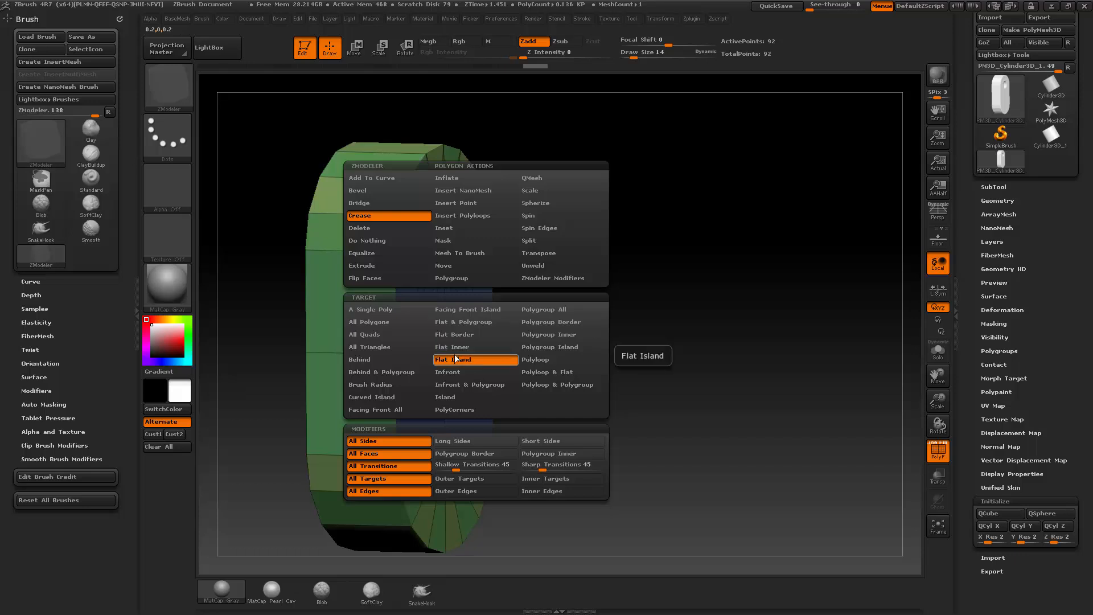
left_click(462, 456)
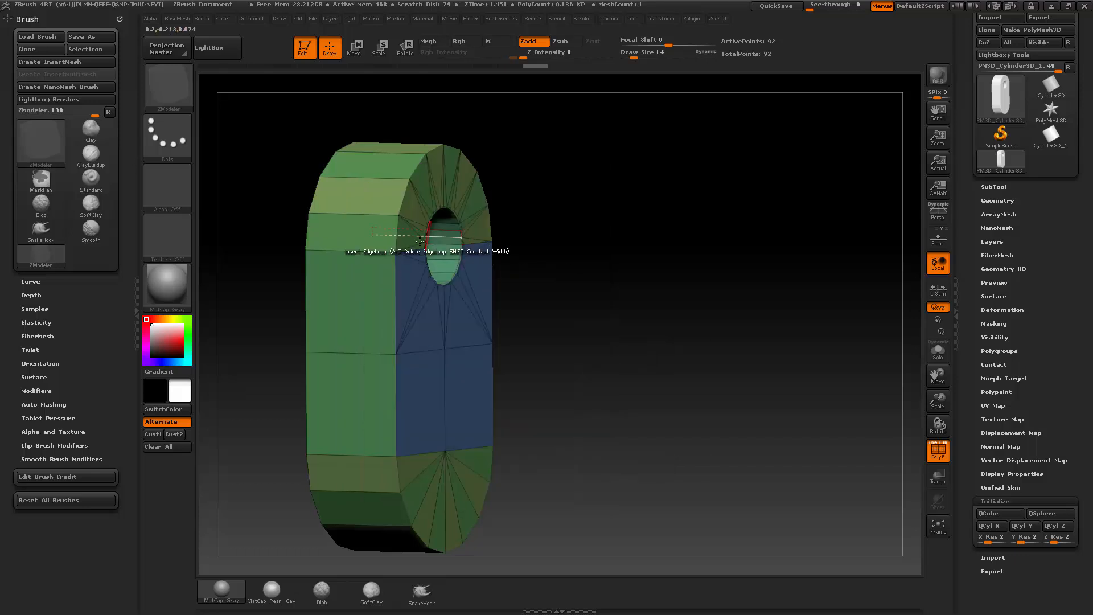
left_click_drag(611, 249, 473, 271)
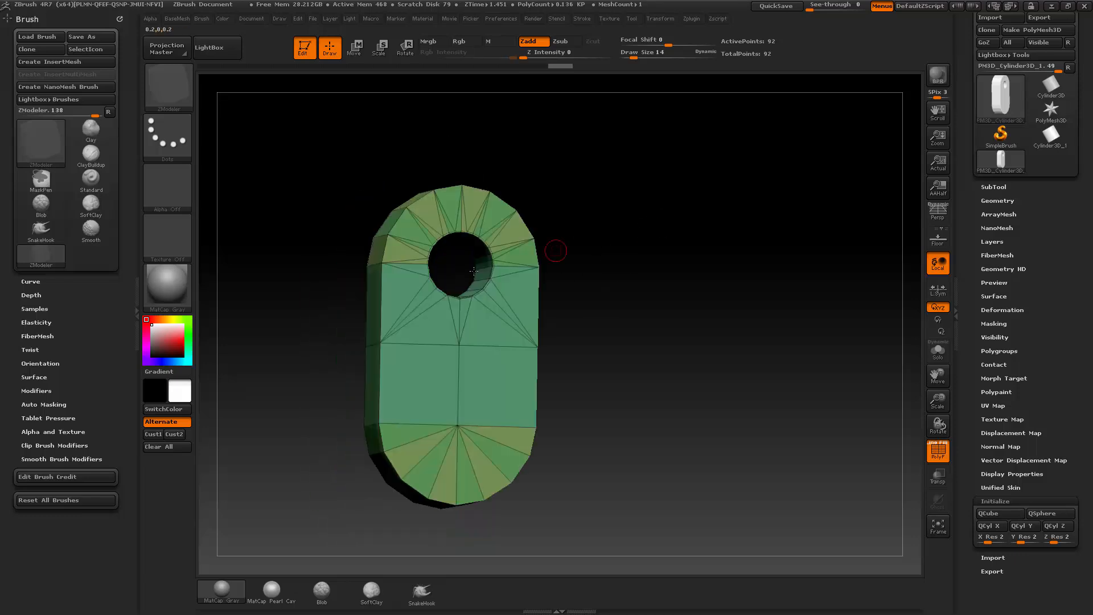
left_click(436, 332)
Step: Preview the creased plate with Dynamic Subdivision on and PolyFrame off, and return to the low-resolution PolyFrame display
left_click_drag(619, 272, 612, 262)
key("d")
left_click_drag(685, 281, 853, 447)
left_click(940, 460)
left_click_drag(718, 331, 700, 319)
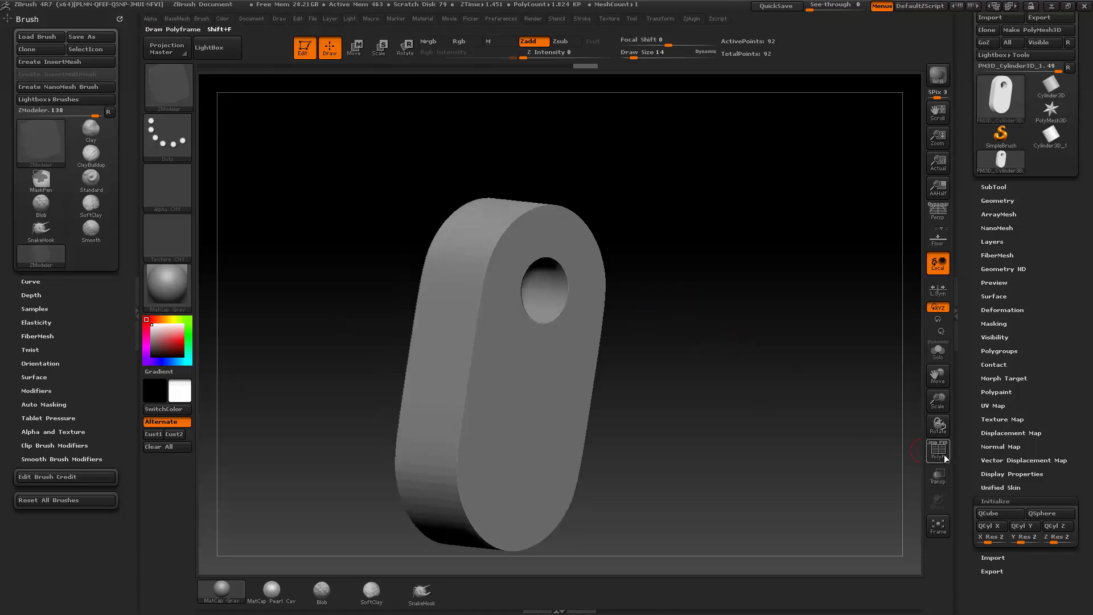
left_click(939, 451)
key("shift")
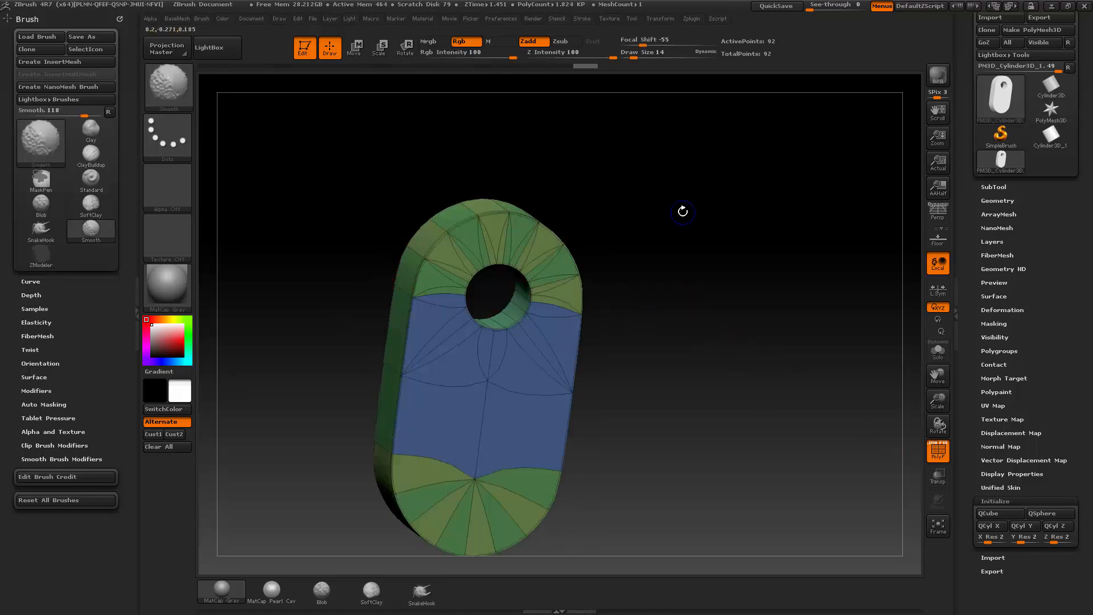
key("shift+d")
mouse_move(683, 211)
left_mouse_down()
mouse_move(705, 290)
mouse_move(678, 271)
mouse_move(715, 324)
mouse_move(659, 237)
mouse_move(684, 219)
left_mouse_up()
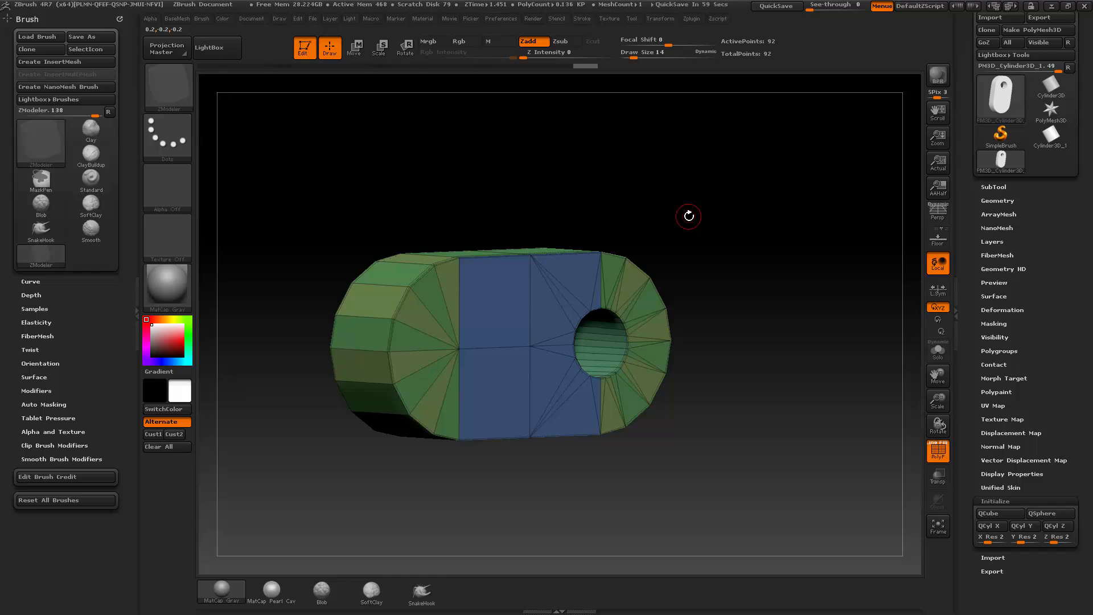
key("space")
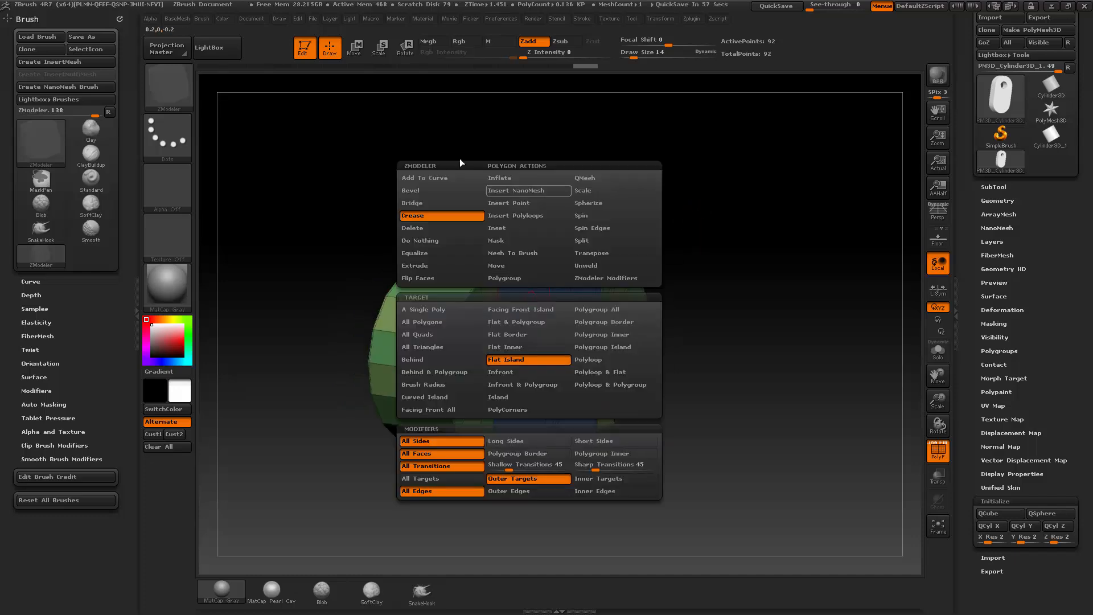
left_click(593, 322)
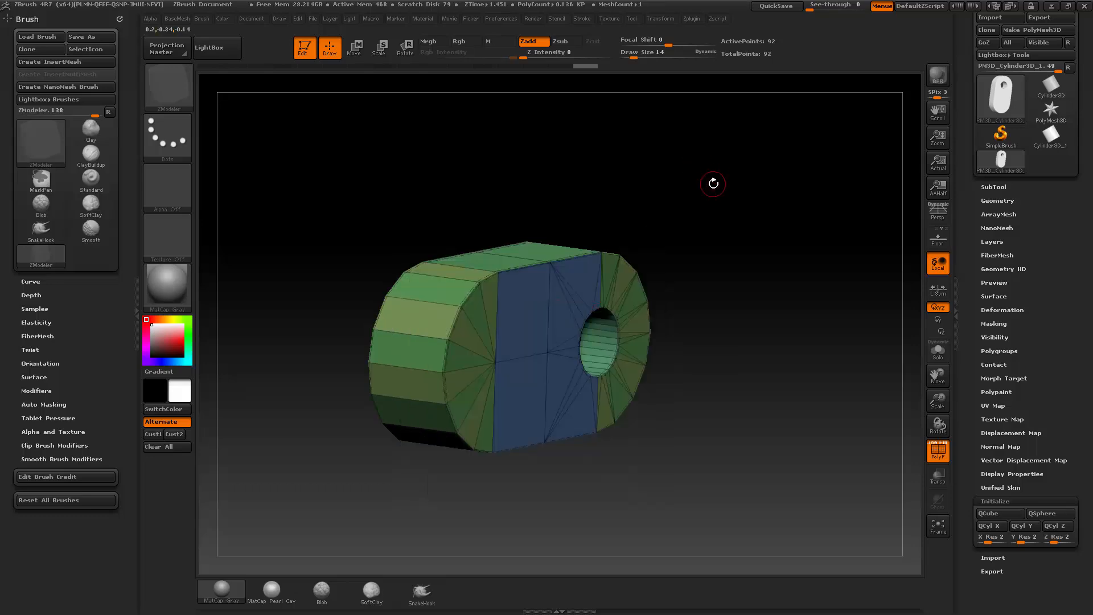